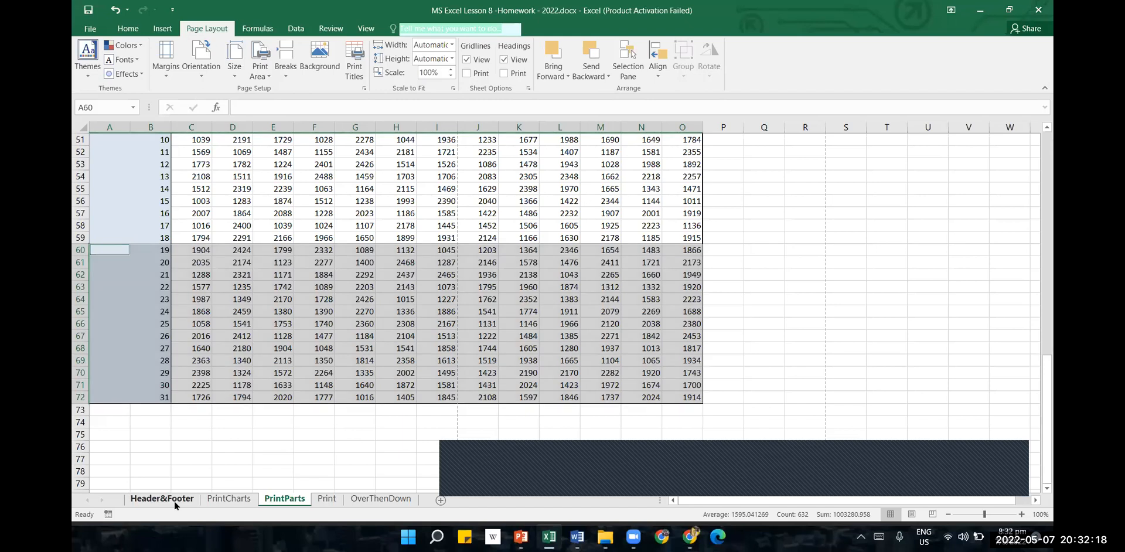
# - Switch the Header&Footer sheet from Page Break Preview to Normal view
pyautogui.click(367, 28)
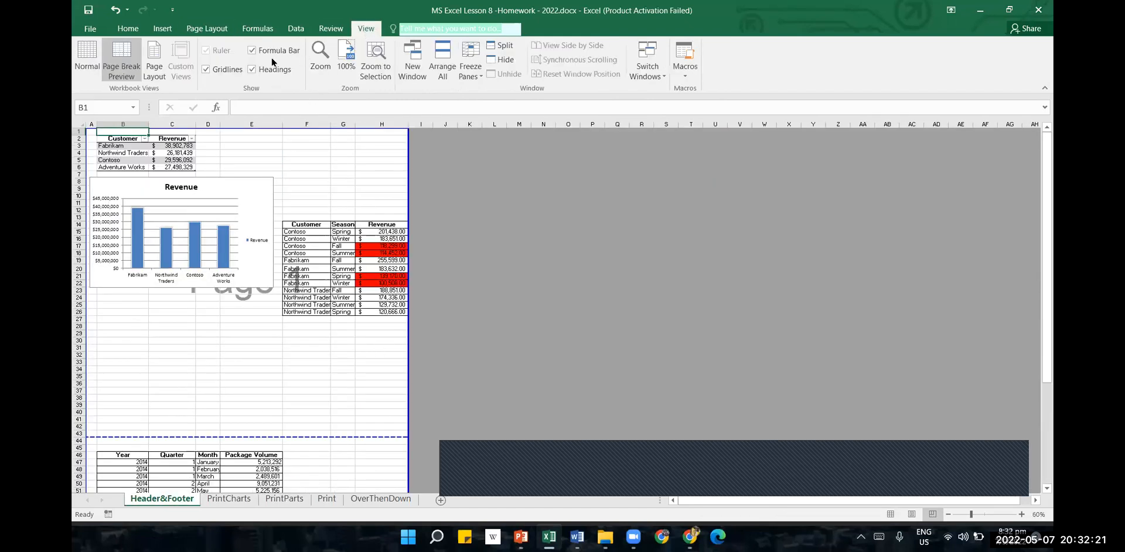
pyautogui.click(82, 53)
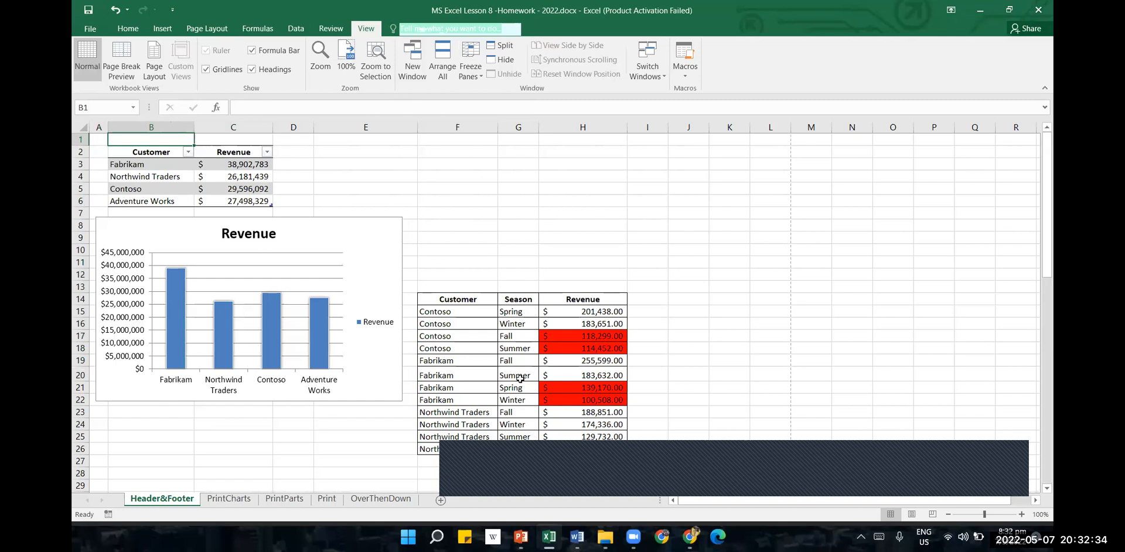
pyautogui.click(523, 223)
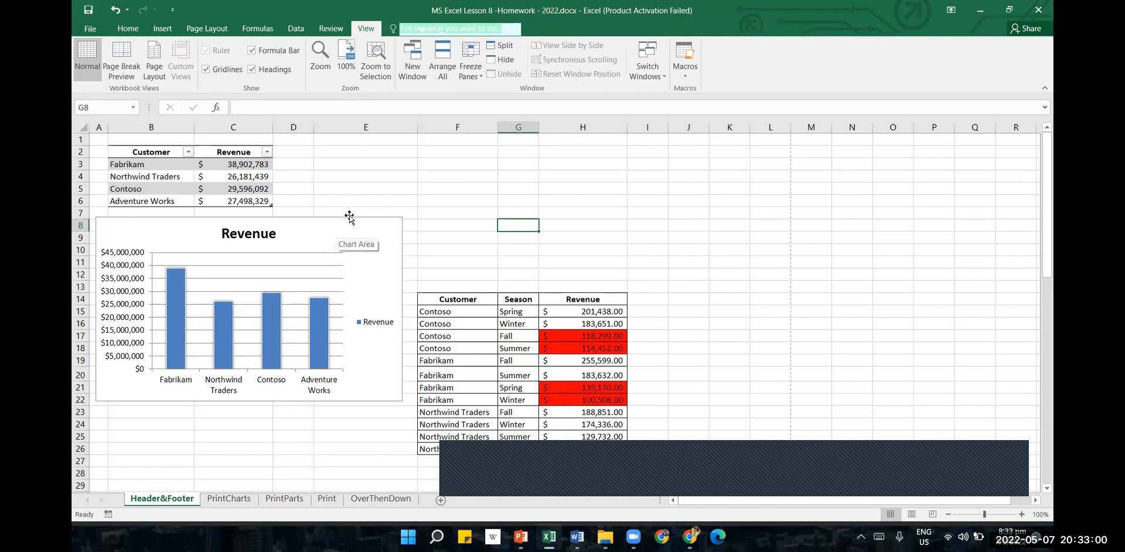
pyautogui.click(352, 164)
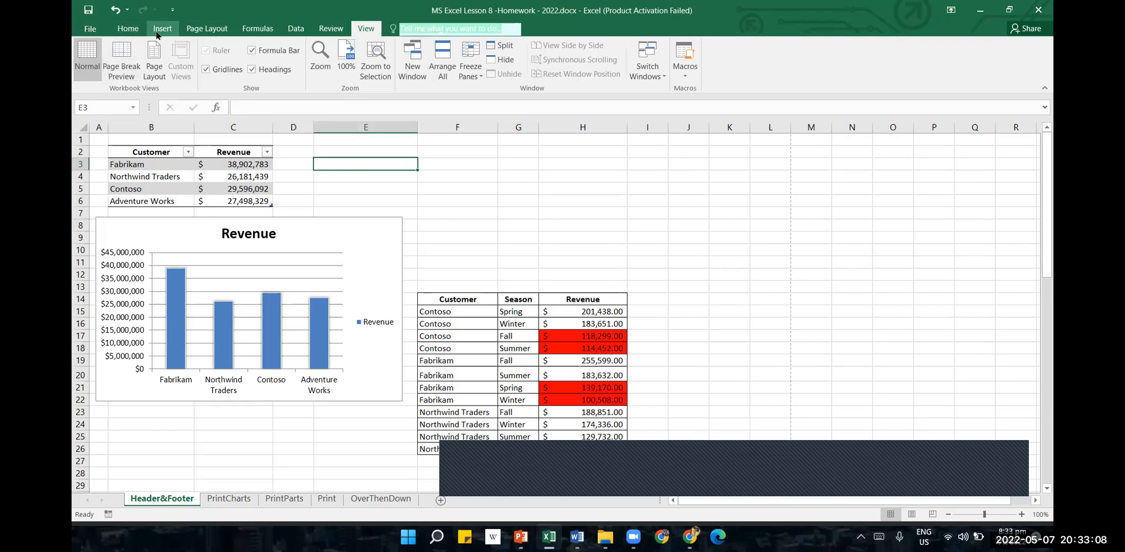
# - Insert a header and footer on the Header&Footer sheet, and try leaving and re-entering the header's center section
pyautogui.click(162, 29)
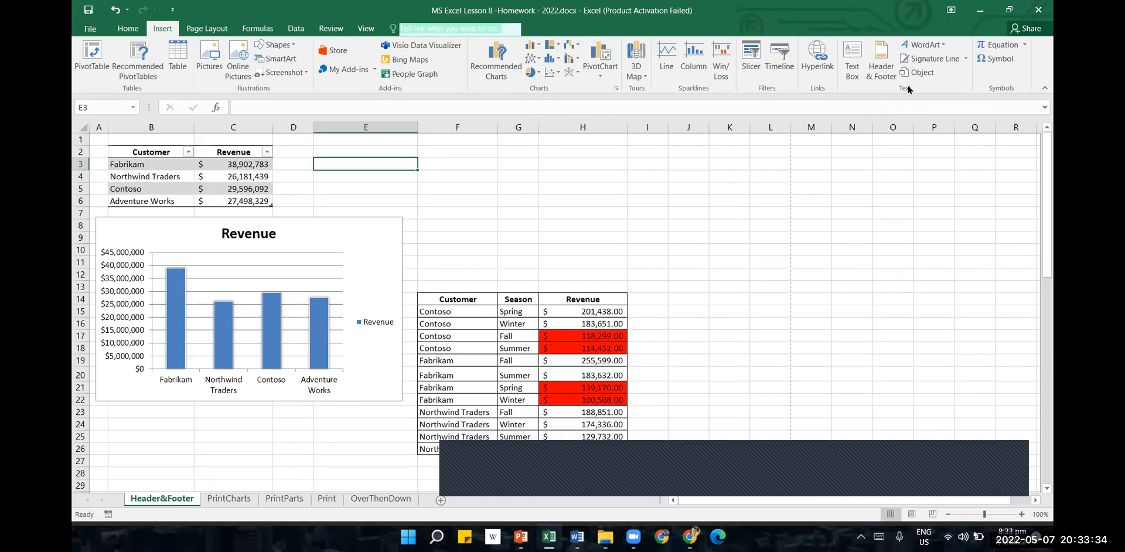
pyautogui.click(875, 69)
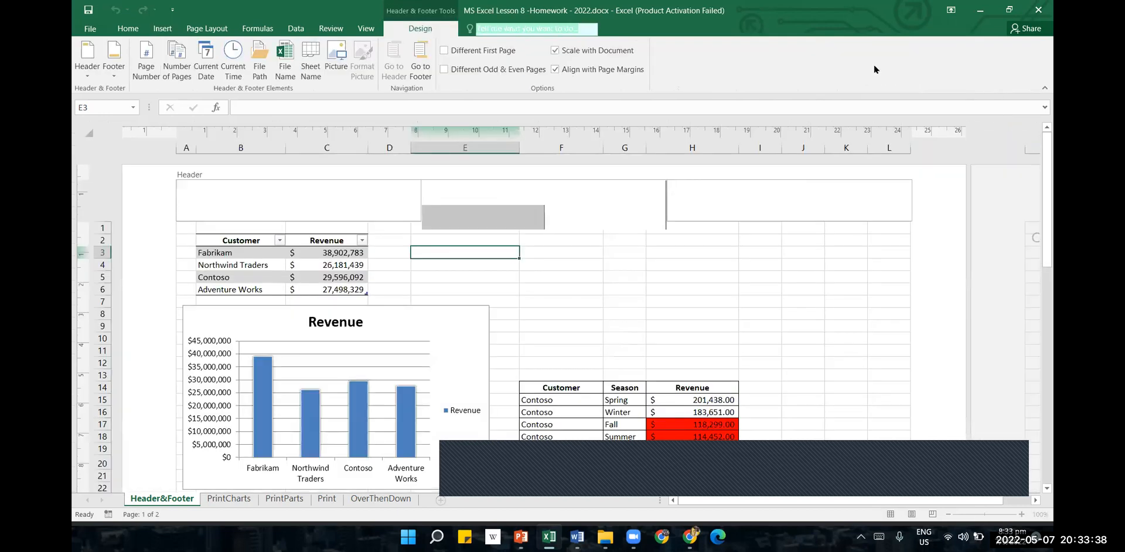
pyautogui.click(795, 336)
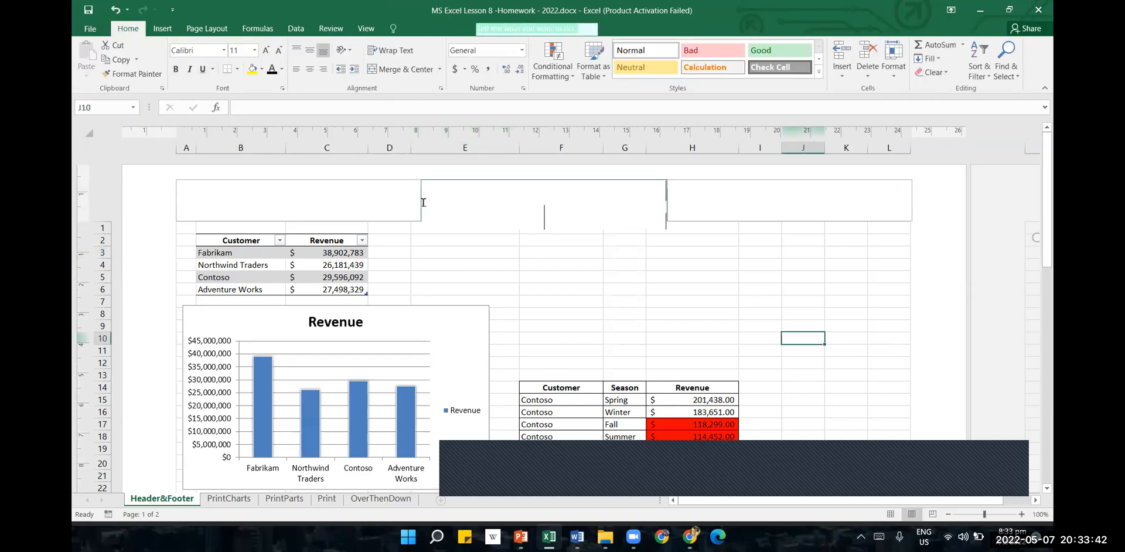
pyautogui.click(423, 202)
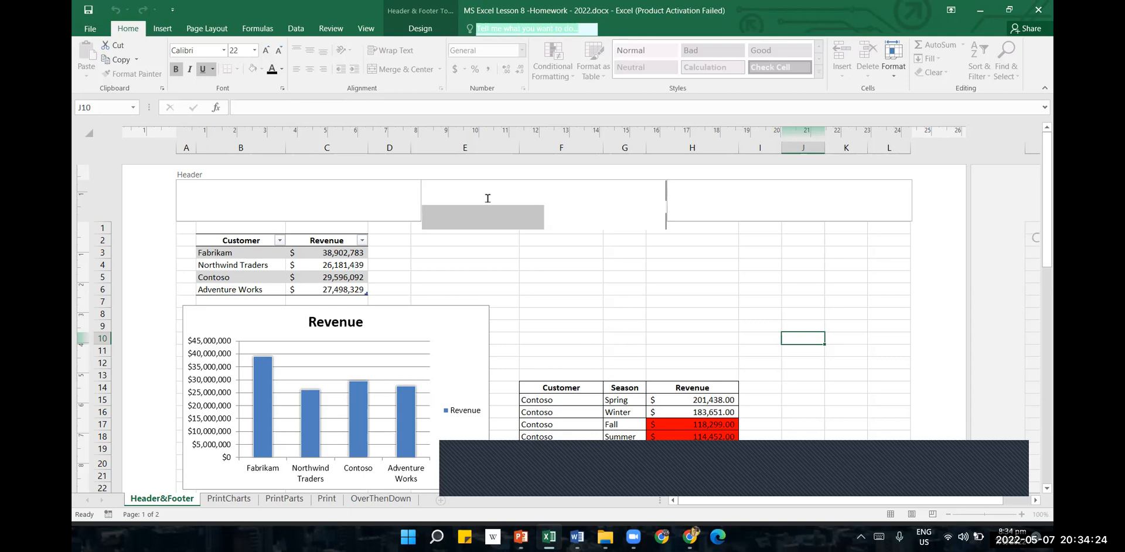
pyautogui.click(547, 291)
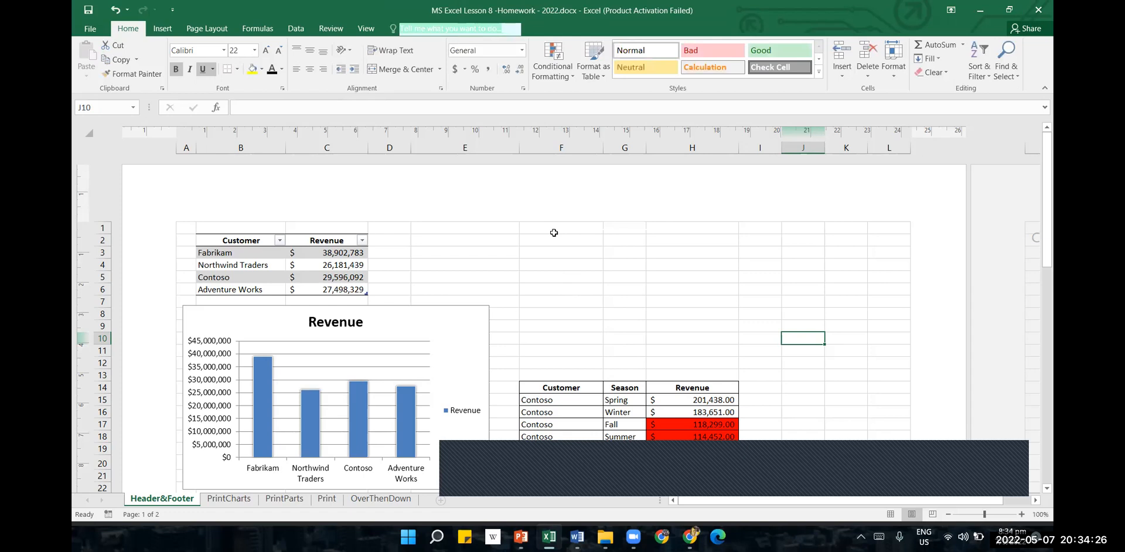
# - Enter "Revenue Report" in the center section of the page header
pyautogui.click(537, 201)
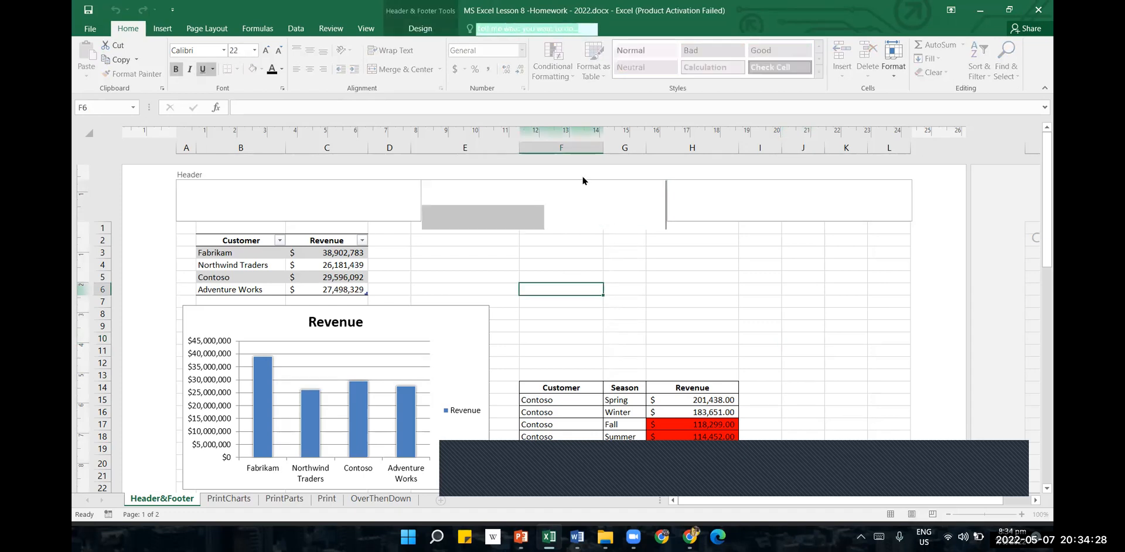
pyautogui.write('Re')
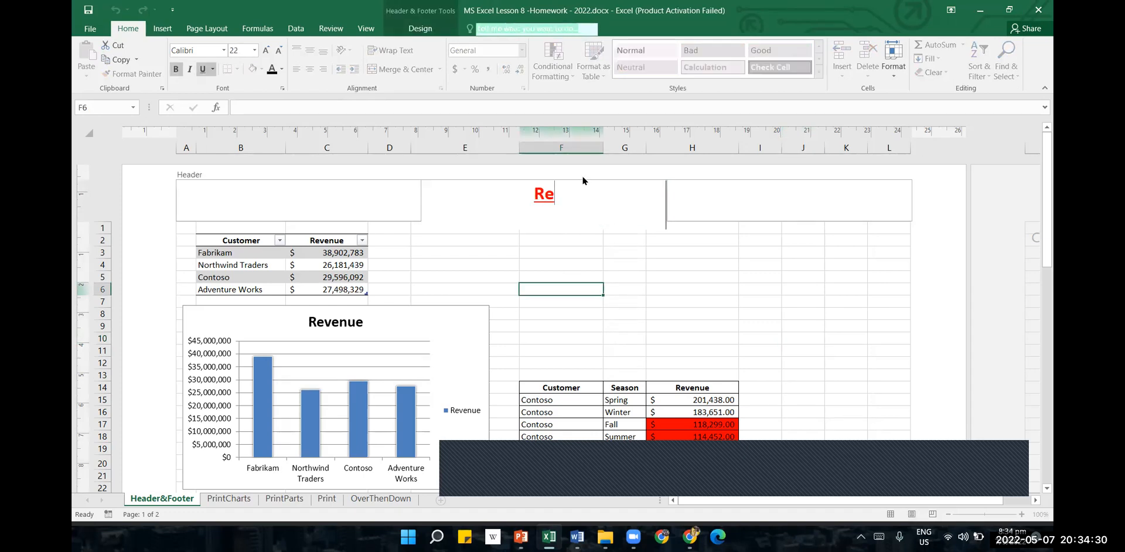
pyautogui.write('venue Report')
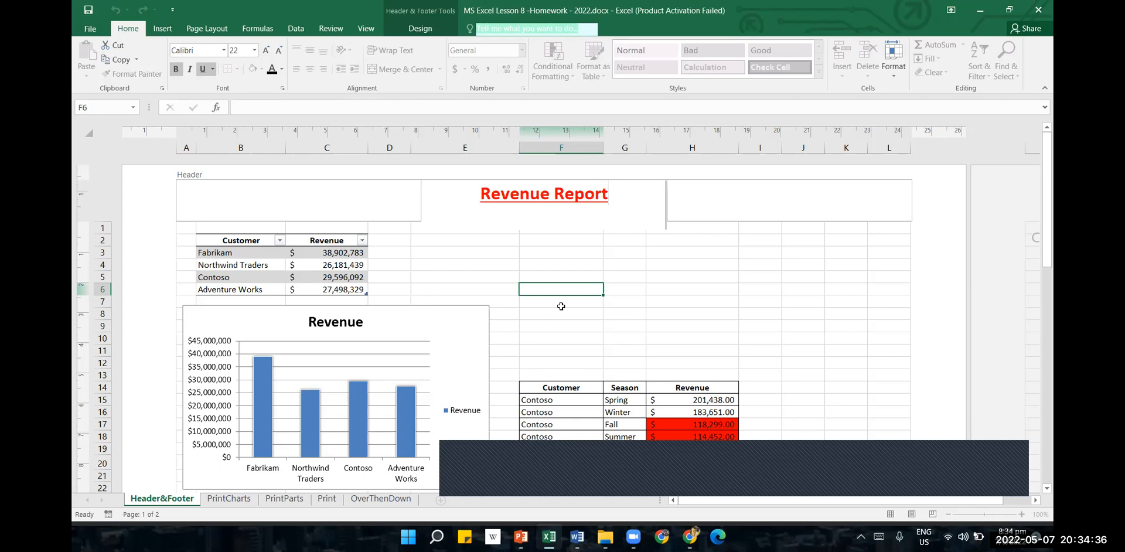
pyautogui.click(767, 314)
# - Examine the Revenue Report title and the header's side section by entering and leaving header editing
pyautogui.click(543, 198)
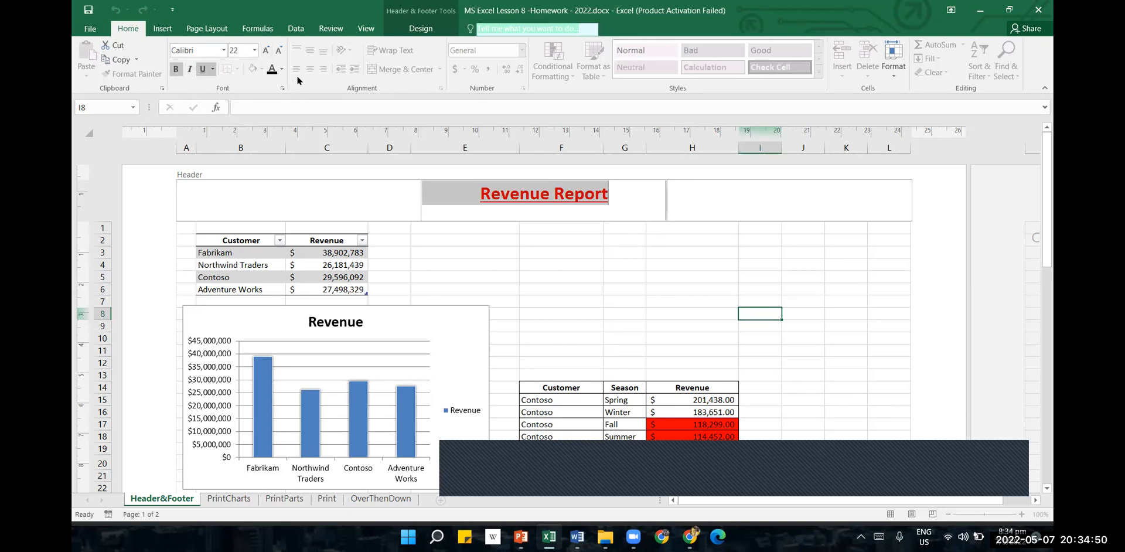
pyautogui.click(532, 232)
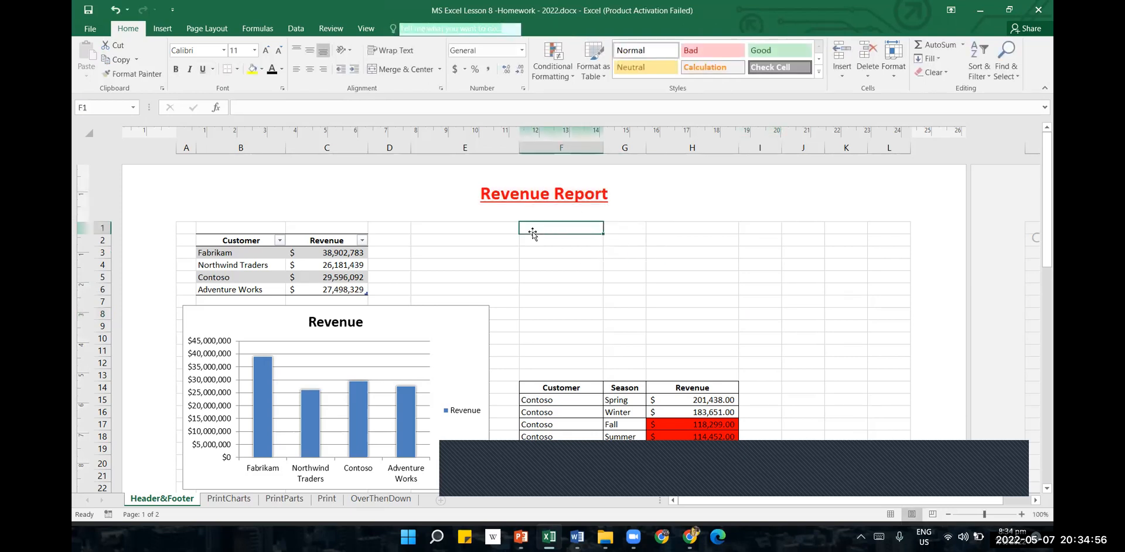
pyautogui.click(550, 209)
pyautogui.click(380, 209)
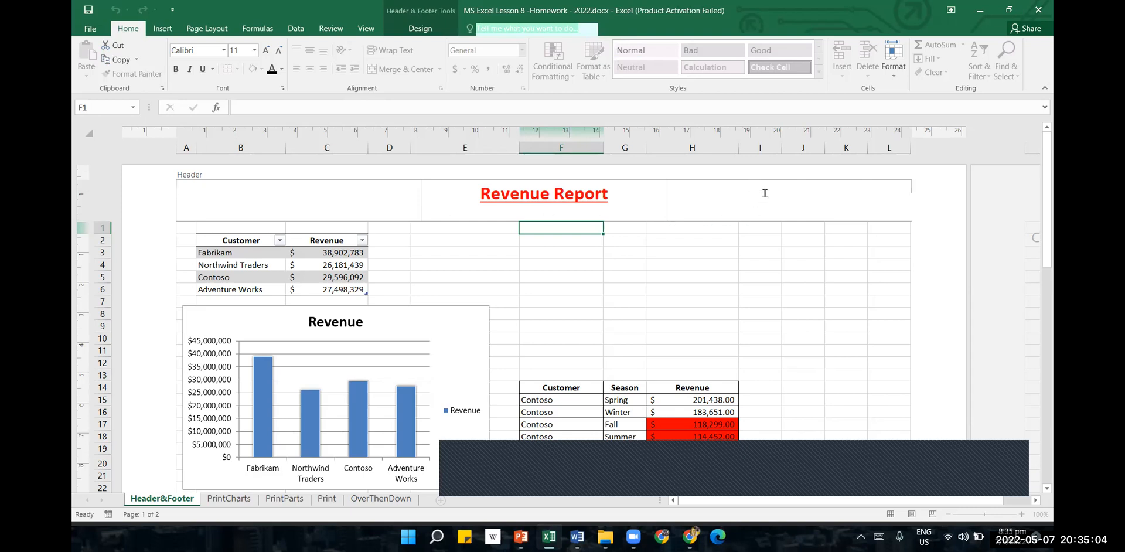
pyautogui.click(615, 290)
pyautogui.click(596, 188)
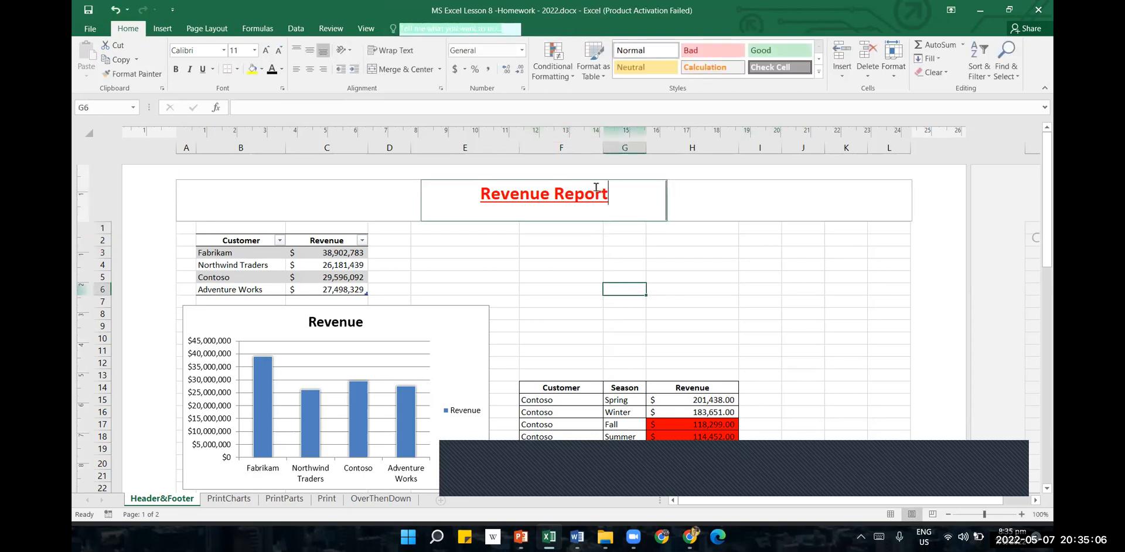
pyautogui.tripleClick(595, 188)
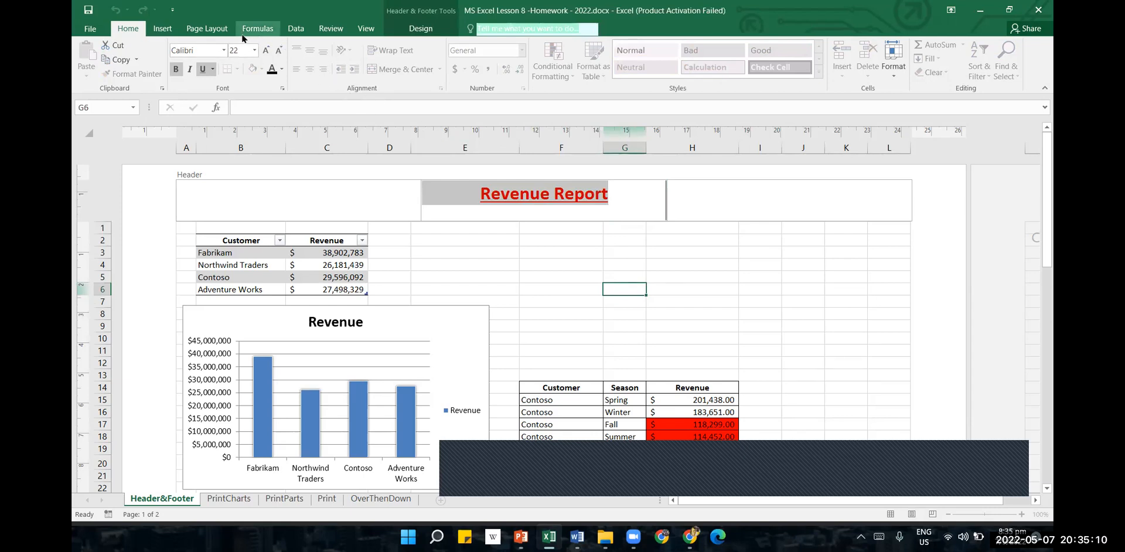
pyautogui.click(164, 29)
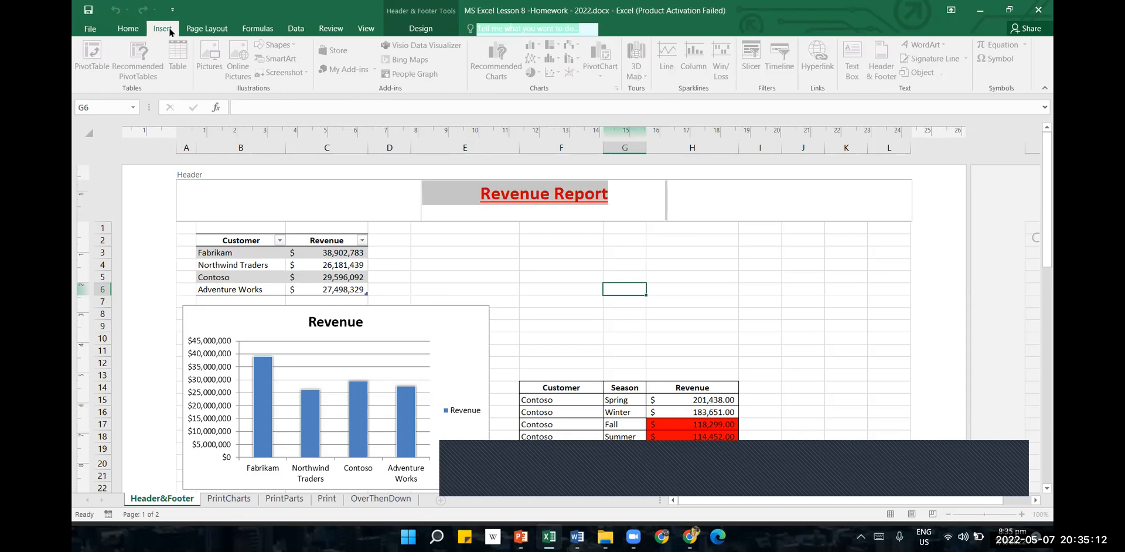
pyautogui.click(803, 265)
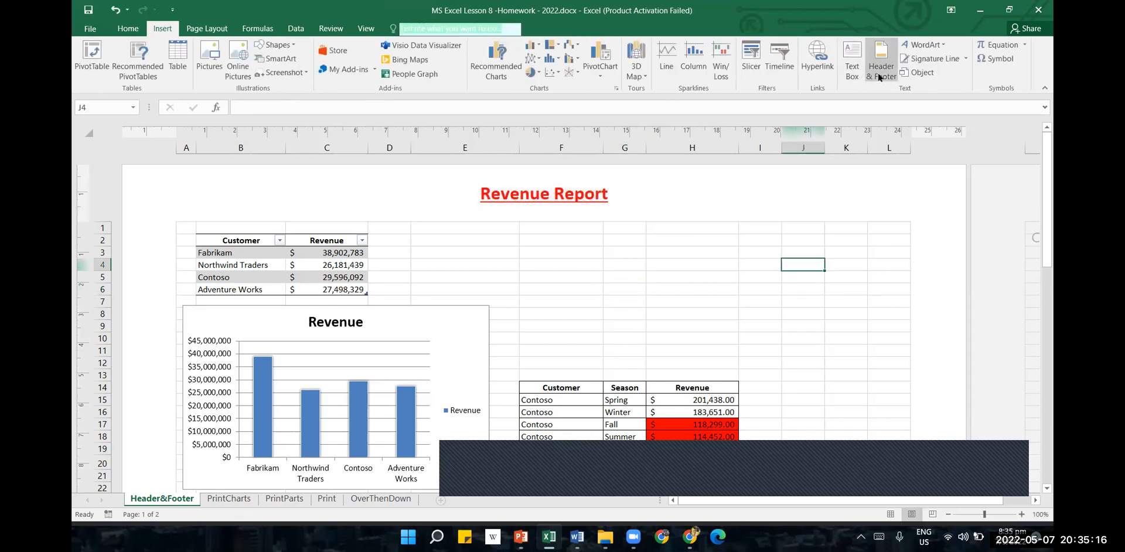
# - Insert the page number in the header's left section and the file name in its right section
pyautogui.click(880, 73)
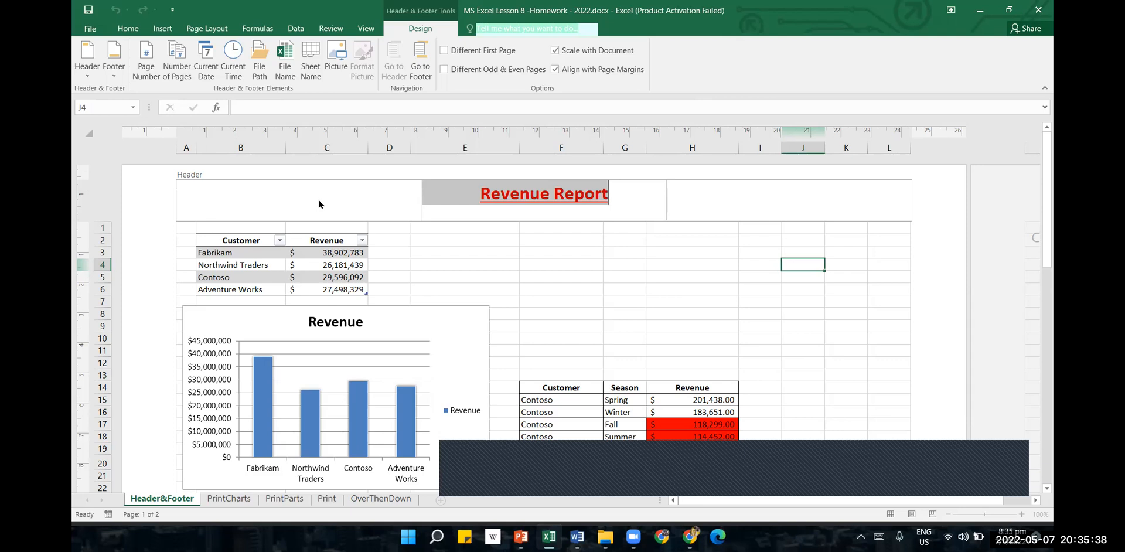
pyautogui.click(232, 199)
pyautogui.click(137, 66)
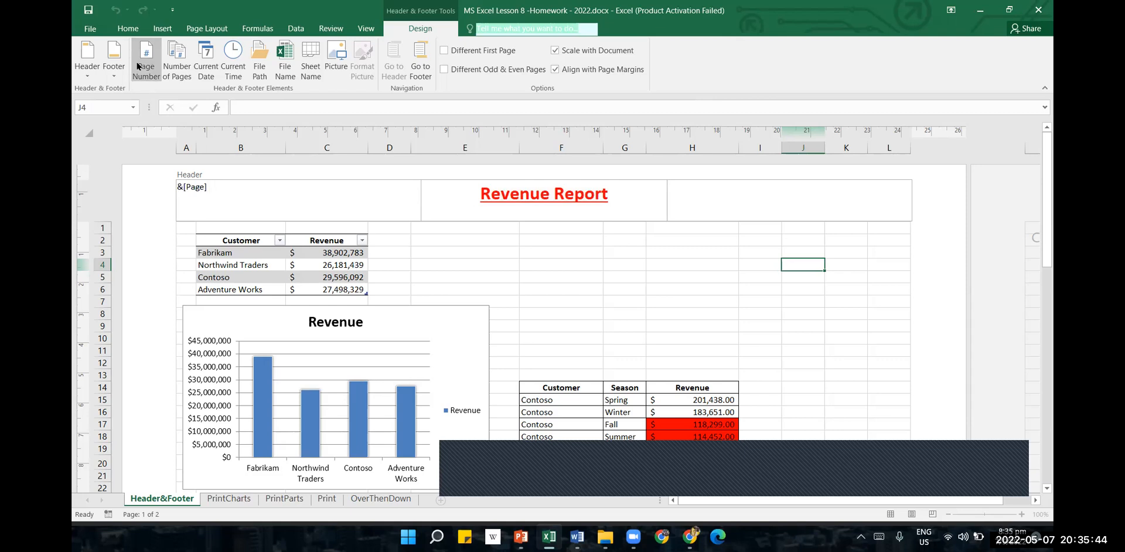
pyautogui.click(791, 211)
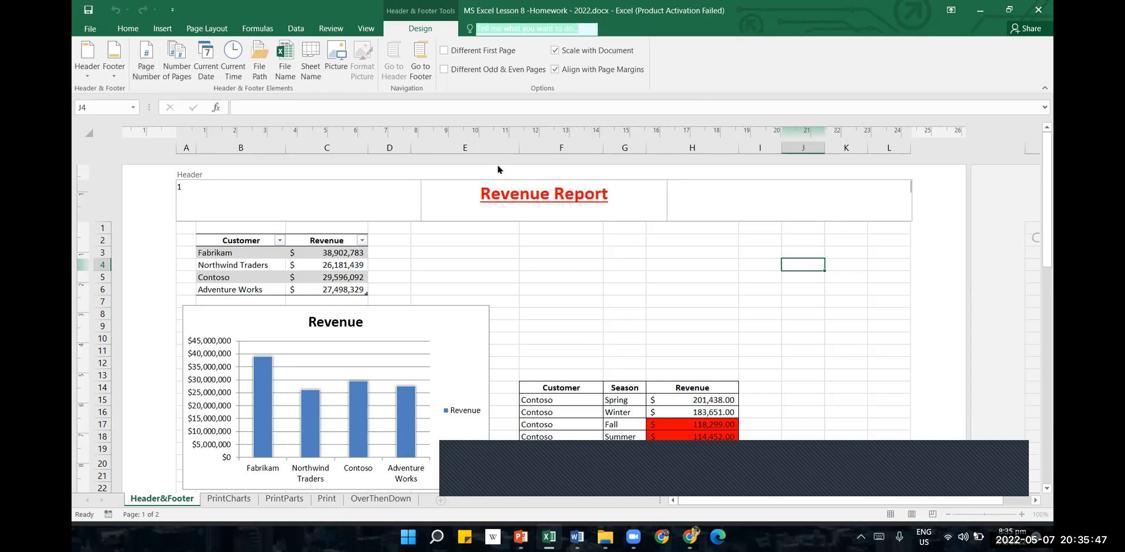
pyautogui.click(258, 82)
pyautogui.click(684, 266)
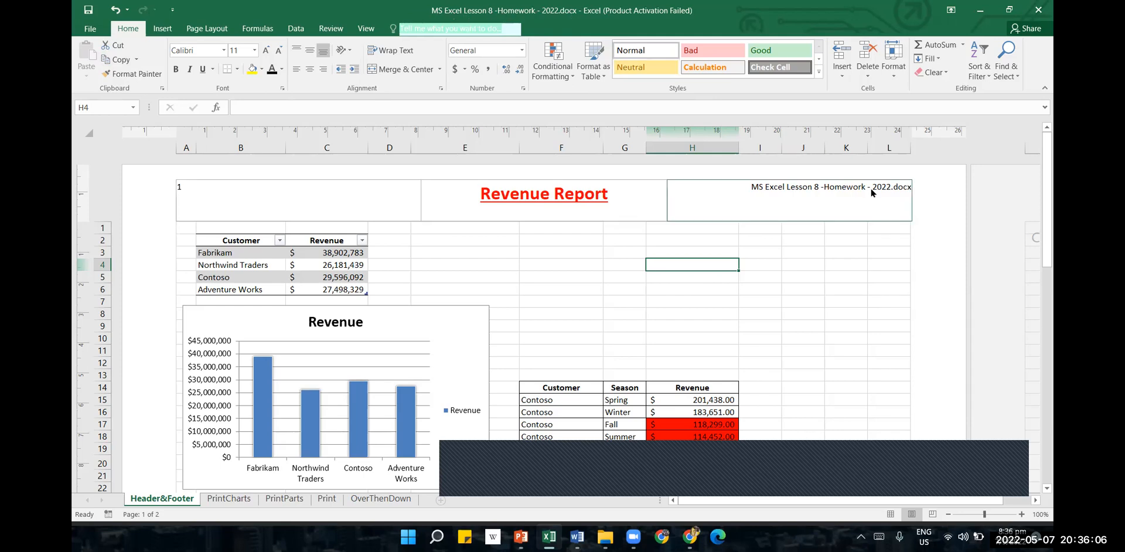
pyautogui.click(858, 288)
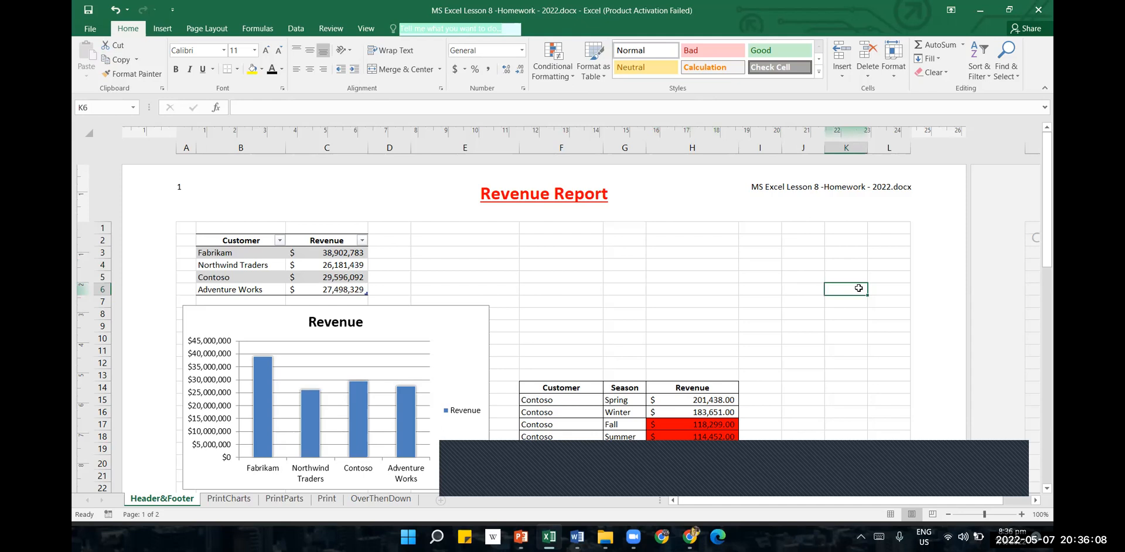
# - Clear the file name, the Revenue Report title and the page number from the page header
pyautogui.click(768, 193)
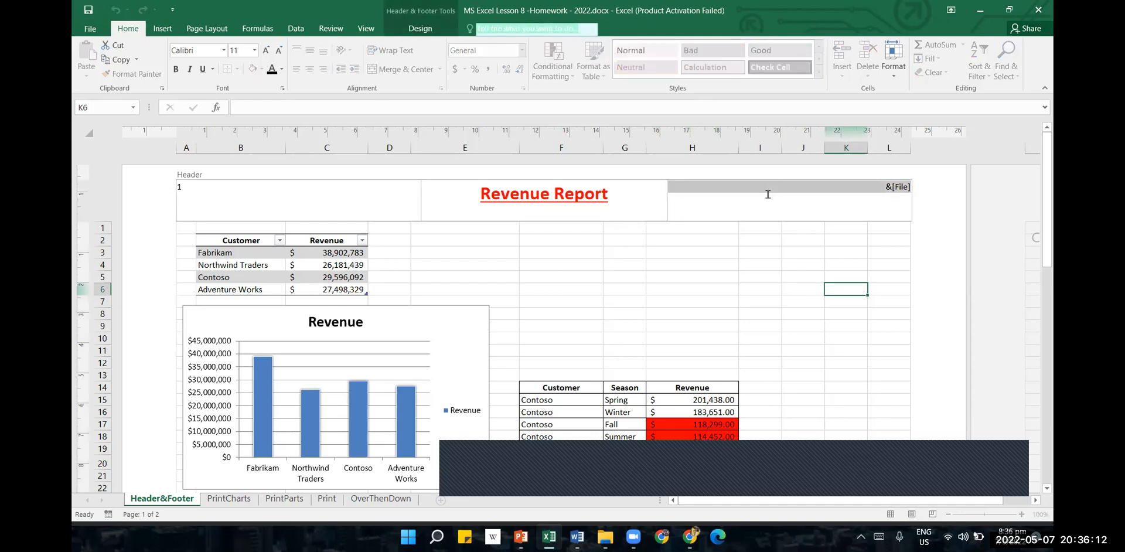
pyautogui.press('Delete')
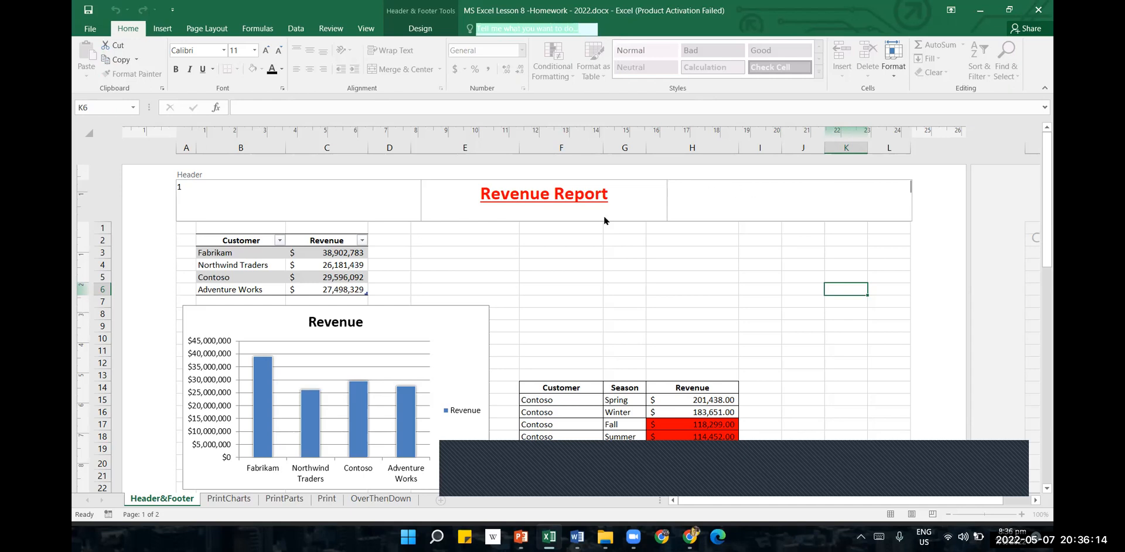
pyautogui.tripleClick(595, 199)
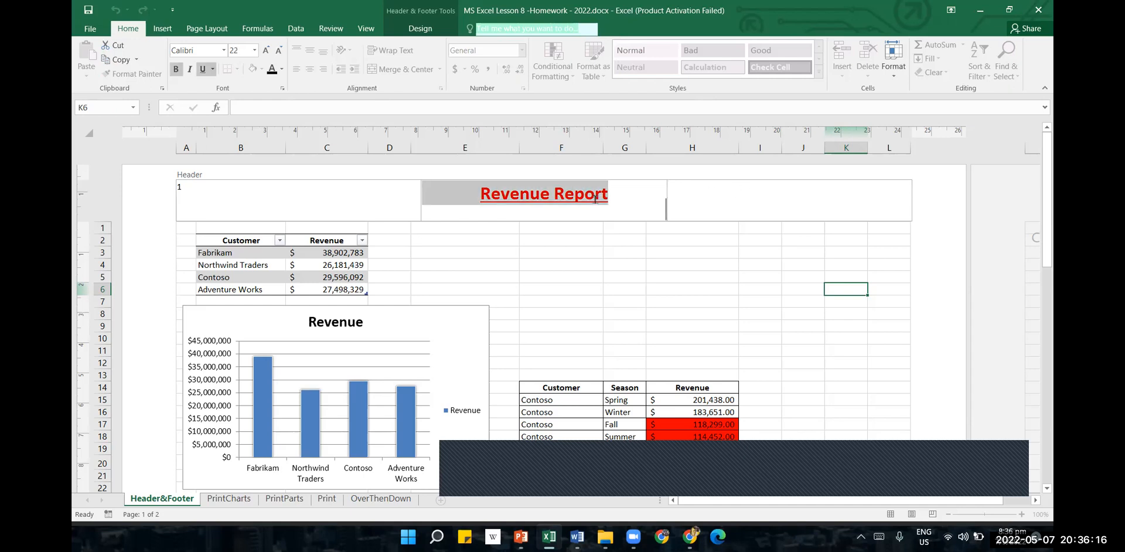
pyautogui.click(596, 199)
pyautogui.click(357, 196)
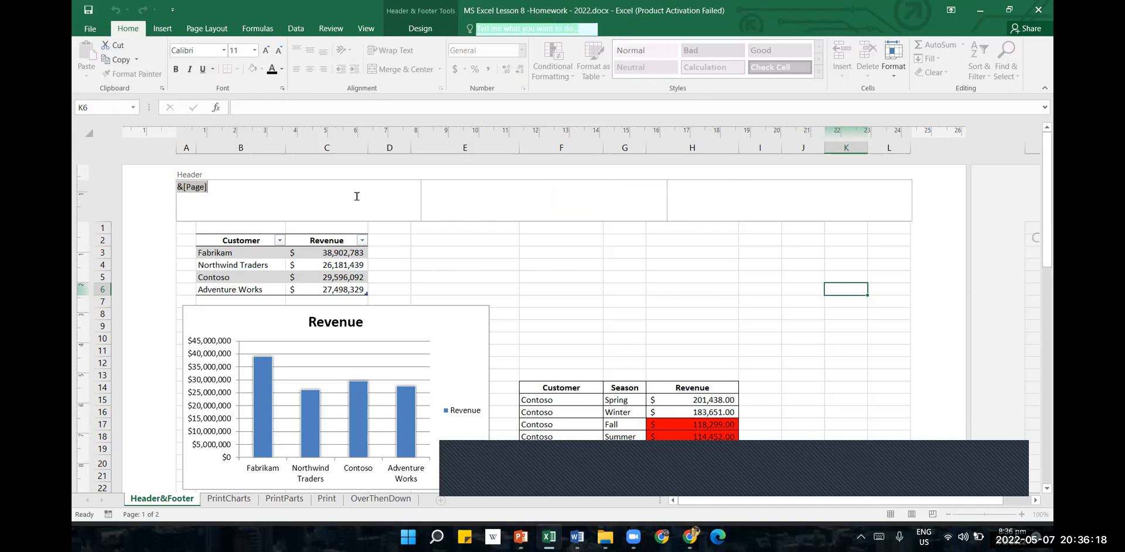
pyautogui.press('Delete')
pyautogui.click(509, 275)
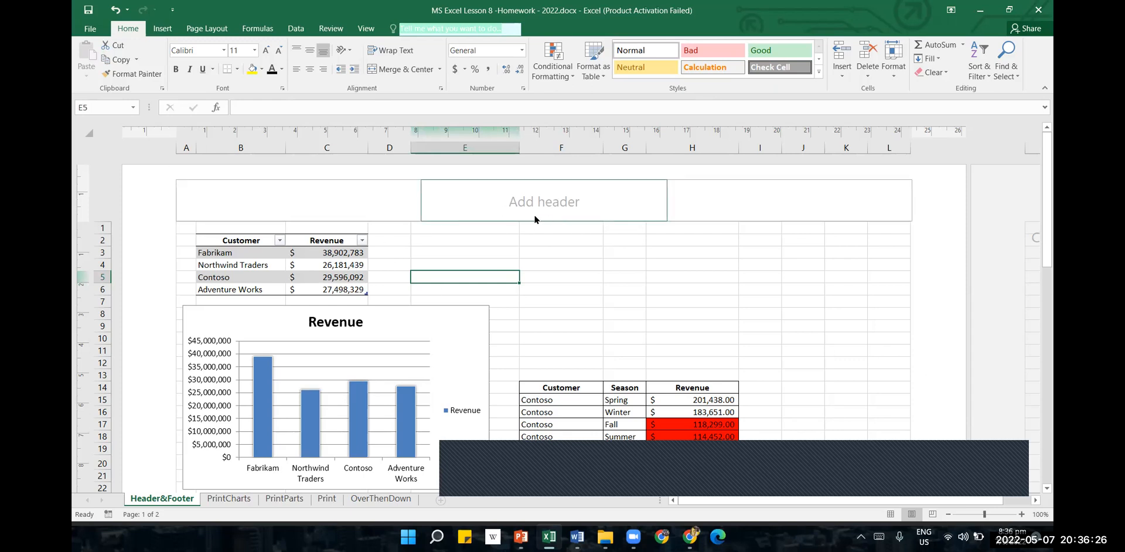
# - Apply the preset header "Confidential, 7/5/2022, Page 1" to the sheet
pyautogui.click(550, 205)
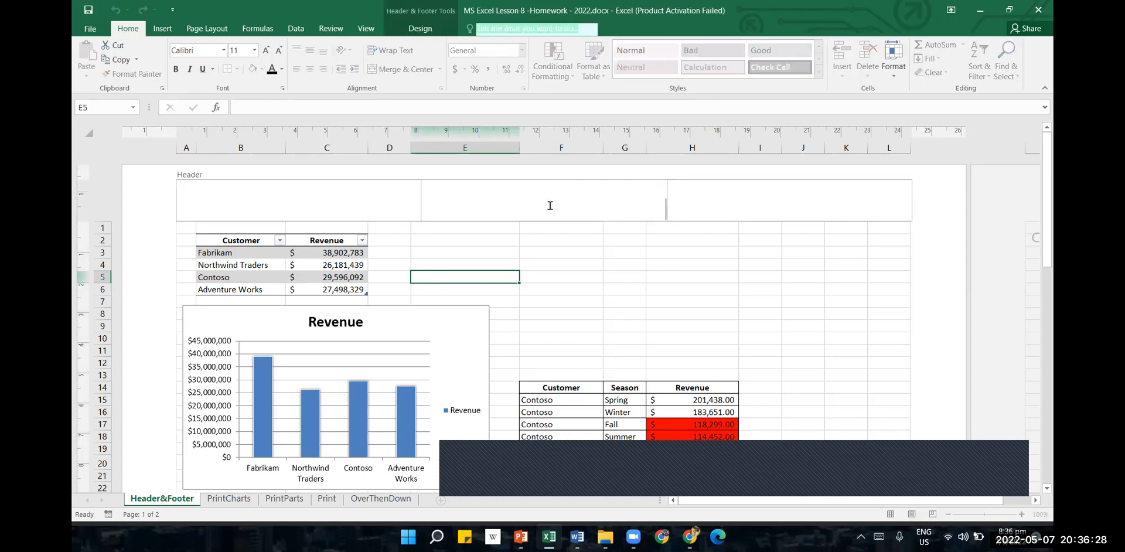
pyautogui.click(421, 28)
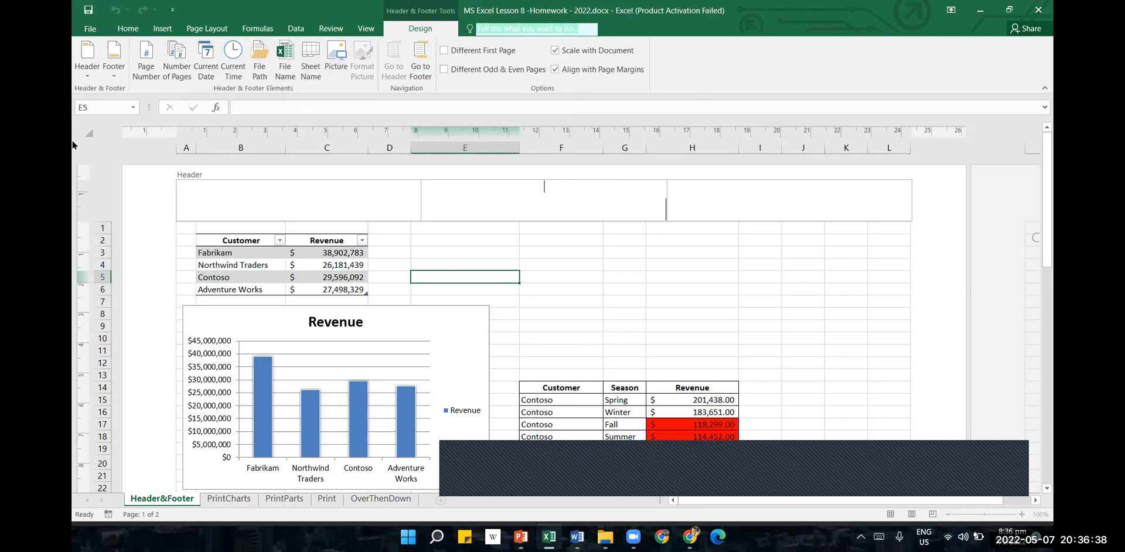
pyautogui.click(82, 80)
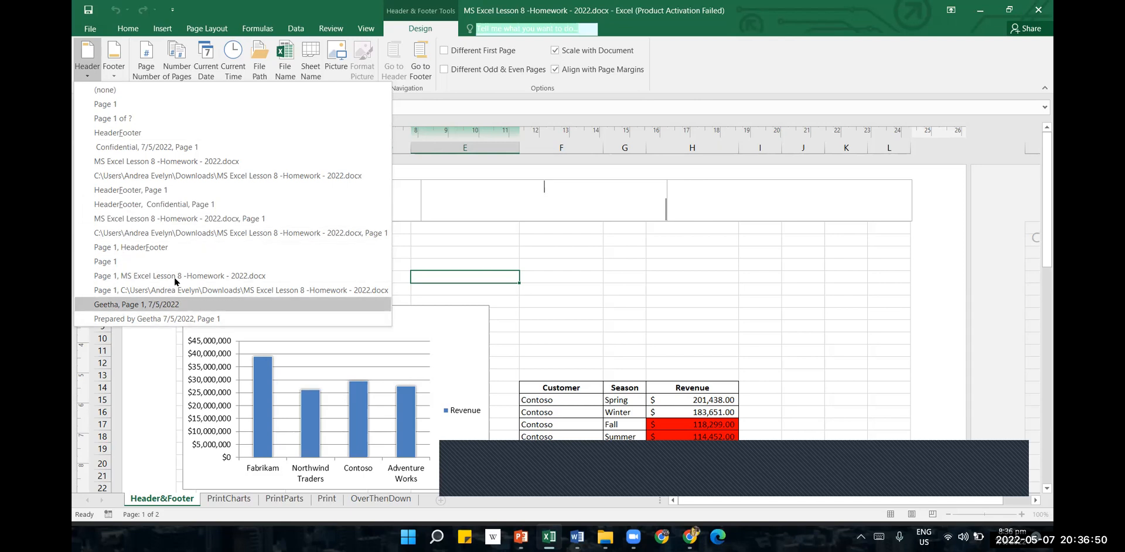
pyautogui.click(145, 147)
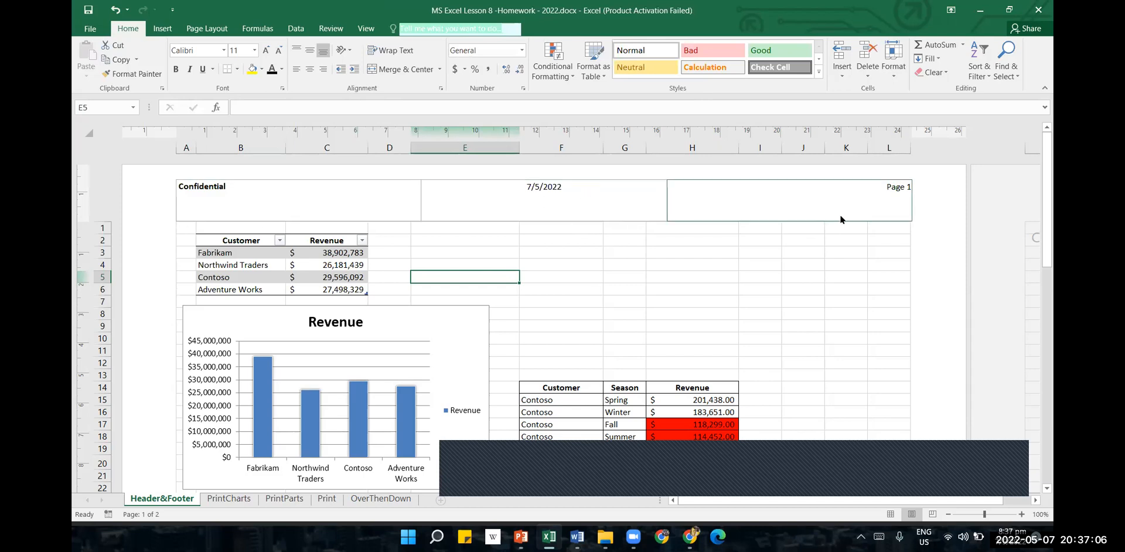
pyautogui.click(707, 273)
# - Clear the Confidential label, the date and the page number from the three header sections
pyautogui.click(273, 200)
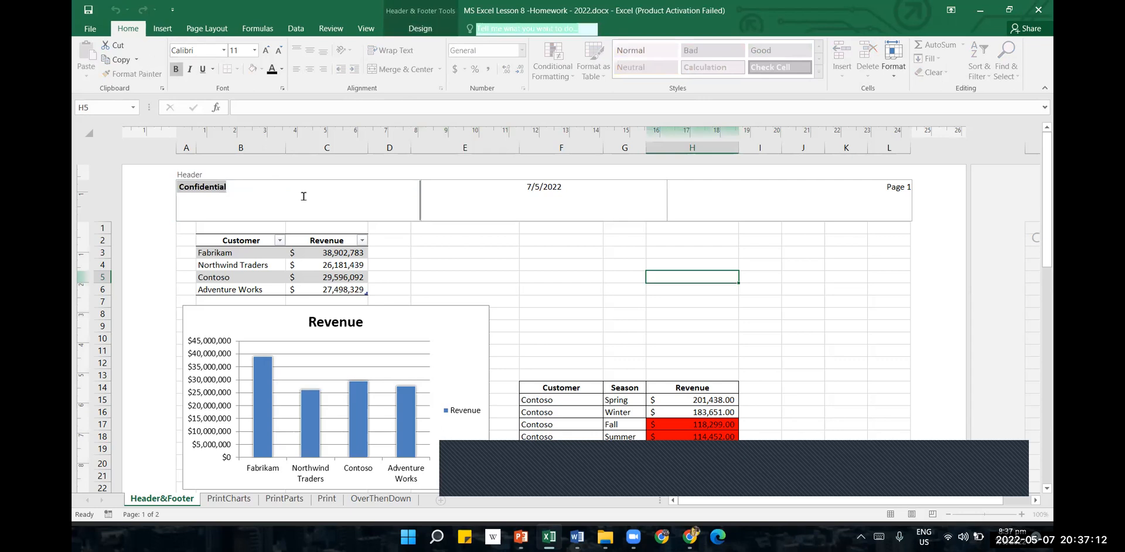
pyautogui.press('Delete')
pyautogui.click(514, 200)
pyautogui.press('Delete')
pyautogui.click(876, 210)
pyautogui.press('Delete')
pyautogui.click(811, 240)
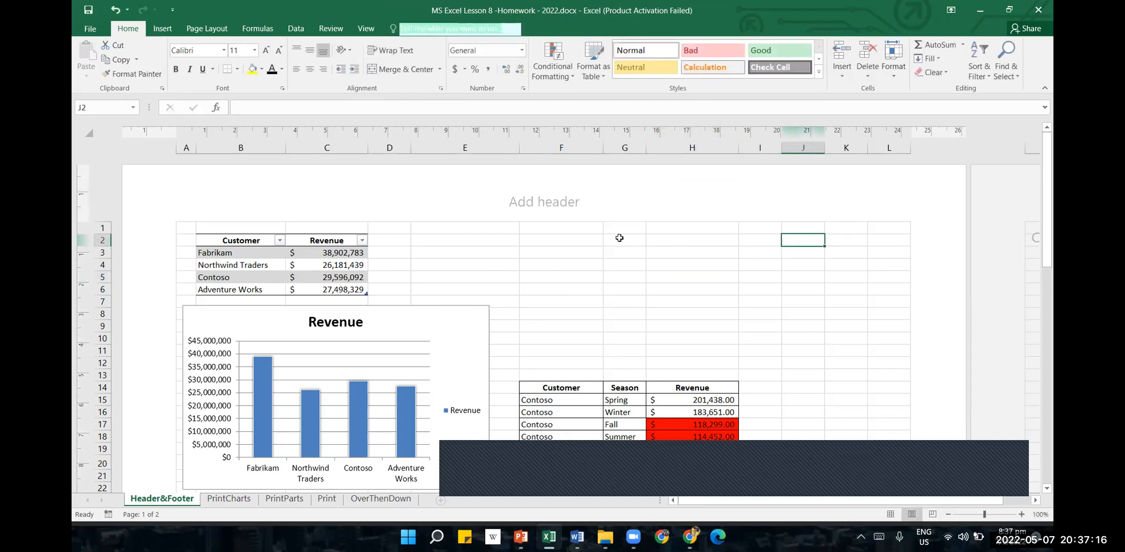
# - Enter the title Revenue Report in the center section of the page header
pyautogui.click(572, 206)
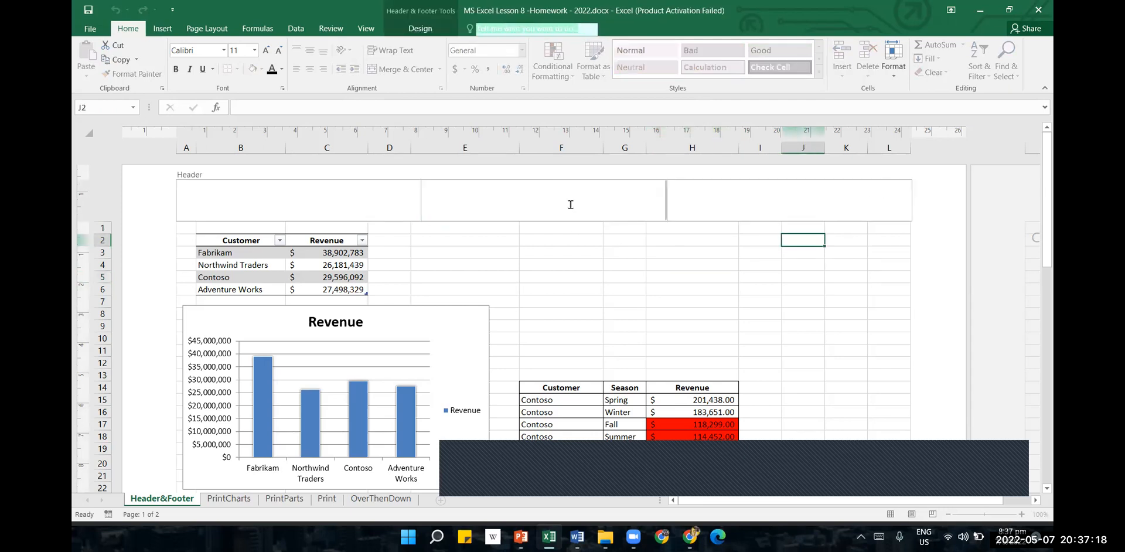
pyautogui.write('Revenue Report')
pyautogui.click(606, 298)
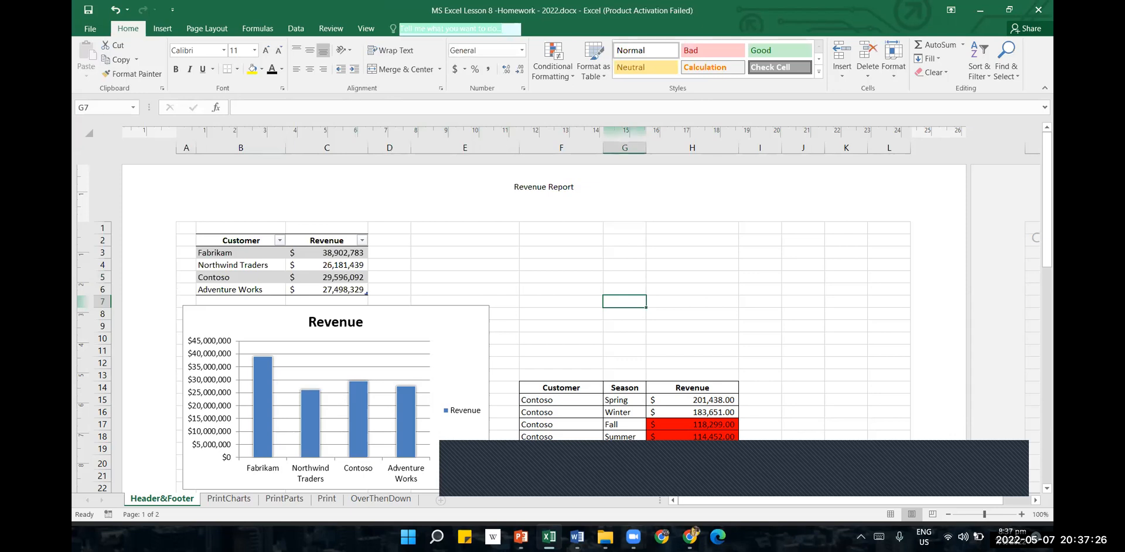
pyautogui.click(633, 536)
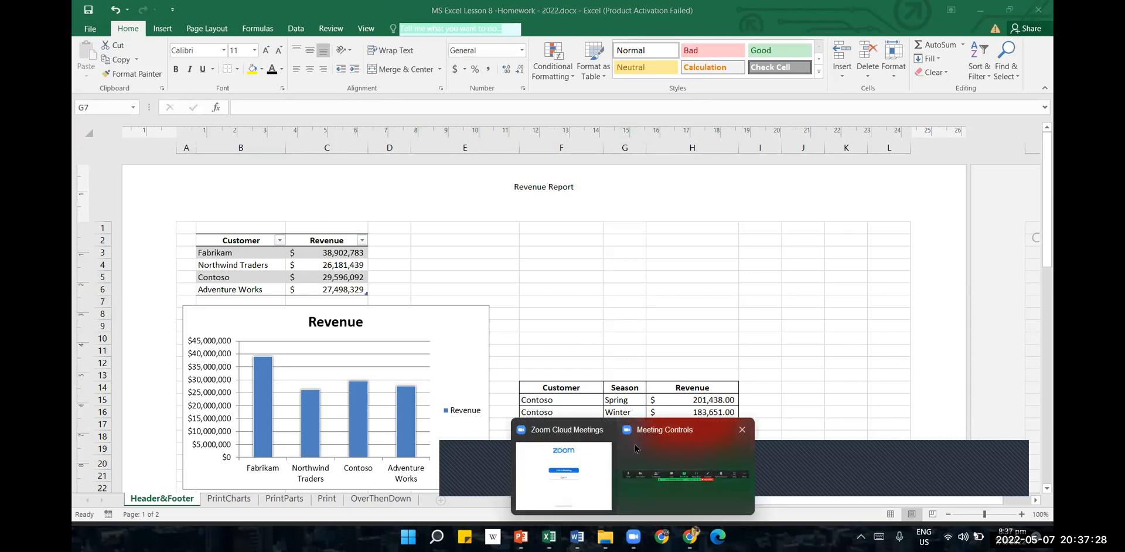
pyautogui.click(674, 478)
pyautogui.click(603, 478)
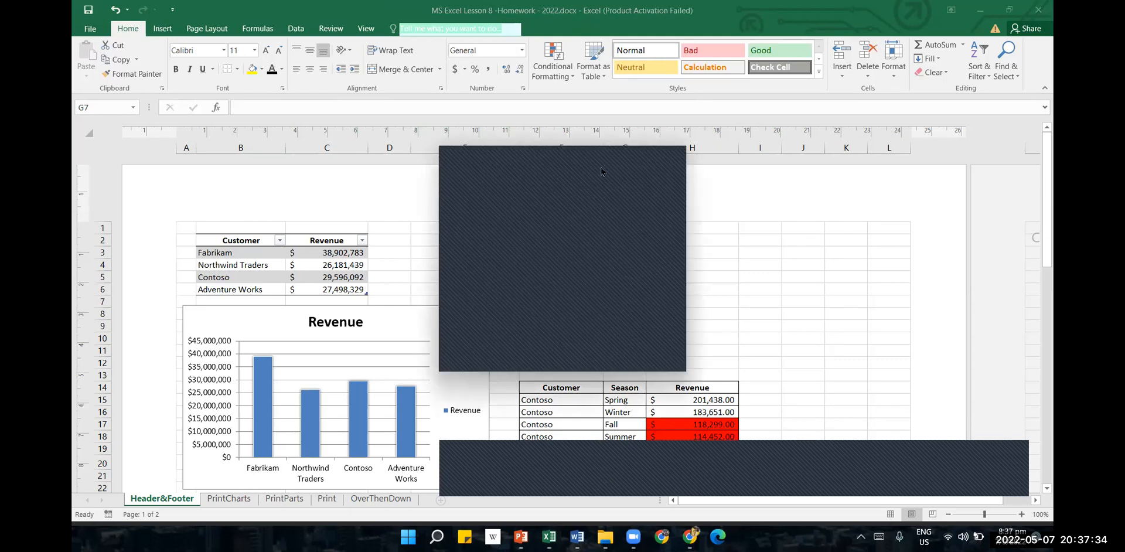
pyautogui.click(674, 154)
# - Color the Revenue Report header text red
pyautogui.click(530, 194)
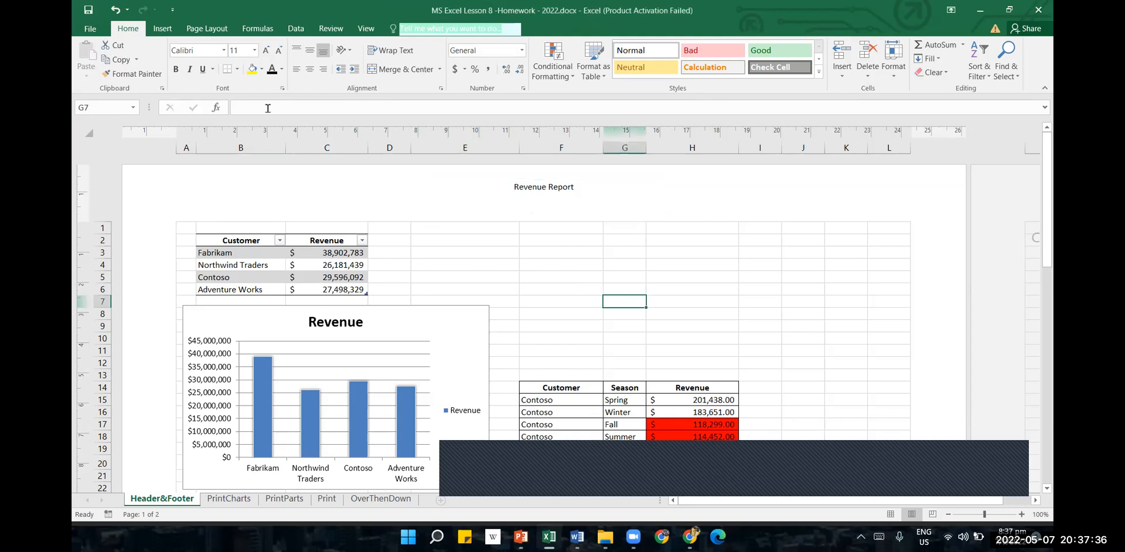
pyautogui.click(281, 69)
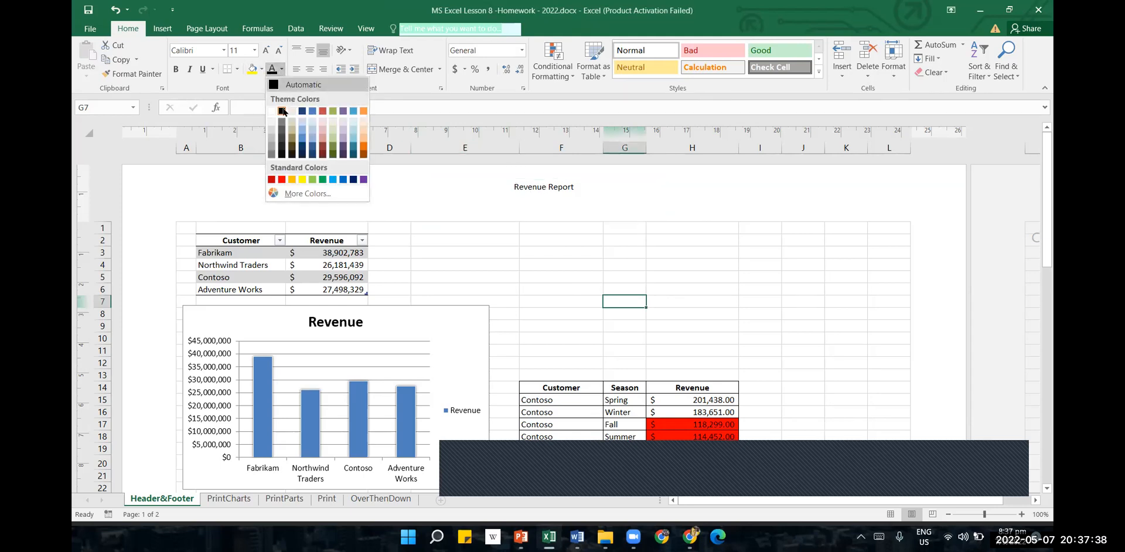
pyautogui.click(283, 180)
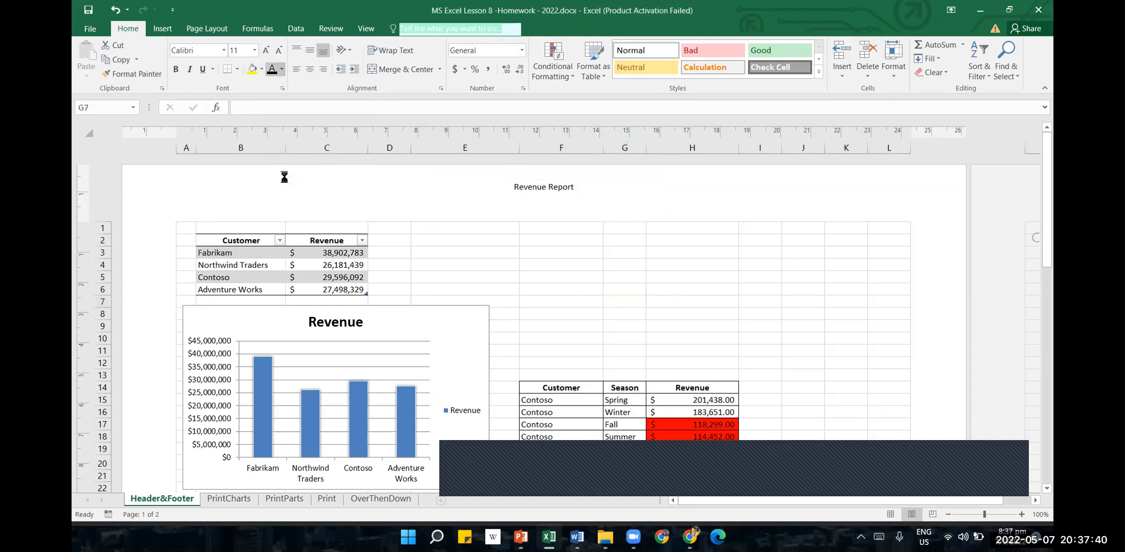
pyautogui.click(563, 188)
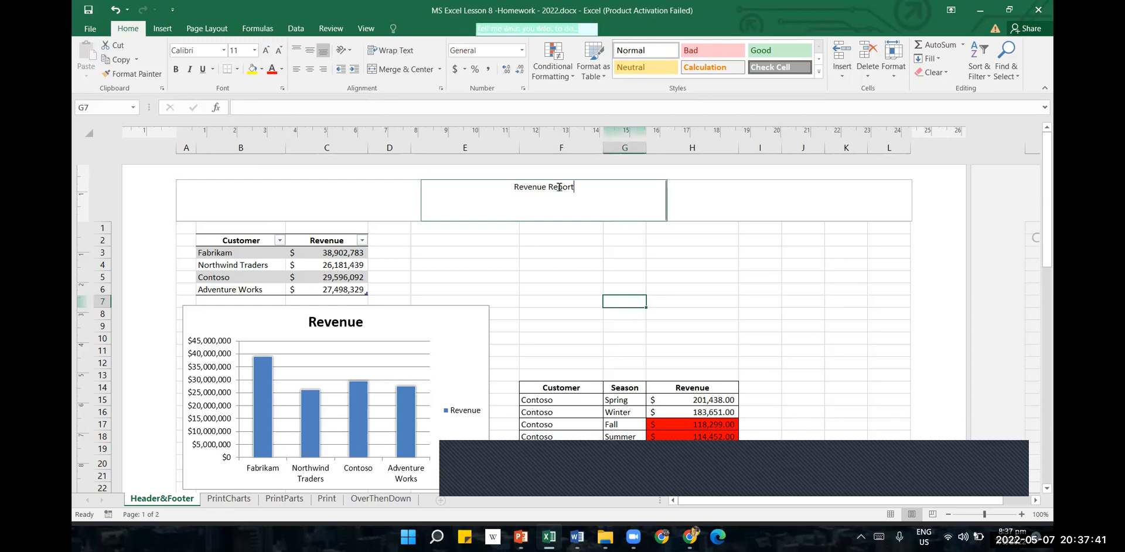
pyautogui.click(282, 70)
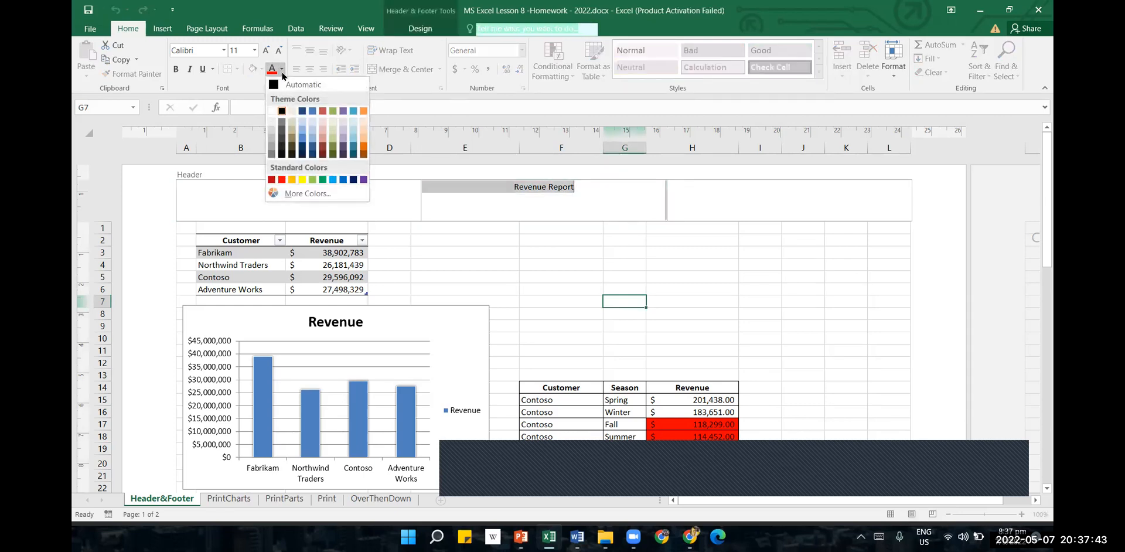
pyautogui.click(282, 178)
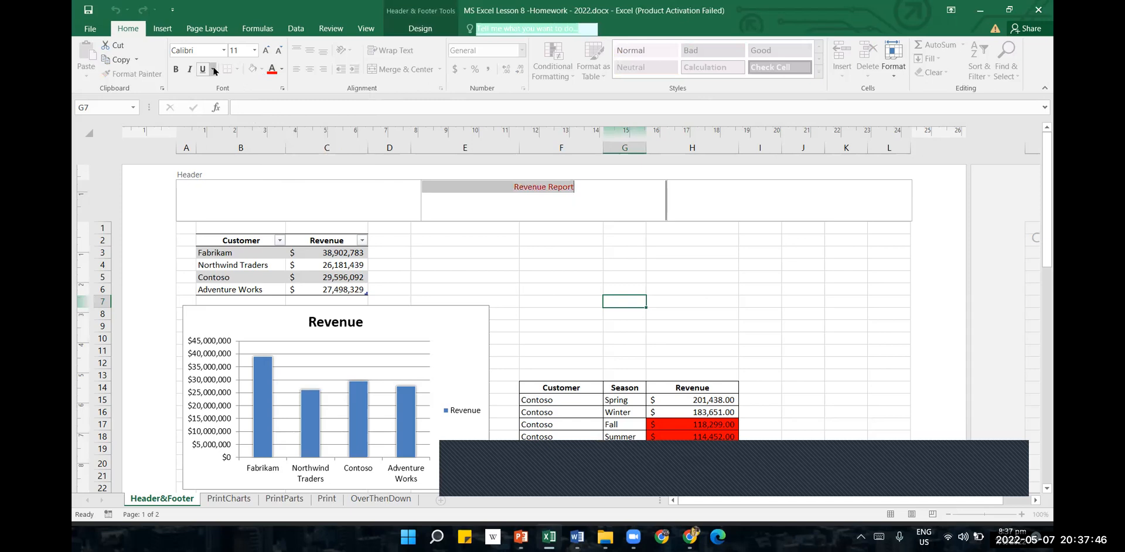
# - Set the Revenue Report header text to size 22 and underline it
pyautogui.click(253, 51)
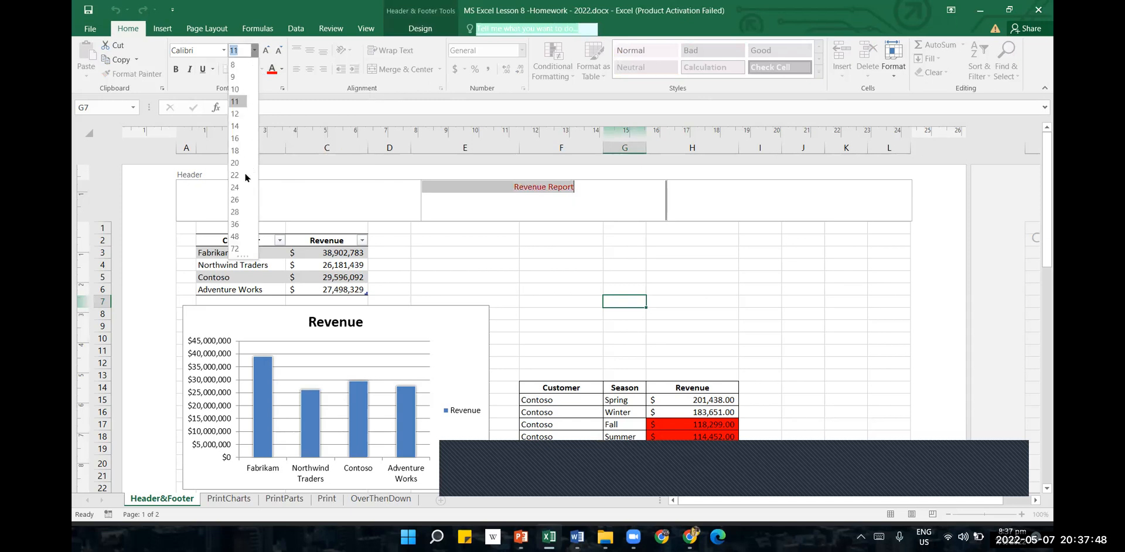
pyautogui.click(242, 175)
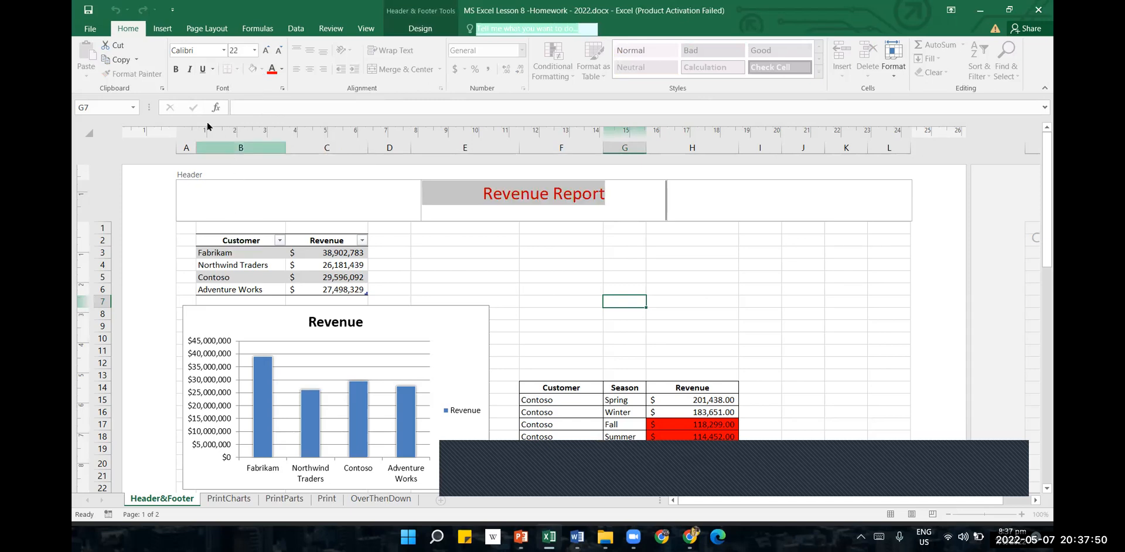
pyautogui.click(207, 70)
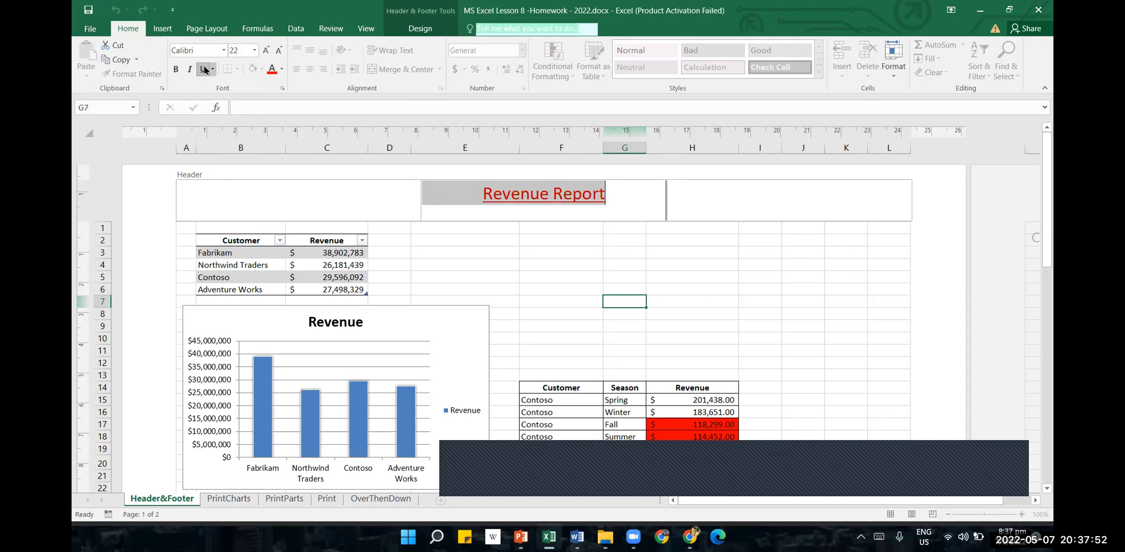
pyautogui.click(622, 253)
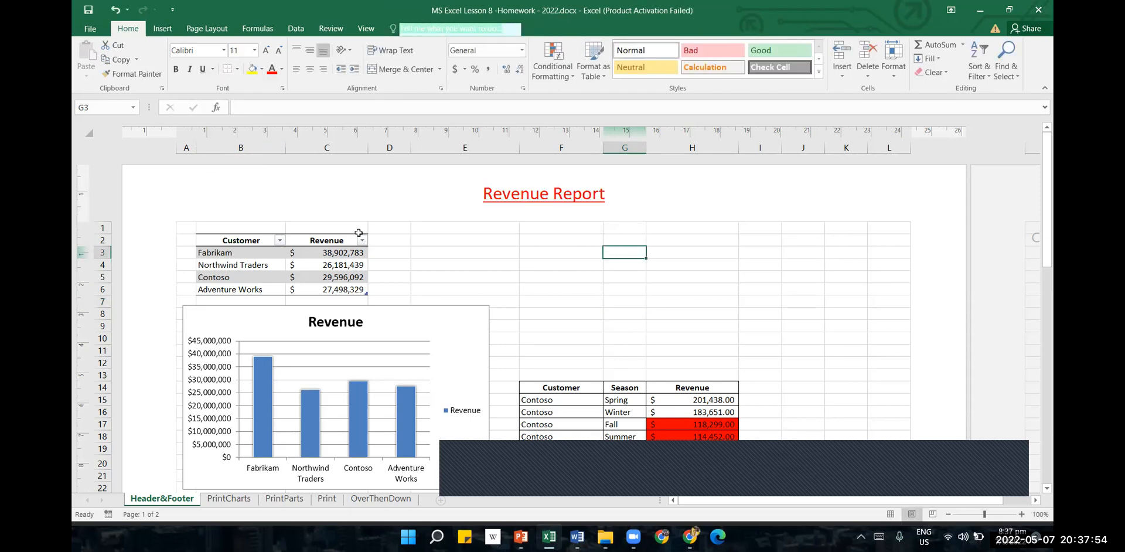
# - Insert the picture abc from the Desktop folder into the header's left section
pyautogui.click(343, 215)
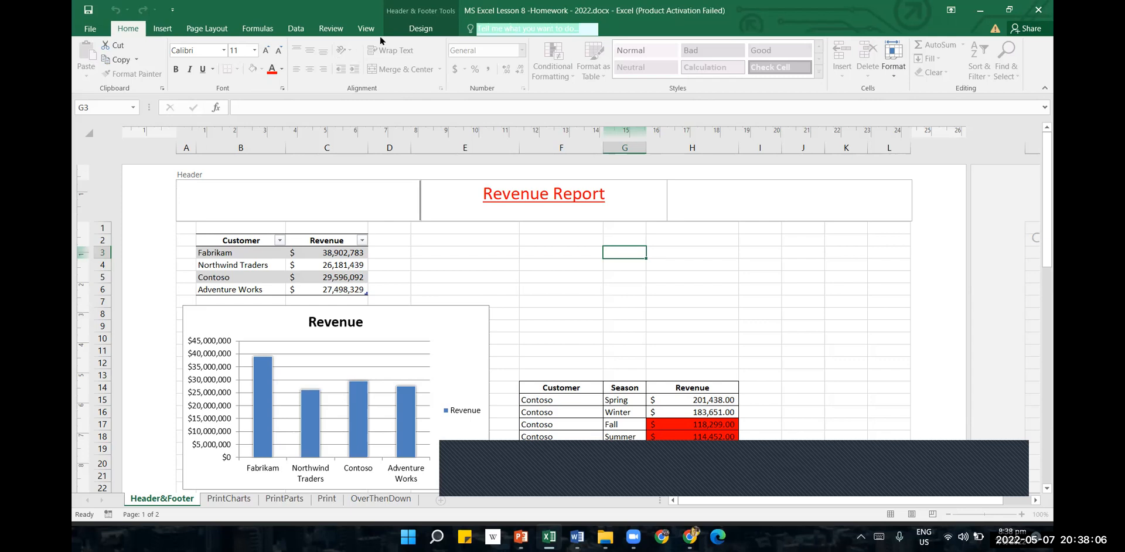
pyautogui.click(411, 30)
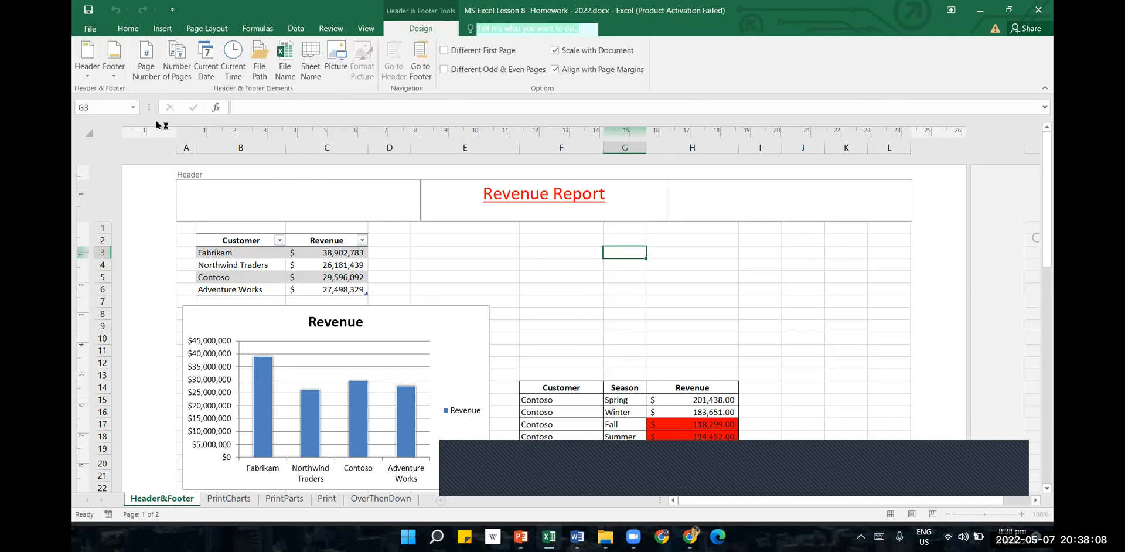
pyautogui.click(338, 63)
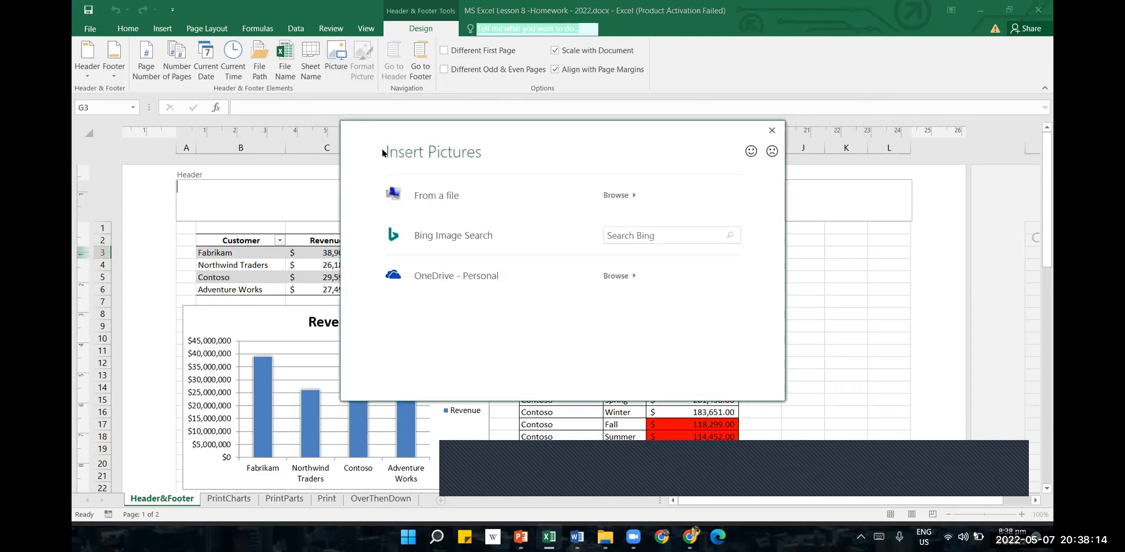
pyautogui.press('Escape')
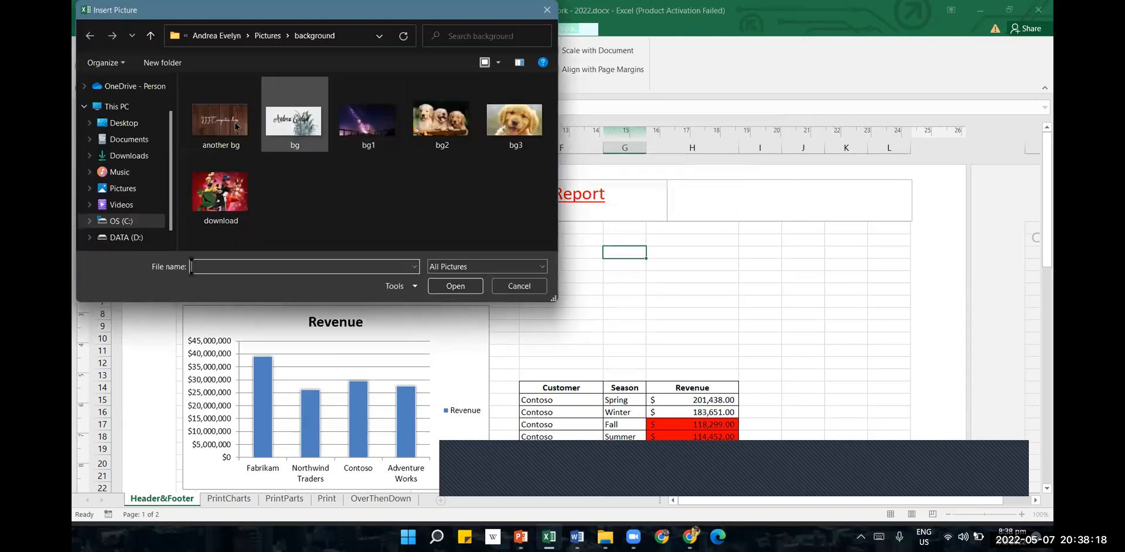
pyautogui.click(123, 123)
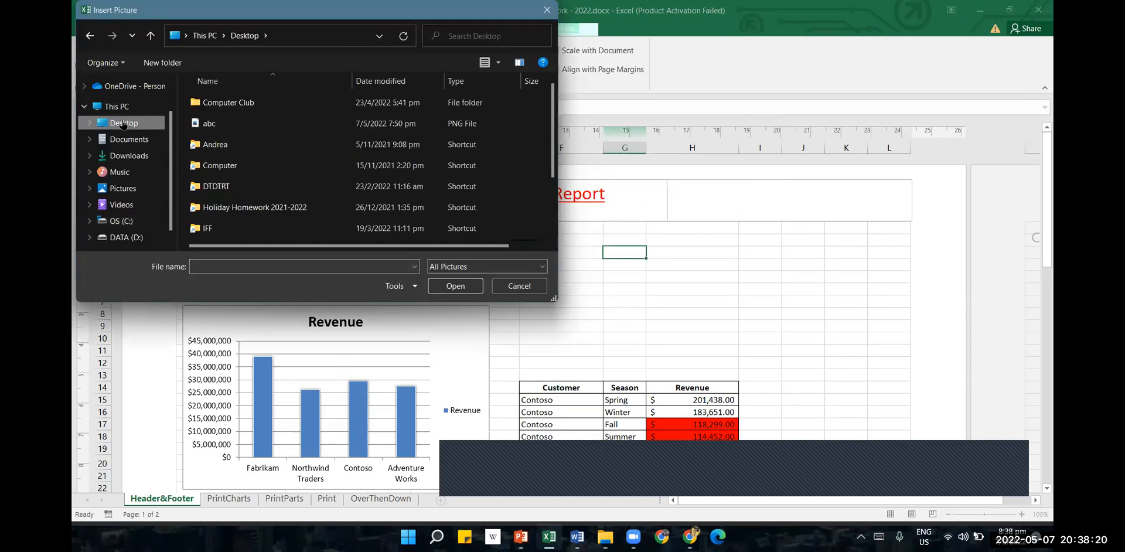
pyautogui.click(205, 124)
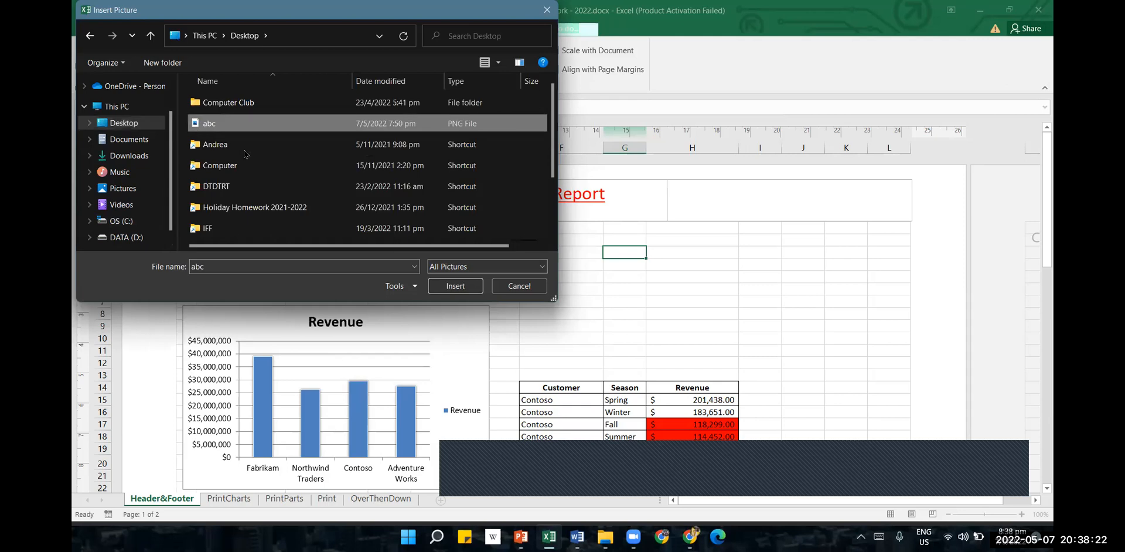
pyautogui.click(442, 290)
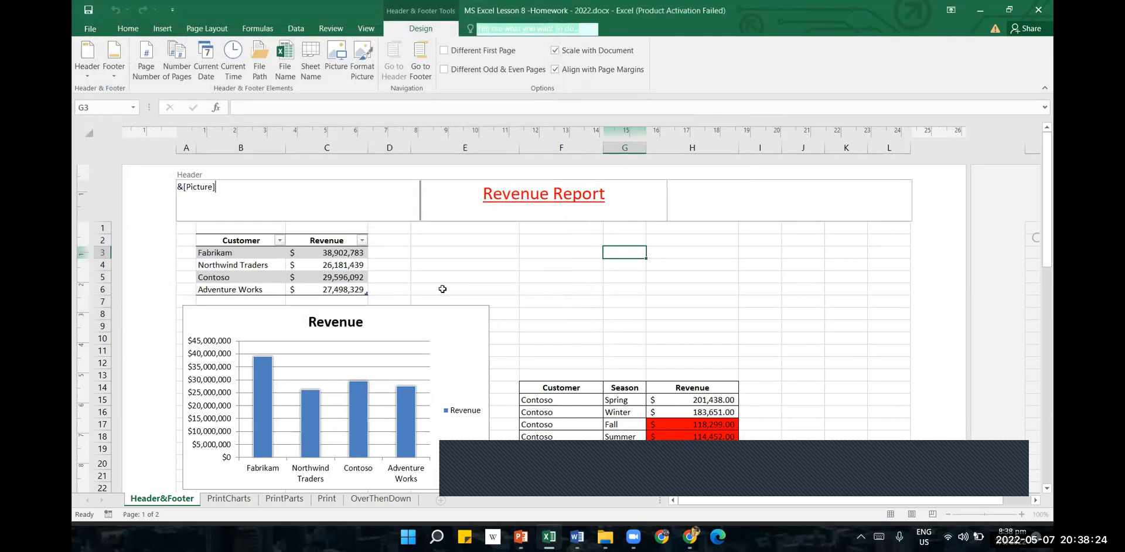
pyautogui.click(555, 256)
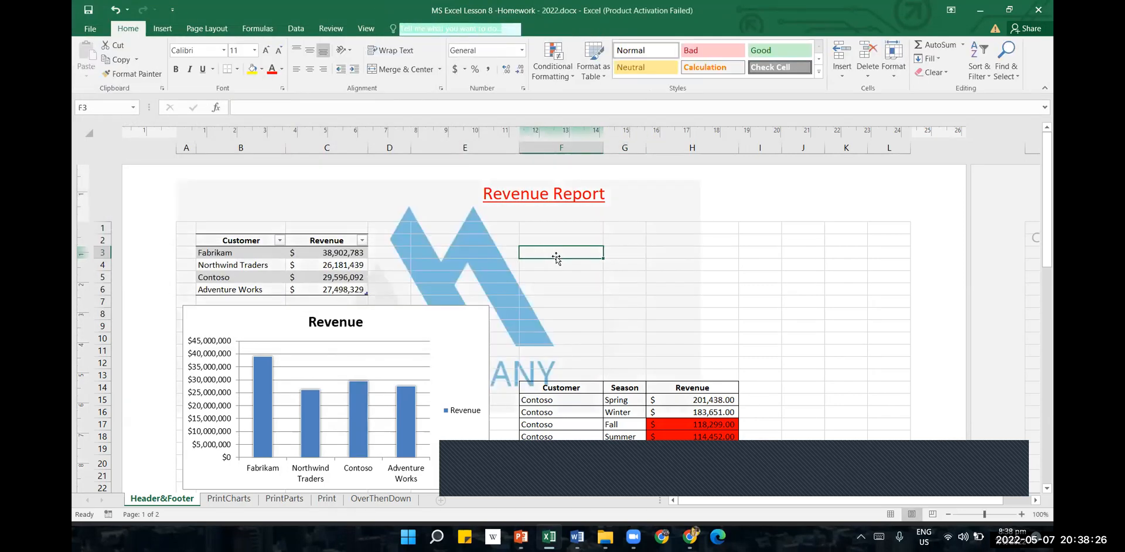
# - Examine how the header picture sits behind the tables and chart on the page
pyautogui.click(458, 279)
pyautogui.scroll(-3, 483, 296)
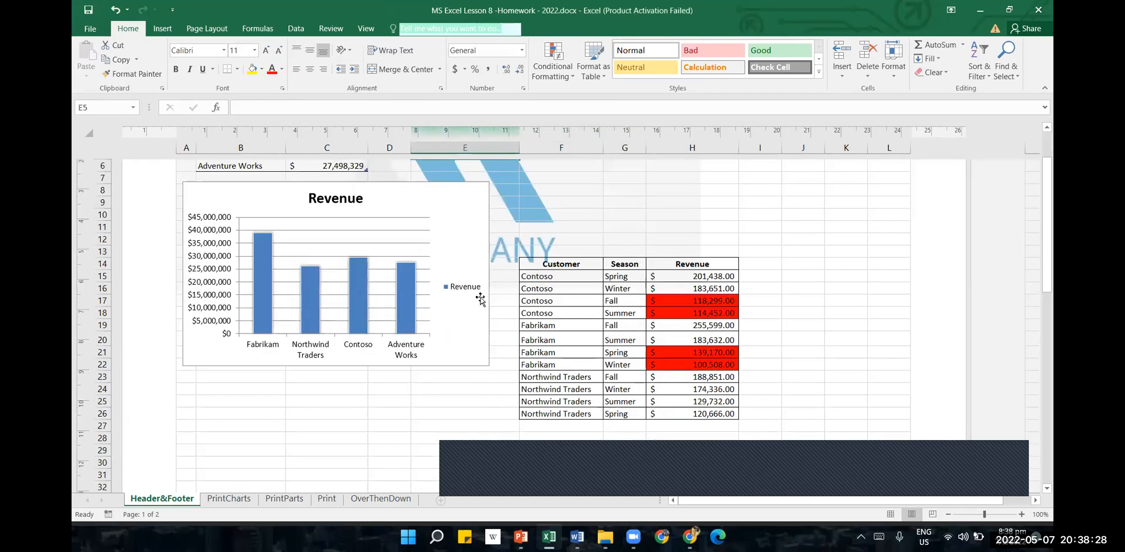
pyautogui.scroll(3, 491, 281)
pyautogui.click(508, 228)
pyautogui.scroll(3, 510, 290)
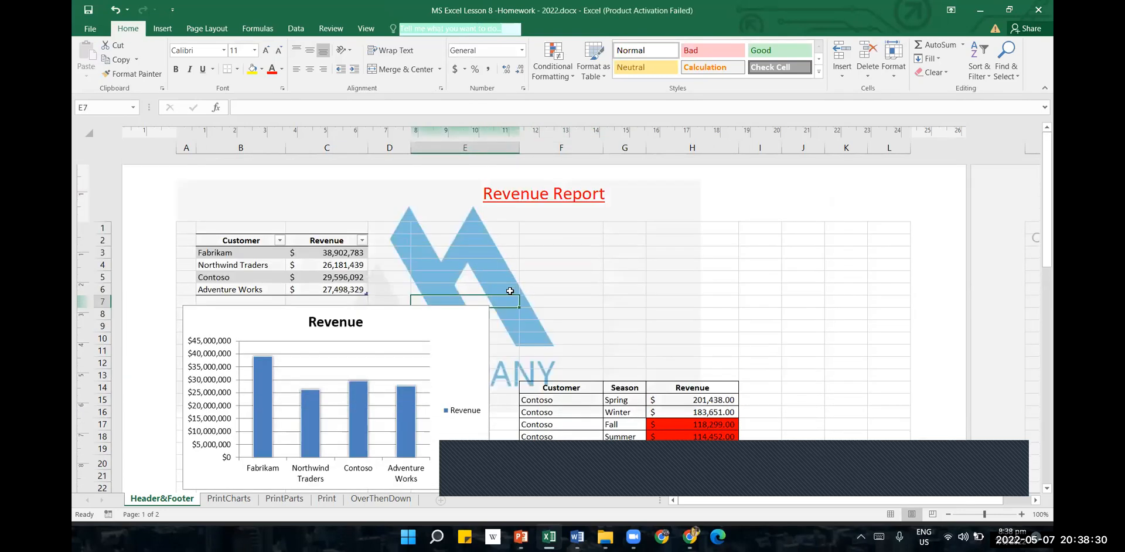
pyautogui.click(531, 291)
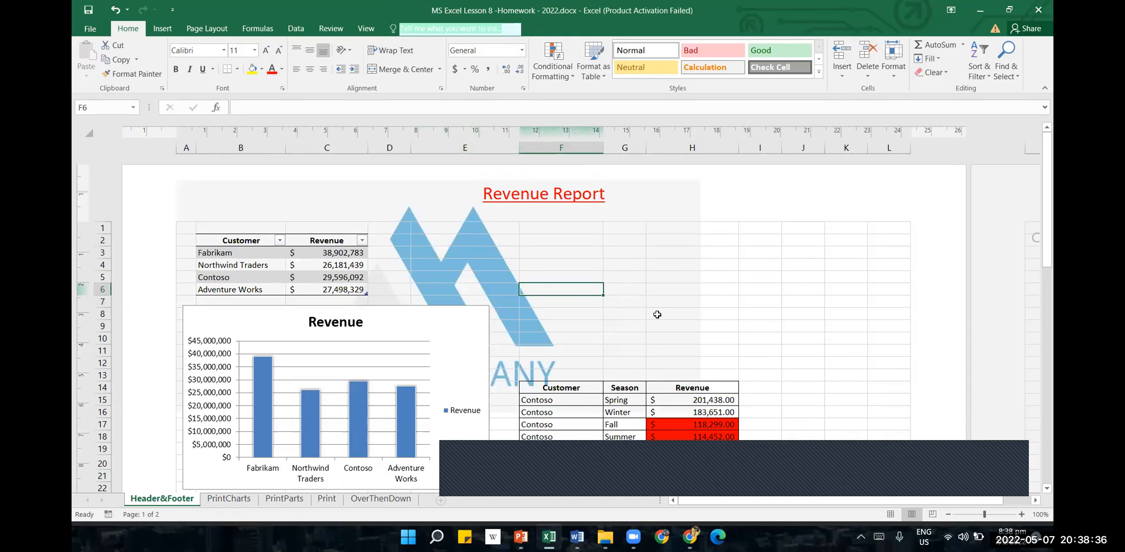
pyautogui.scroll(-3, 657, 315)
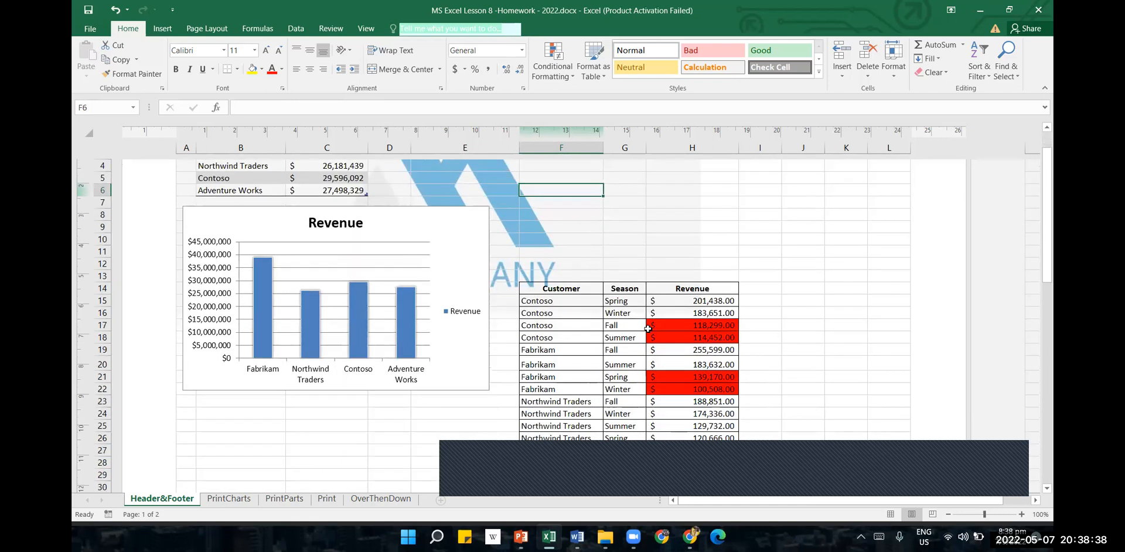
pyautogui.scroll(3, 647, 329)
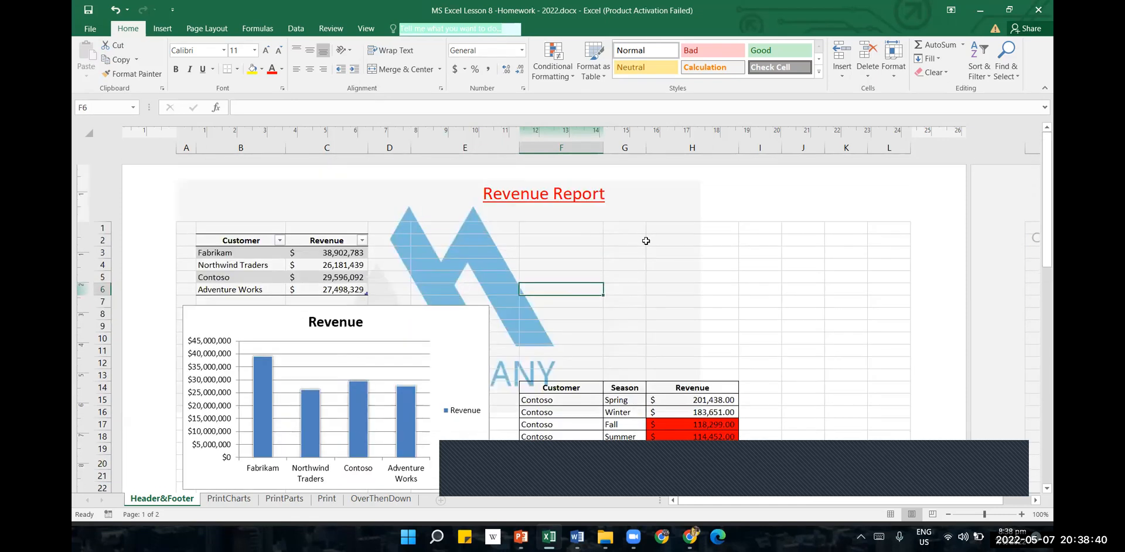
pyautogui.click(655, 263)
pyautogui.click(618, 273)
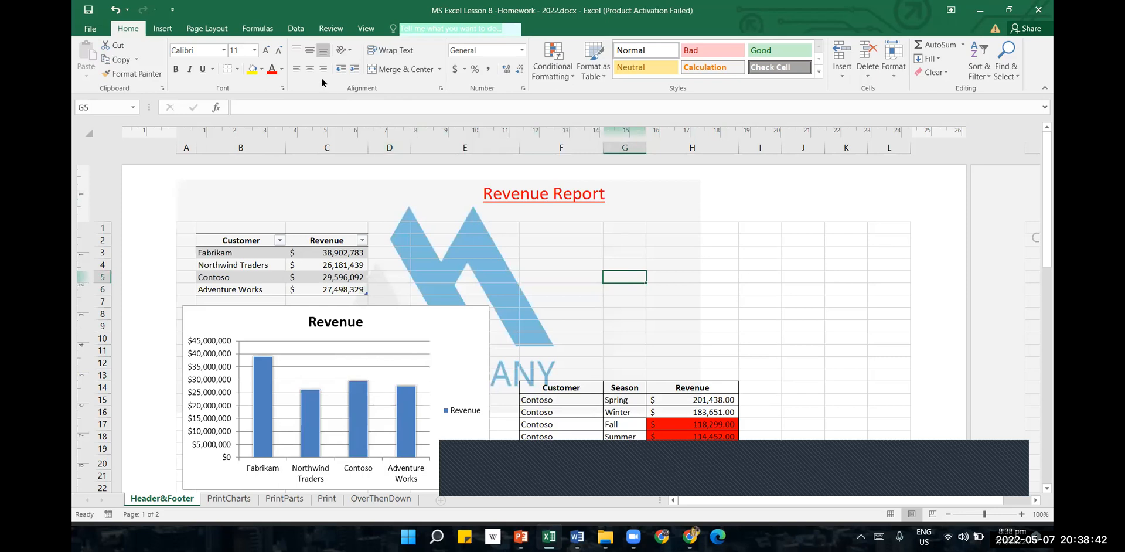
# - Resize the picture in the header's left section to 1.23 cm high and 2.77 cm wide with the aspect ratio locked
pyautogui.click(175, 34)
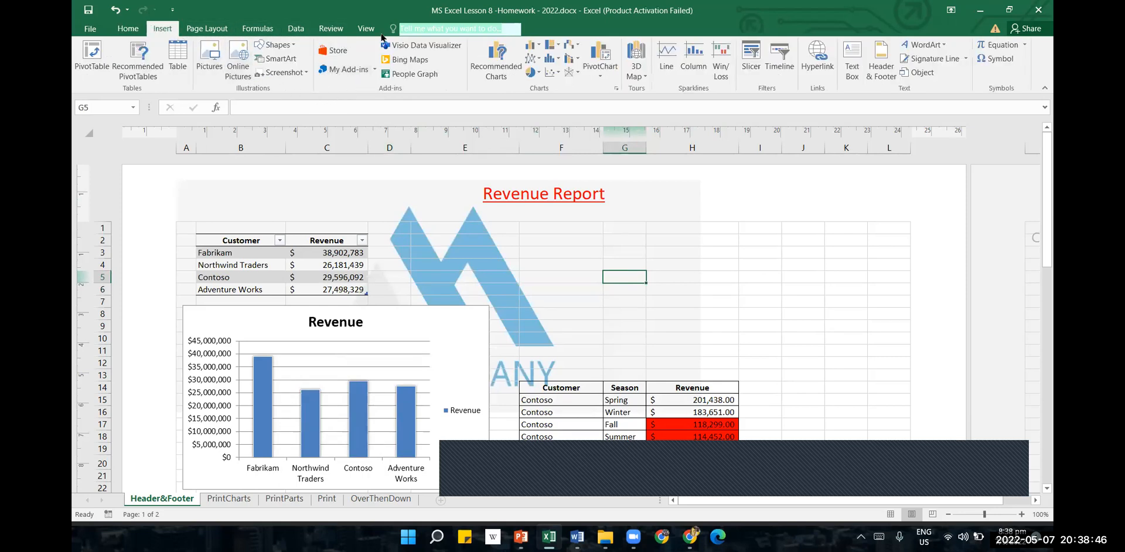
pyautogui.click(881, 62)
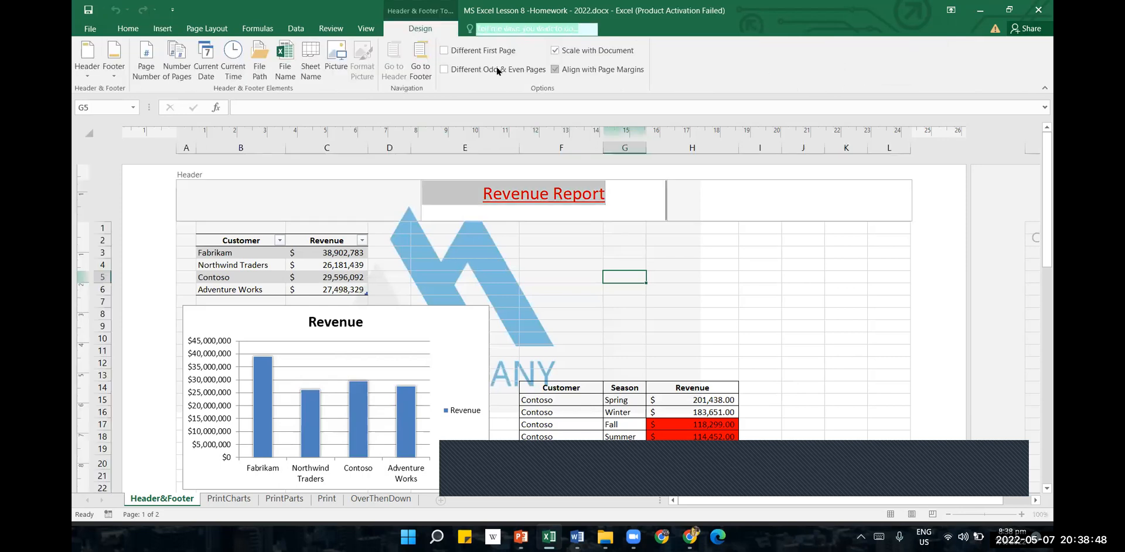
pyautogui.click(336, 62)
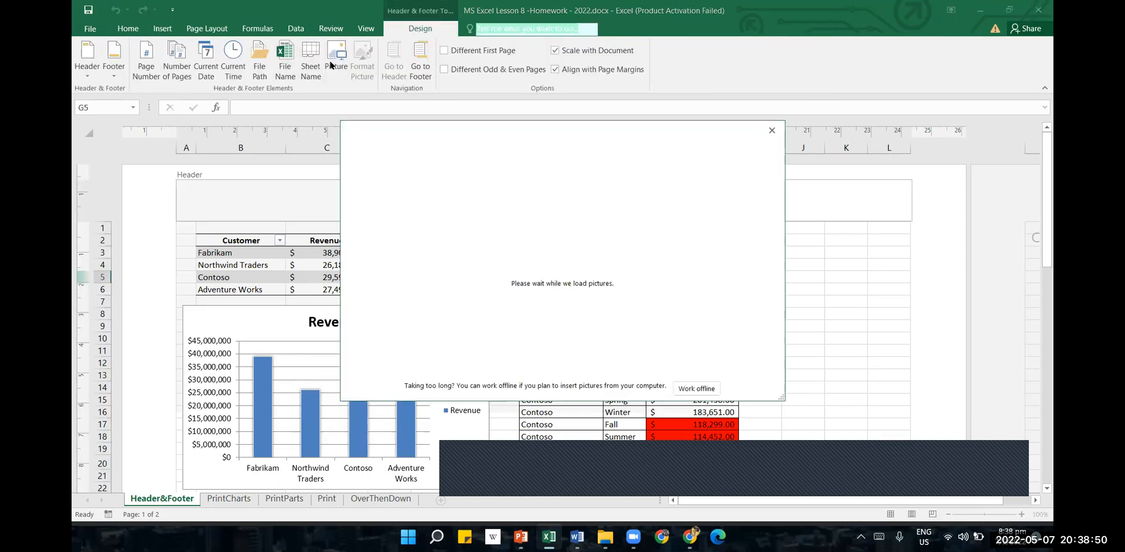
pyautogui.click(771, 130)
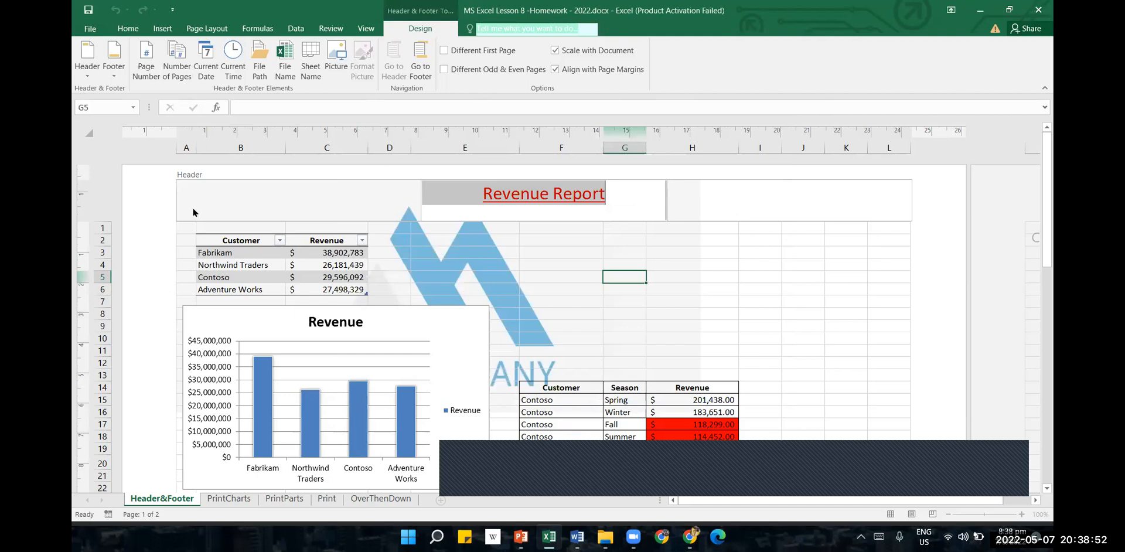
pyautogui.click(194, 192)
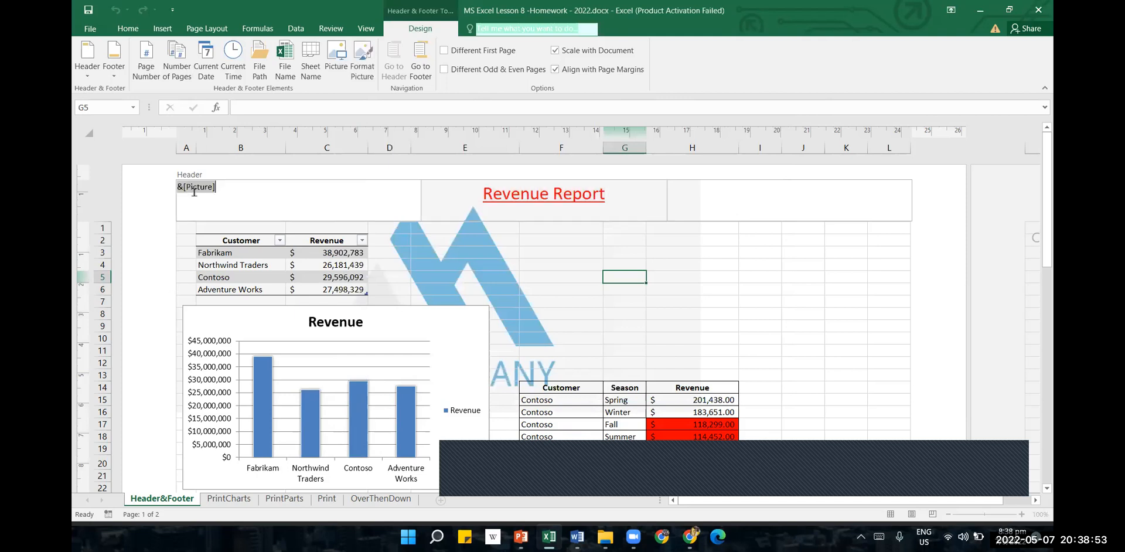
pyautogui.click(359, 73)
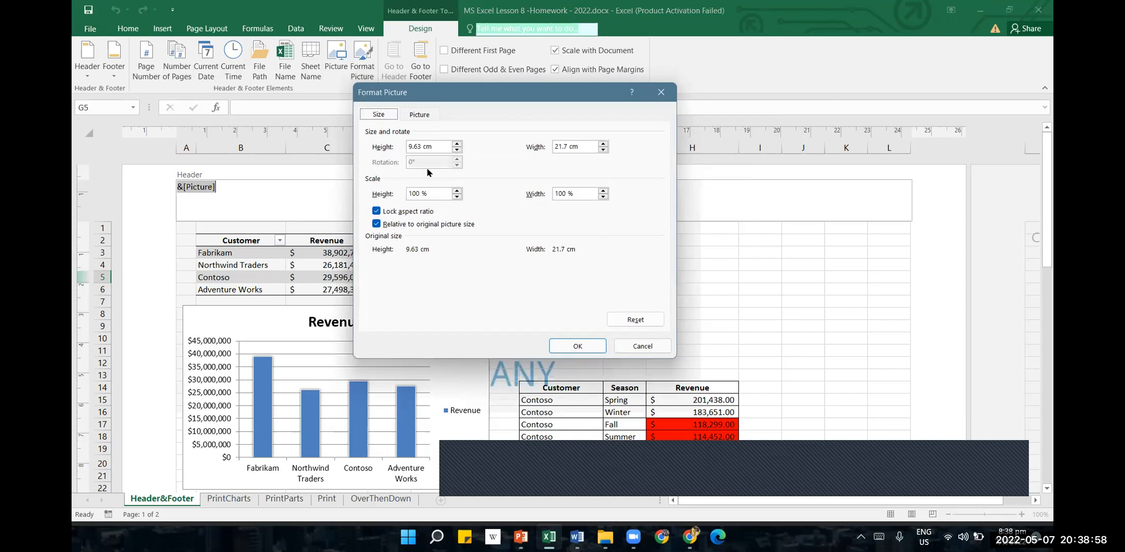
pyautogui.click(457, 150)
pyautogui.moveTo(456, 150); pyautogui.dragTo(456, 150)
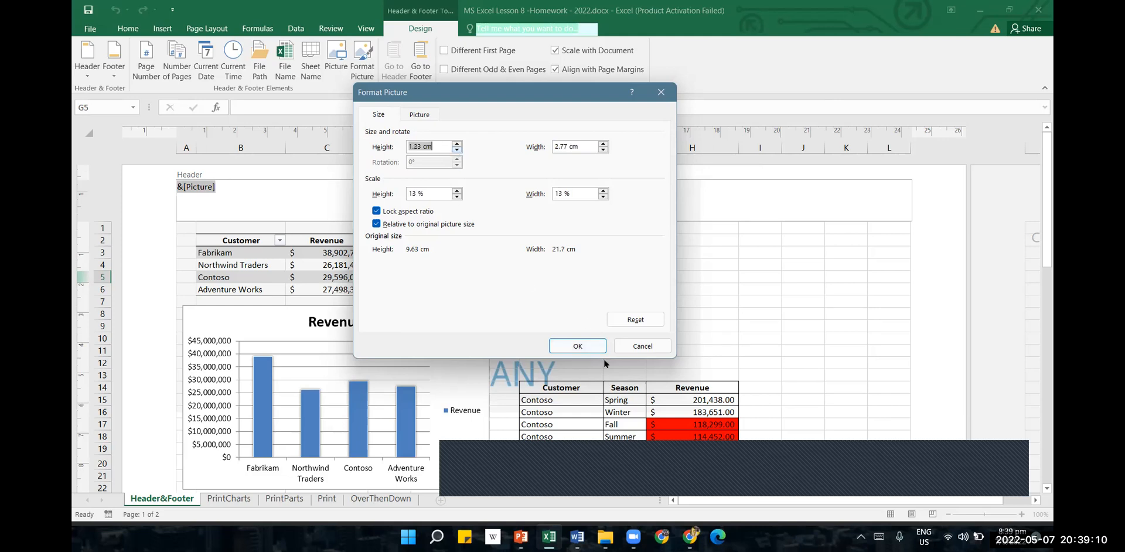
pyautogui.click(577, 347)
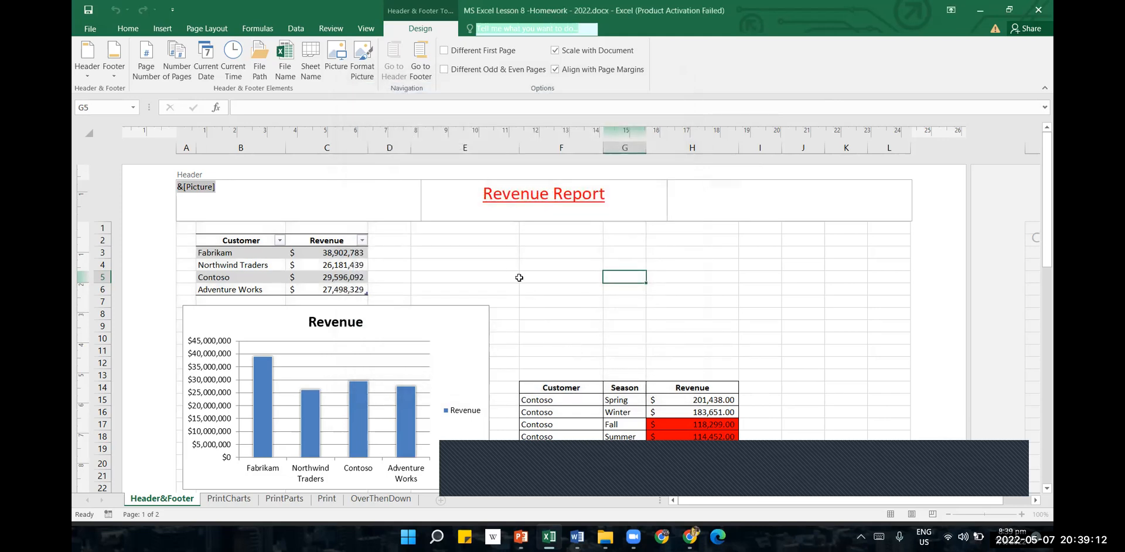
pyautogui.click(513, 270)
pyautogui.click(237, 199)
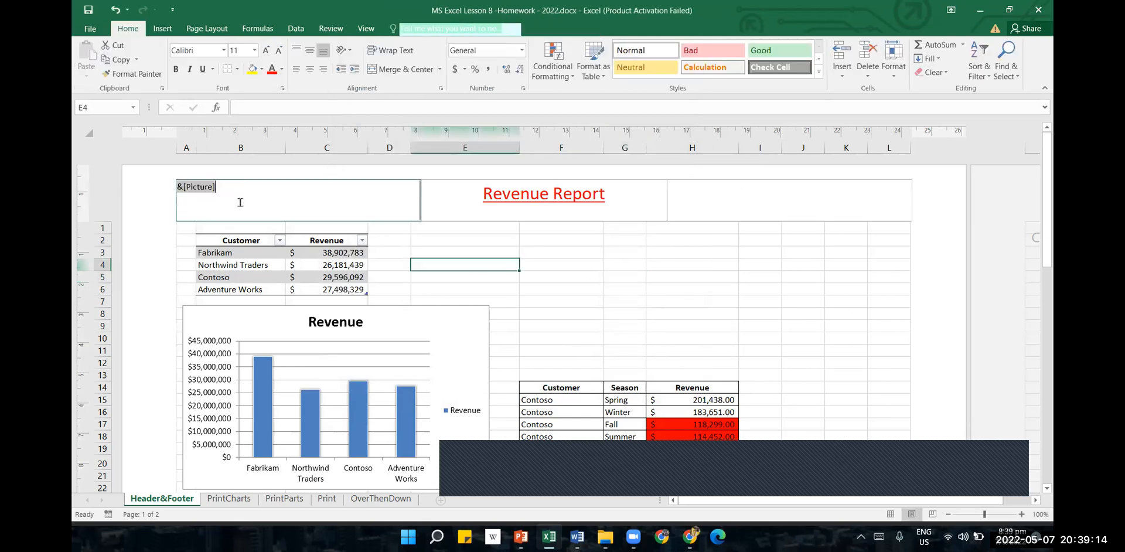
pyautogui.click(364, 316)
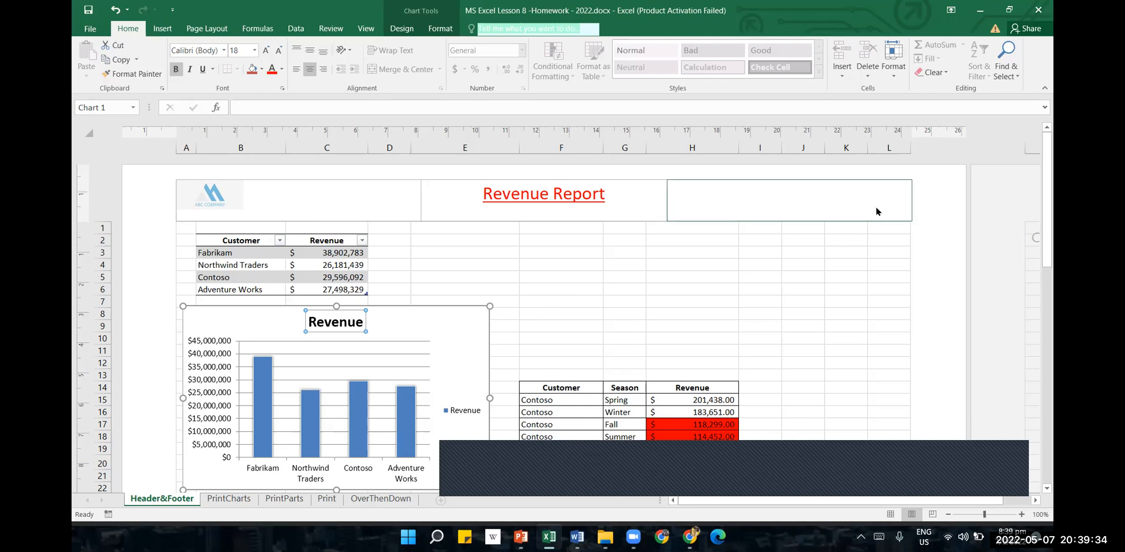
pyautogui.click(861, 196)
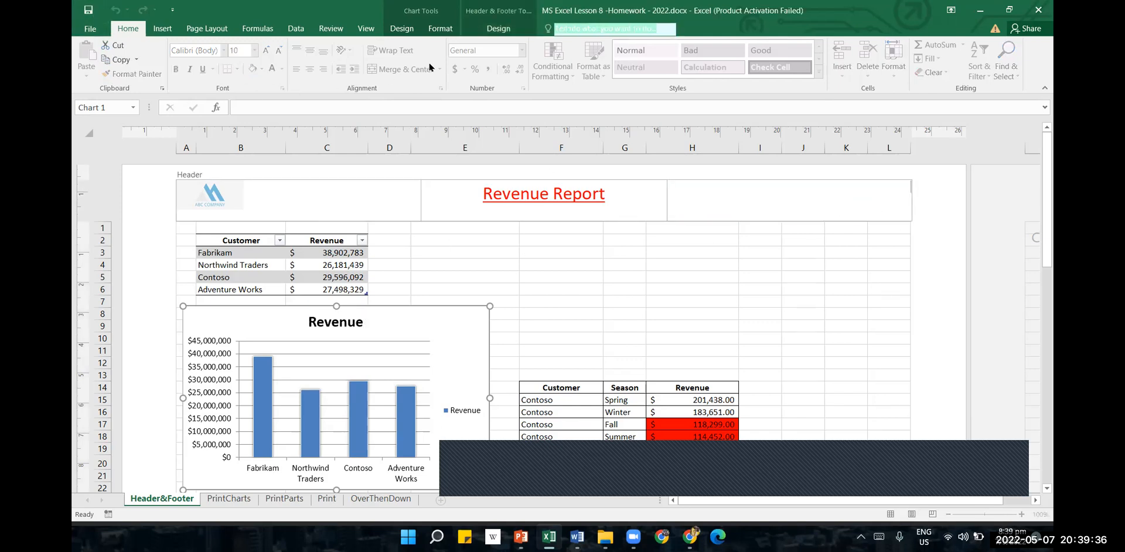
pyautogui.click(401, 31)
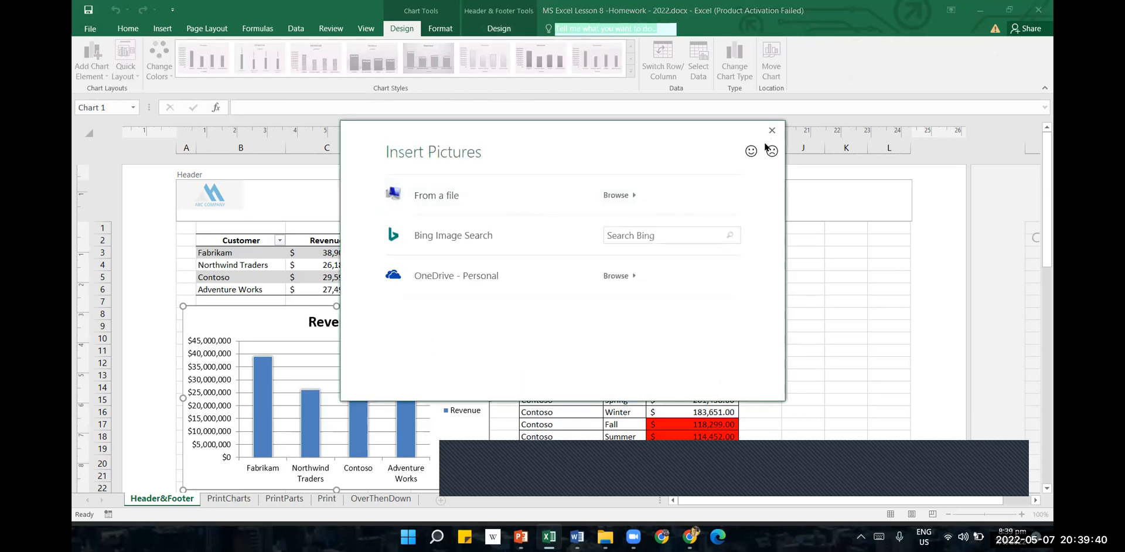
pyautogui.click(771, 130)
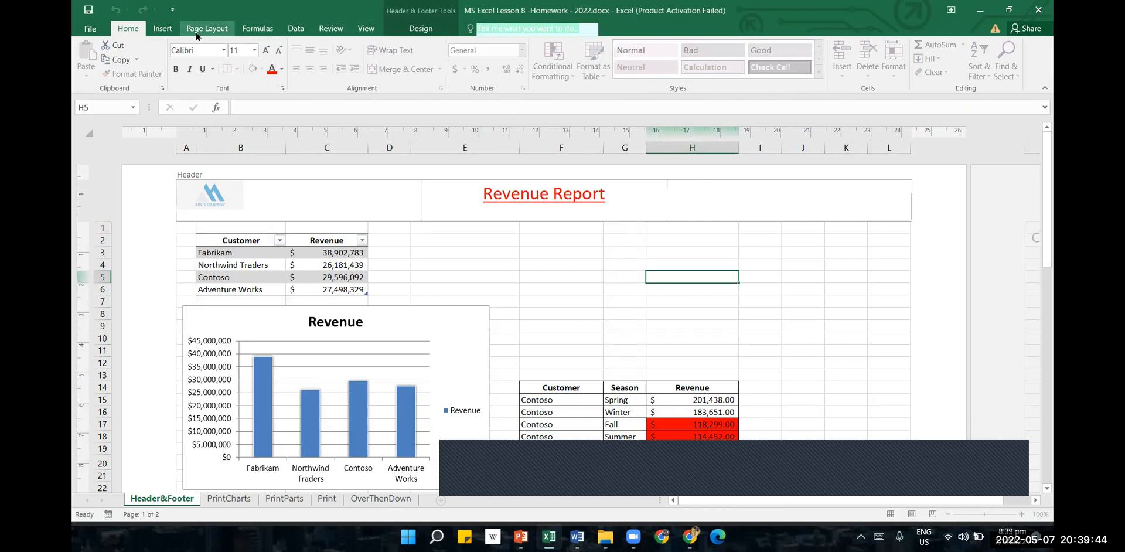
# - Insert the number of pages into the header's right section
pyautogui.click(162, 28)
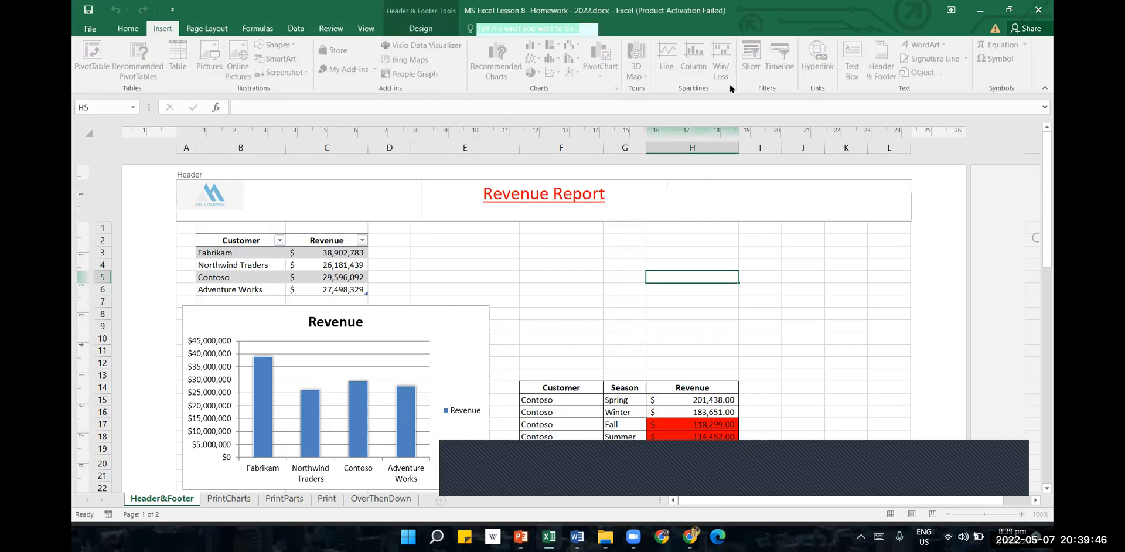
pyautogui.click(851, 308)
pyautogui.click(675, 220)
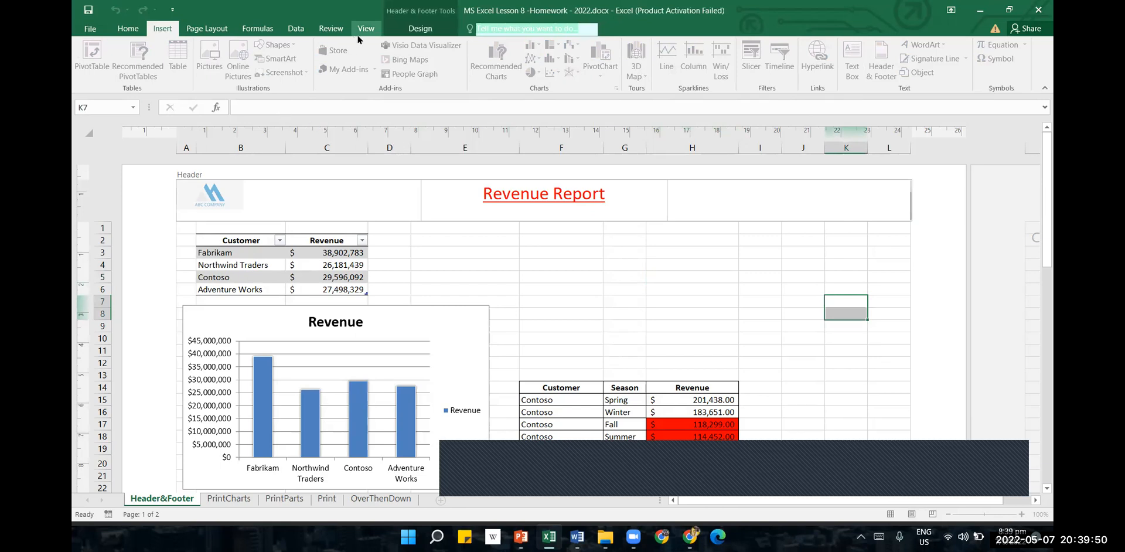
pyautogui.click(405, 32)
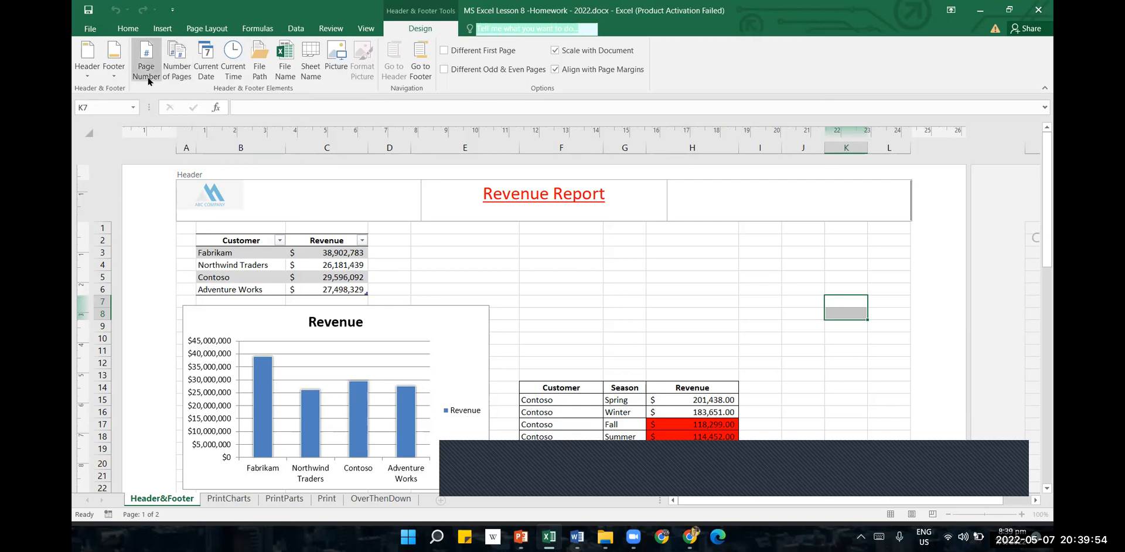
pyautogui.click(181, 80)
pyautogui.click(662, 311)
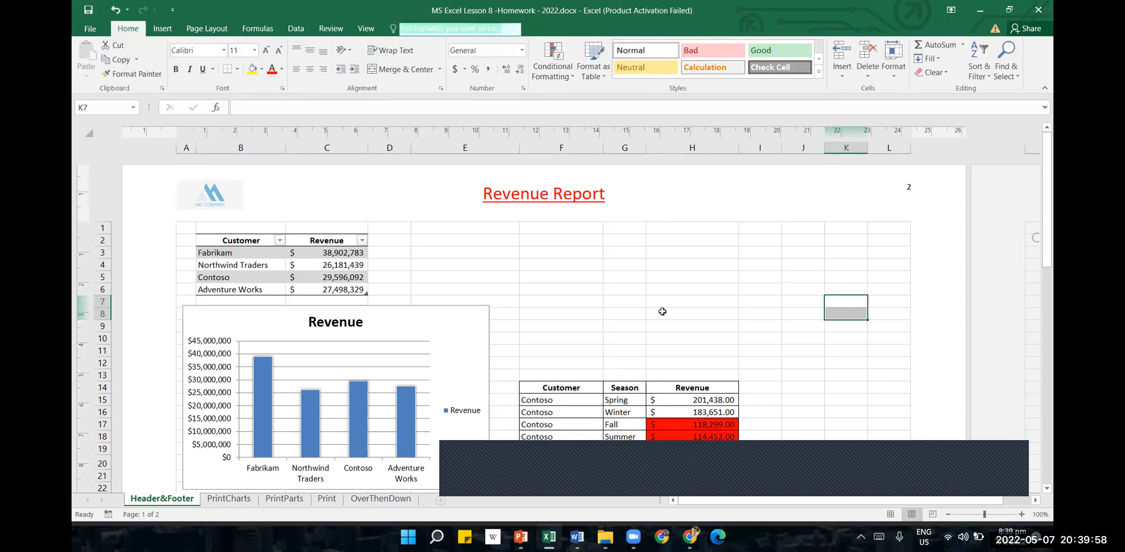
# - Replace the number-of-pages field in the header's right section with the file name field
pyautogui.click(847, 217)
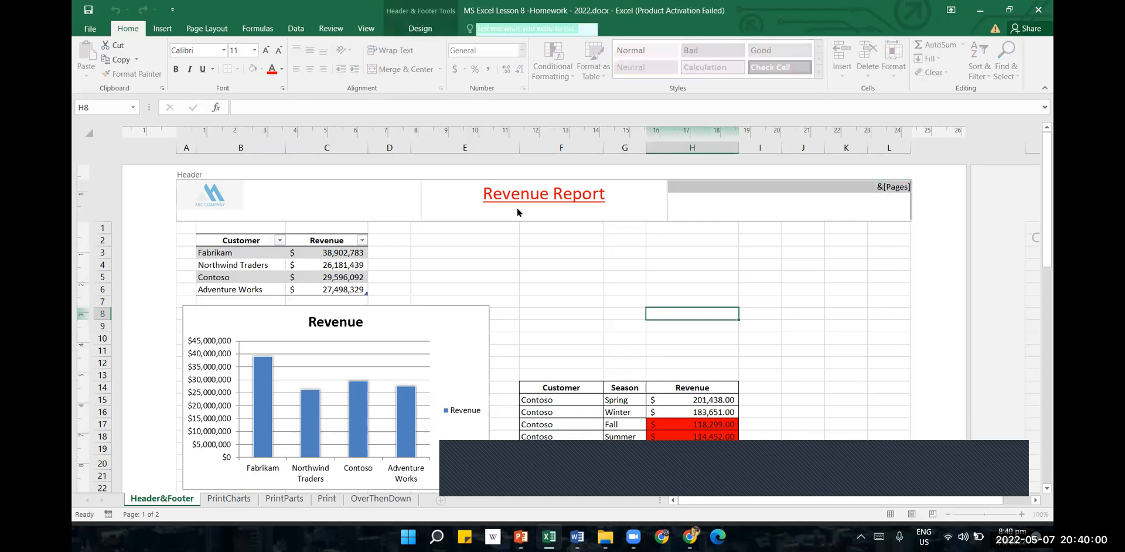
pyautogui.click(402, 36)
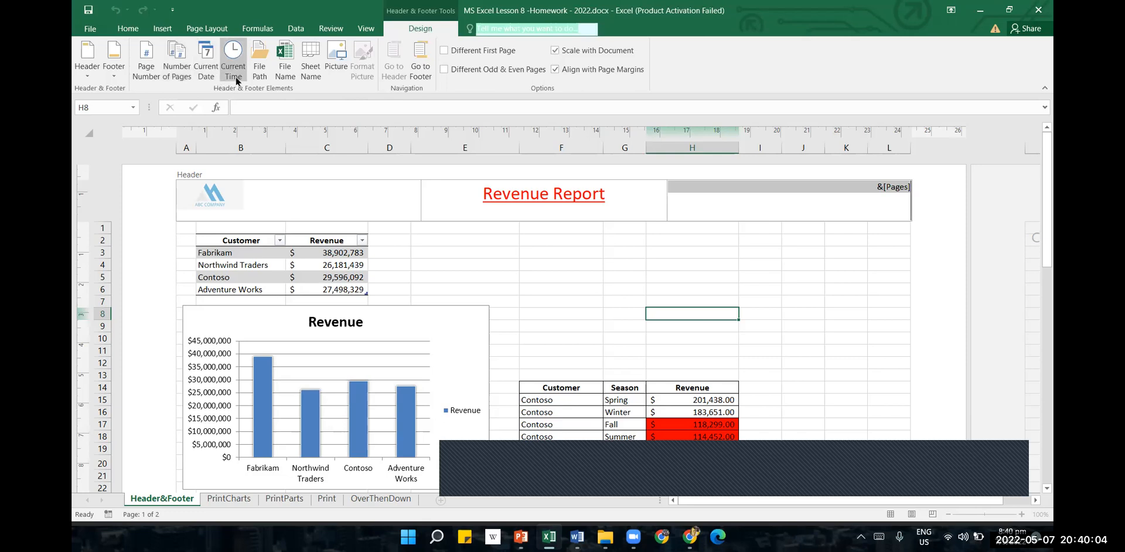
pyautogui.click(285, 63)
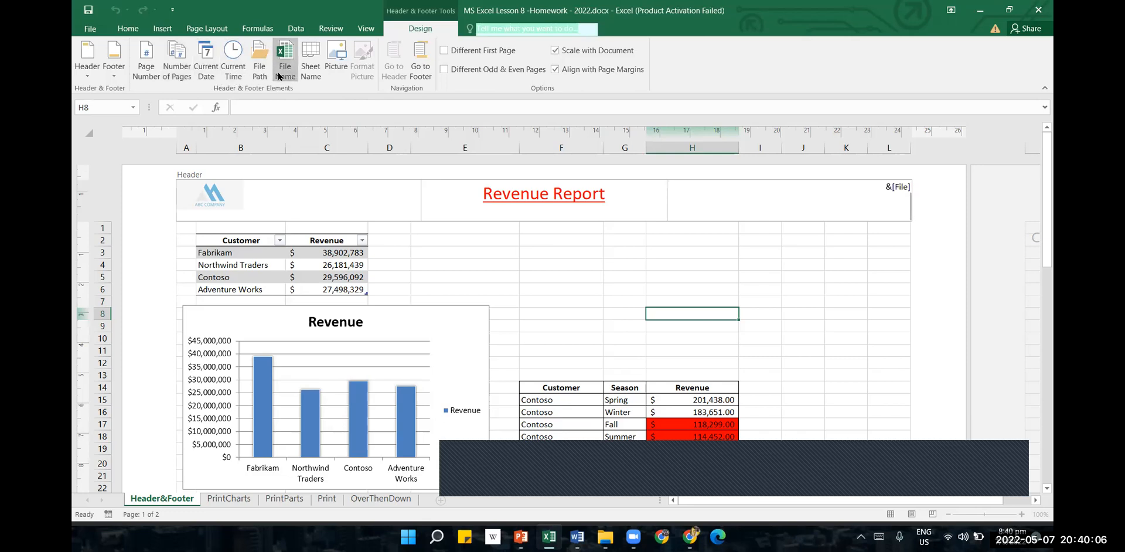
pyautogui.click(797, 301)
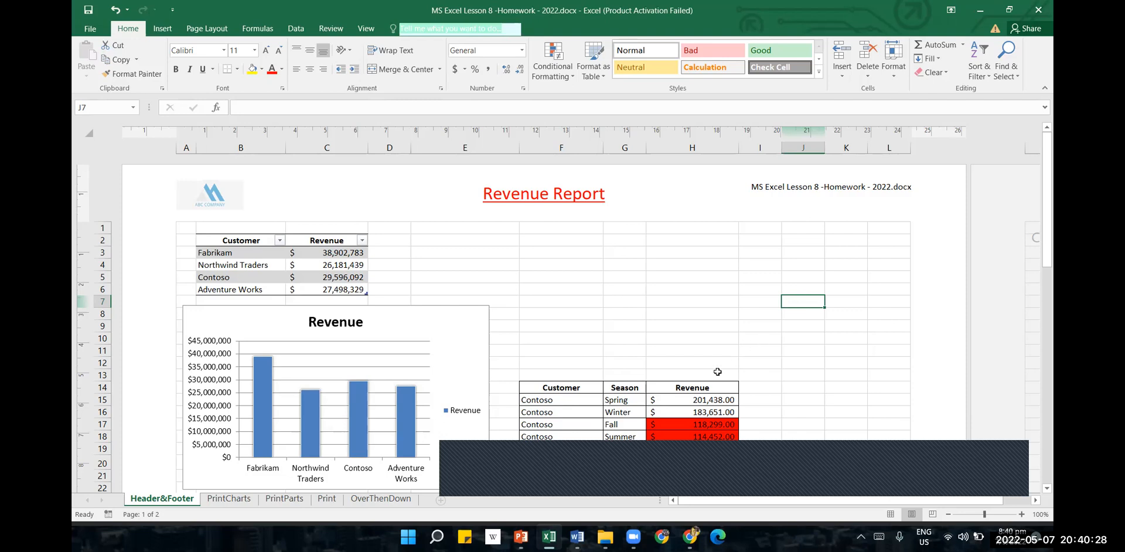
pyautogui.click(592, 470)
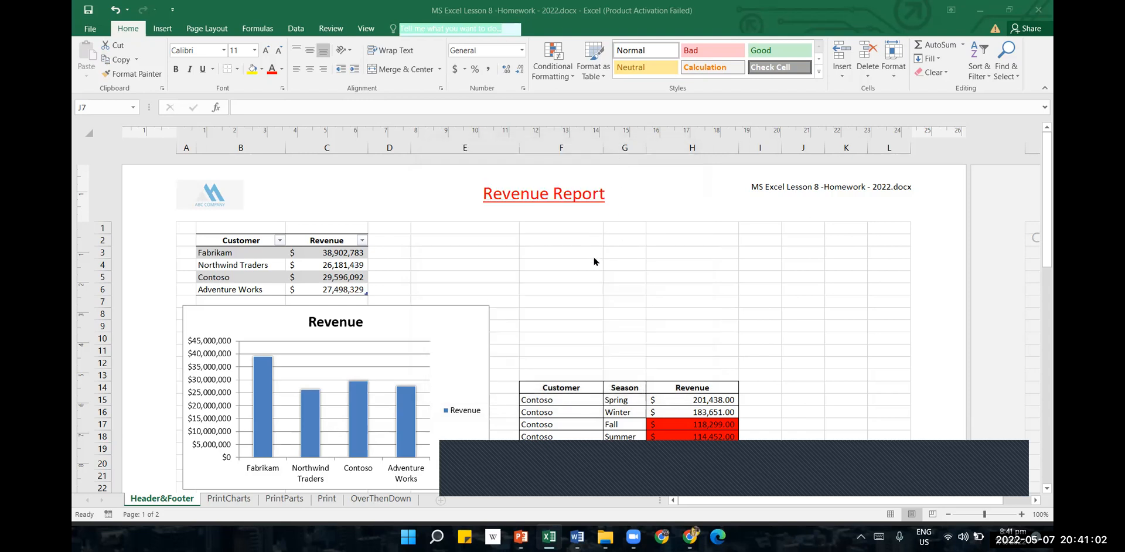
# - Apply the preset footer "Confidential, 7/5/2022, Page 1" to the sheet's page footer
pyautogui.scroll(-3, 620, 289)
pyautogui.scroll(-8, 621, 288)
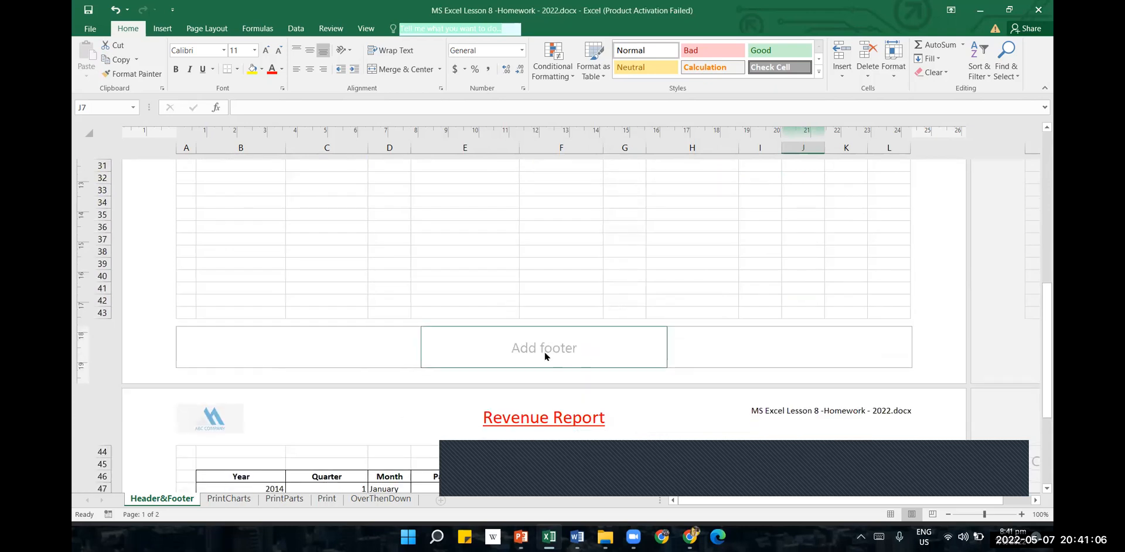
pyautogui.click(544, 352)
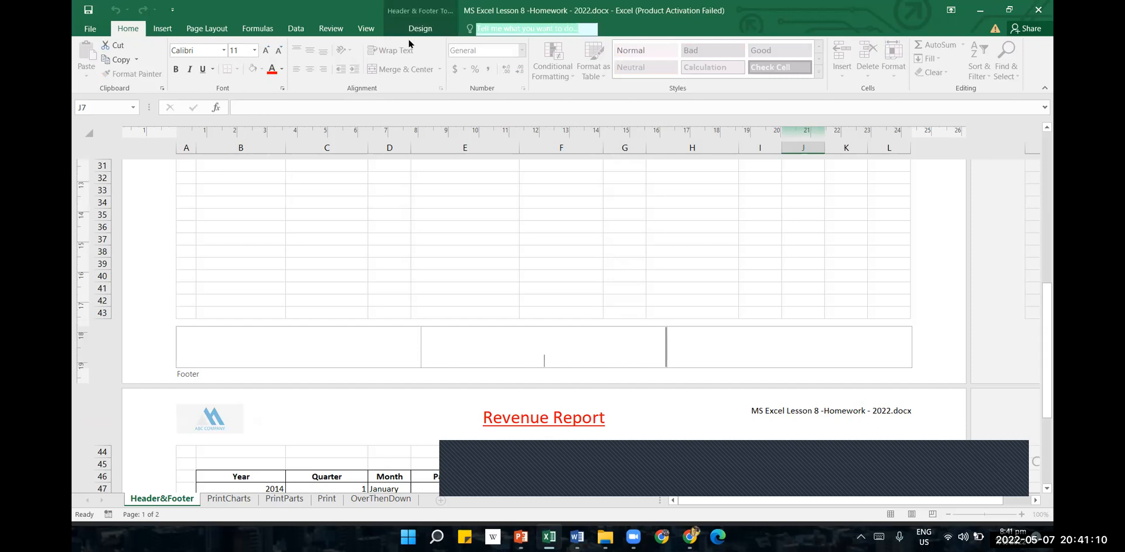
pyautogui.click(420, 29)
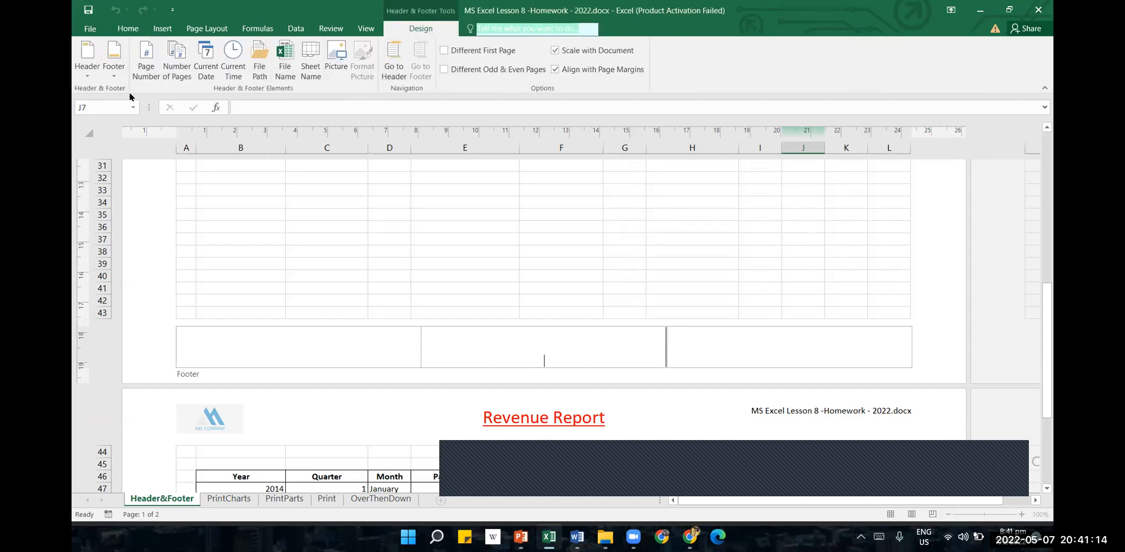
pyautogui.click(116, 76)
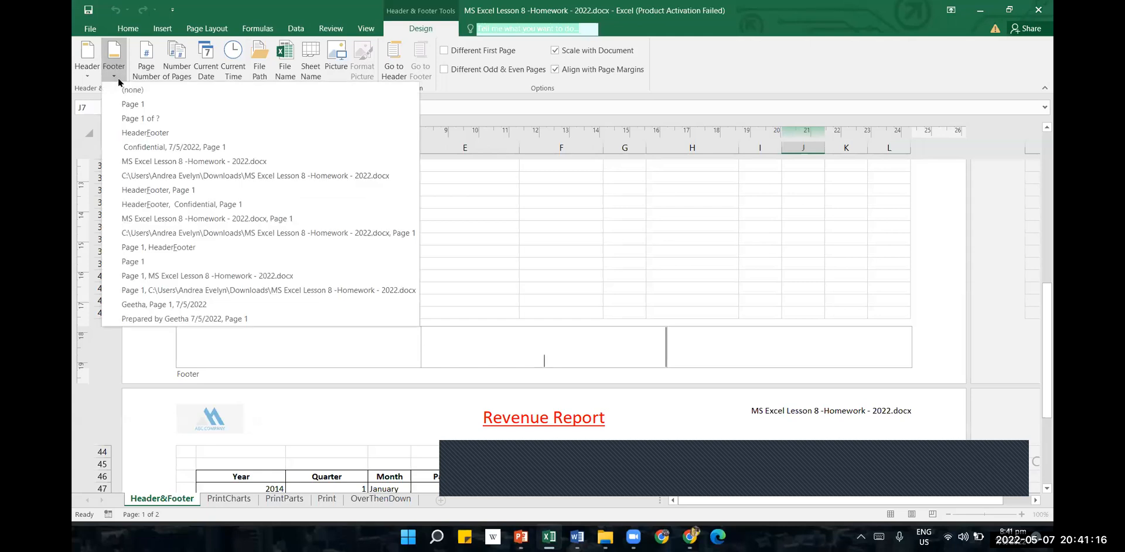
pyautogui.click(164, 147)
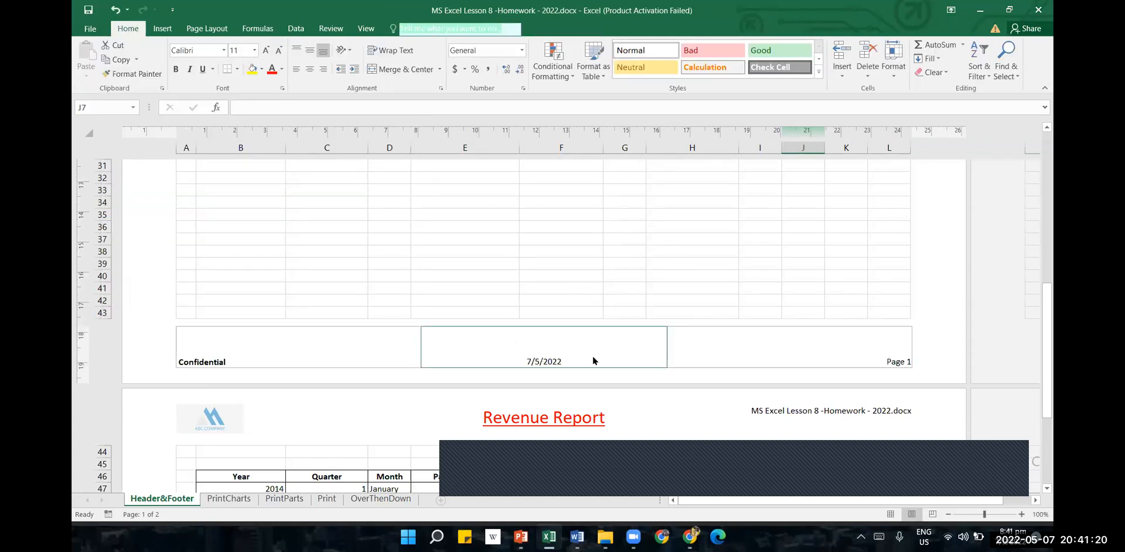
pyautogui.click(667, 252)
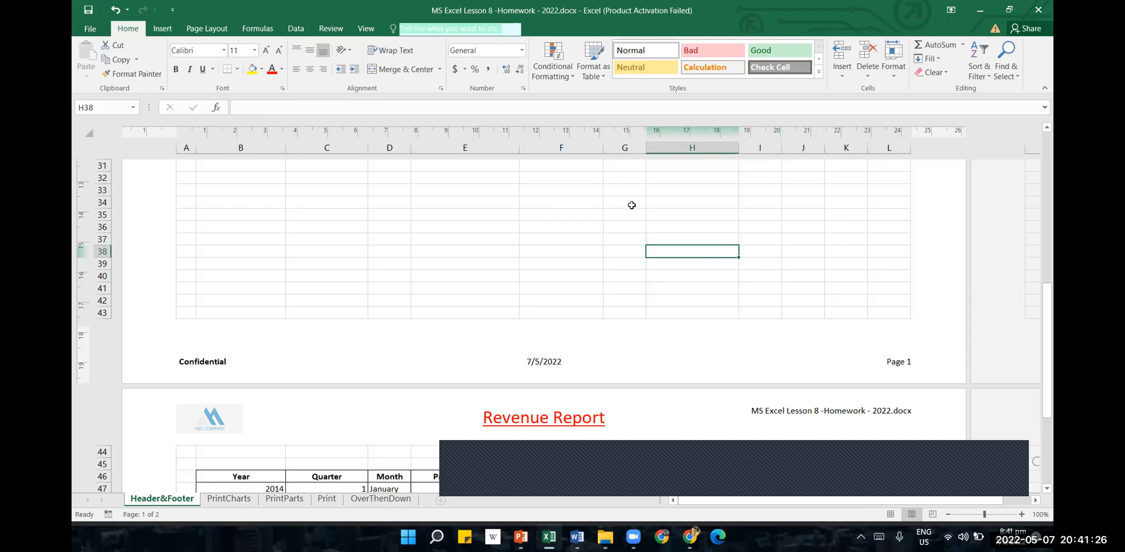
pyautogui.click(462, 250)
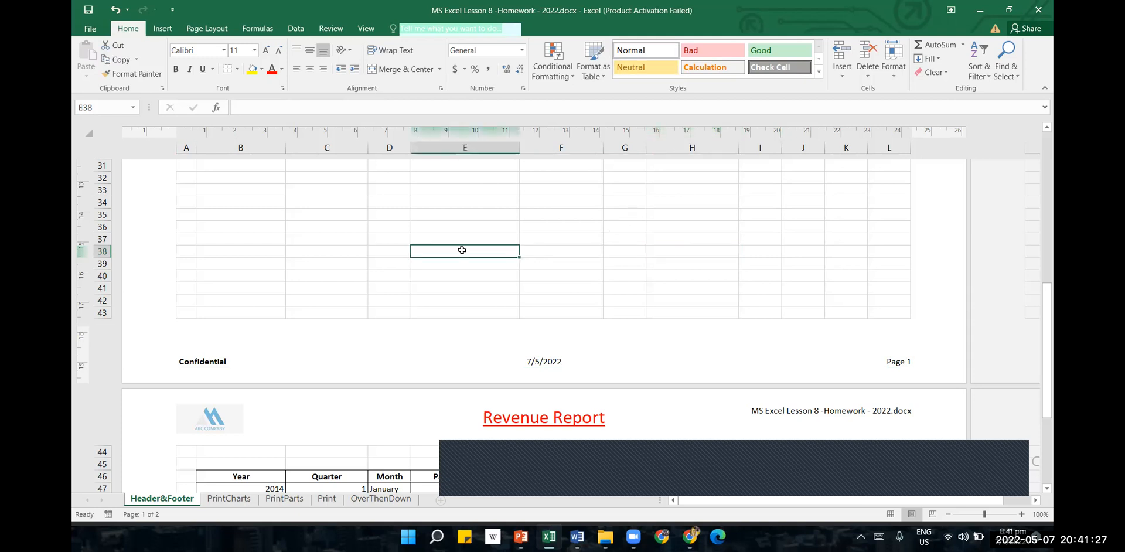
# - Check the header and footer on both pages in the print preview, and return to the sheet
pyautogui.click(89, 29)
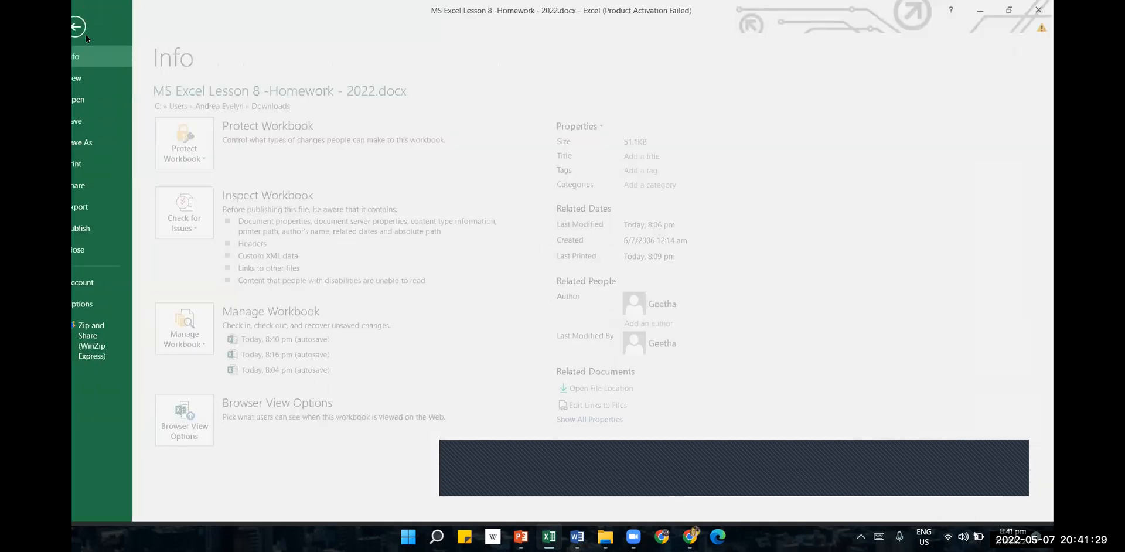
pyautogui.click(93, 170)
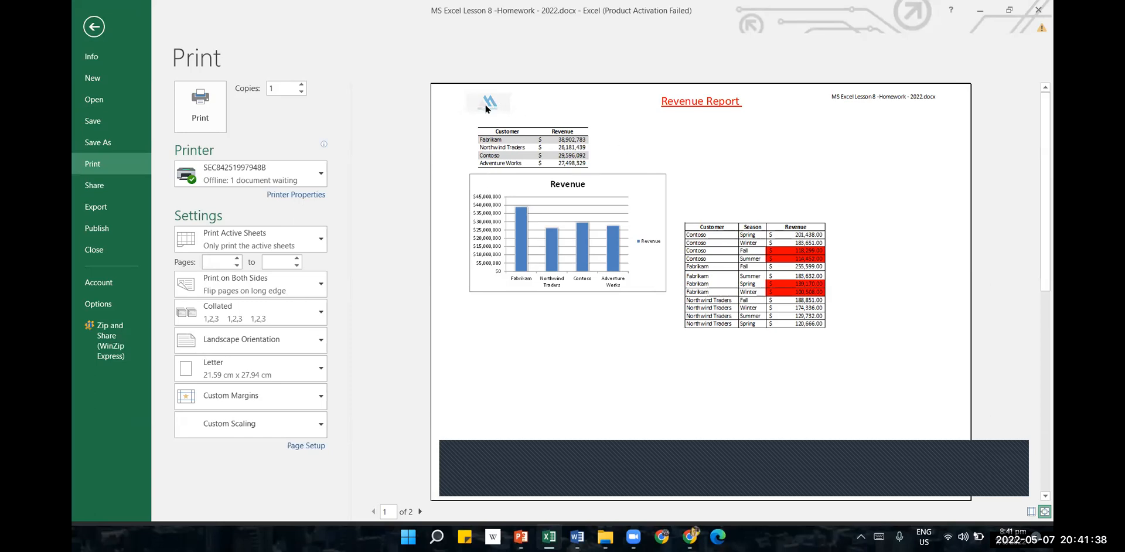
pyautogui.click(853, 454)
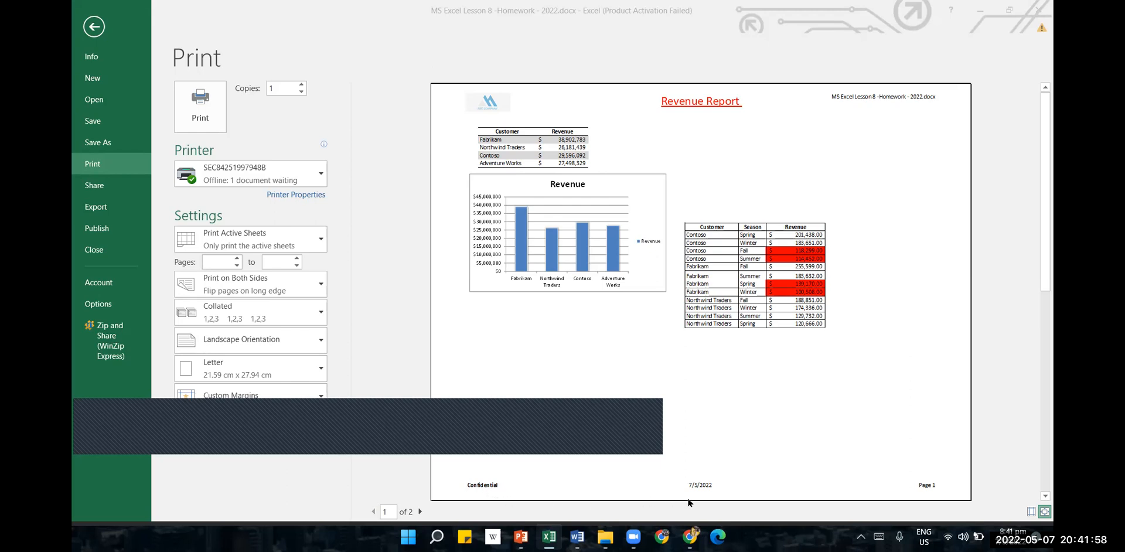
pyautogui.click(420, 513)
pyautogui.click(420, 513)
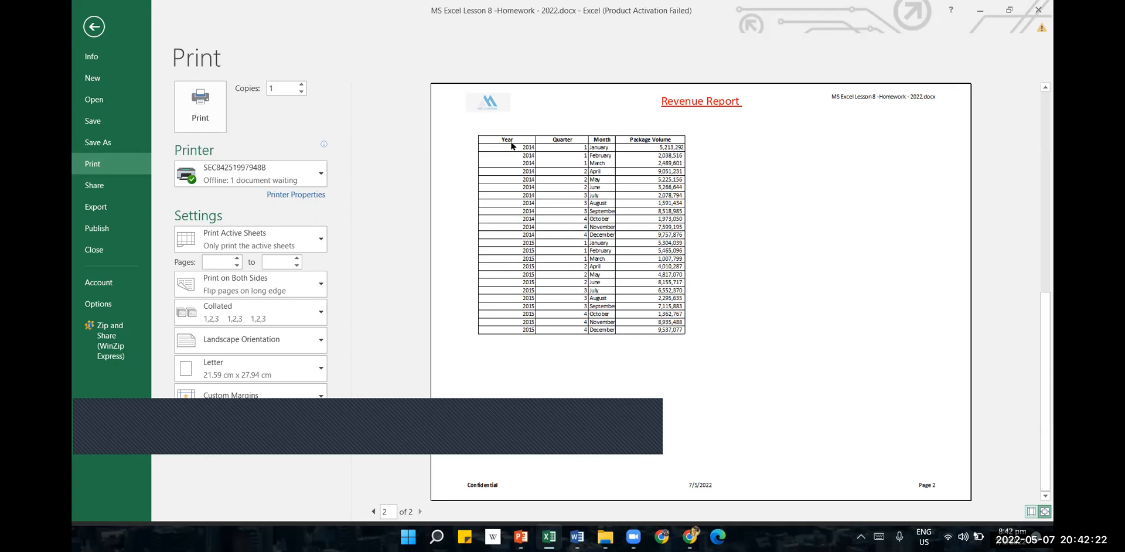
pyautogui.click(858, 328)
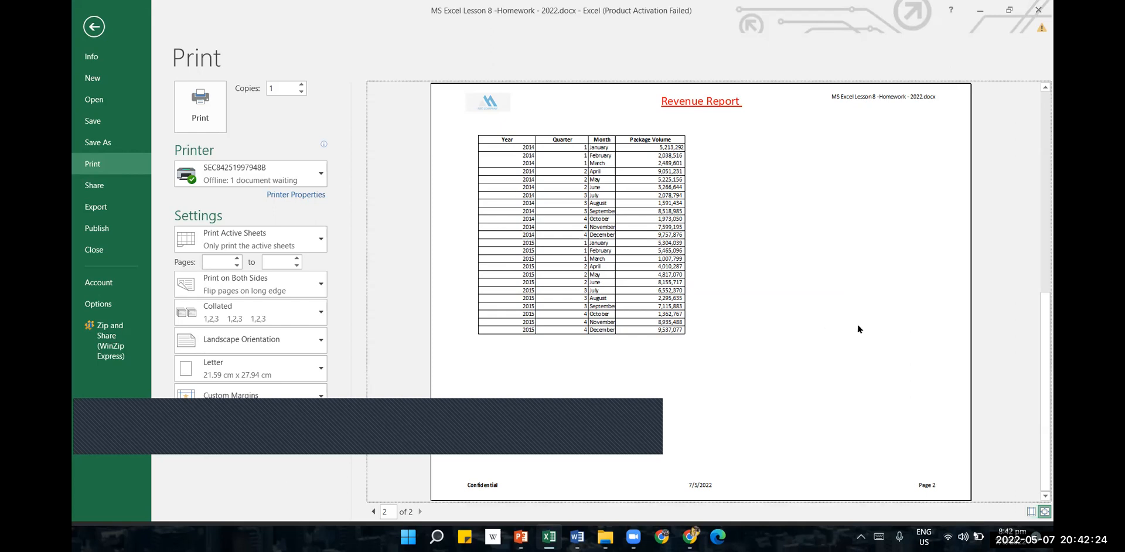
pyautogui.click(93, 27)
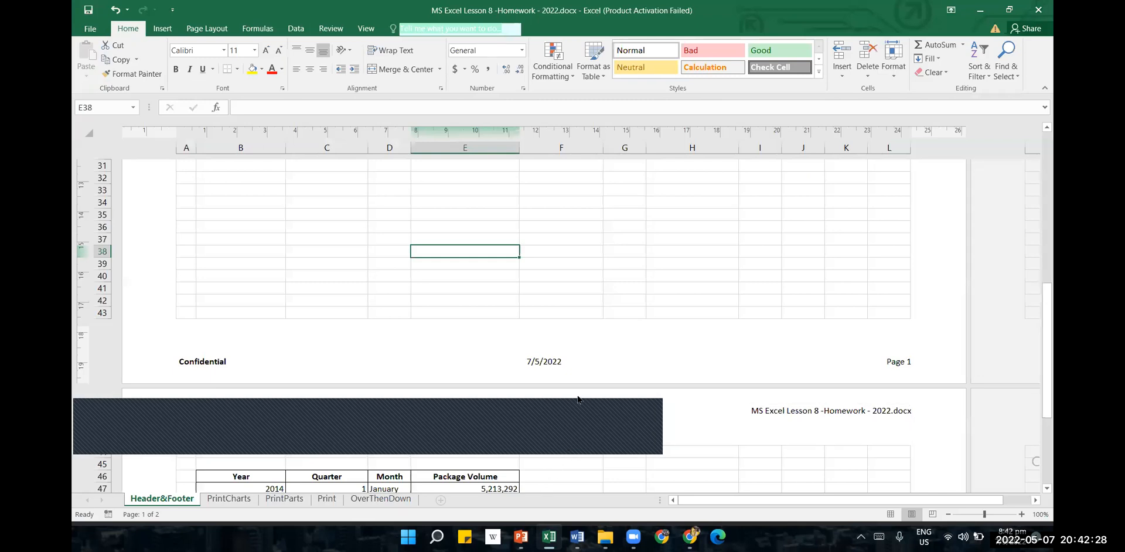
# - Switch to PowerPoint to check the EXCEL Lesson-8 topic list, and return to the workbook
pyautogui.click(577, 536)
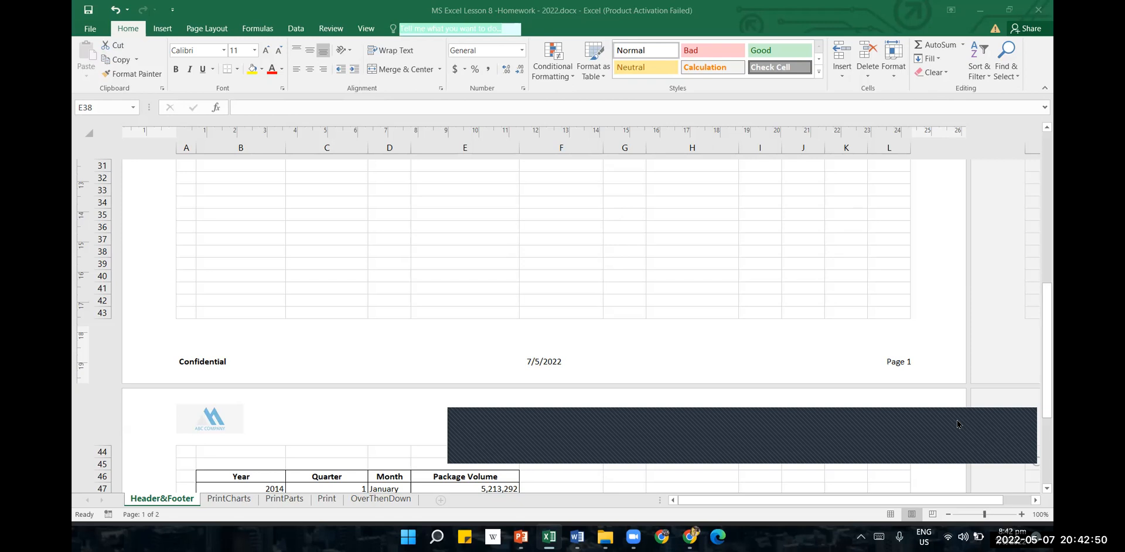
pyautogui.click(521, 537)
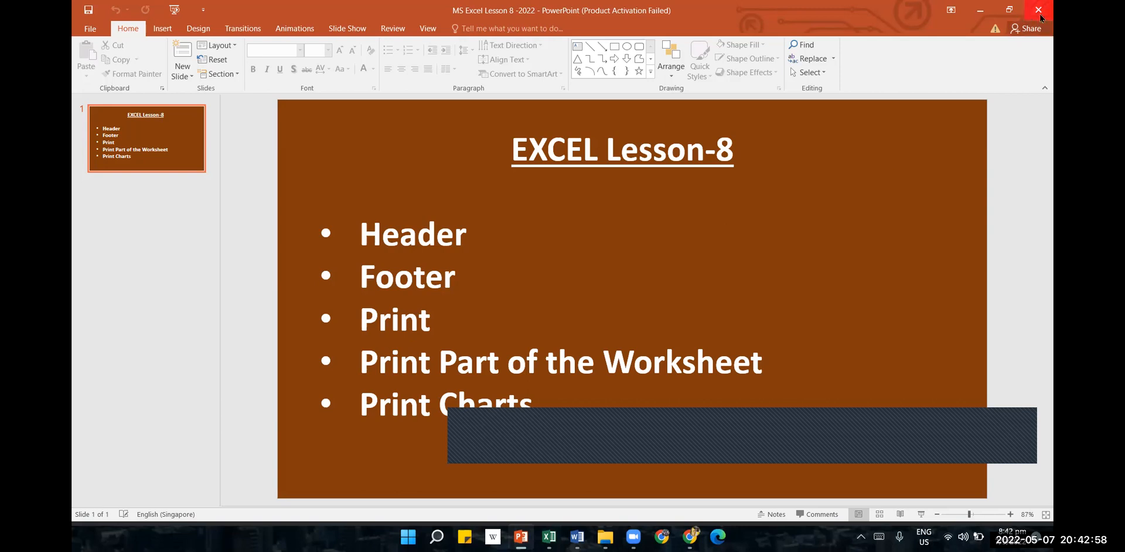
pyautogui.click(980, 10)
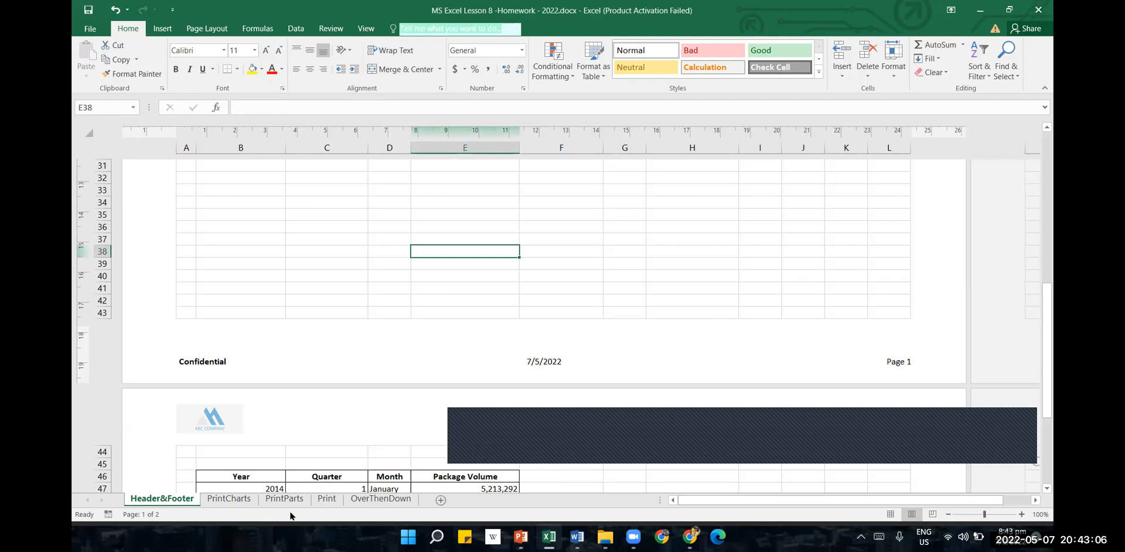
# - Open the Print sheet at its January table and display the sheet's print preview
pyautogui.click(326, 499)
pyautogui.click(582, 235)
pyautogui.scroll(11, 592, 283)
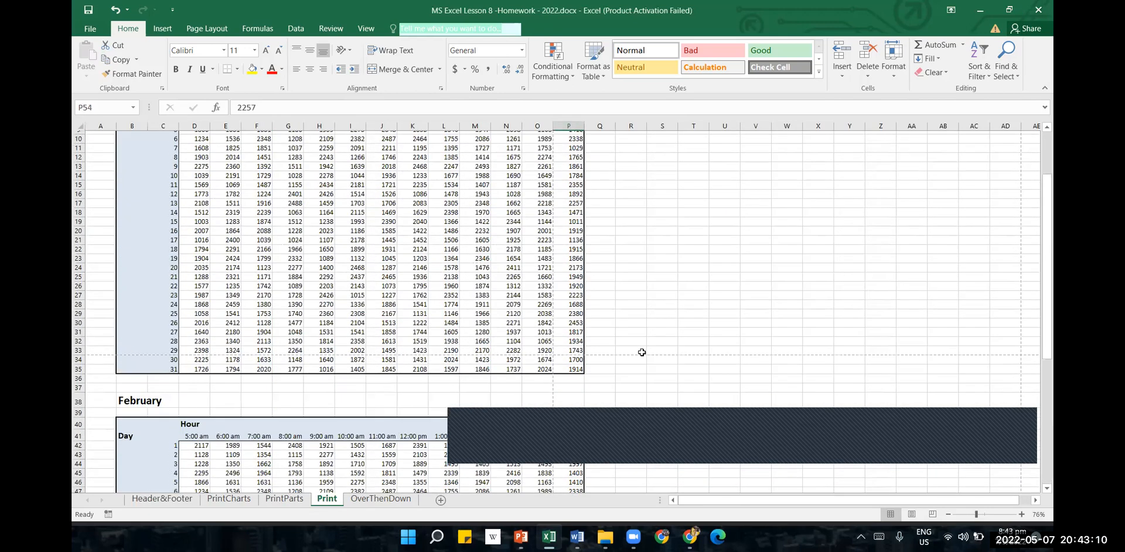
pyautogui.scroll(3, 642, 352)
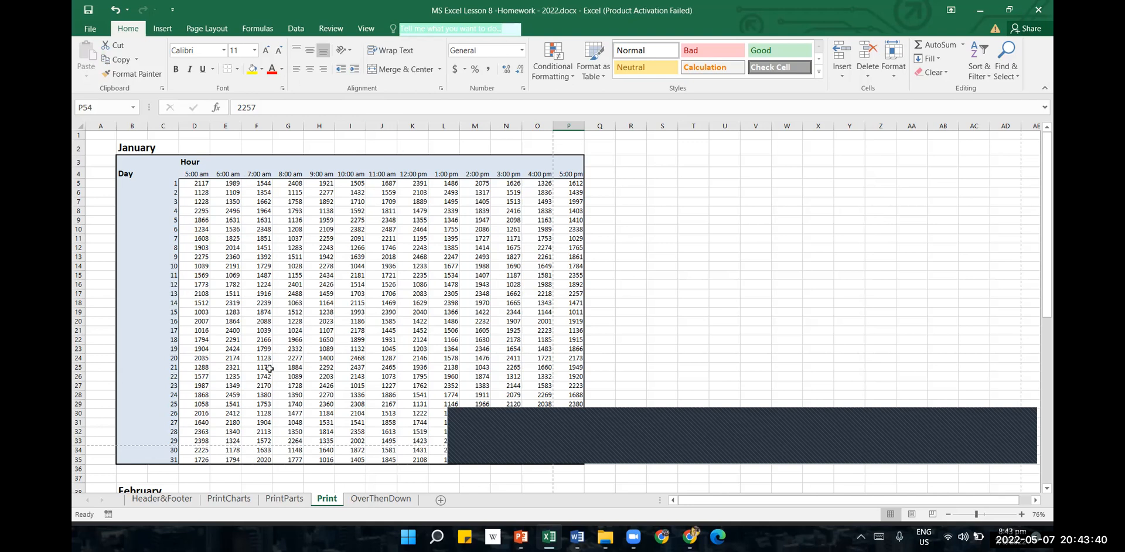
pyautogui.click(300, 303)
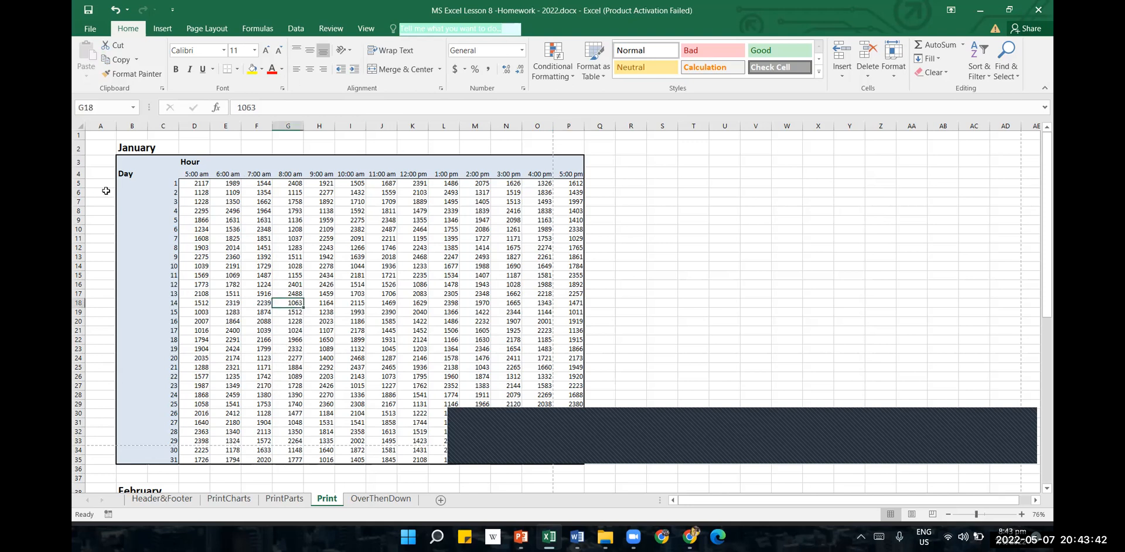
pyautogui.click(96, 33)
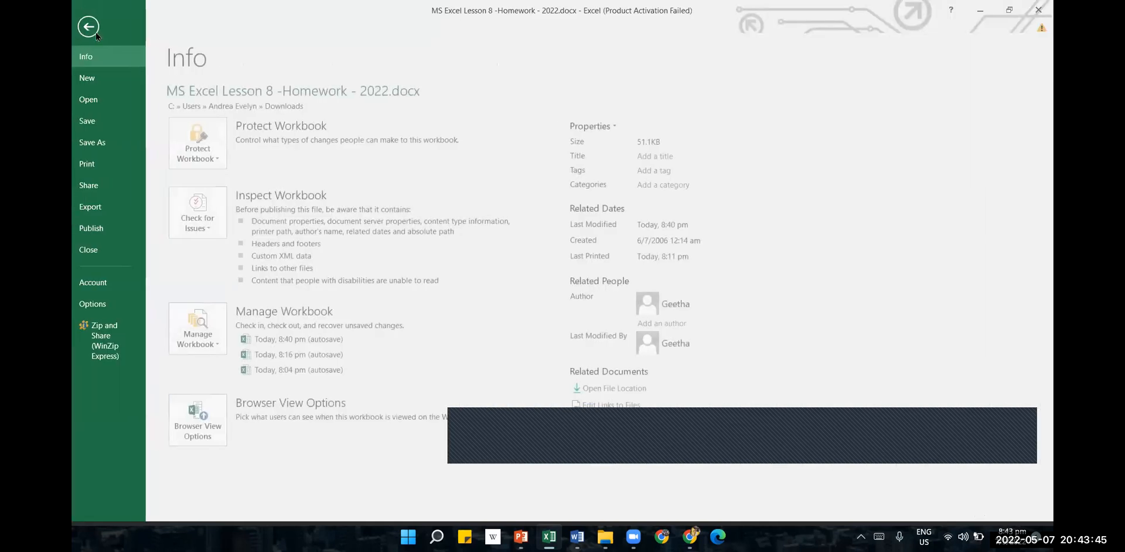
pyautogui.click(104, 167)
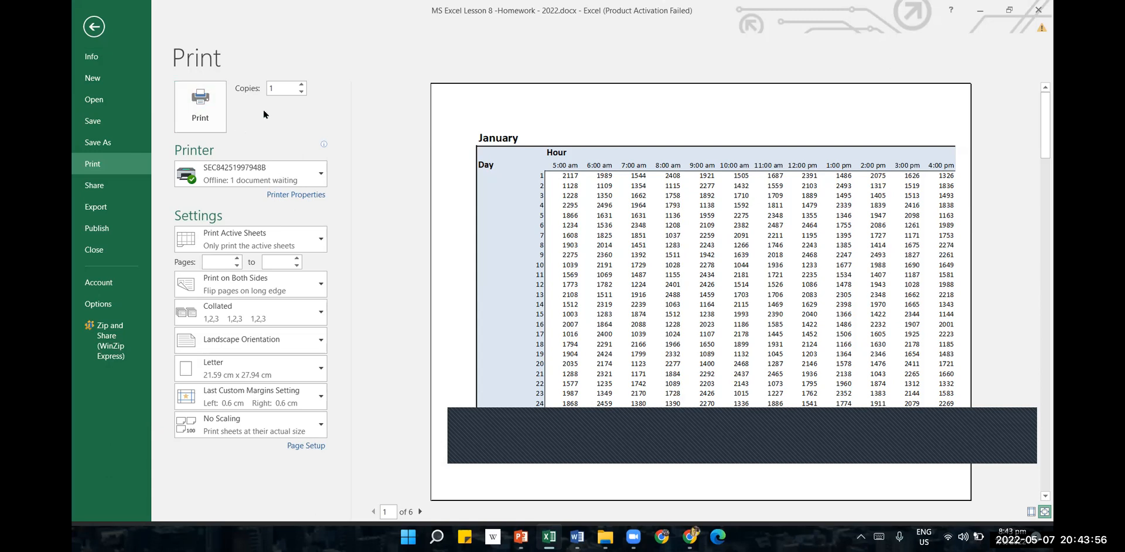
# - Try increasing the number of print copies, and reset it to 1
pyautogui.click(301, 86)
pyautogui.click(301, 85)
pyautogui.click(301, 85)
pyautogui.click(301, 86)
pyautogui.doubleClick(293, 88)
pyautogui.write('1')
pyautogui.click(325, 116)
# - Page through the landscape Letter preview to examine how the January and February tables split across the printed pages
pyautogui.moveTo(324, 171)
pyautogui.click(420, 513)
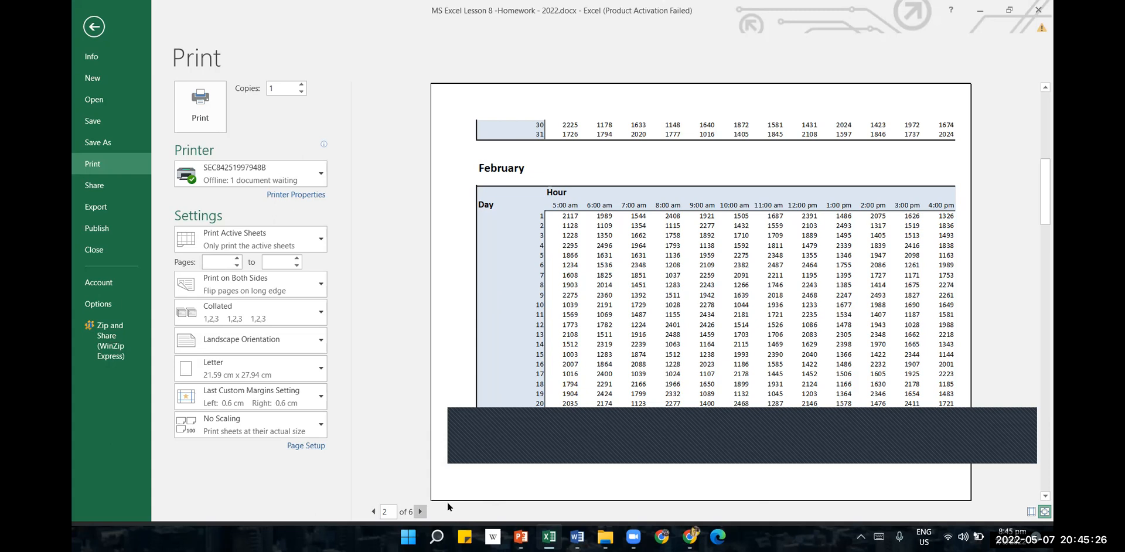
pyautogui.click(420, 512)
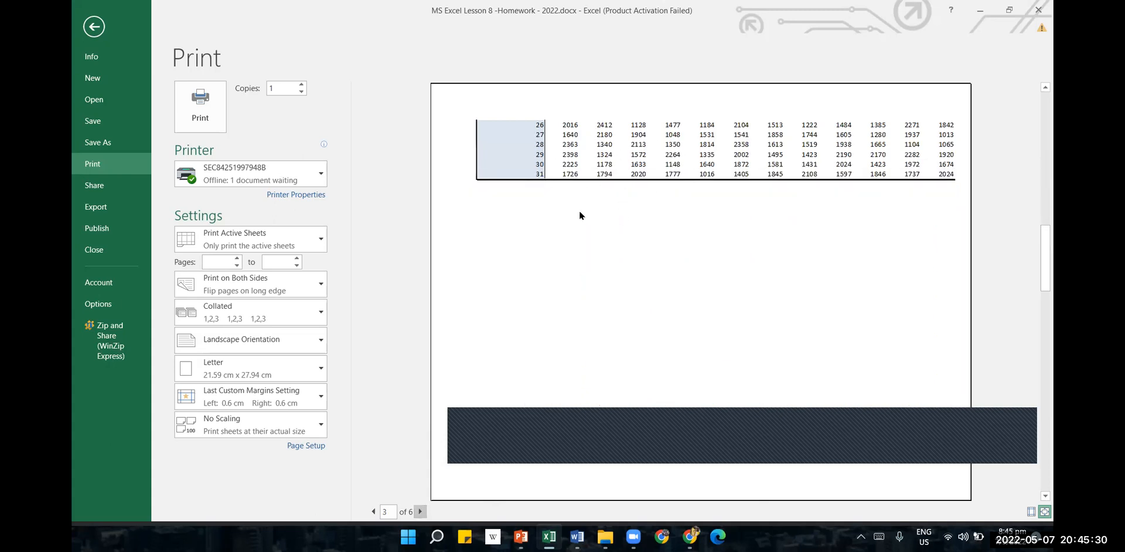
pyautogui.click(420, 512)
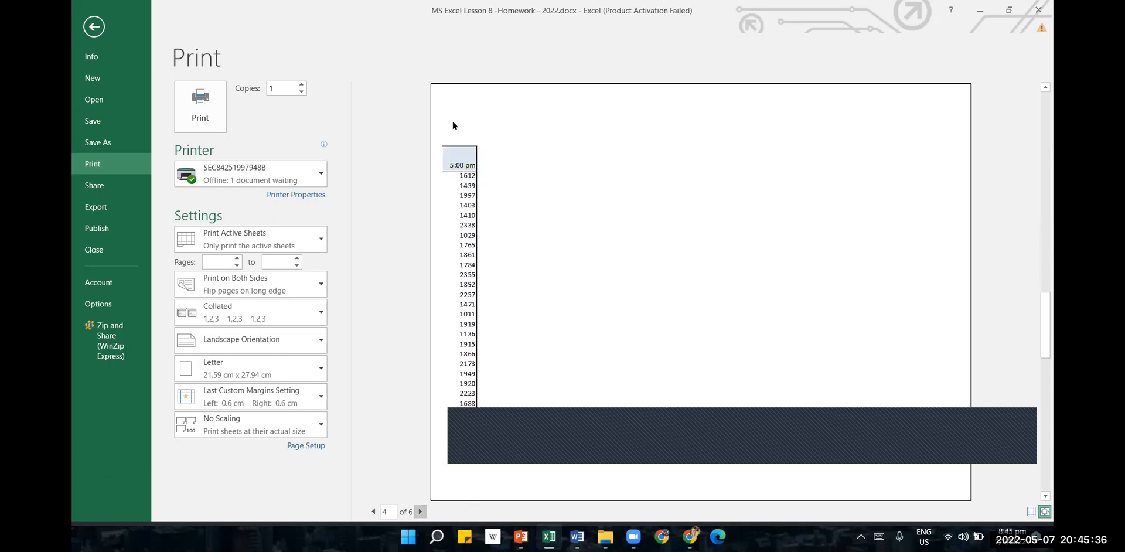
pyautogui.click(420, 512)
pyautogui.click(420, 512)
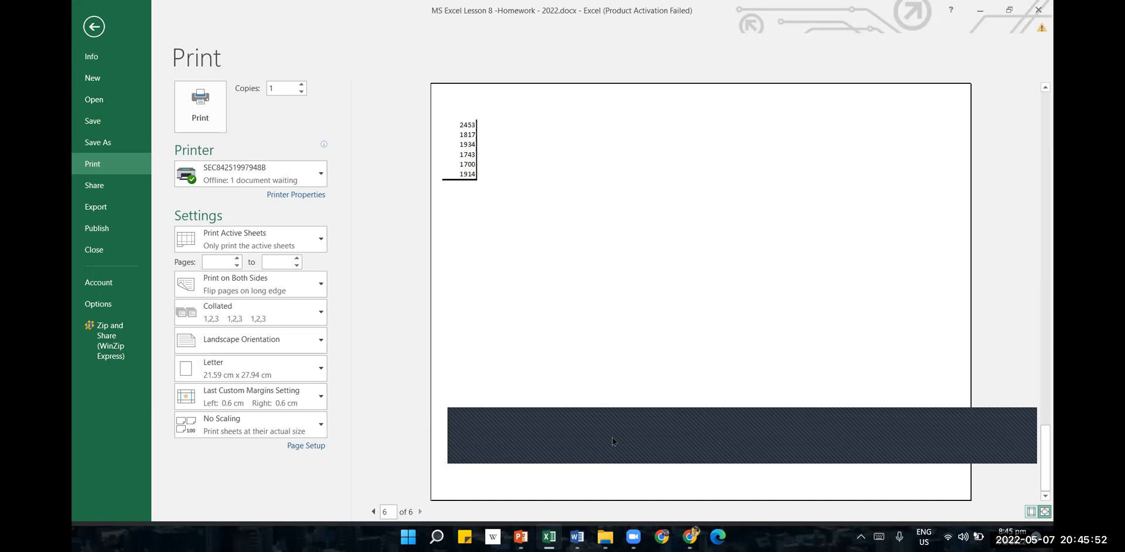
pyautogui.click(373, 512)
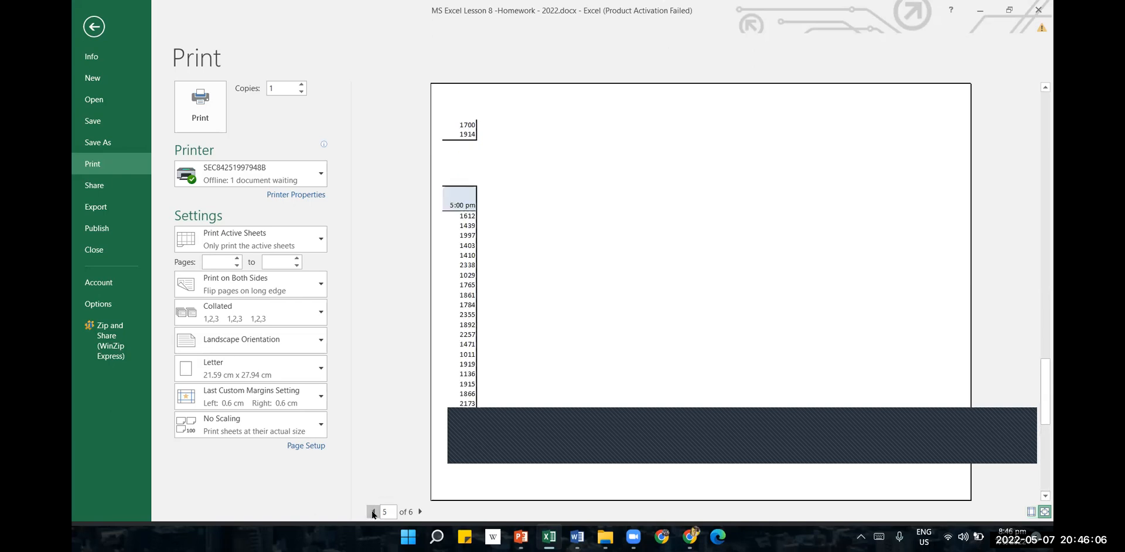
pyautogui.click(372, 512)
pyautogui.click(373, 512)
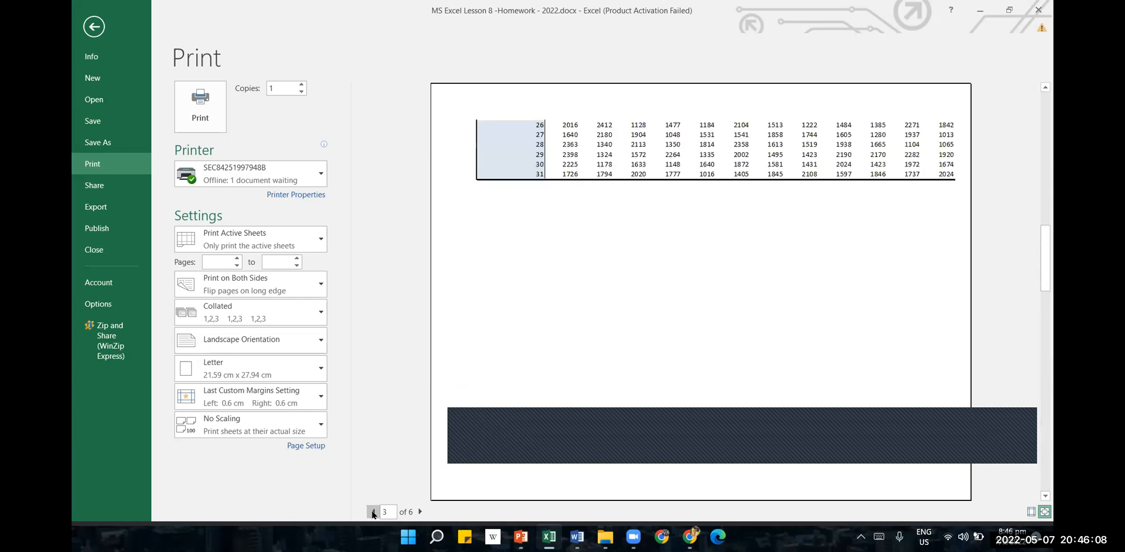
pyautogui.click(373, 512)
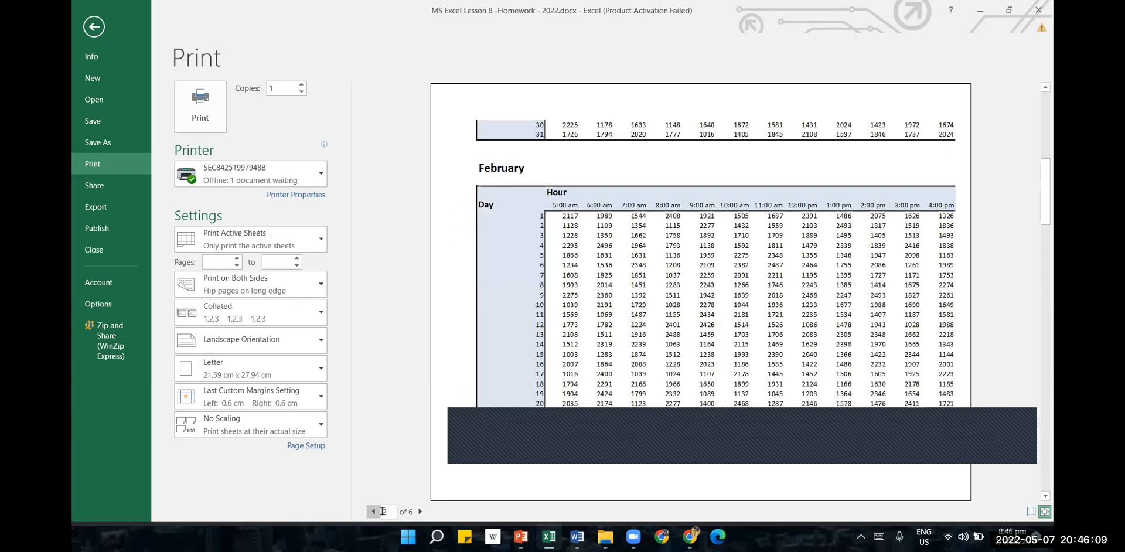
pyautogui.click(420, 512)
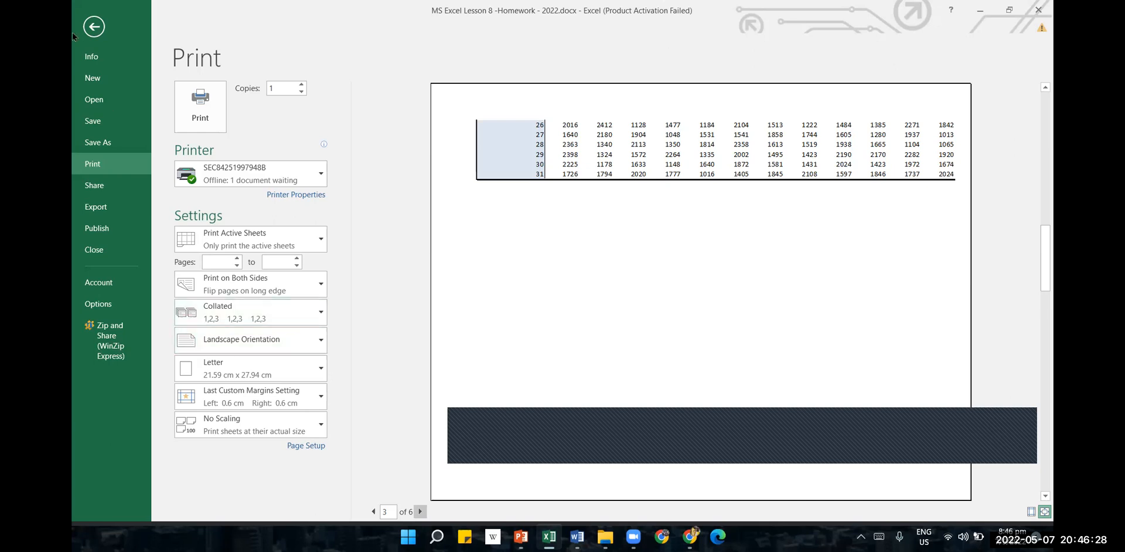
# - Try portrait orientation, check how the tables split across its preview pages, and restore landscape orientation
pyautogui.click(278, 344)
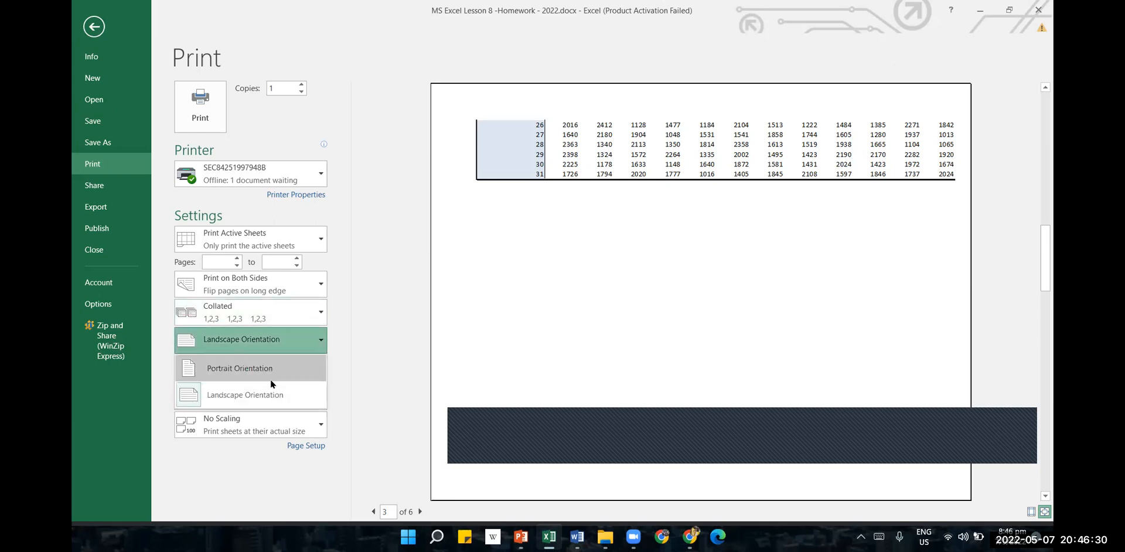
pyautogui.click(416, 227)
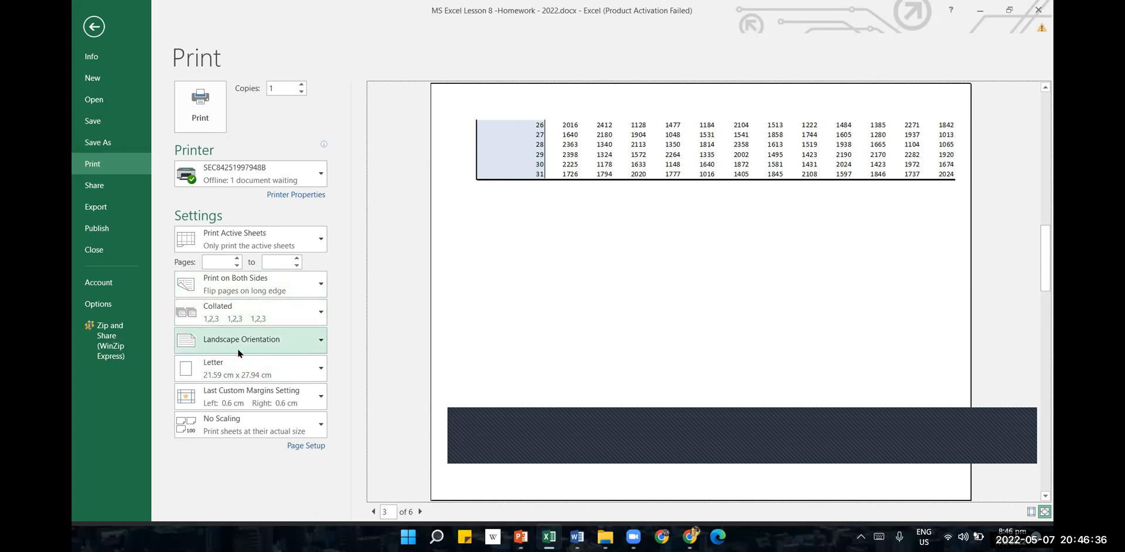
pyautogui.click(315, 349)
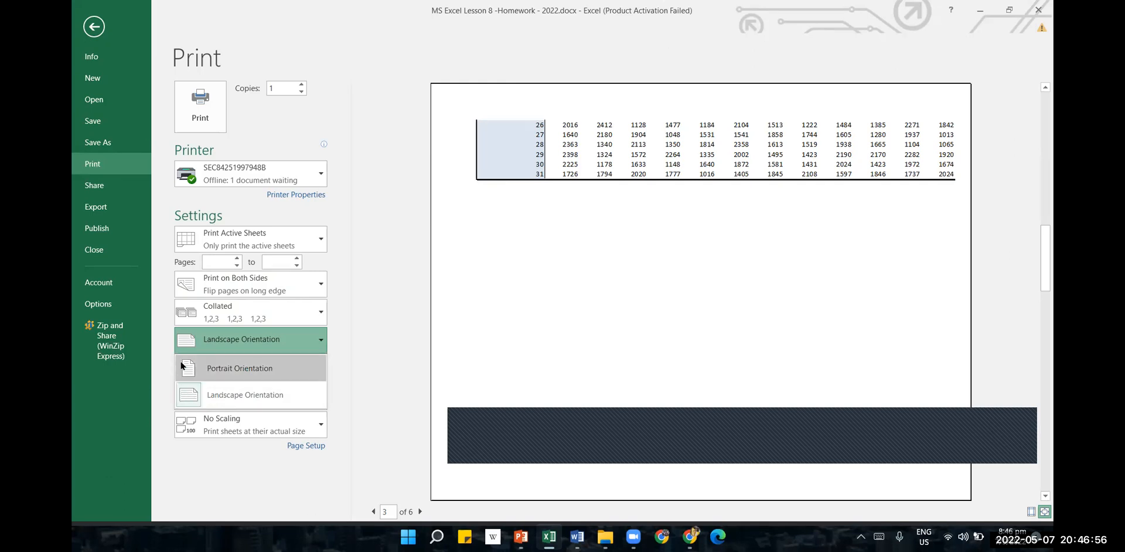
pyautogui.click(241, 373)
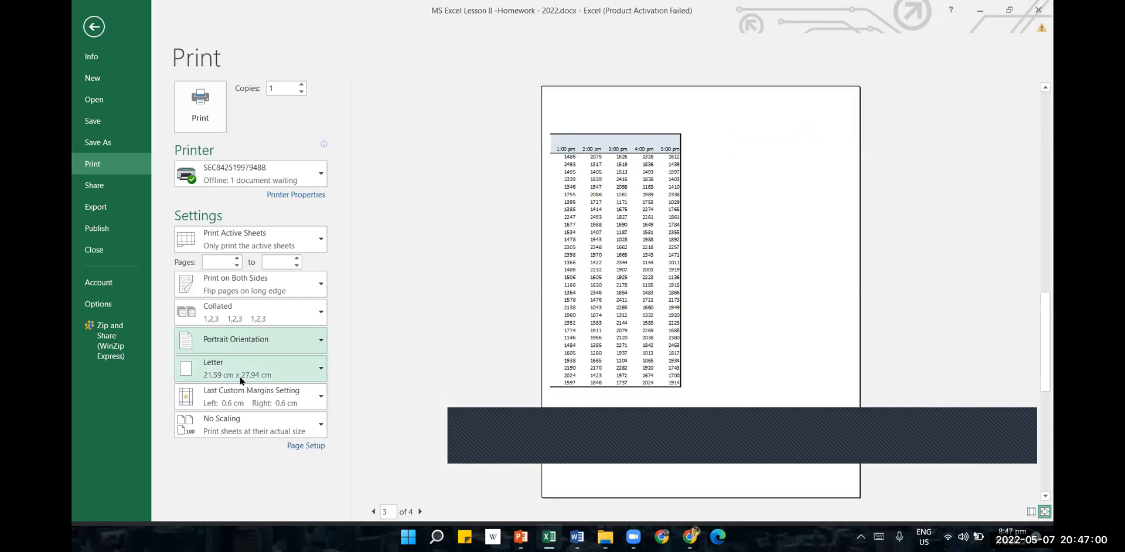
pyautogui.click(374, 509)
pyautogui.click(373, 510)
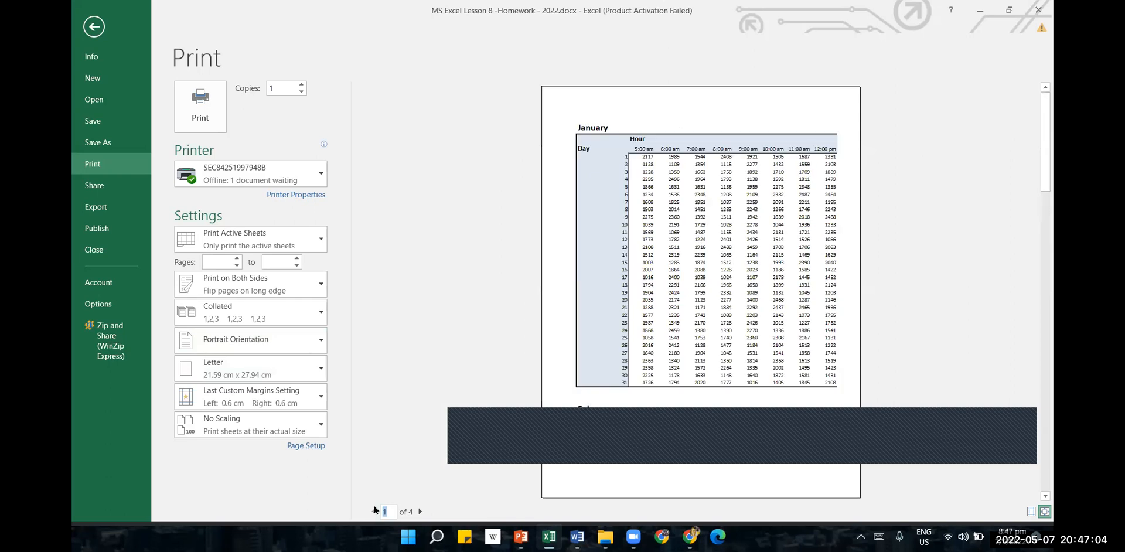
pyautogui.click(419, 509)
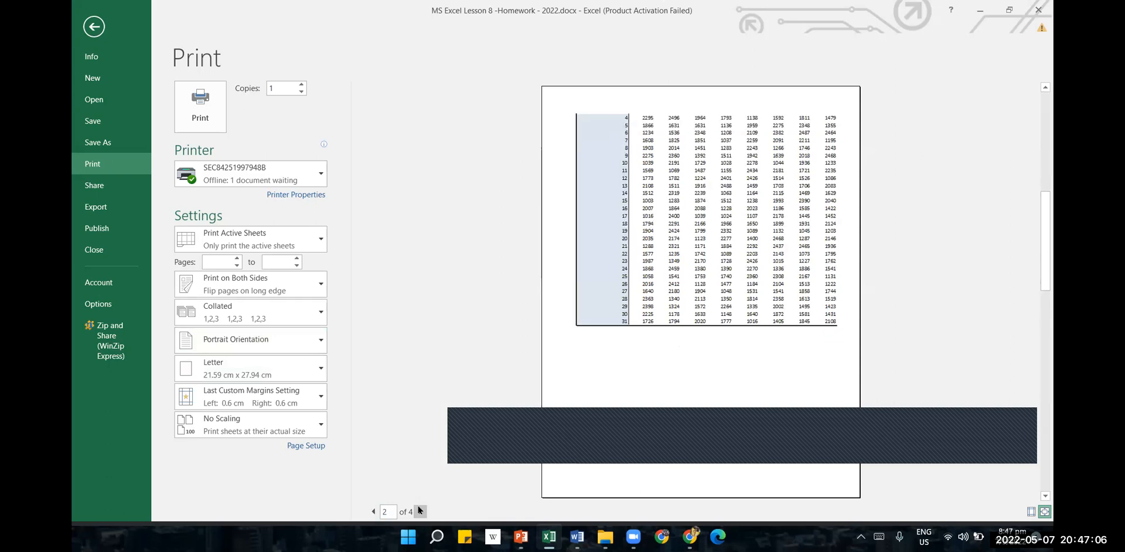
pyautogui.click(418, 510)
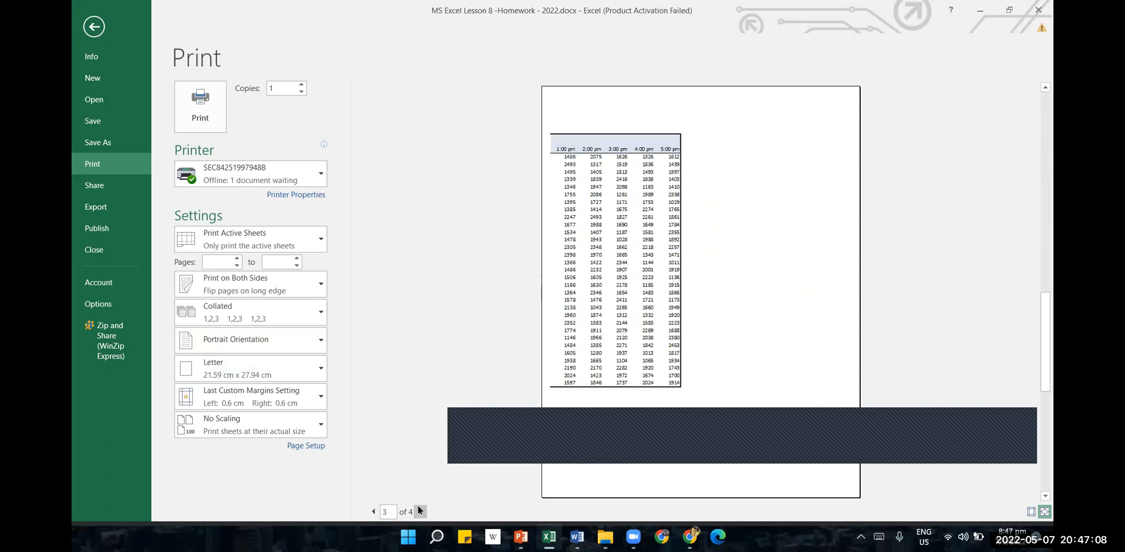
pyautogui.click(301, 345)
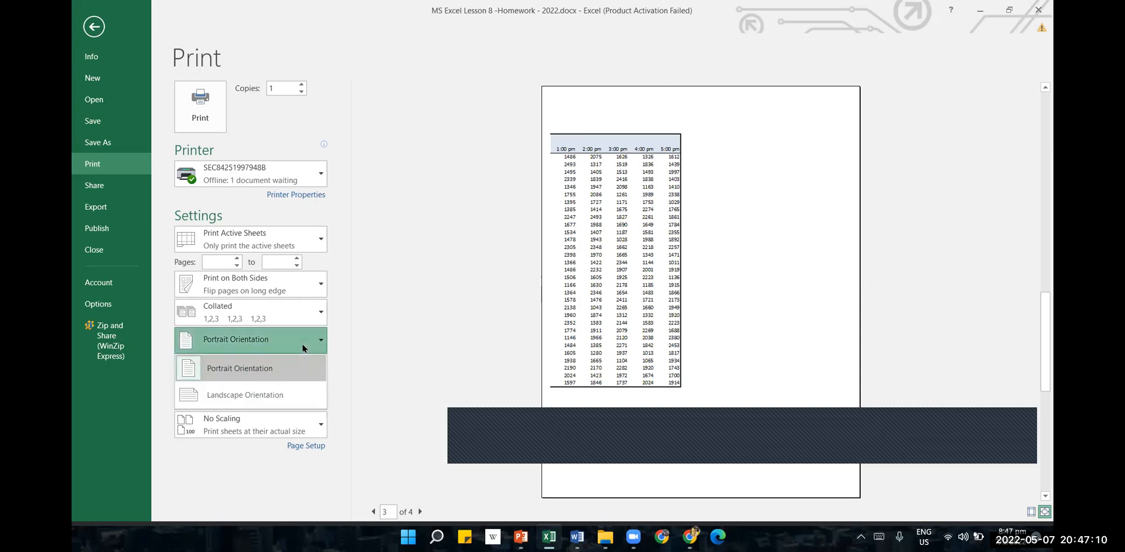
pyautogui.click(293, 399)
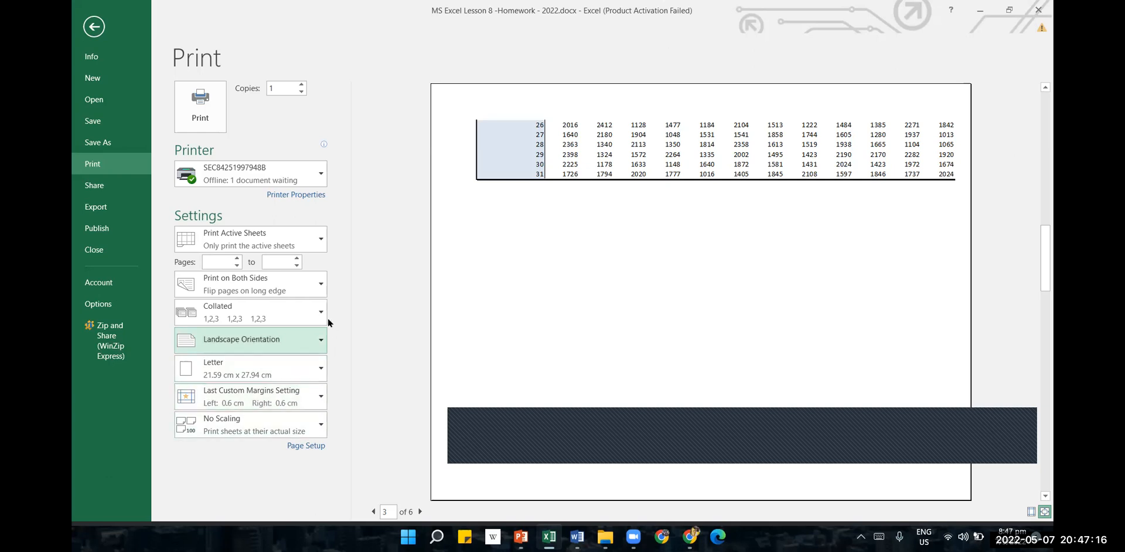
# - Look through the paper sizes, set the paper to A3, and check both tables in the preview
pyautogui.click(319, 379)
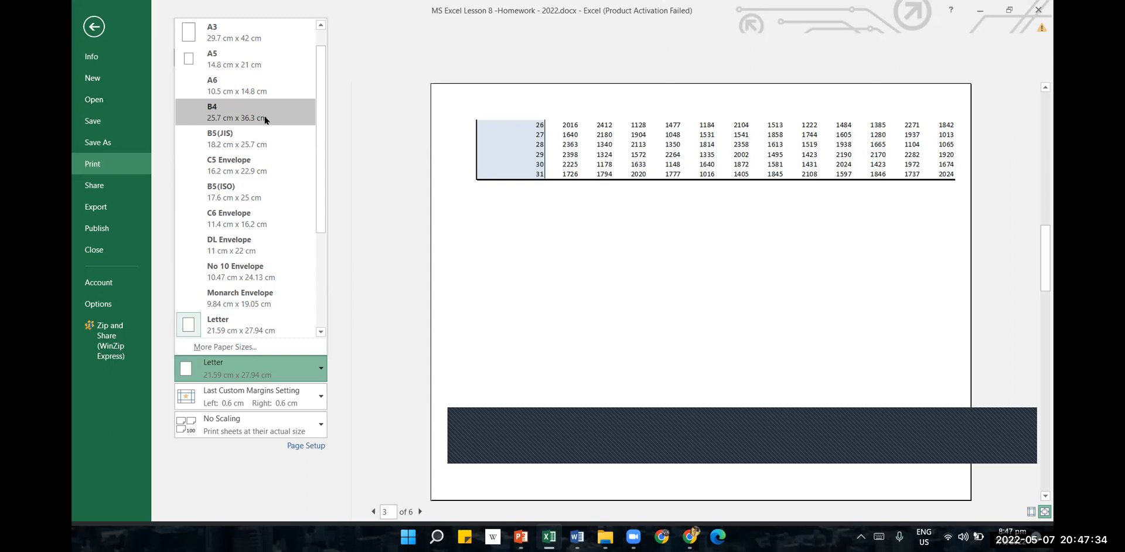
pyautogui.scroll(-3, 250, 279)
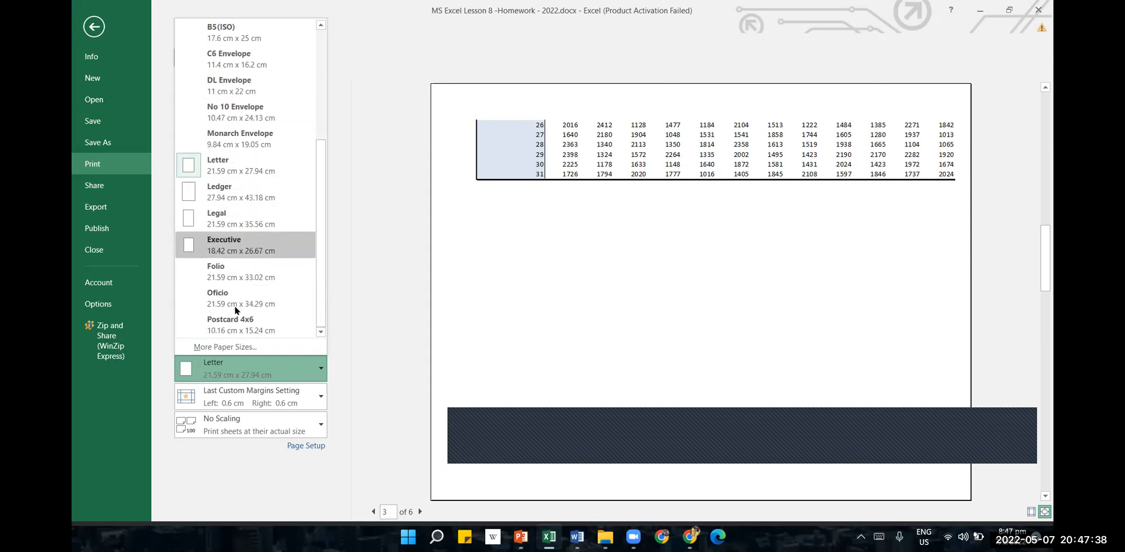
pyautogui.scroll(3, 234, 305)
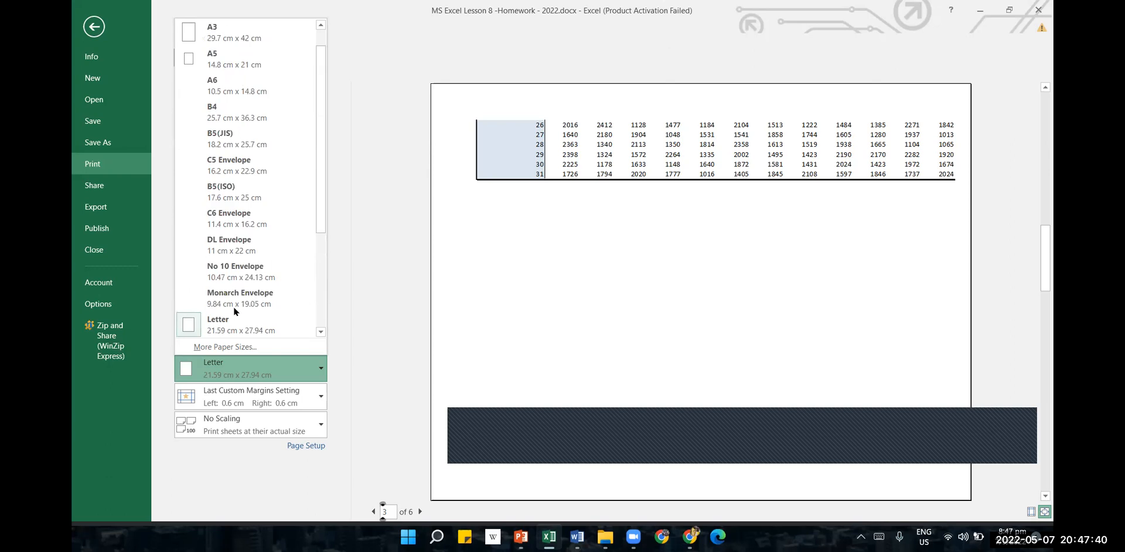
pyautogui.scroll(1, 258, 180)
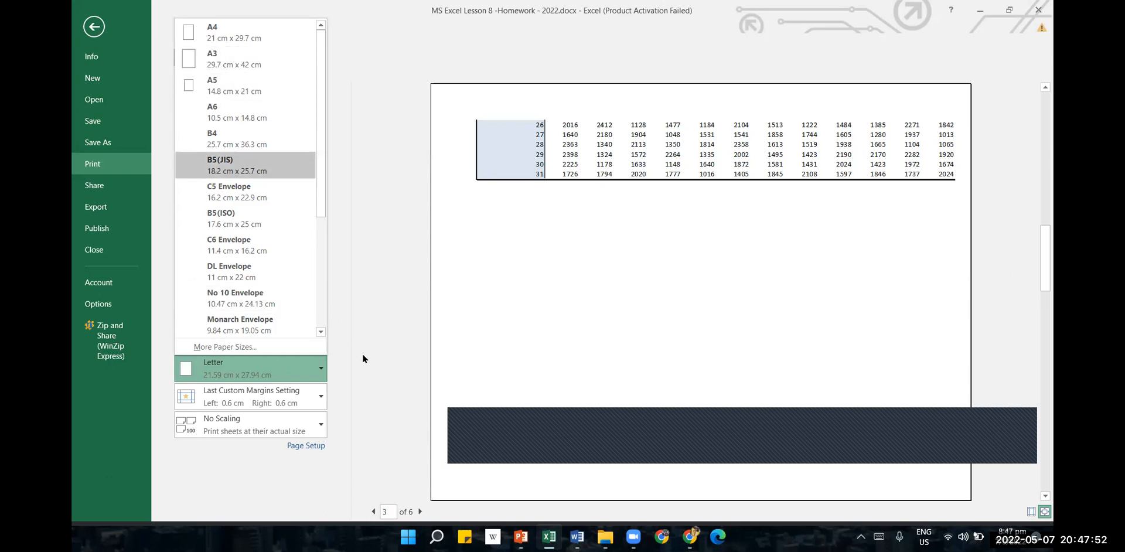
pyautogui.click(213, 65)
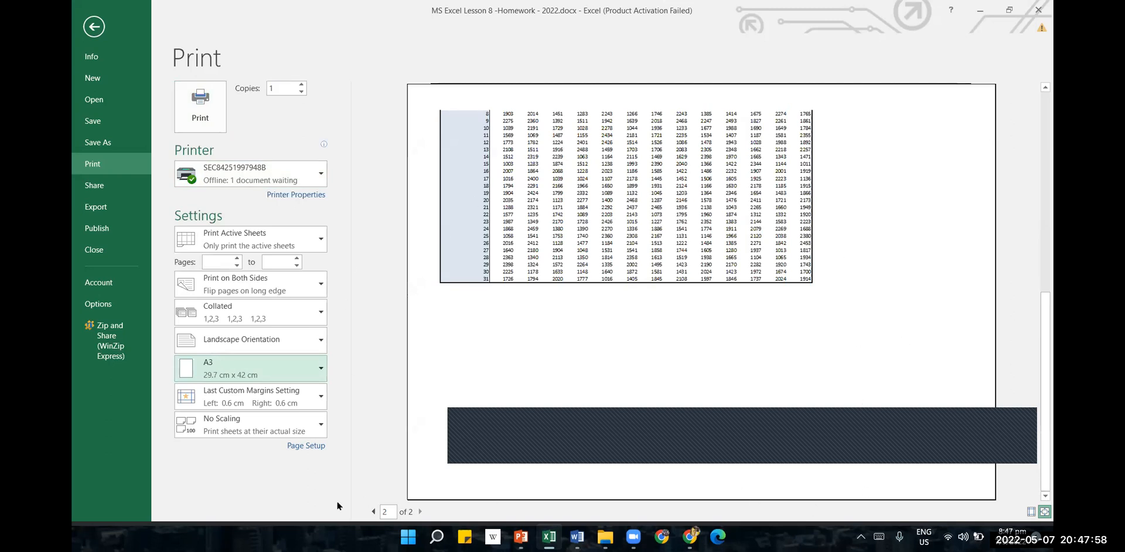
pyautogui.click(372, 512)
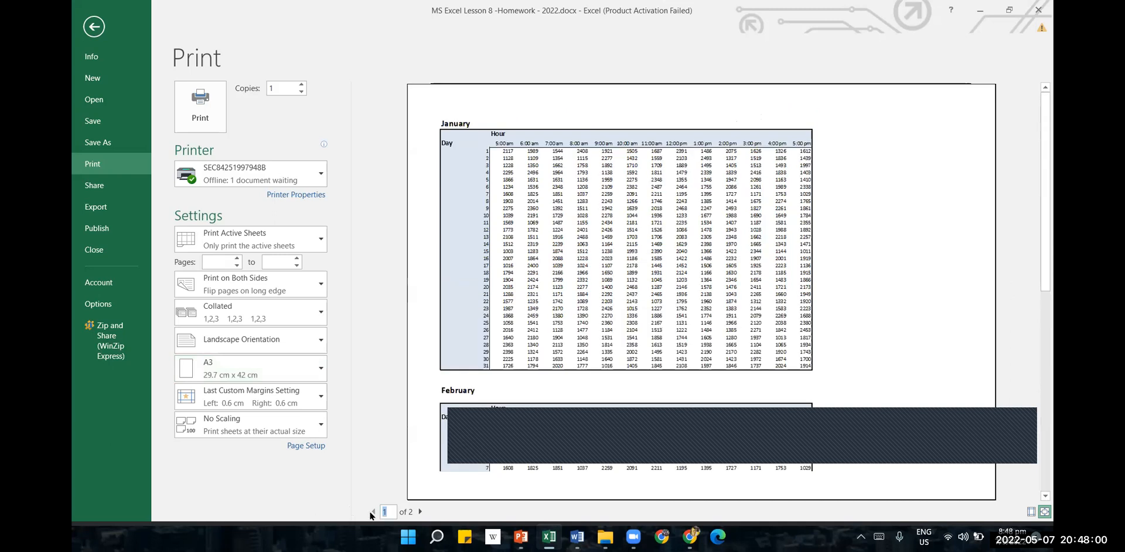
# - Set the paper size to A4 and view the available scaling options, keeping No Scaling
pyautogui.click(282, 363)
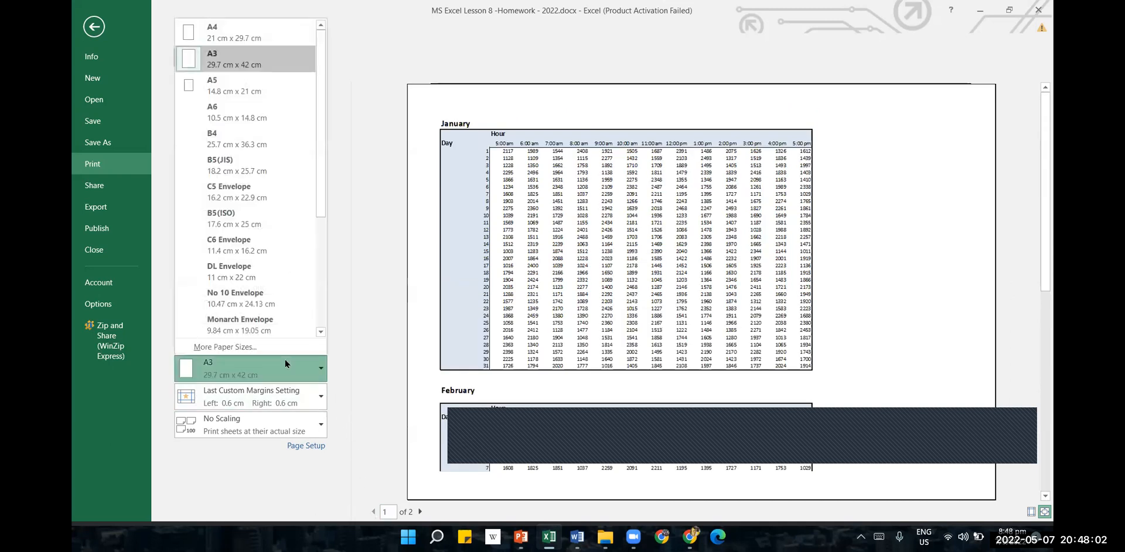
pyautogui.click(240, 31)
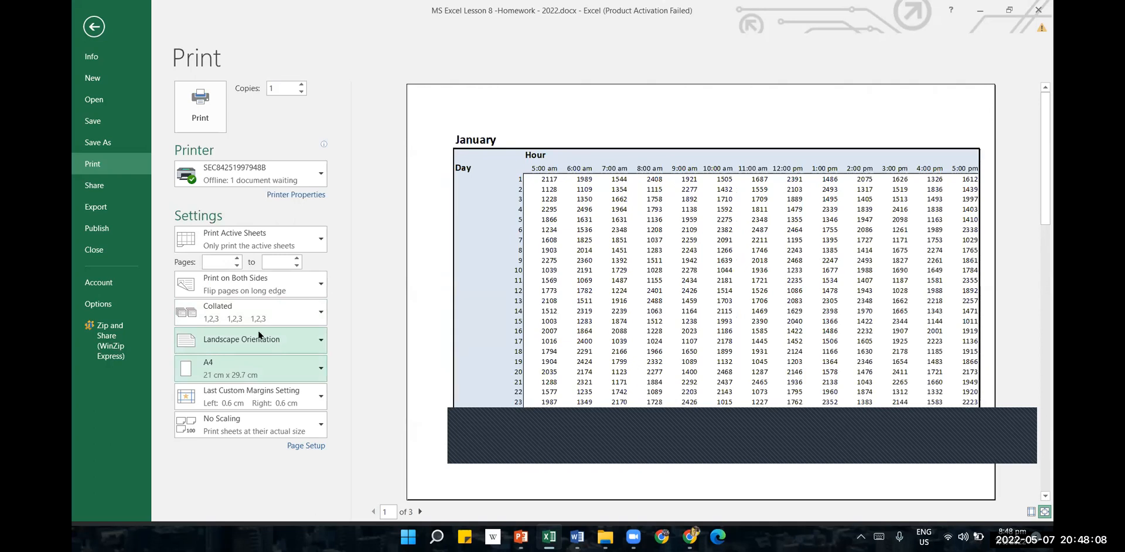
pyautogui.click(286, 424)
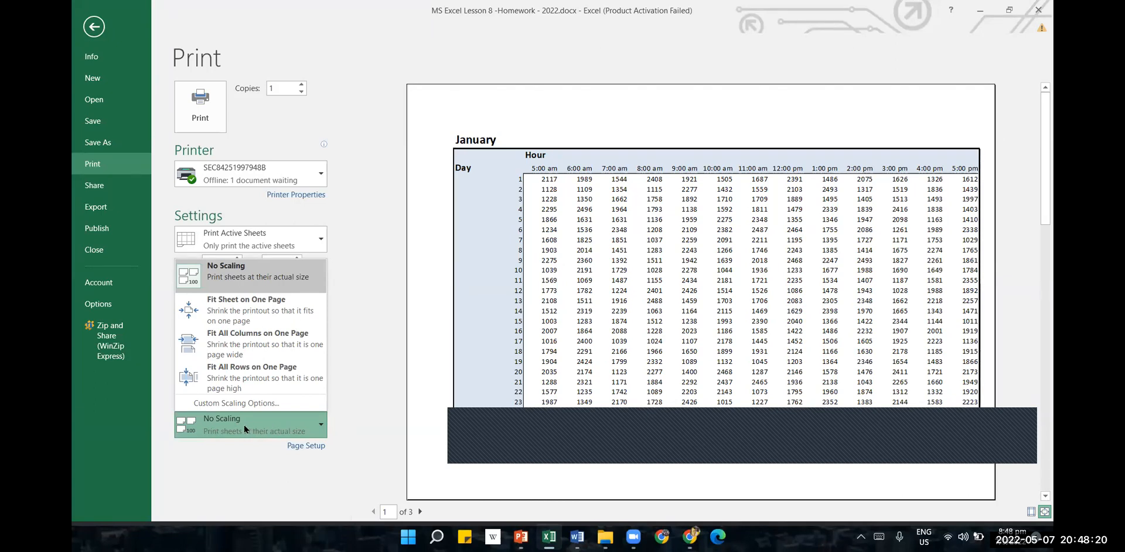
pyautogui.click(311, 428)
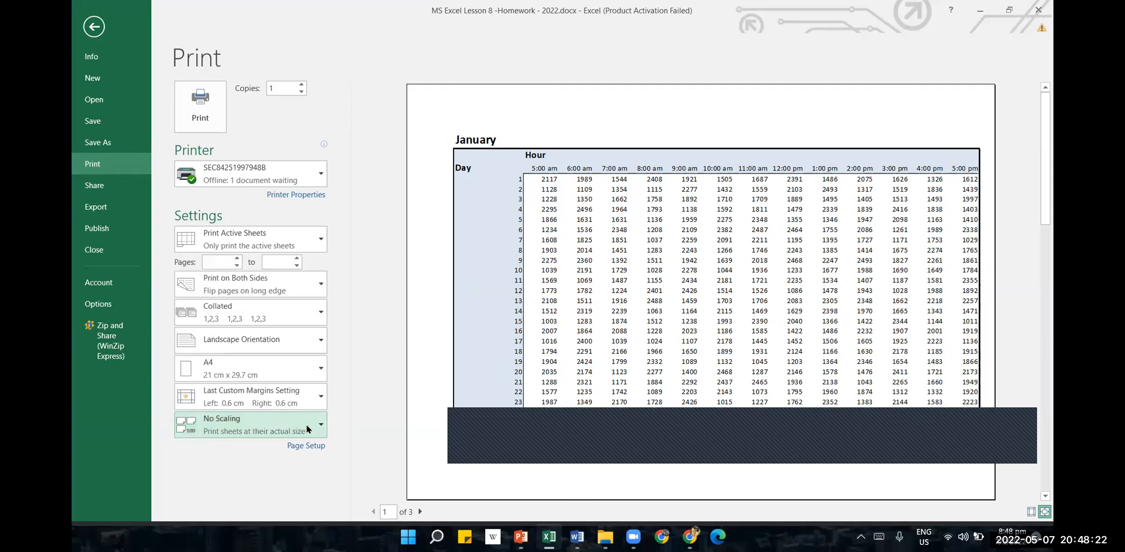
# - Try the Fit Sheet on One Page and Fit All Columns on One Page scaling options, checking the page previews
pyautogui.click(327, 426)
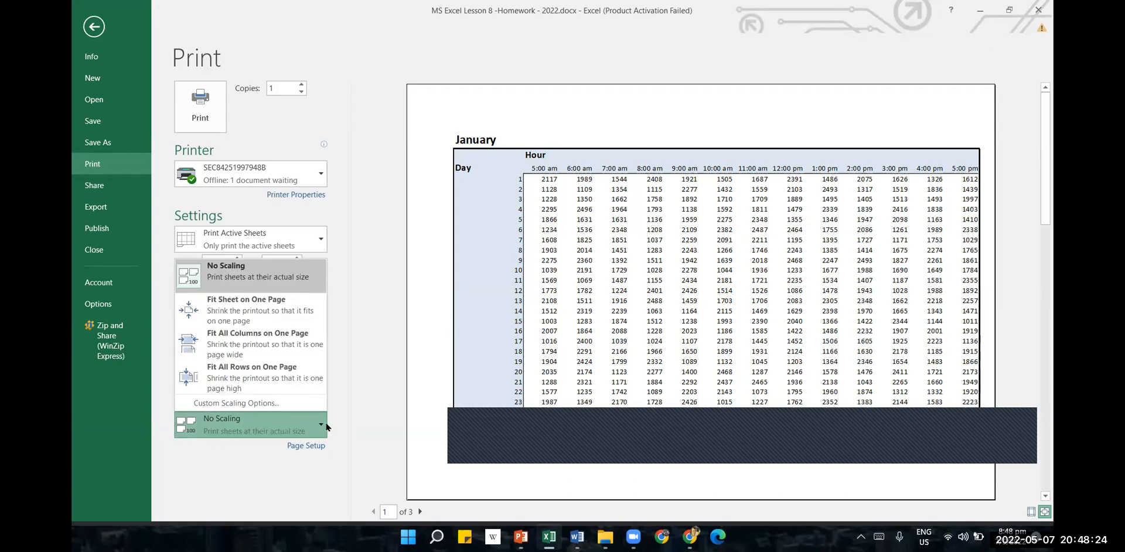
pyautogui.click(292, 324)
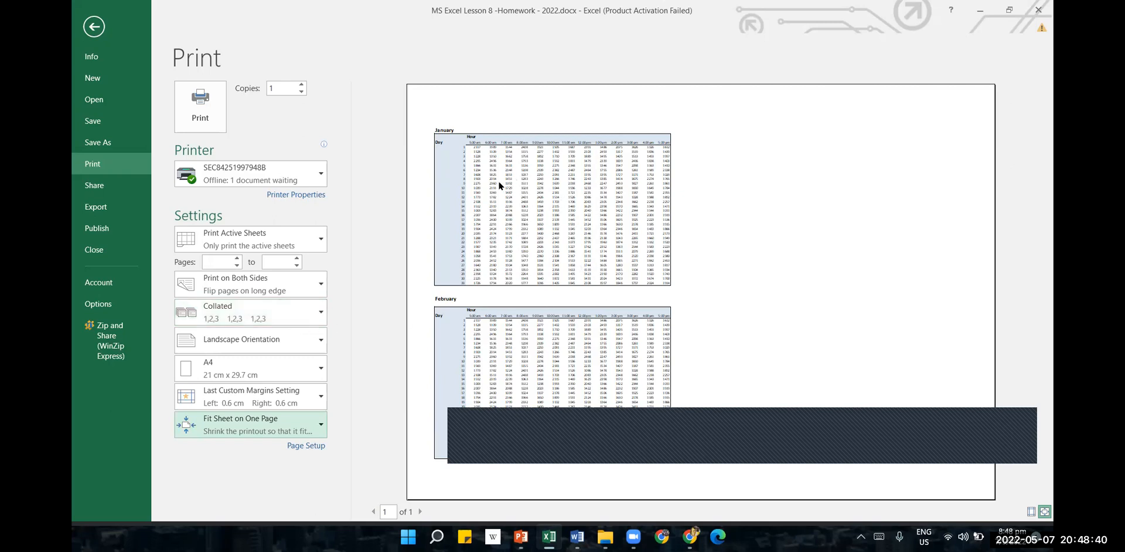
pyautogui.click(305, 430)
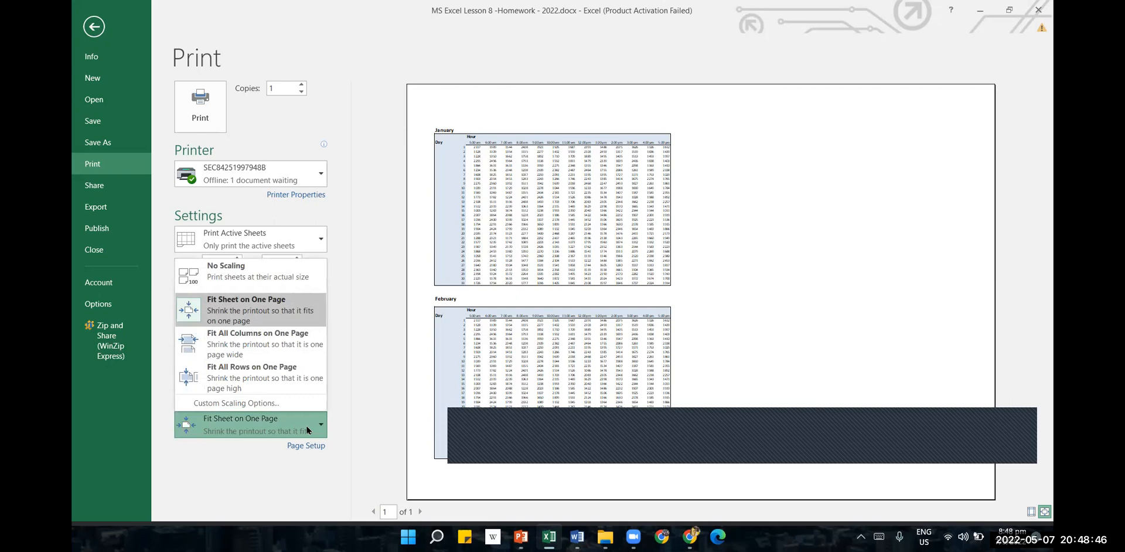
pyautogui.click(292, 341)
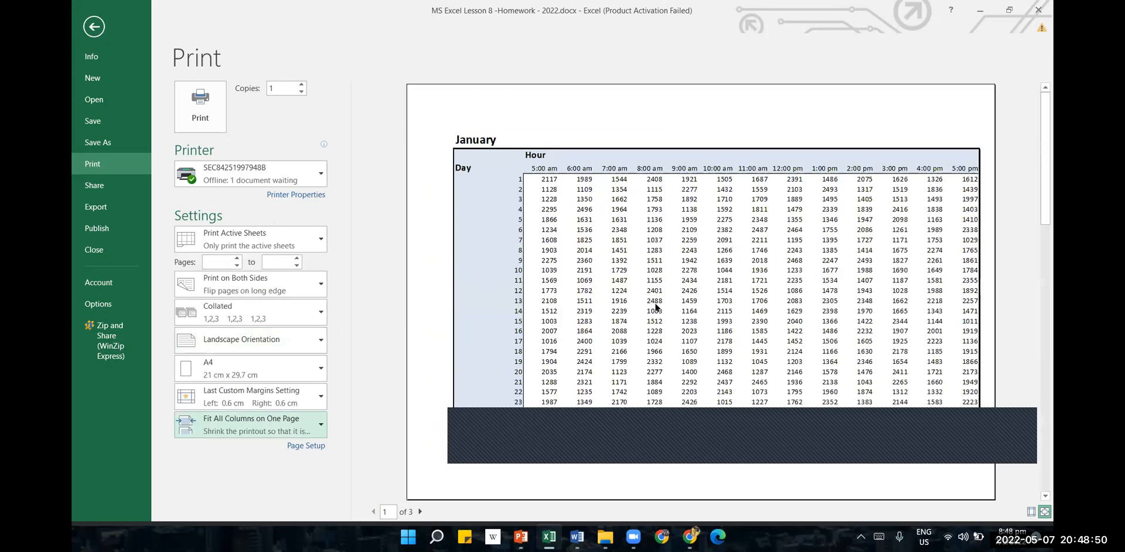
pyautogui.click(420, 512)
pyautogui.click(419, 512)
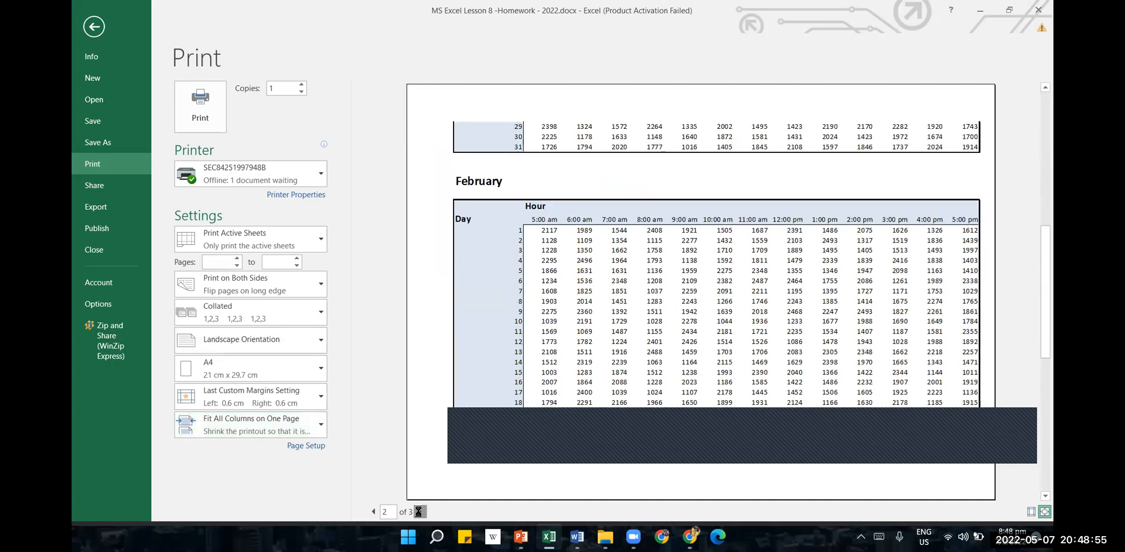
pyautogui.click(374, 511)
pyautogui.click(373, 511)
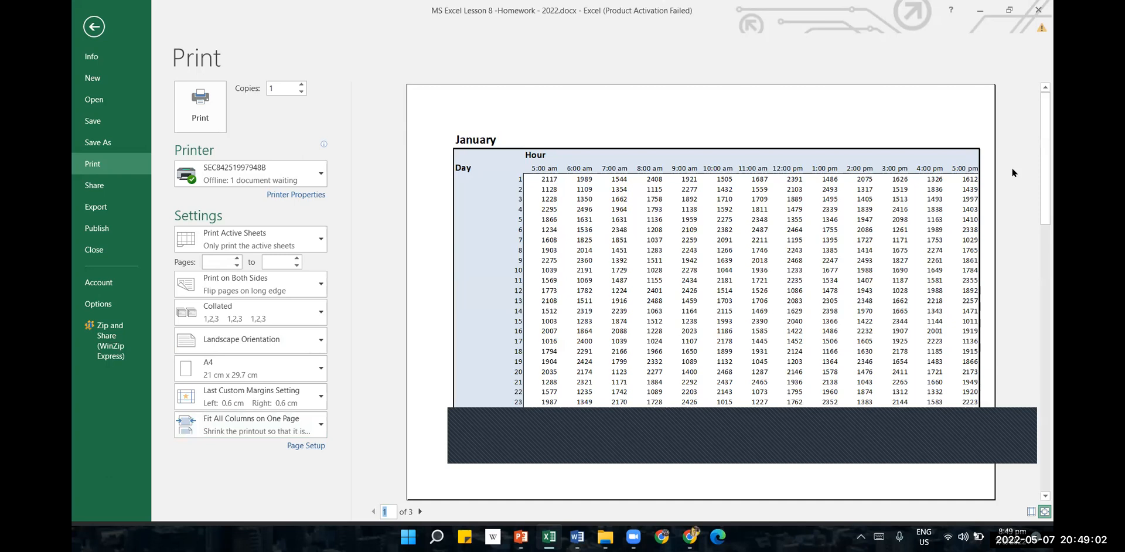
# - Try the Fit All Rows on One Page scaling, and restore No Scaling
pyautogui.click(313, 427)
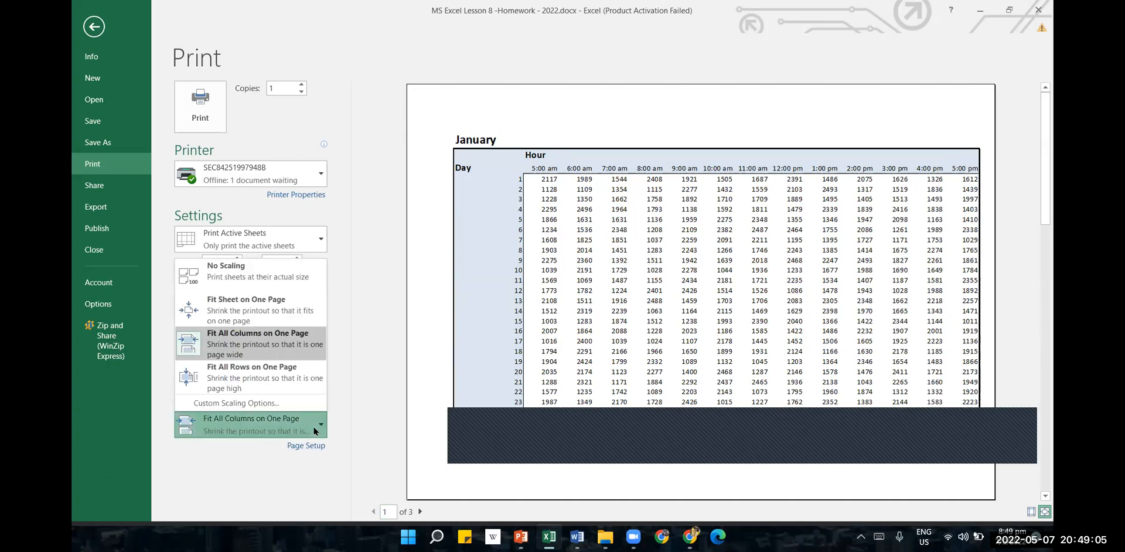
pyautogui.click(280, 379)
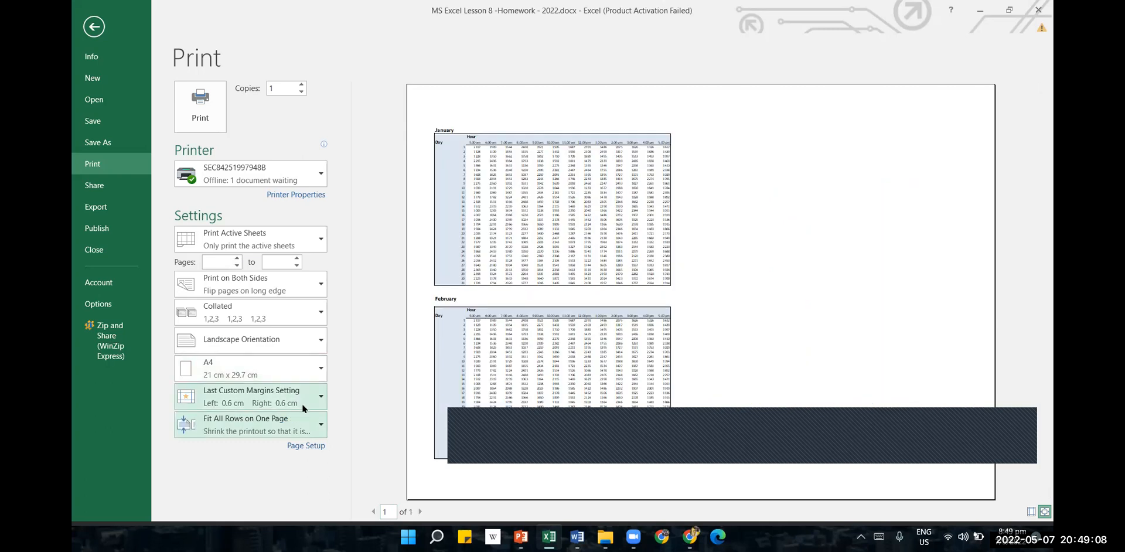
pyautogui.click(304, 421)
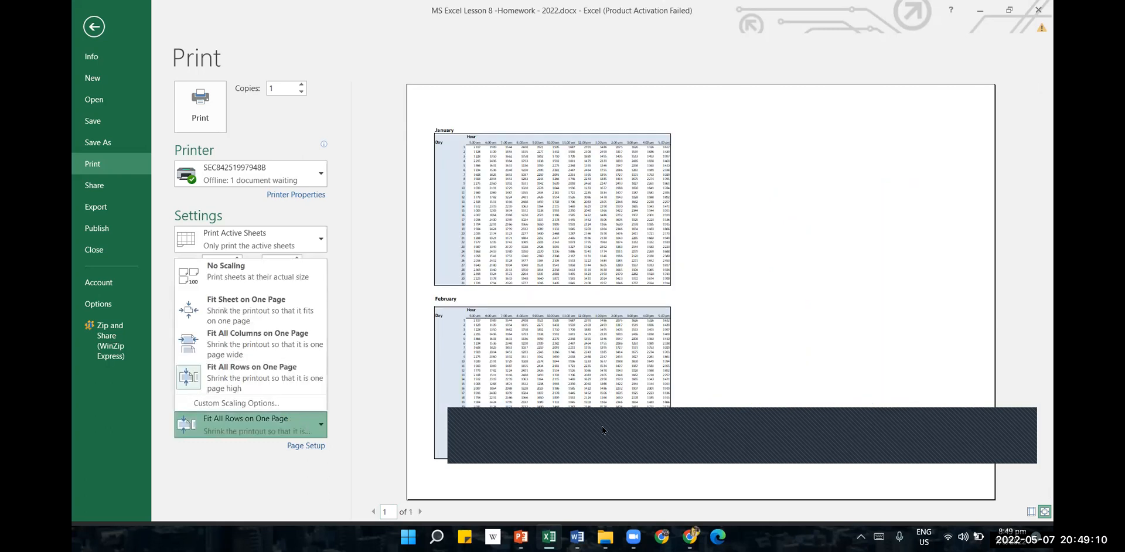
pyautogui.click(311, 417)
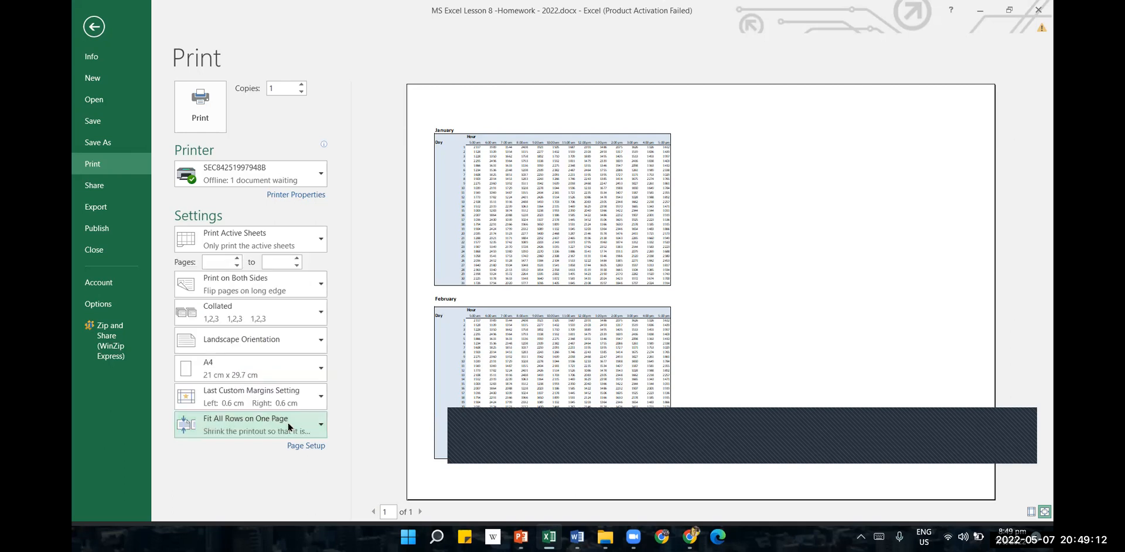
pyautogui.click(313, 433)
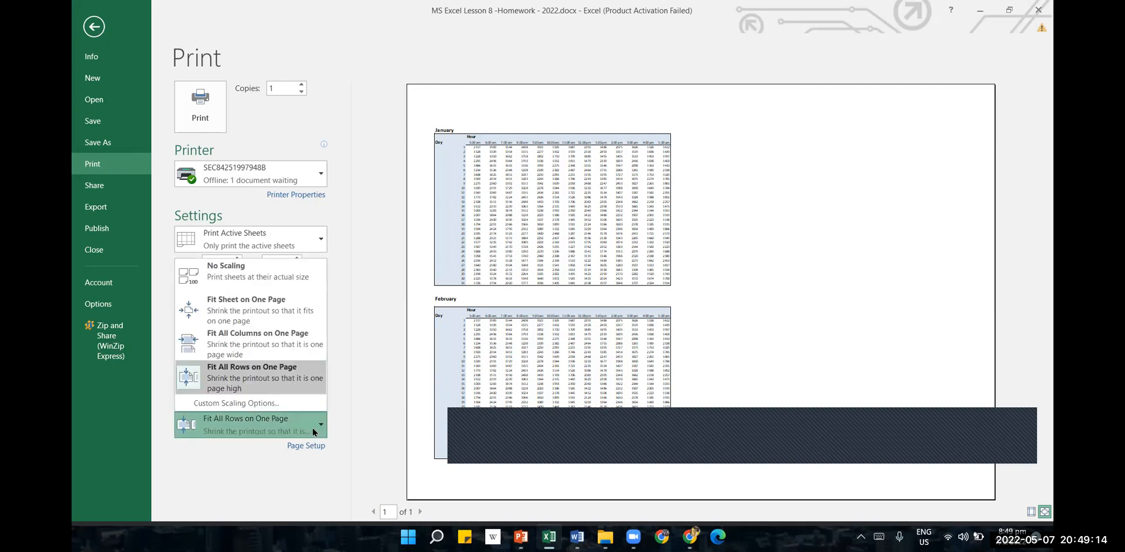
pyautogui.click(291, 269)
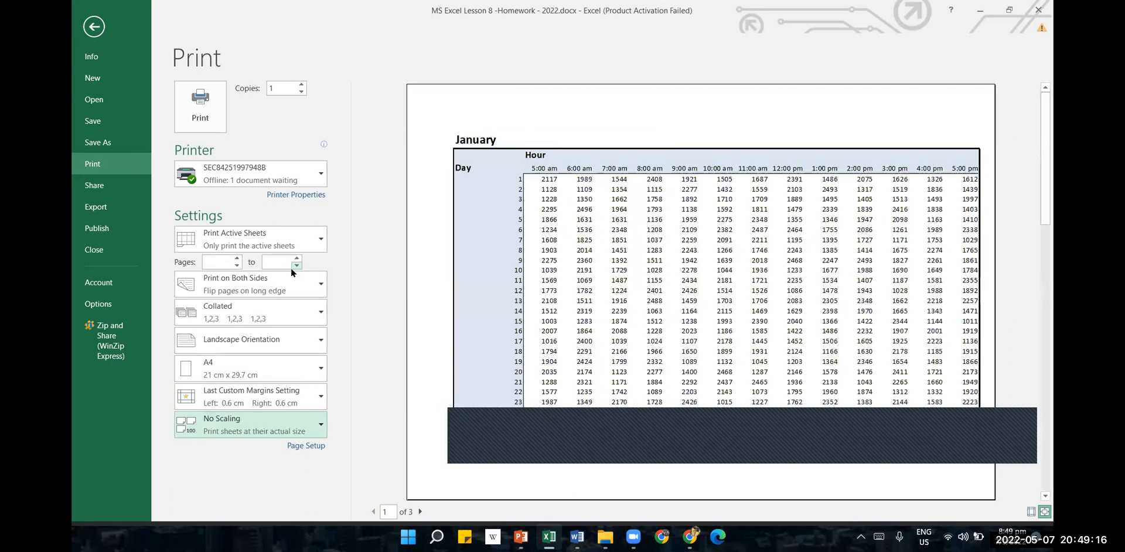
# - Reduce the custom scaling percentage until January and February each fit on their own page, and check both preview pages
pyautogui.click(320, 433)
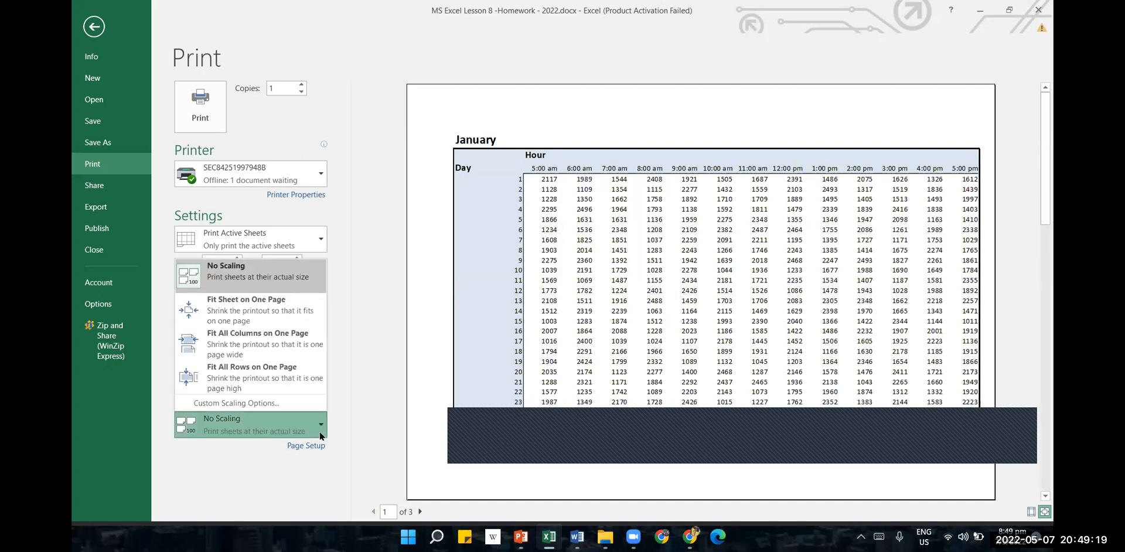
pyautogui.click(243, 403)
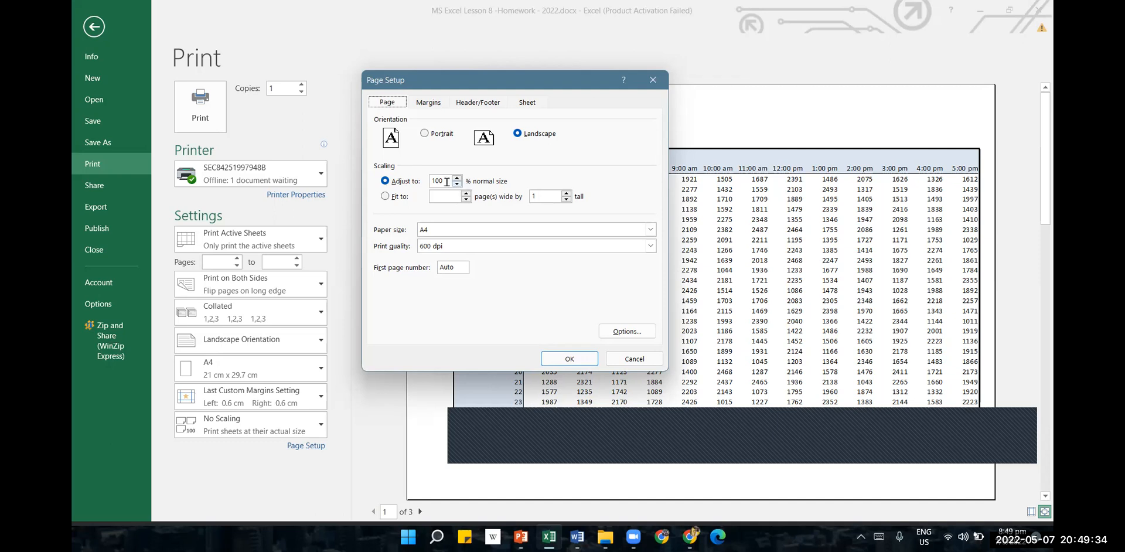
pyautogui.click(455, 184)
pyautogui.click(571, 357)
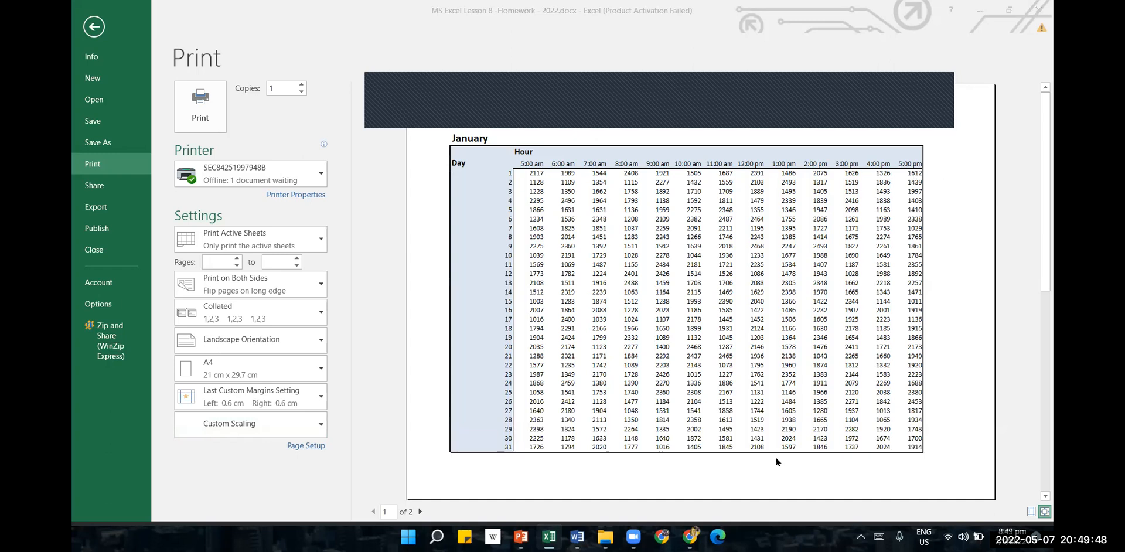
pyautogui.click(420, 513)
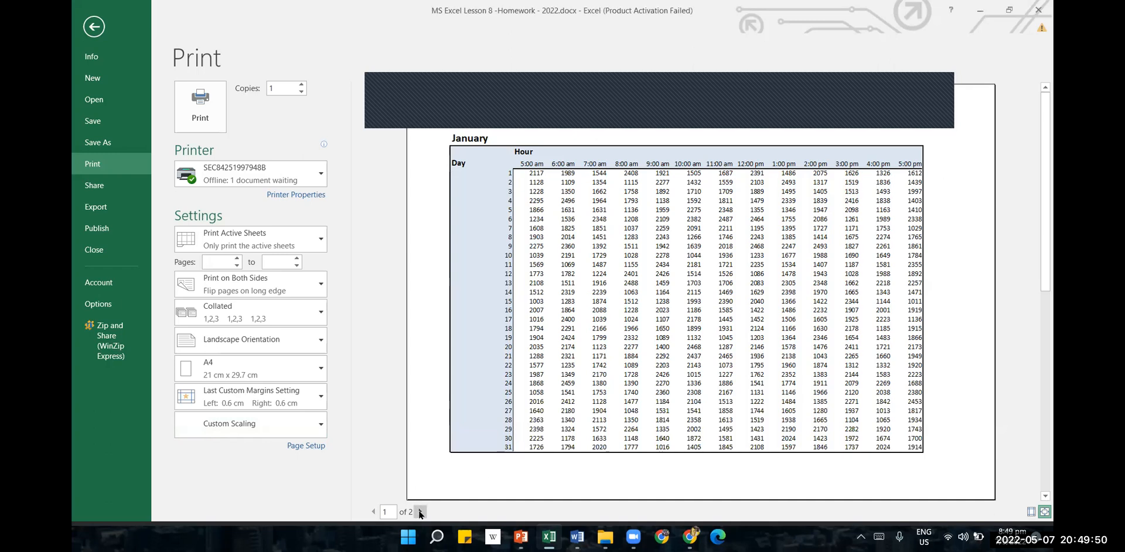
pyautogui.click(420, 513)
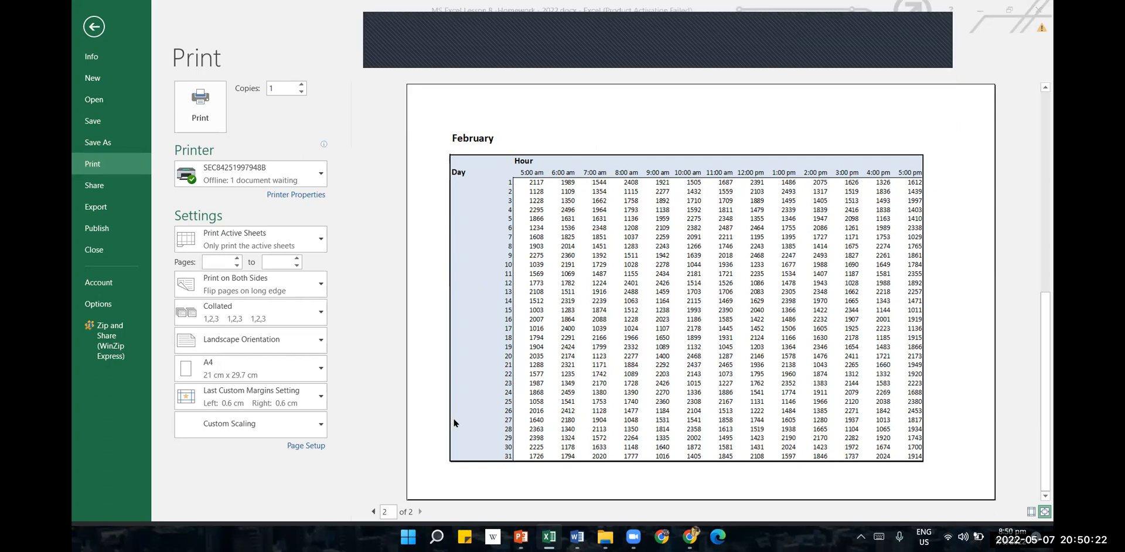
pyautogui.click(373, 512)
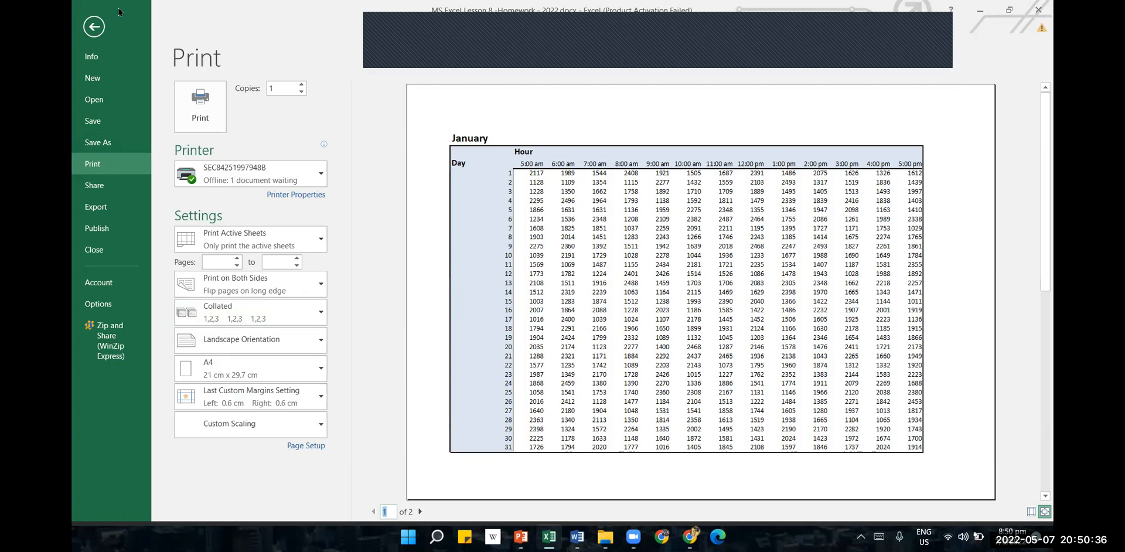
# - Set the custom scaling back to 100% of normal size
pyautogui.click(314, 422)
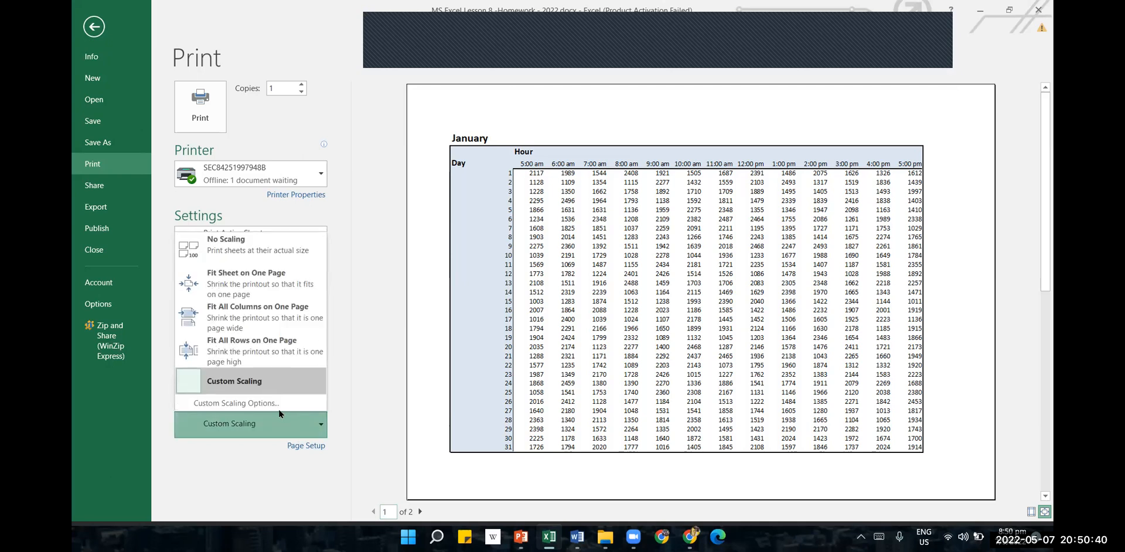
pyautogui.click(262, 403)
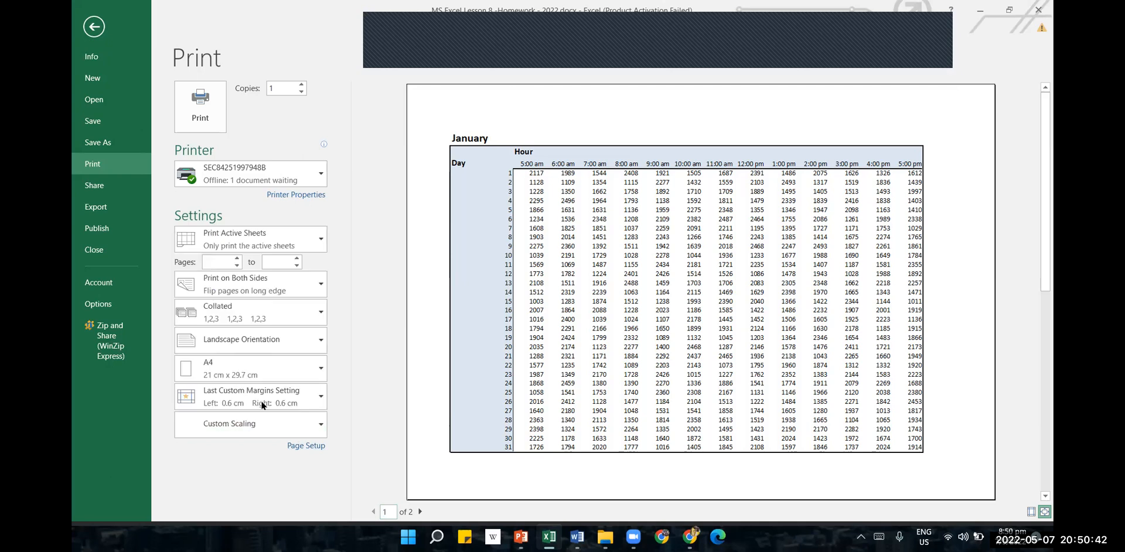
pyautogui.click(456, 178)
pyautogui.click(457, 177)
pyautogui.click(570, 359)
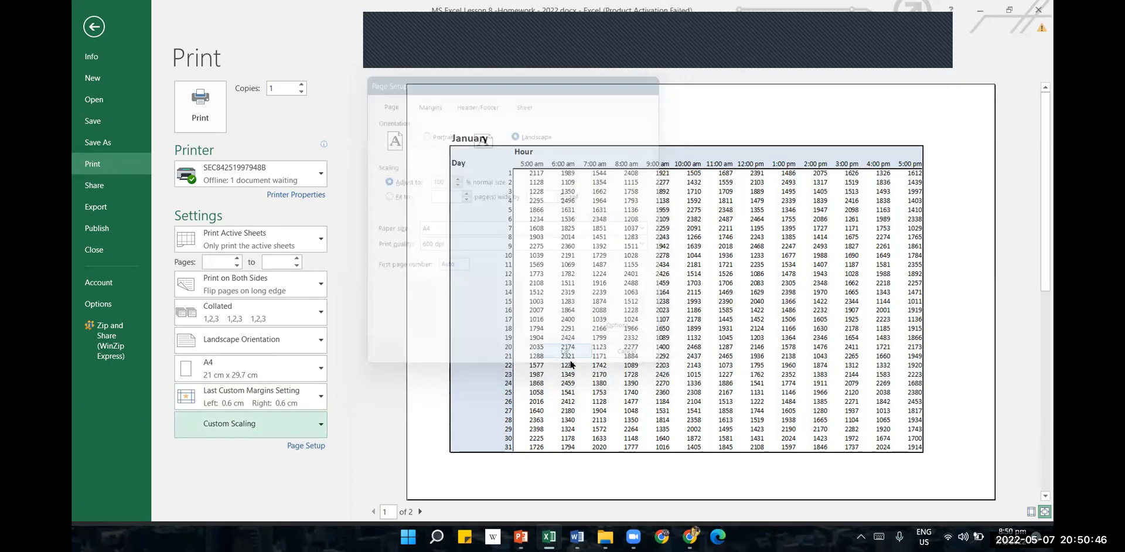
pyautogui.click(387, 324)
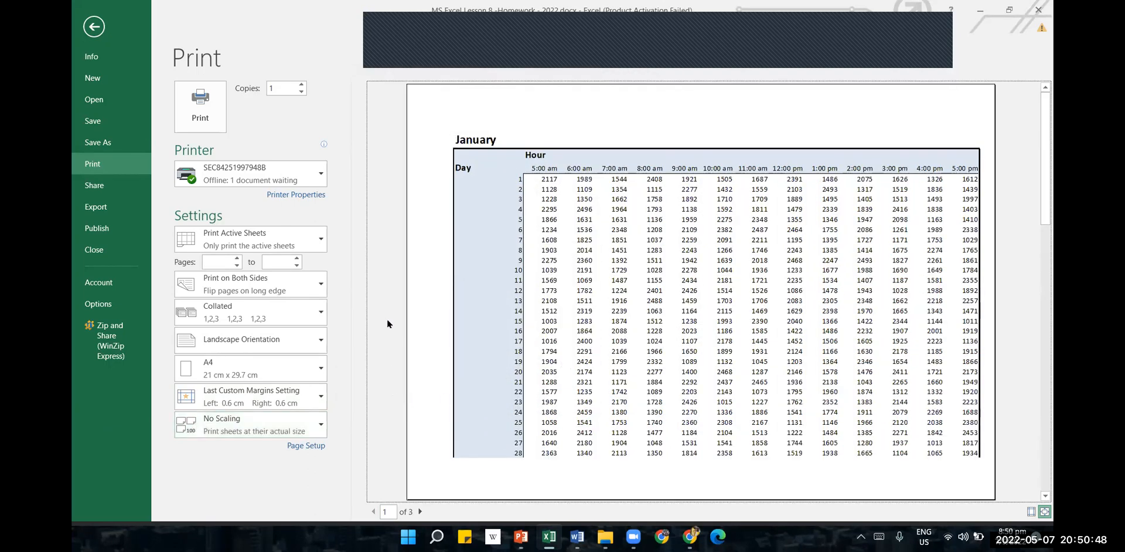
# - Leave the print settings and switch the Print sheet to Page Break Preview
pyautogui.click(855, 18)
pyautogui.moveTo(855, 18); pyautogui.dragTo(834, 424)
pyautogui.click(98, 30)
pyautogui.click(85, 29)
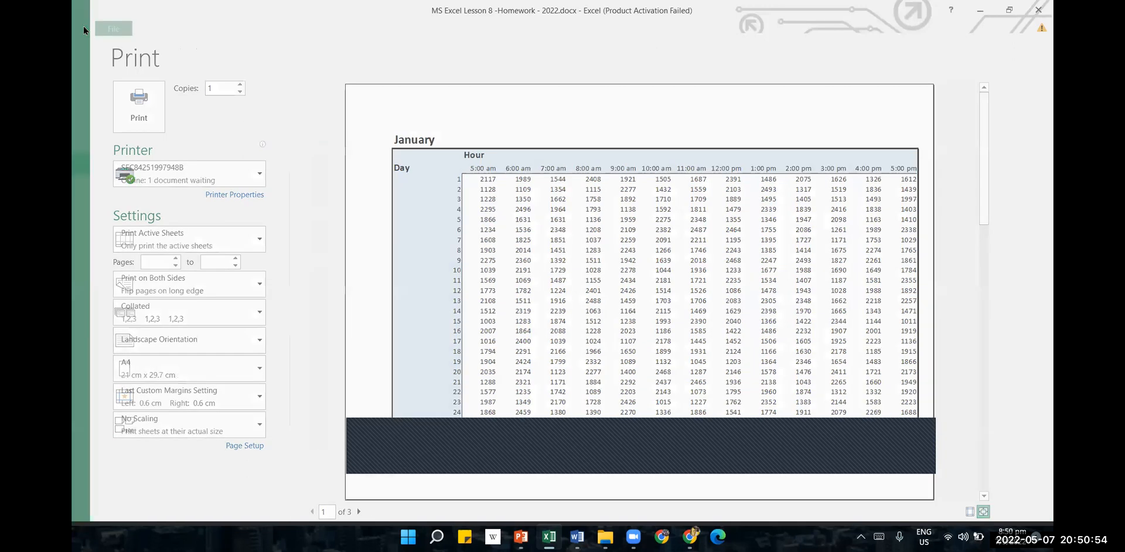
pyautogui.click(828, 254)
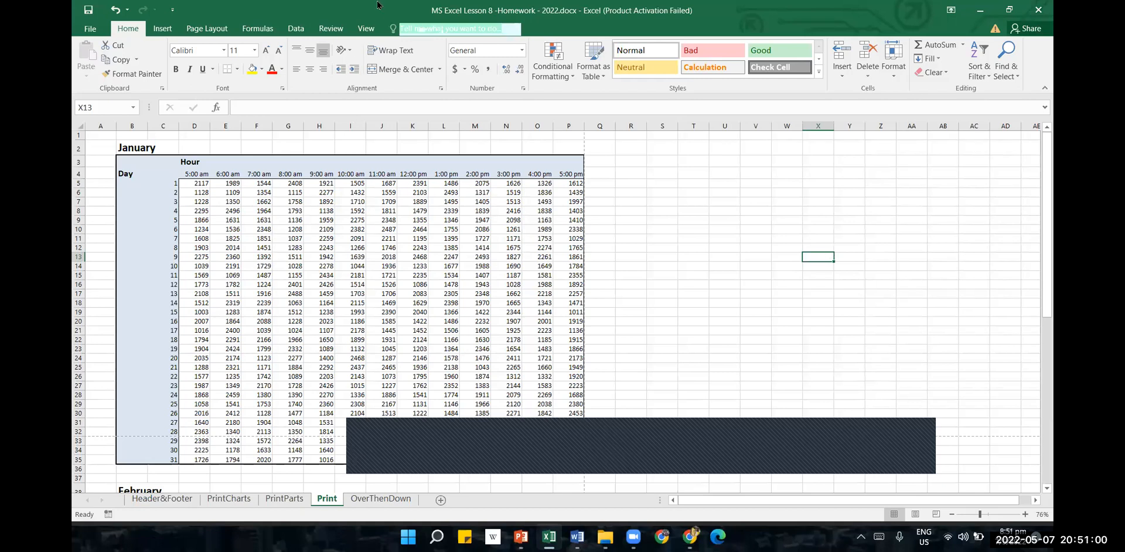
pyautogui.click(366, 29)
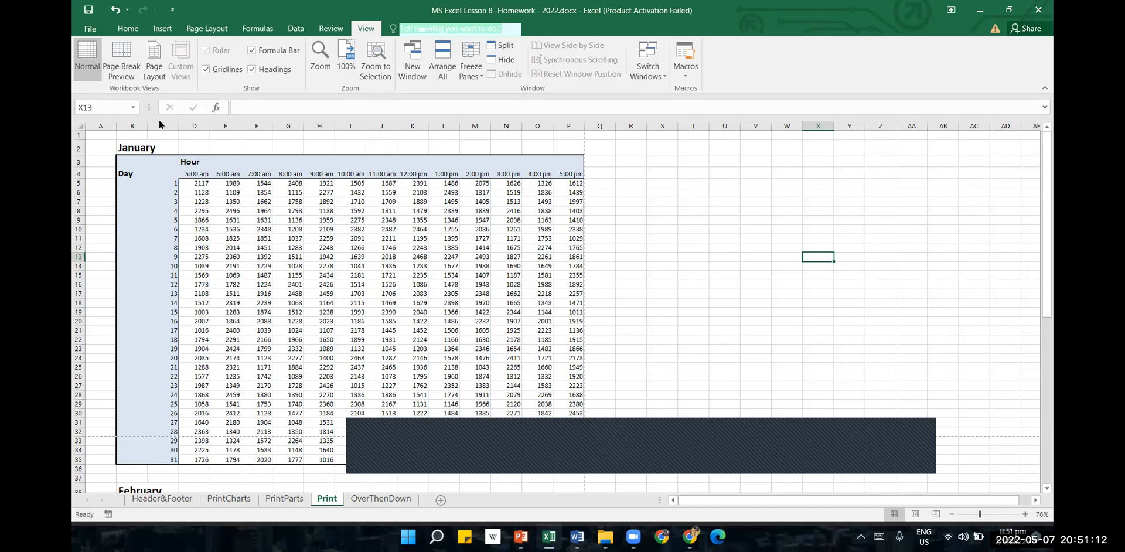
pyautogui.click(131, 66)
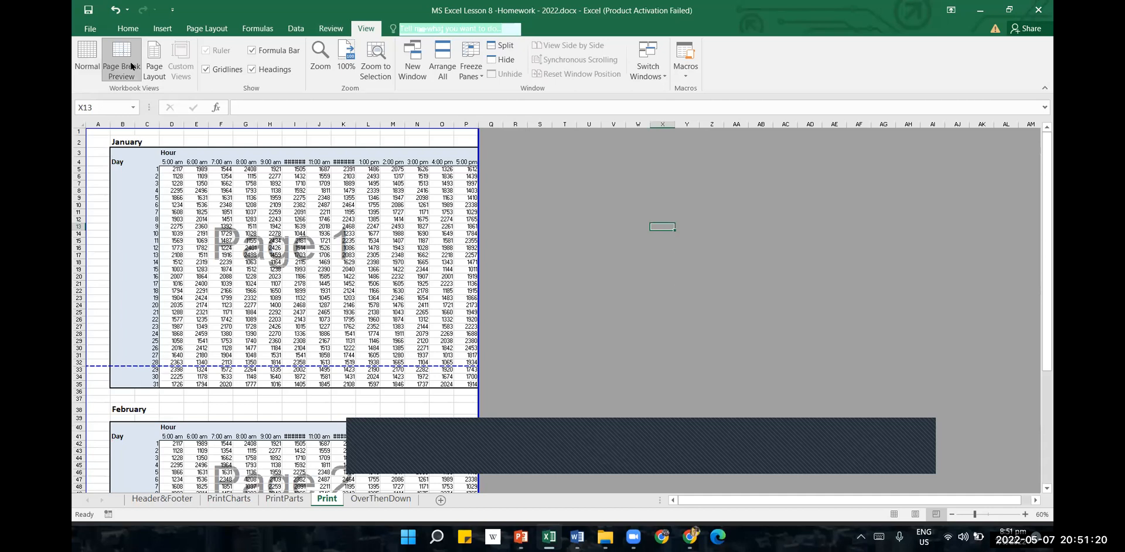
# - Review the sheet's page breaks, try moving the first one between rows 36 and 37 below January, and undo the move
pyautogui.scroll(-1, 319, 282)
pyautogui.scroll(-3, 319, 282)
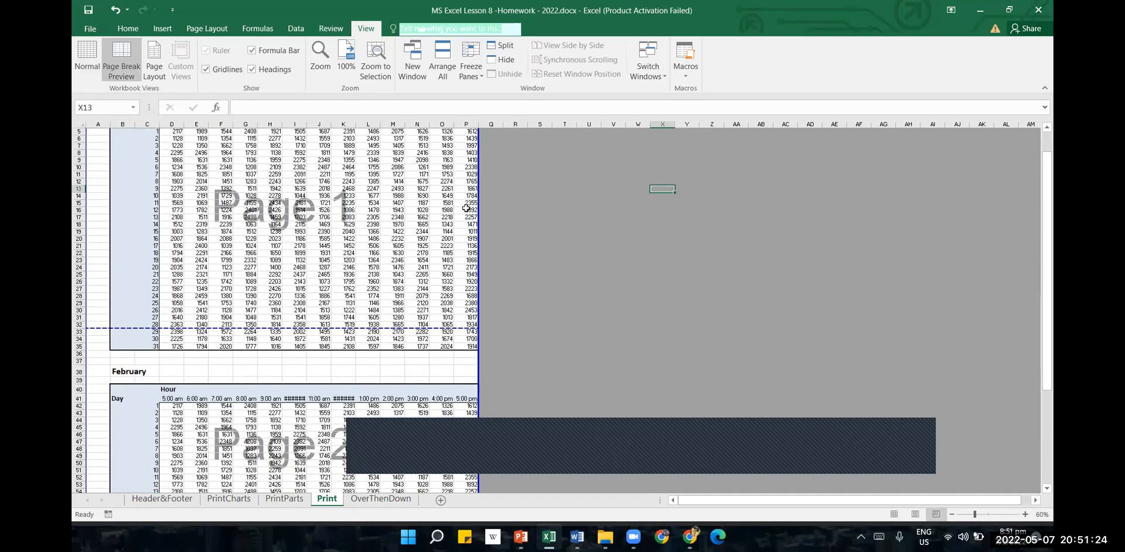
pyautogui.scroll(-1, 346, 340)
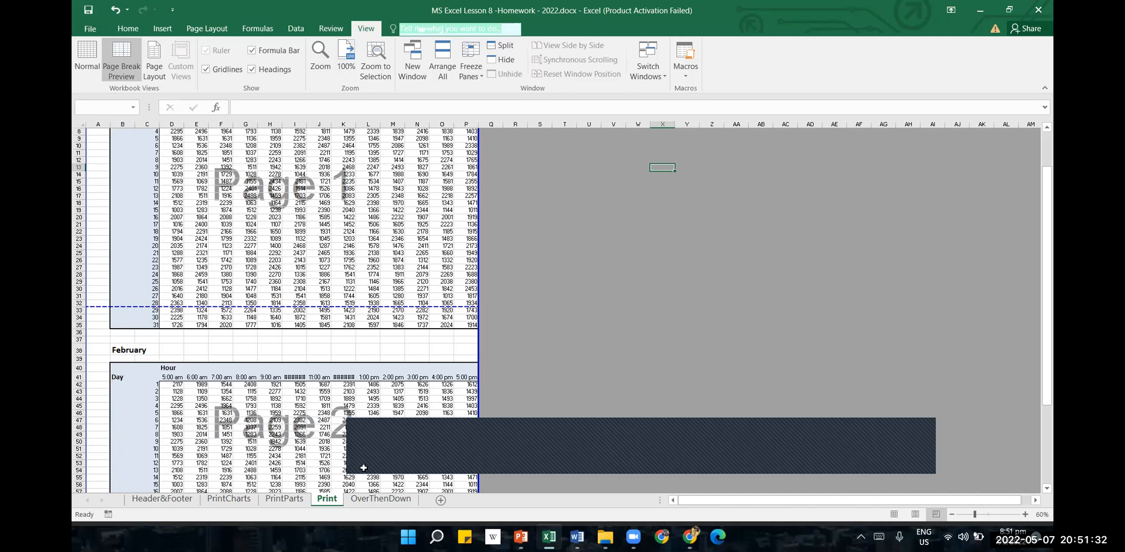
pyautogui.scroll(-4, 363, 331)
pyautogui.scroll(-4, 360, 392)
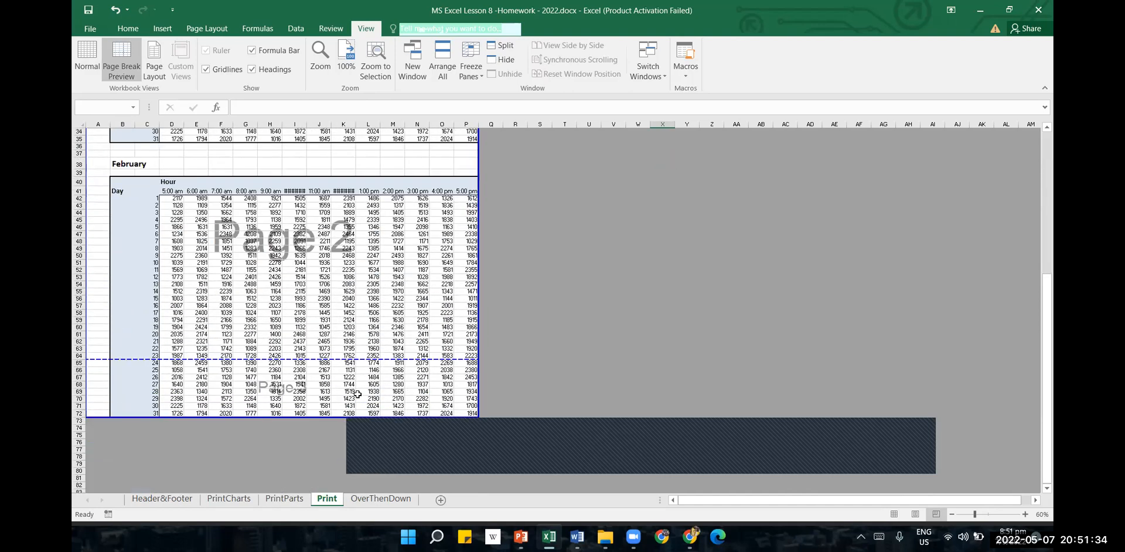
pyautogui.scroll(6, 358, 393)
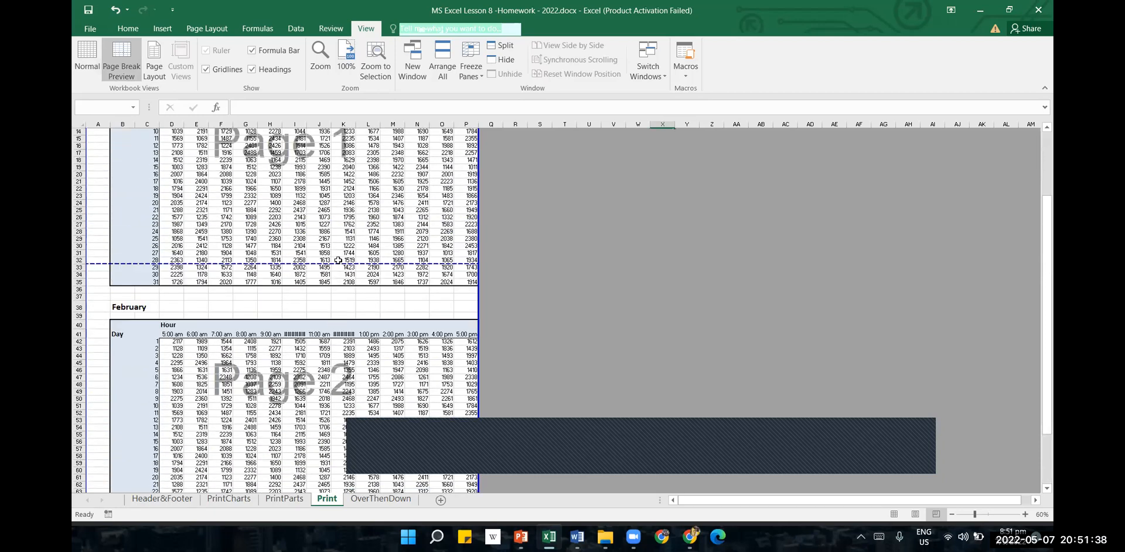
pyautogui.click(94, 262)
pyautogui.click(97, 333)
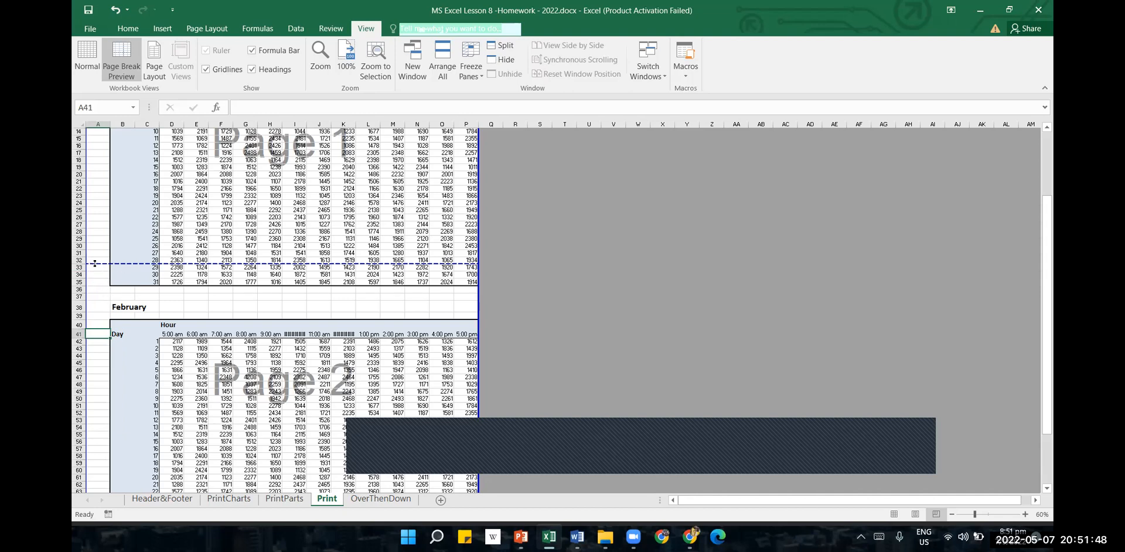
pyautogui.moveTo(94, 263); pyautogui.dragTo(98, 301)
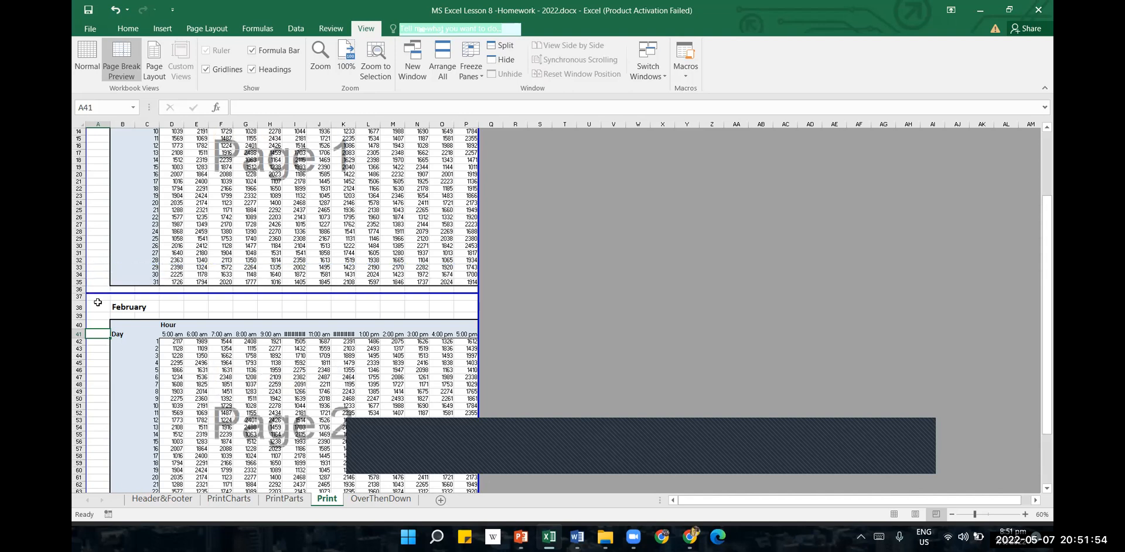
pyautogui.click(115, 10)
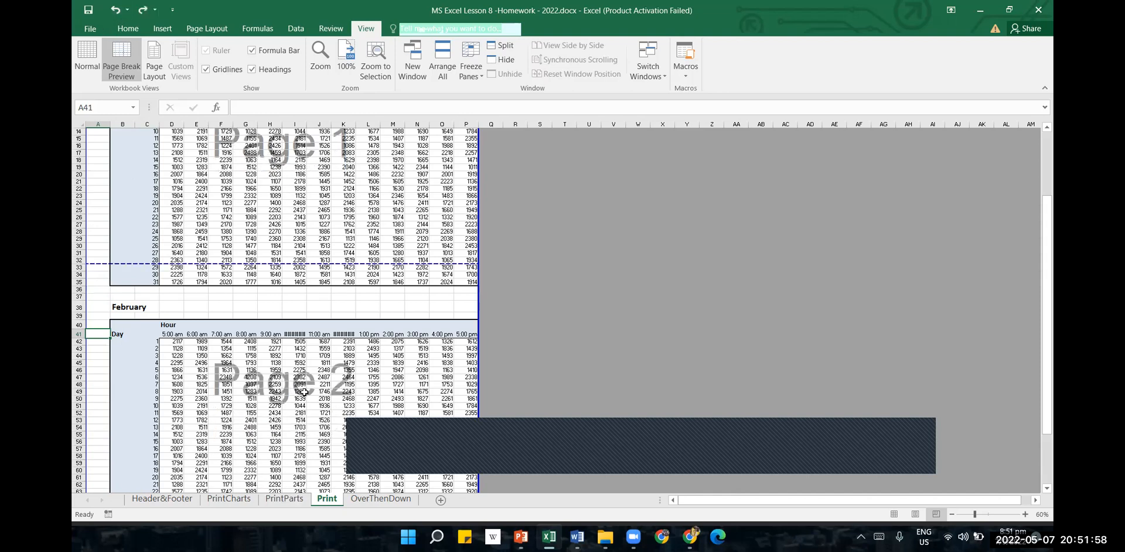
# - Move the first page break to between rows 37 and 38, just above the February heading
pyautogui.scroll(-4, 304, 392)
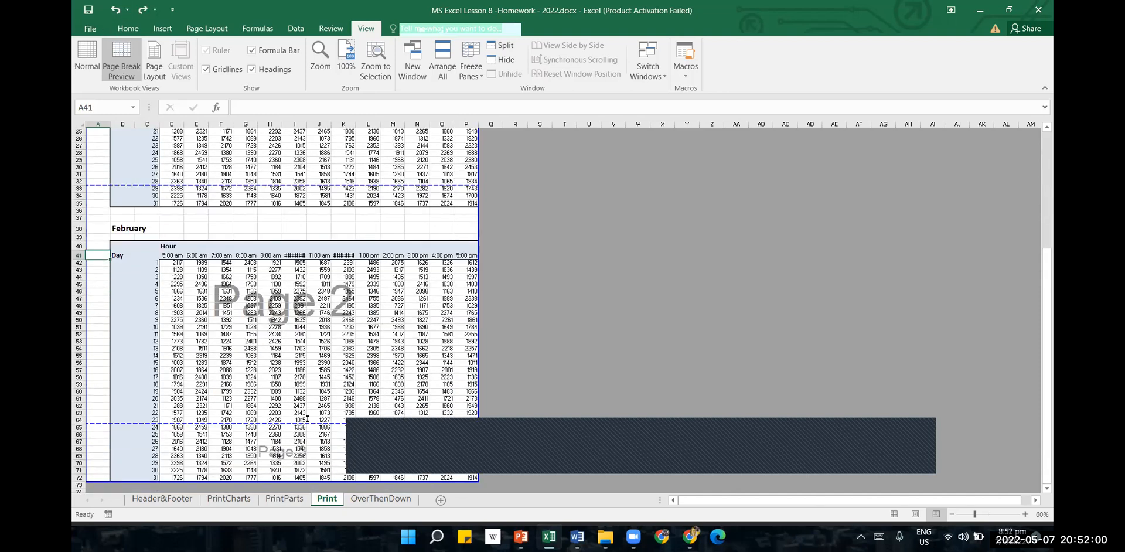
pyautogui.scroll(2, 310, 348)
pyautogui.moveTo(96, 221); pyautogui.dragTo(97, 257)
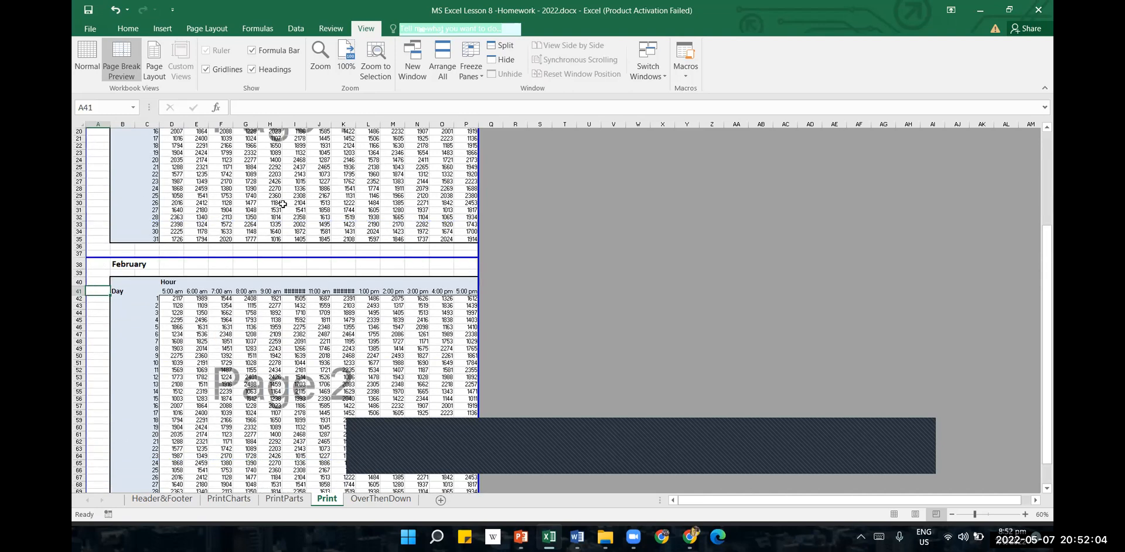
# - Preview both pages of the Print sheet in the print settings and return to the sheet
pyautogui.scroll(2, 283, 204)
pyautogui.scroll(-4, 296, 199)
pyautogui.scroll(-1, 287, 338)
pyautogui.click(90, 29)
pyautogui.click(90, 37)
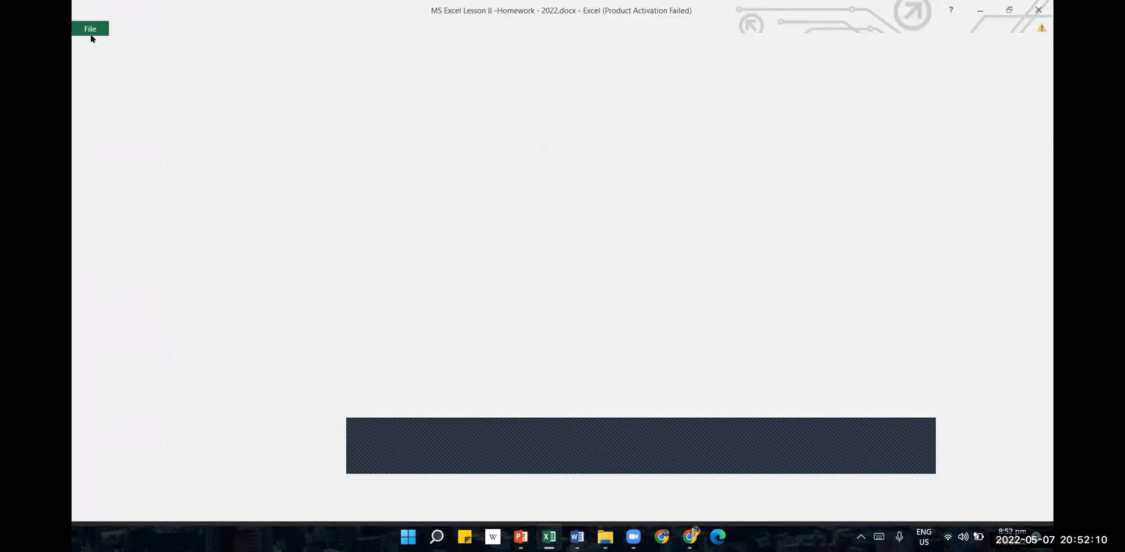
pyautogui.click(90, 29)
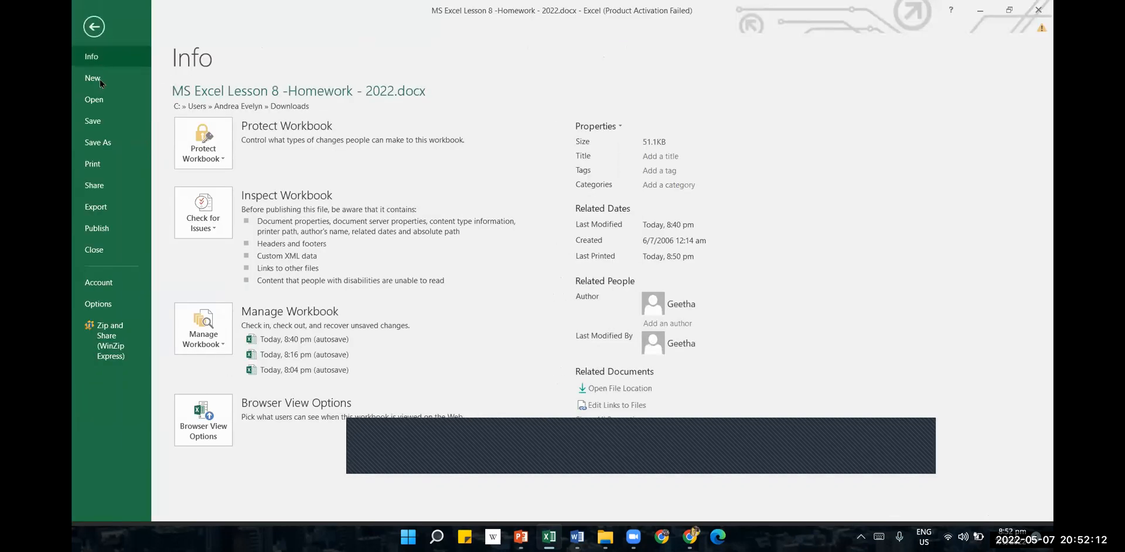
pyautogui.click(104, 171)
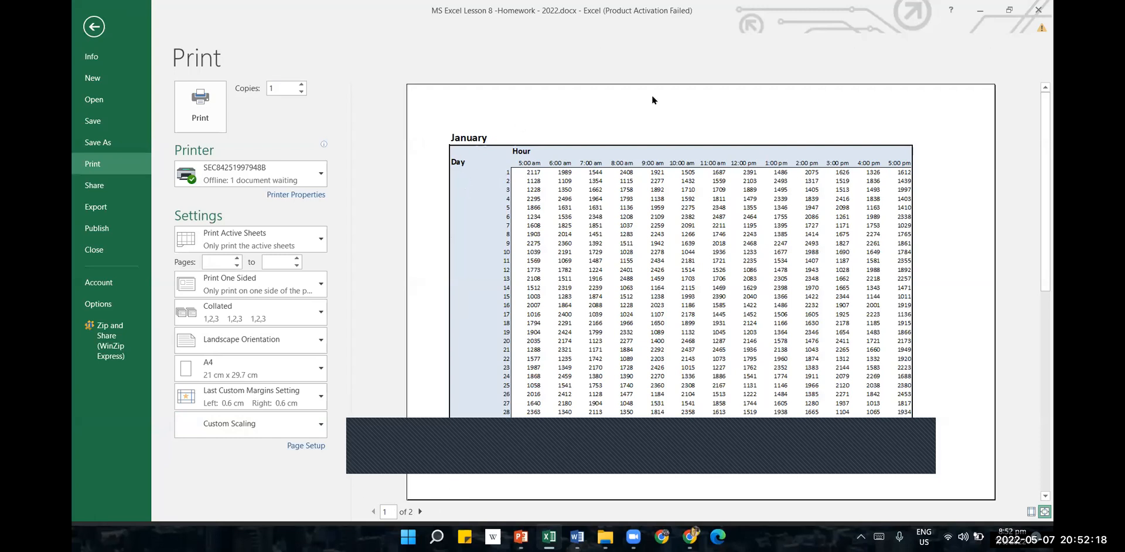
pyautogui.click(420, 511)
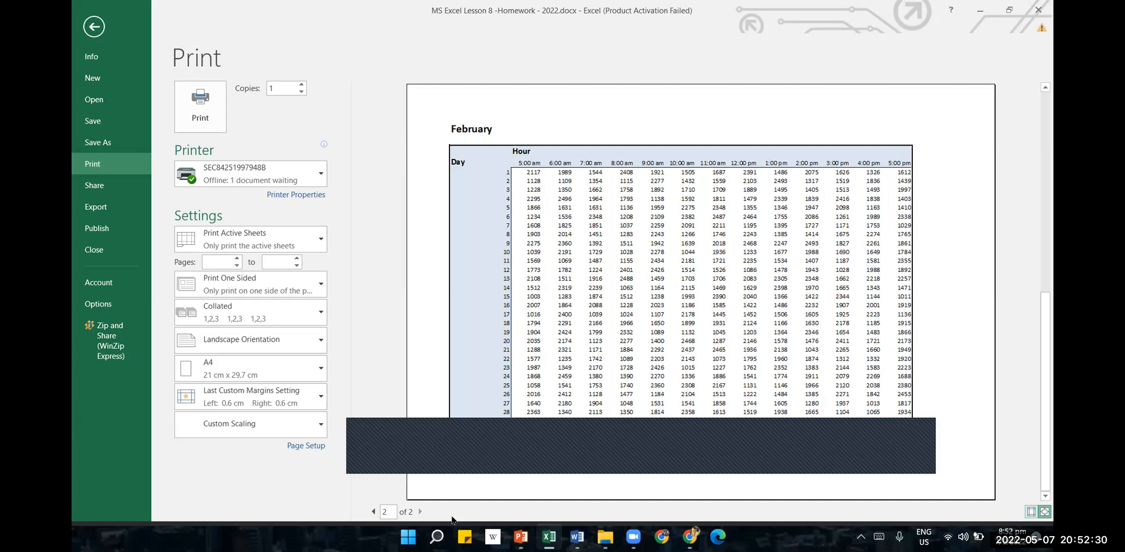
pyautogui.click(93, 29)
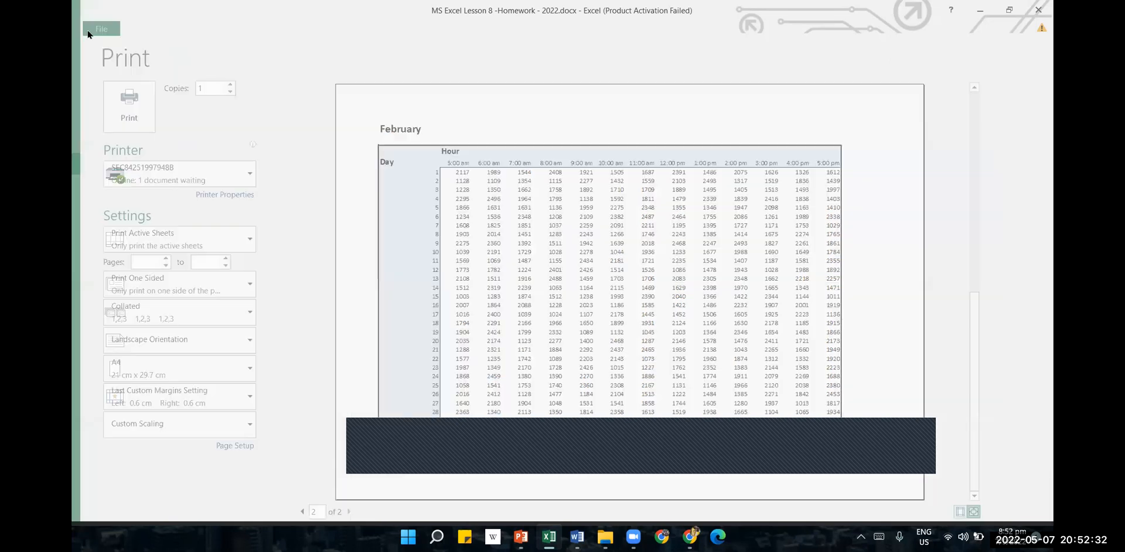
pyautogui.click(583, 317)
pyautogui.click(368, 305)
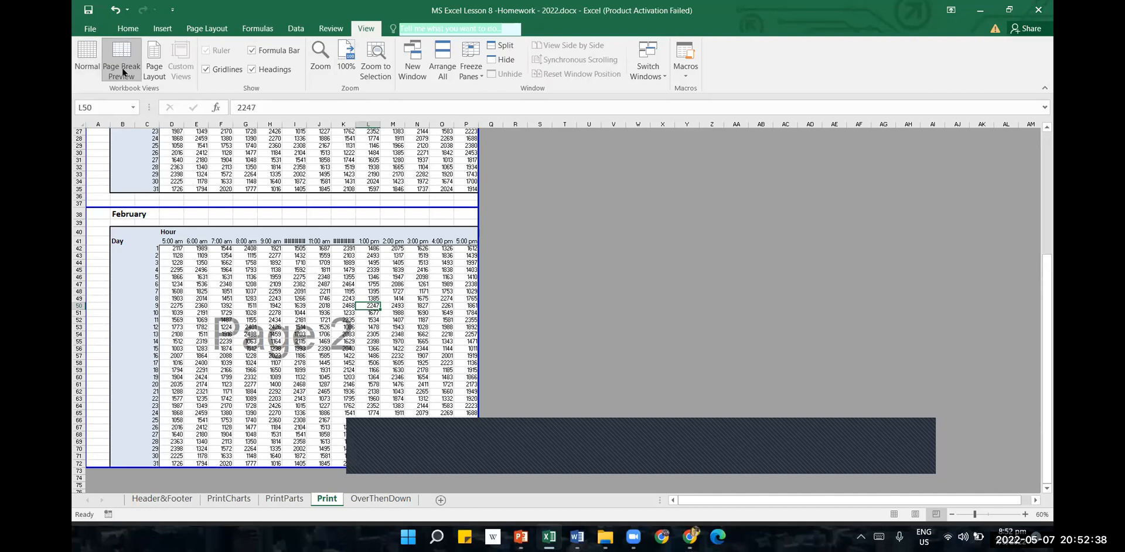
# - Move the Print sheet's vertical page boundary to between columns J and K, check the print preview, and return to the sheet
pyautogui.moveTo(479, 187); pyautogui.dragTo(317, 186)
pyautogui.click(612, 340)
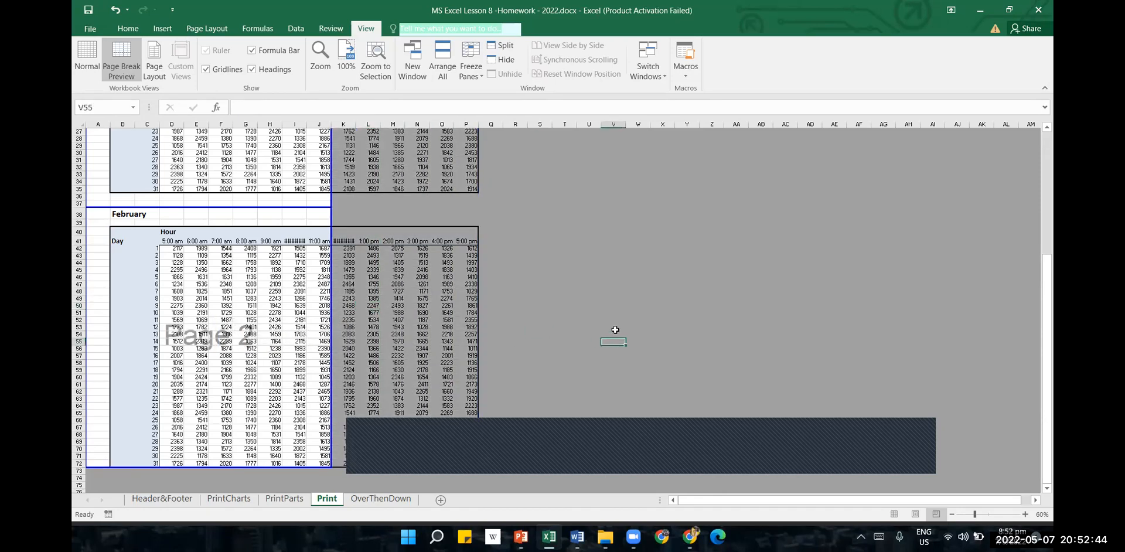
pyautogui.scroll(2, 542, 229)
pyautogui.scroll(4, 541, 230)
pyautogui.click(410, 224)
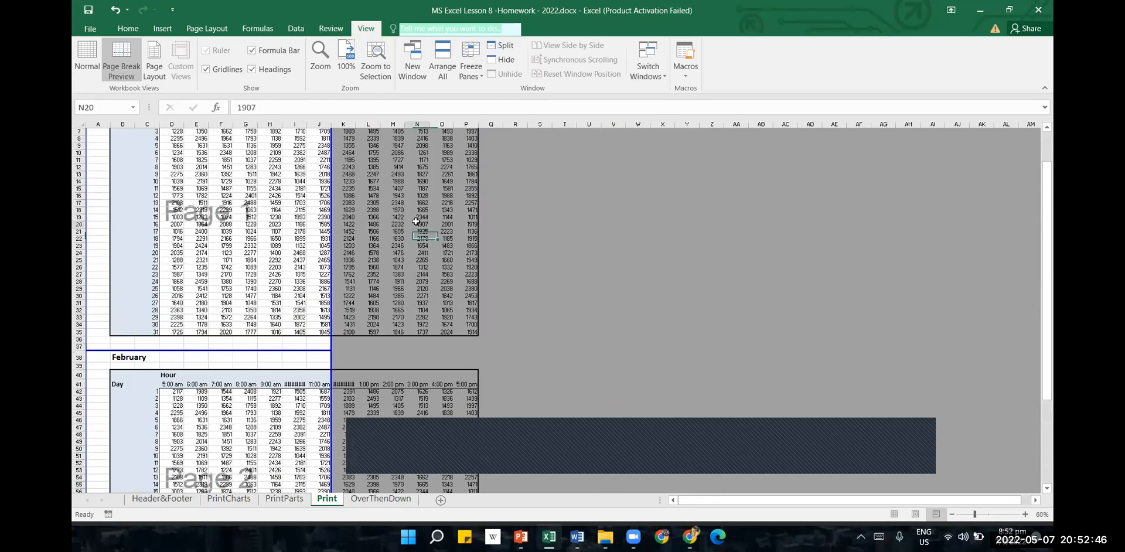
pyautogui.click(89, 29)
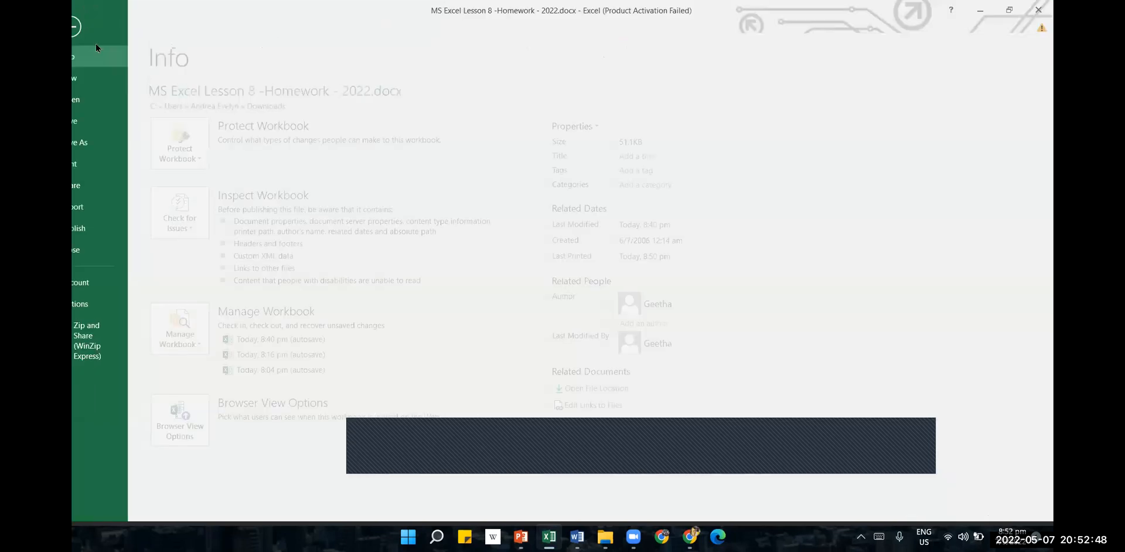
pyautogui.click(104, 166)
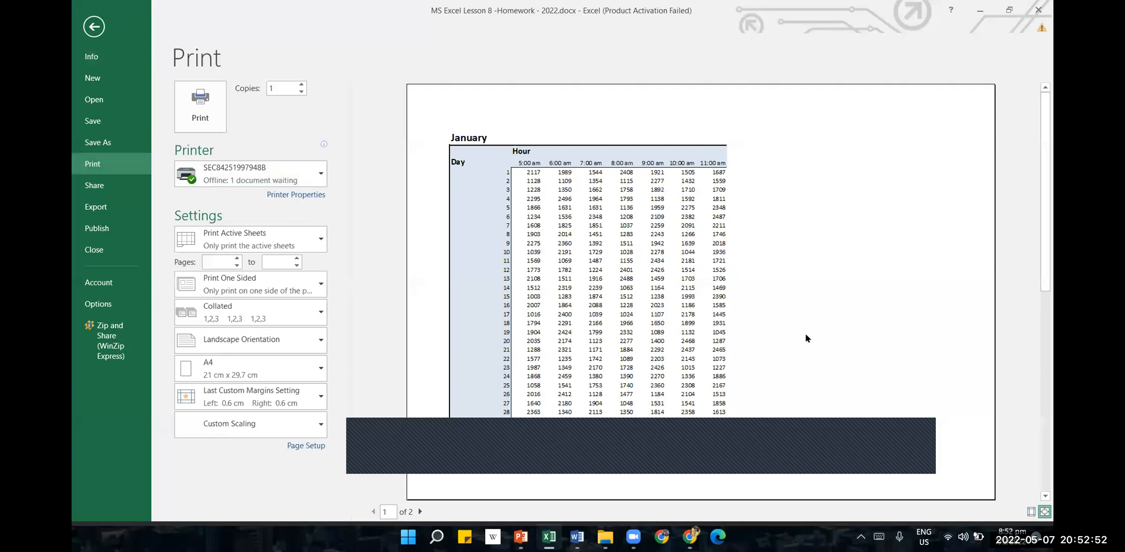
pyautogui.click(103, 28)
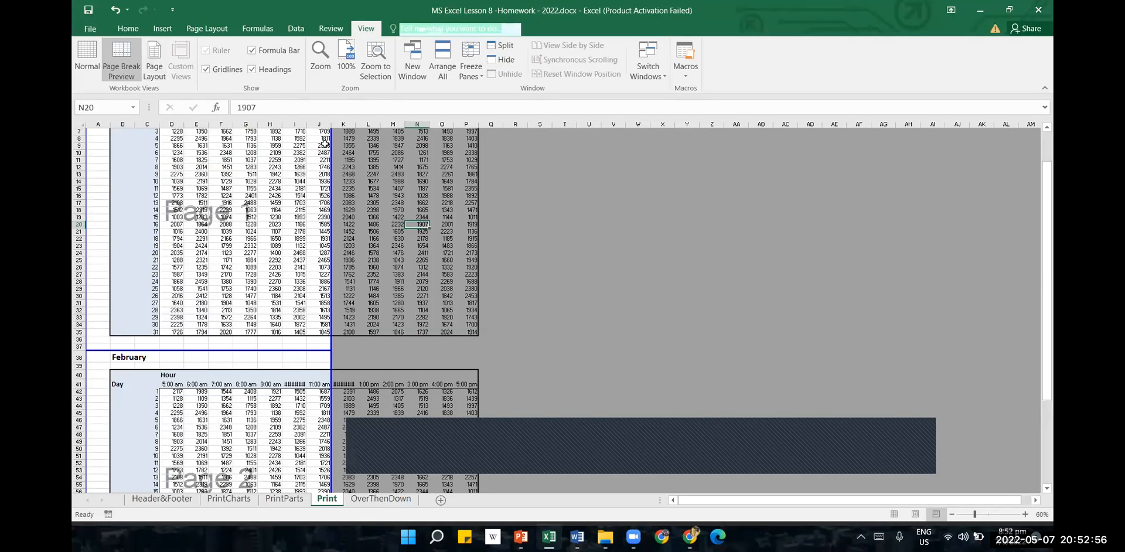
# - Move the vertical page boundary back to the outer edge of column P and check the print preview again
pyautogui.moveTo(331, 159); pyautogui.dragTo(478, 168)
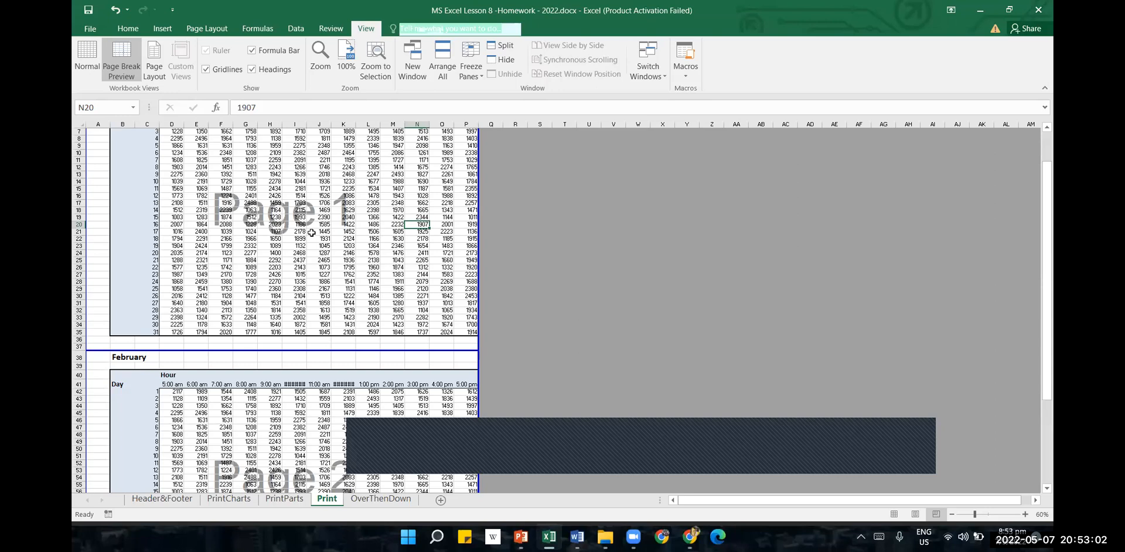
pyautogui.click(91, 29)
pyautogui.click(92, 167)
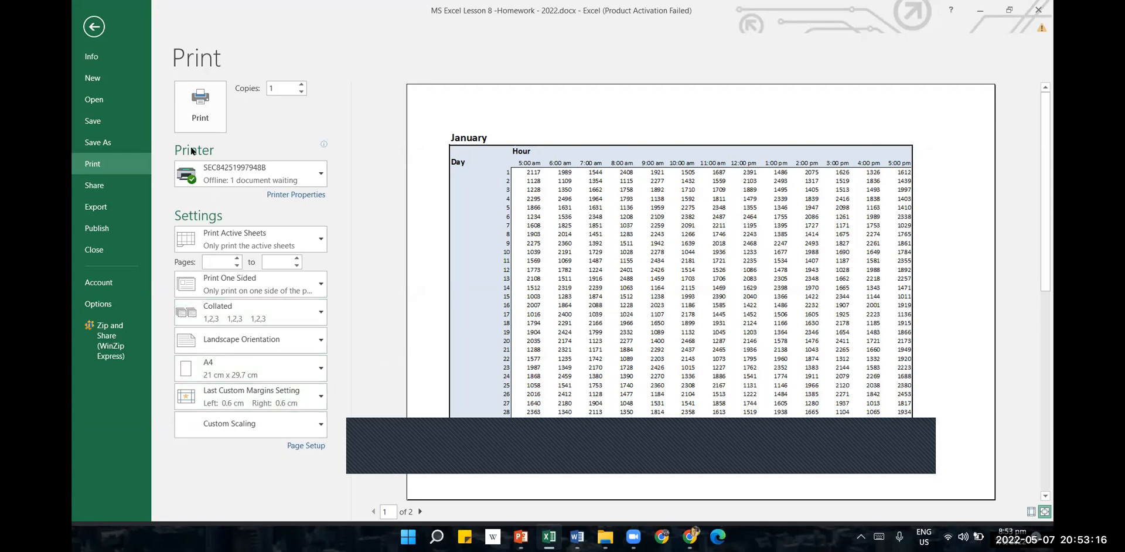
pyautogui.click(94, 26)
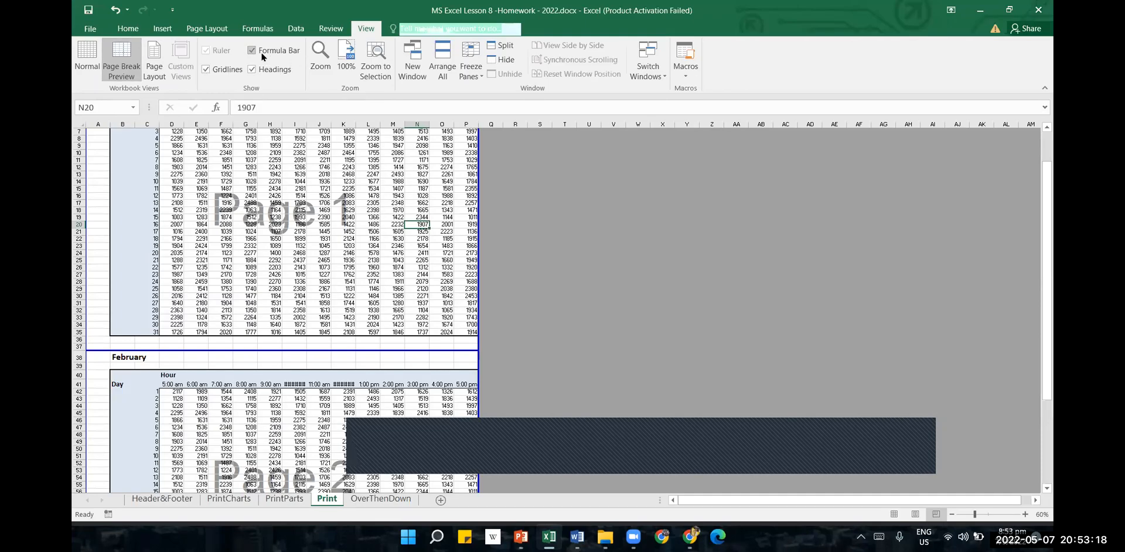
# - Look at the preset margin options, open the print settings, and apply Normal margins
pyautogui.click(206, 28)
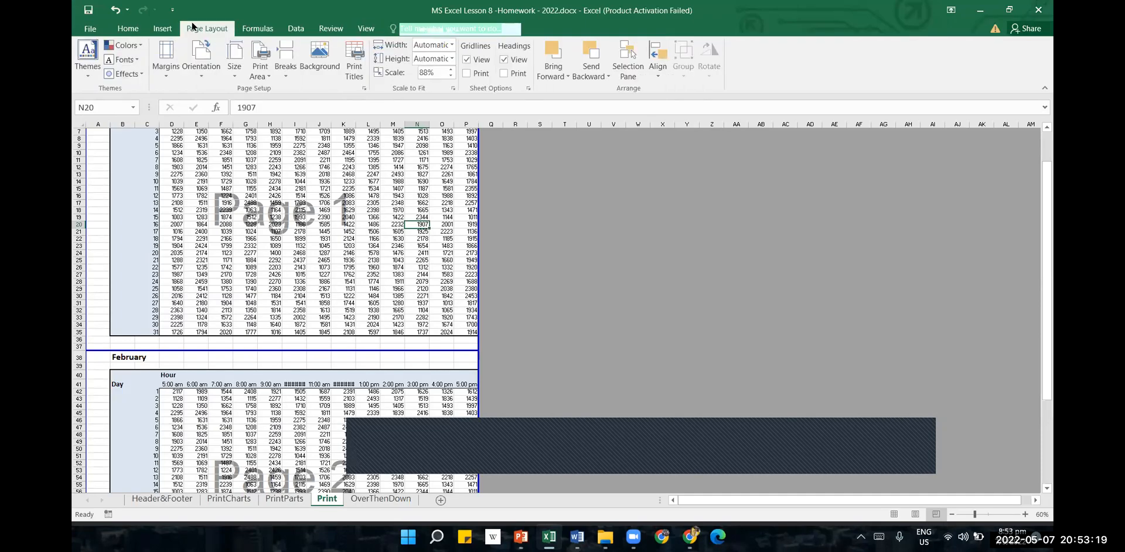
pyautogui.click(180, 78)
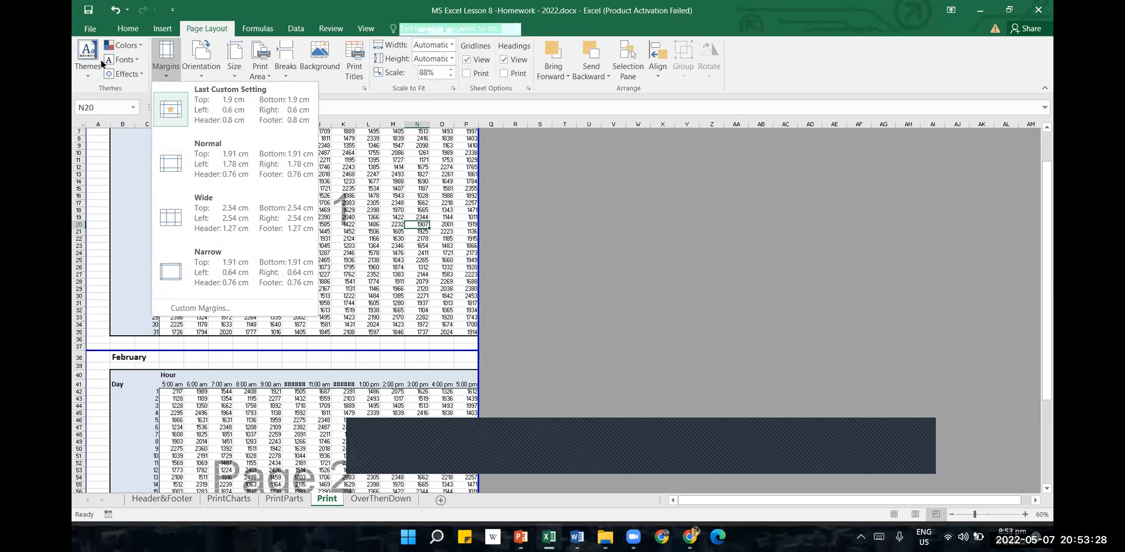
pyautogui.click(93, 30)
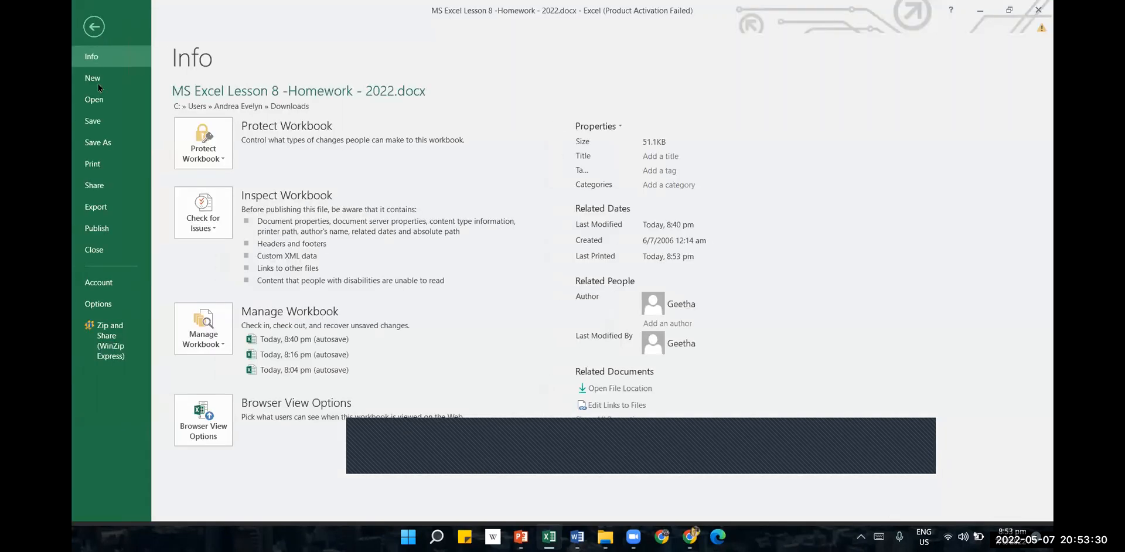
pyautogui.click(98, 167)
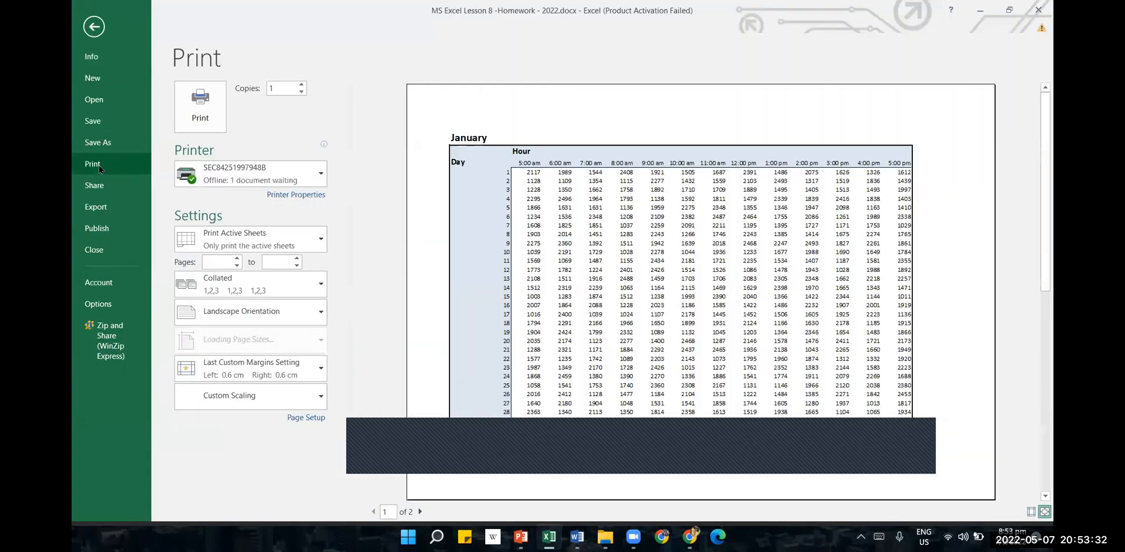
pyautogui.click(311, 397)
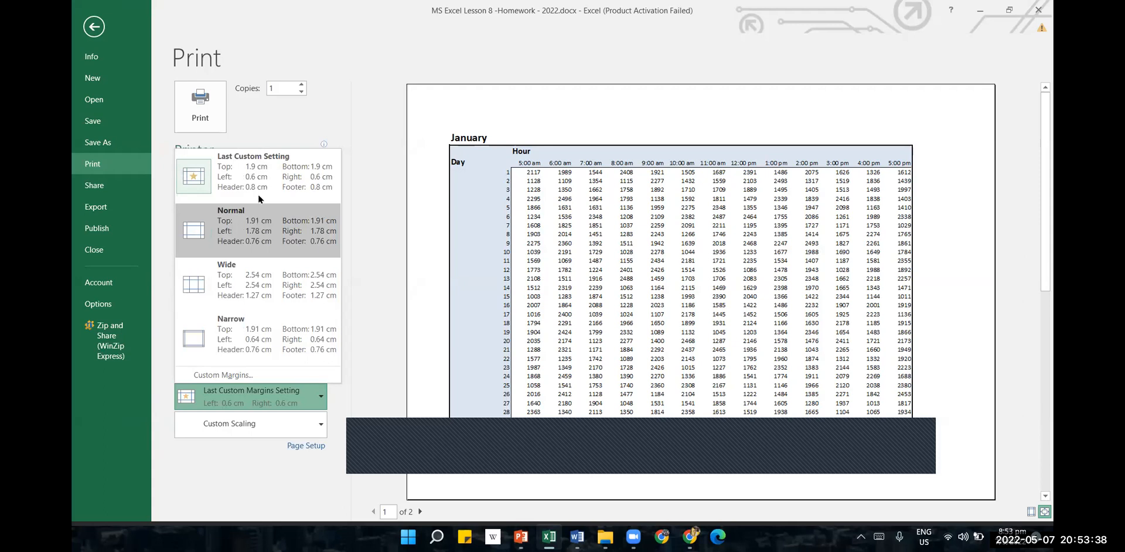
pyautogui.click(259, 220)
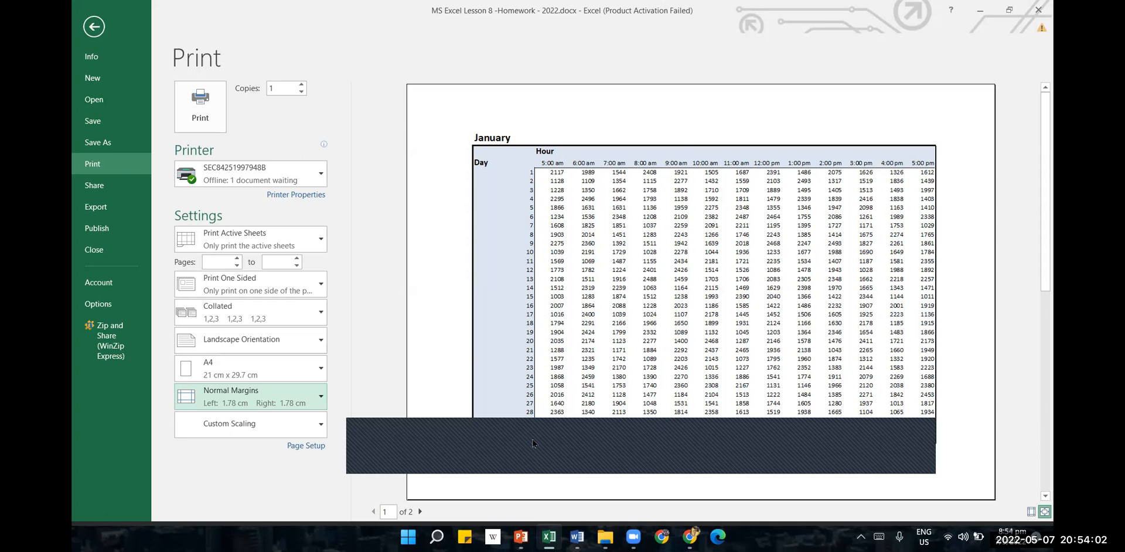
pyautogui.click(502, 444)
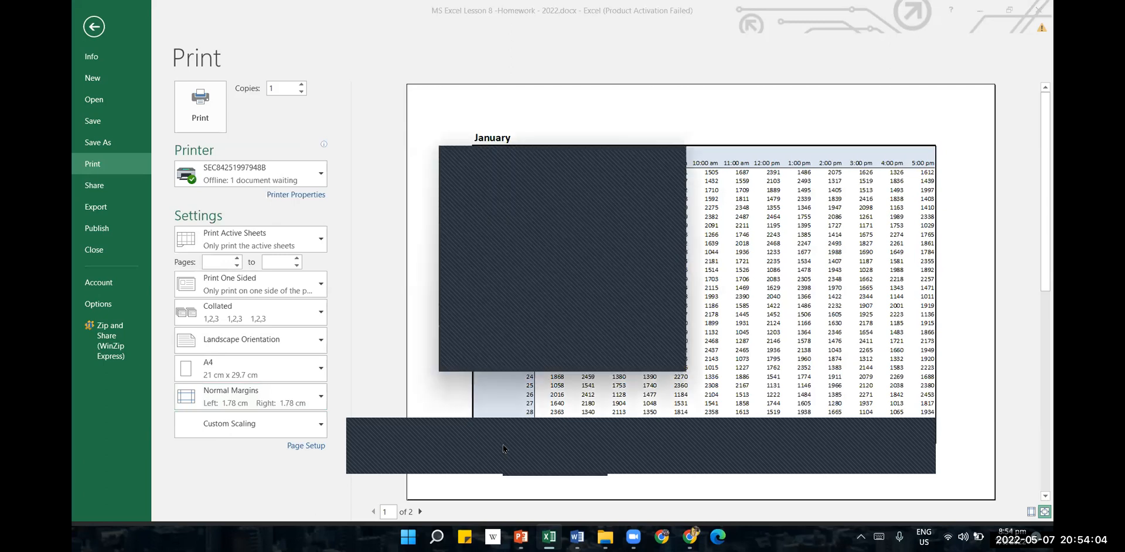
pyautogui.click(614, 153)
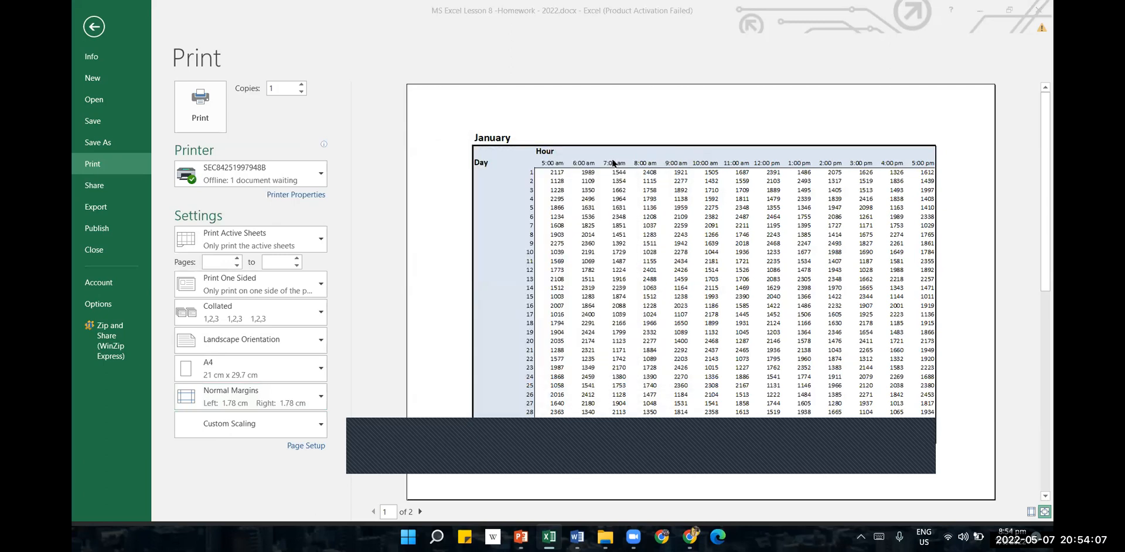
# - Switch the print margins to the Narrow preset
pyautogui.click(309, 402)
pyautogui.click(317, 396)
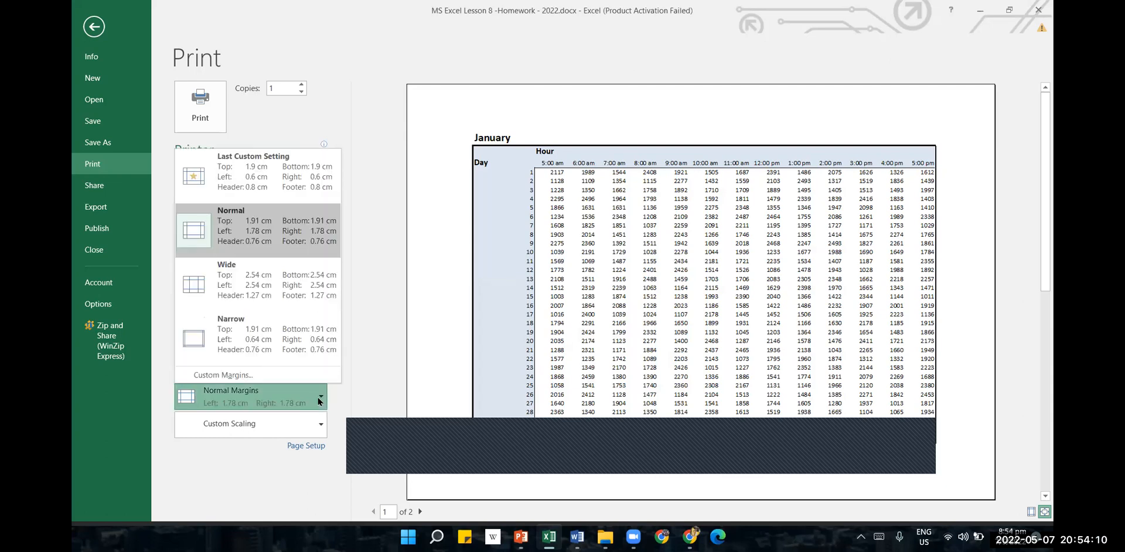
pyautogui.click(292, 347)
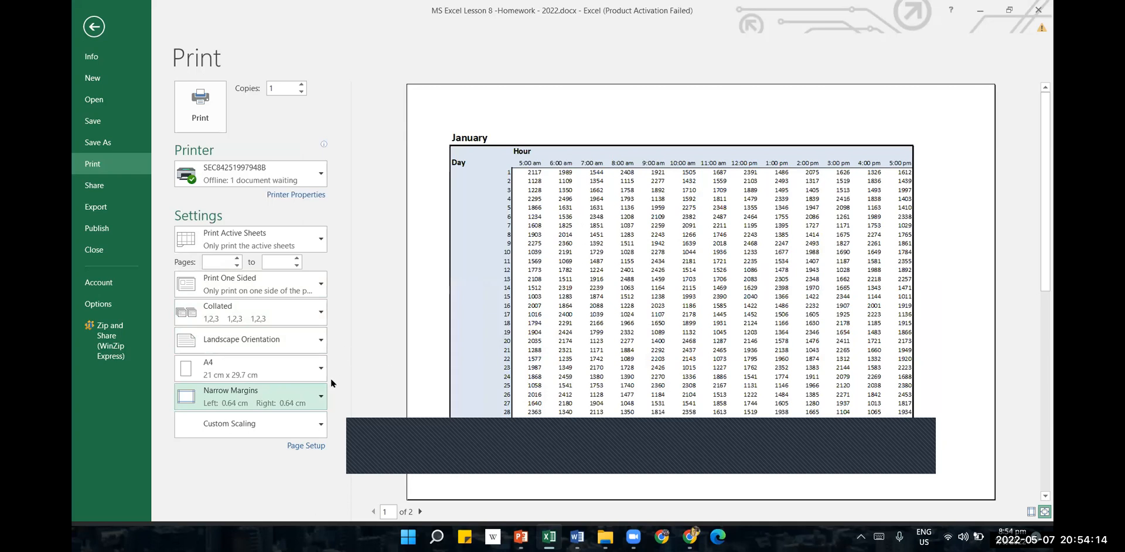
# - Try the Wide margins preset and page through the preview up to page 4
pyautogui.click(313, 407)
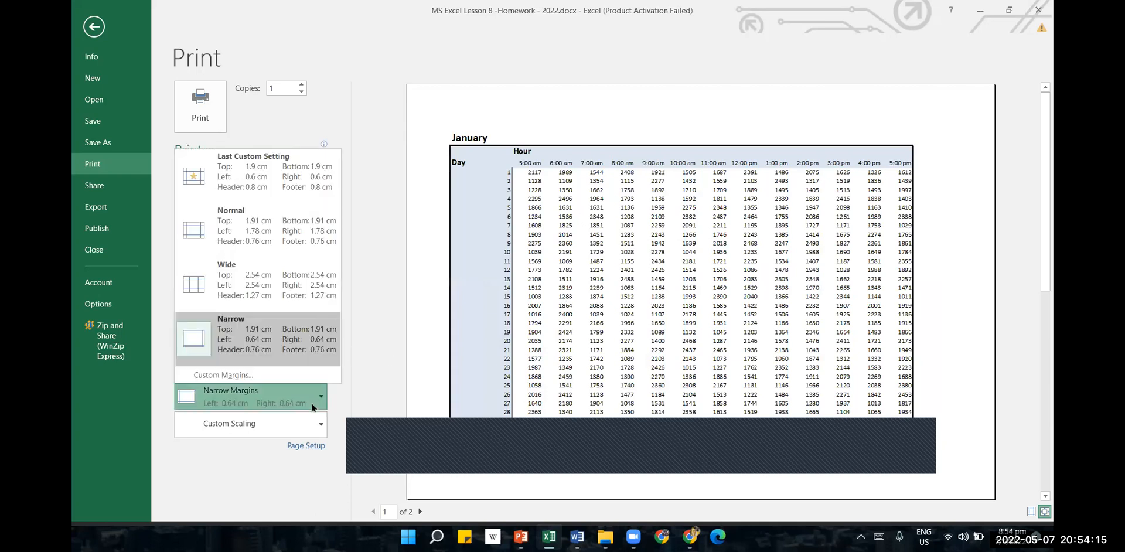
pyautogui.click(310, 287)
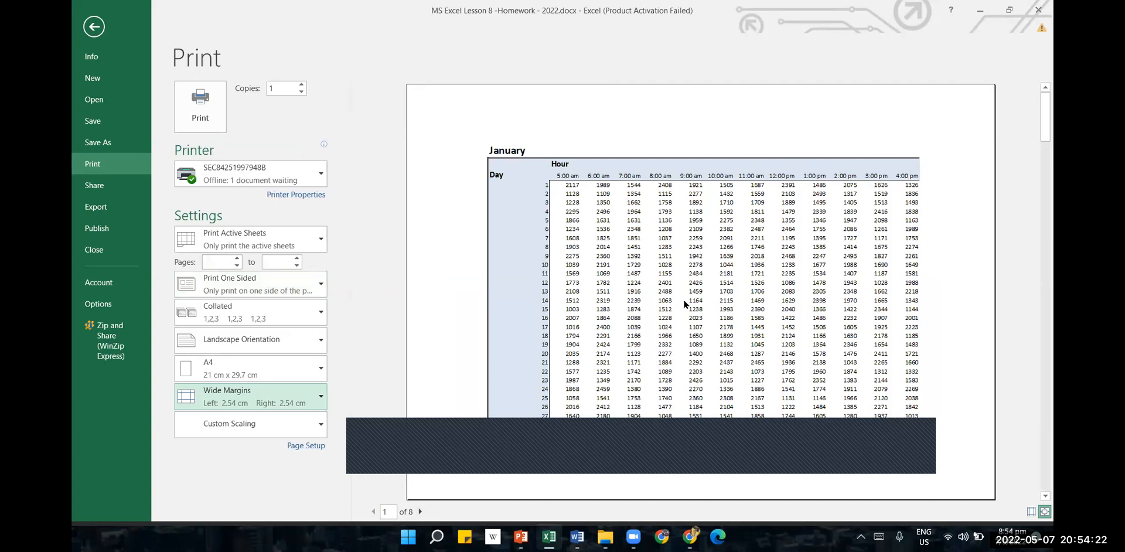
pyautogui.click(421, 513)
pyautogui.click(422, 513)
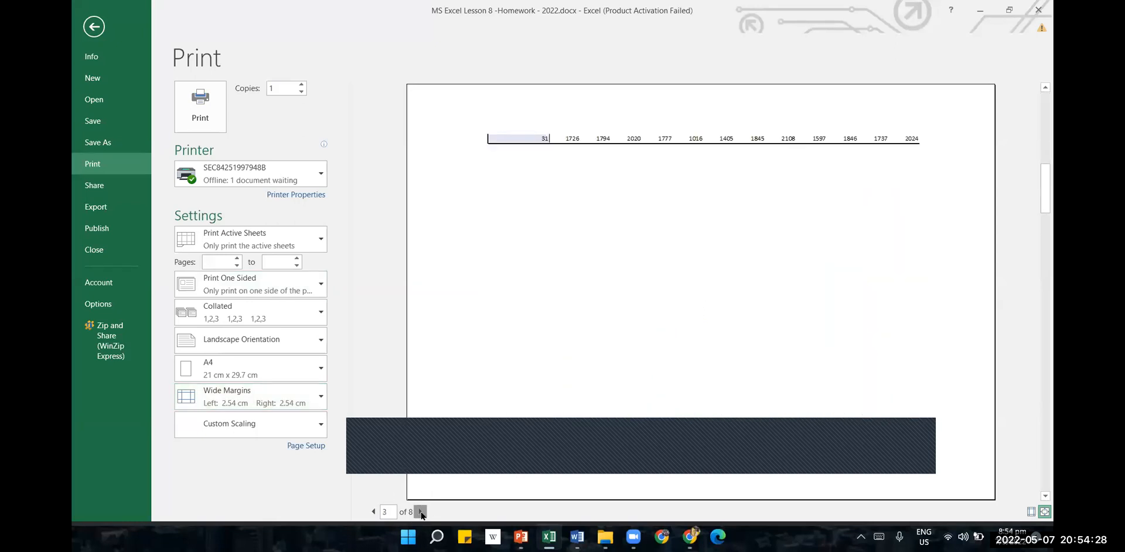
pyautogui.click(421, 513)
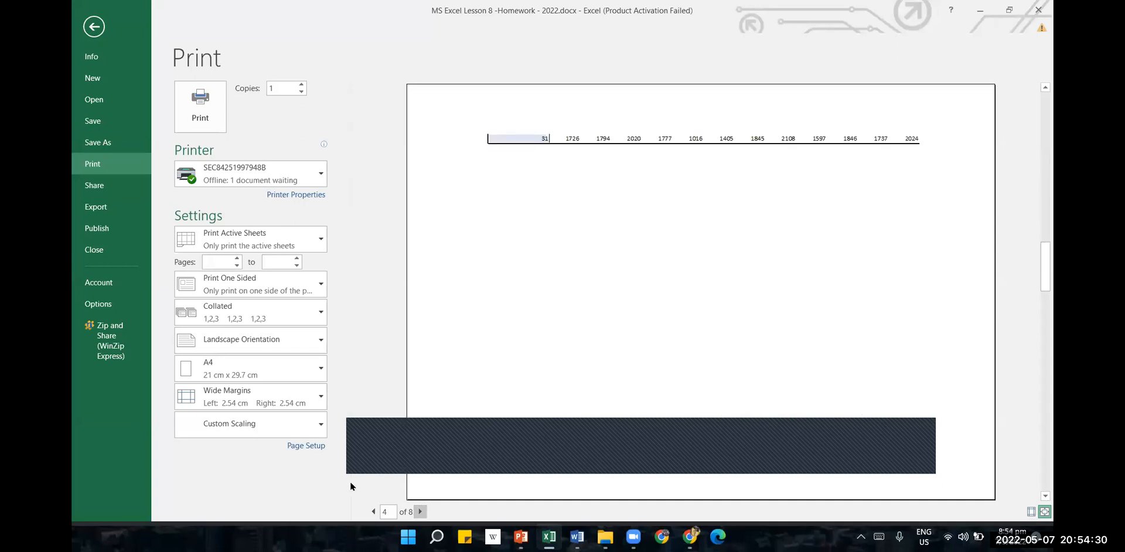
# - Set the print margins back to the Normal preset
pyautogui.click(311, 401)
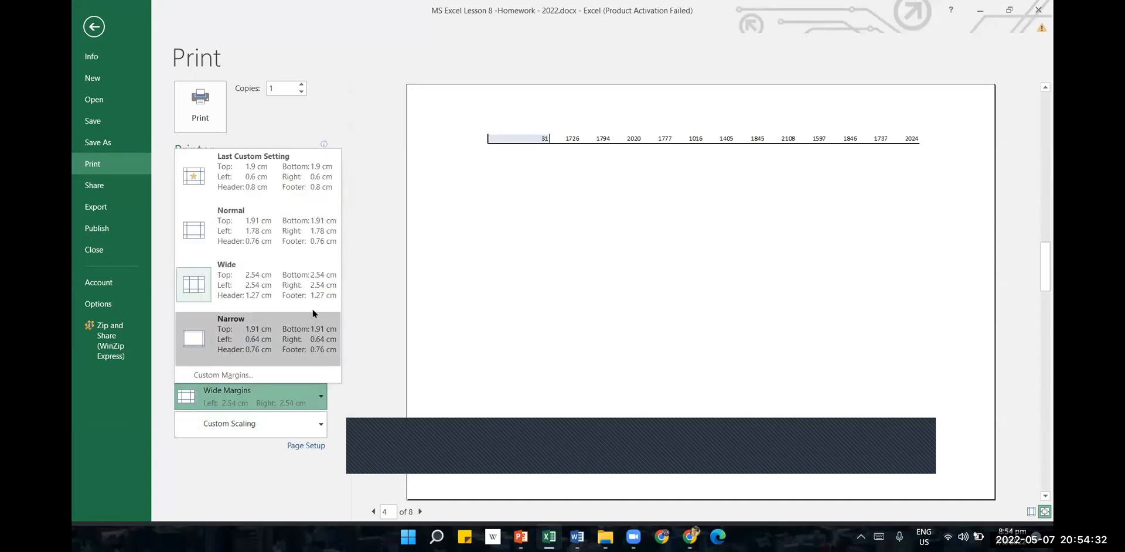
pyautogui.click(306, 237)
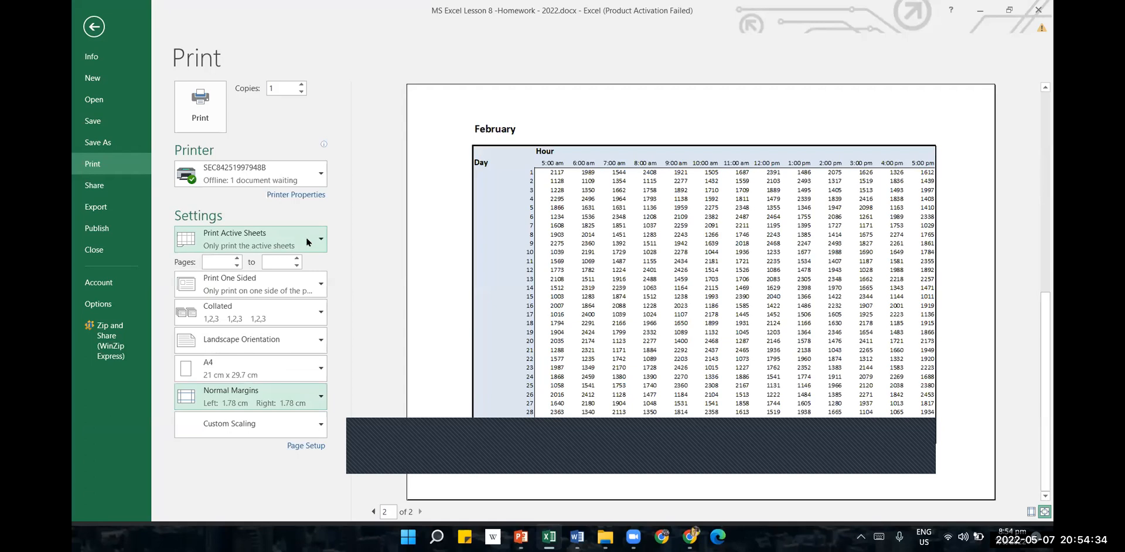
pyautogui.click(318, 397)
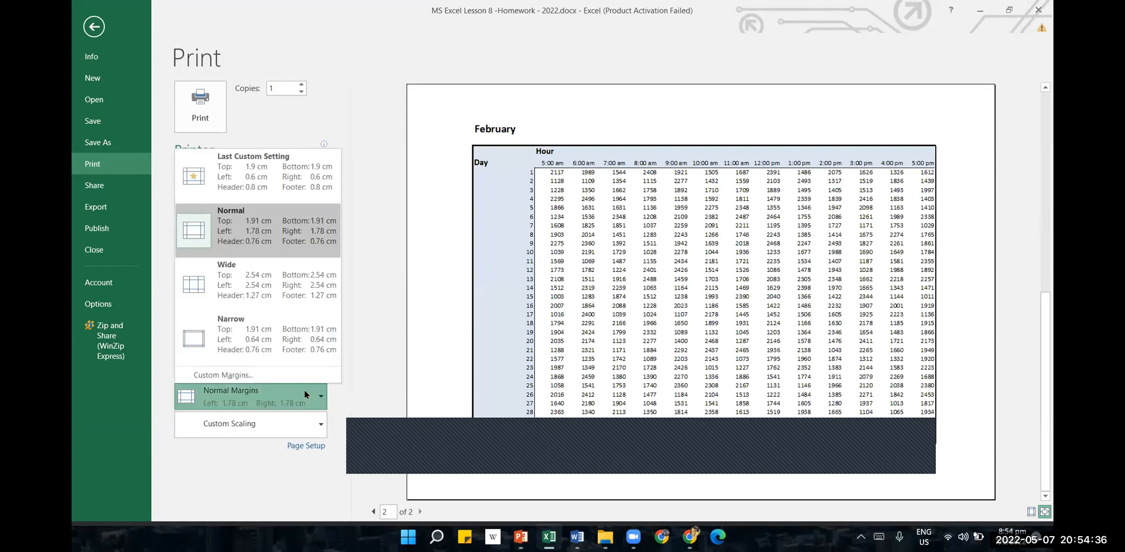
pyautogui.click(262, 375)
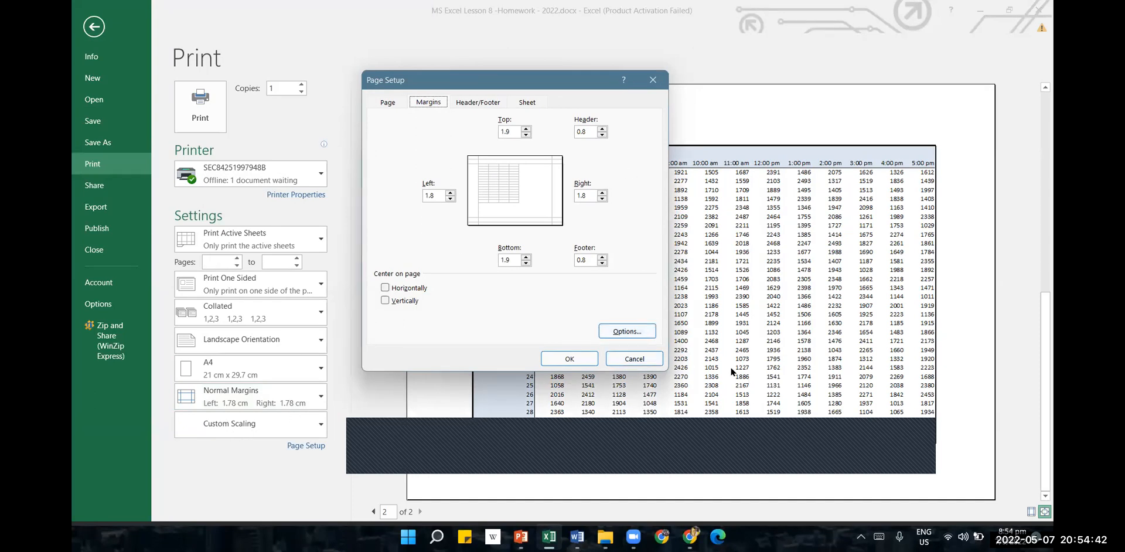
pyautogui.click(643, 360)
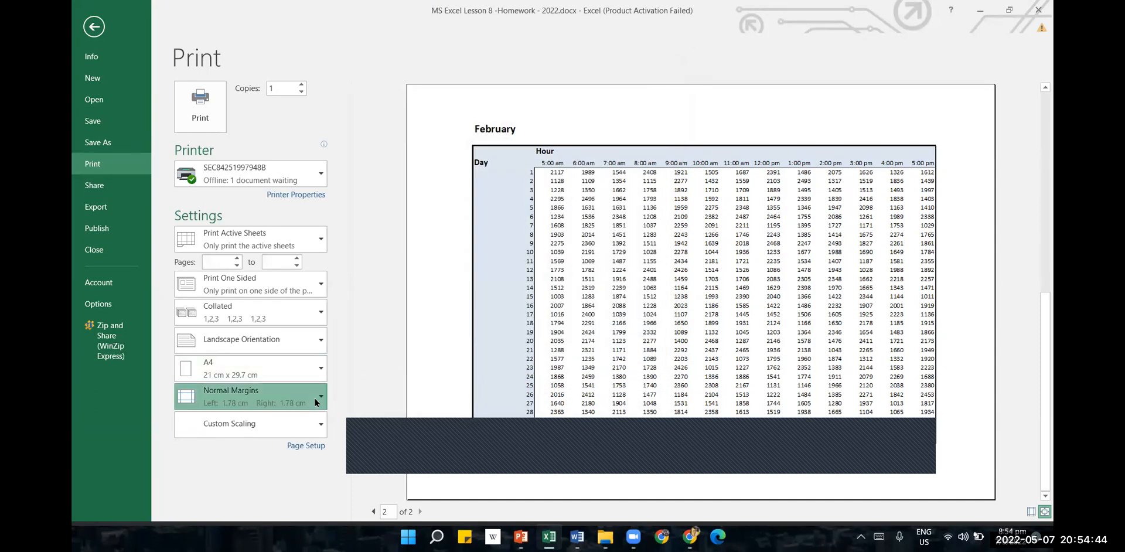
# - Open the custom margins and set the top margin to 2.4 cm and the header margin to 1.8 cm
pyautogui.click(314, 397)
pyautogui.click(249, 374)
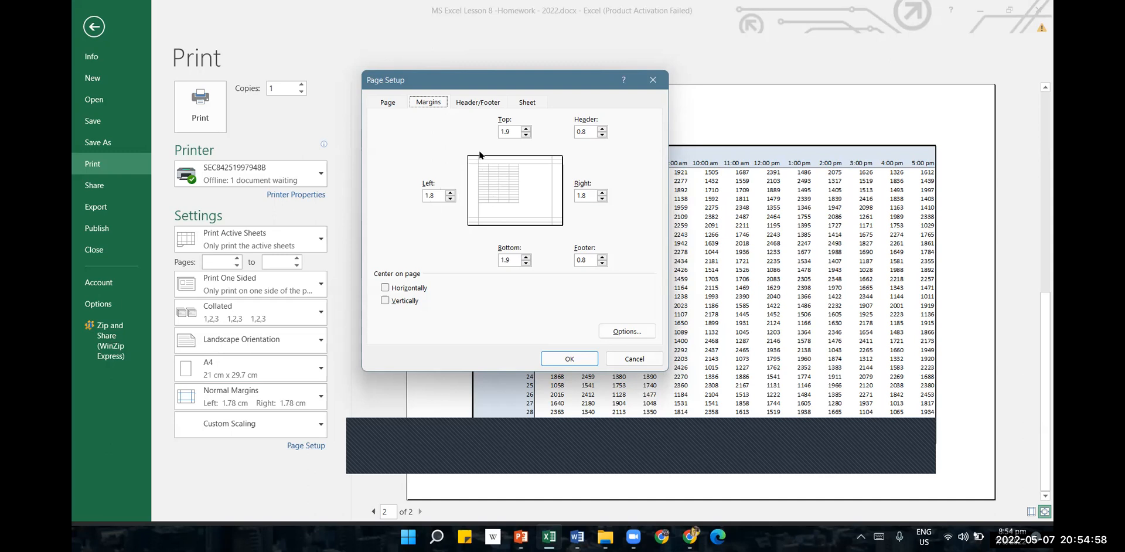
pyautogui.click(527, 130)
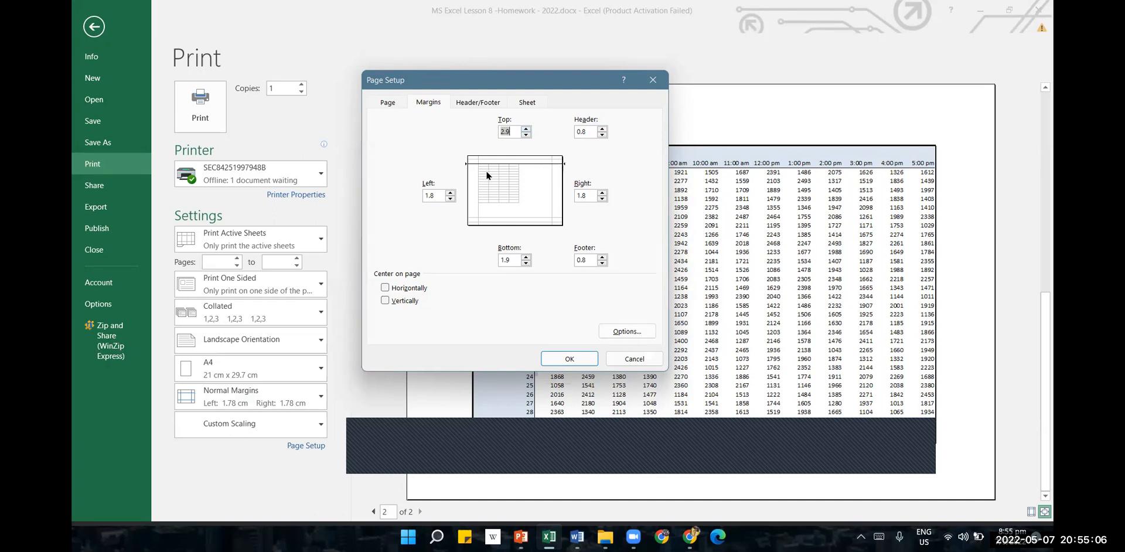
pyautogui.doubleClick(526, 129)
pyautogui.click(526, 136)
pyautogui.click(525, 135)
pyautogui.click(525, 134)
pyautogui.click(525, 129)
pyautogui.click(525, 130)
pyautogui.click(603, 129)
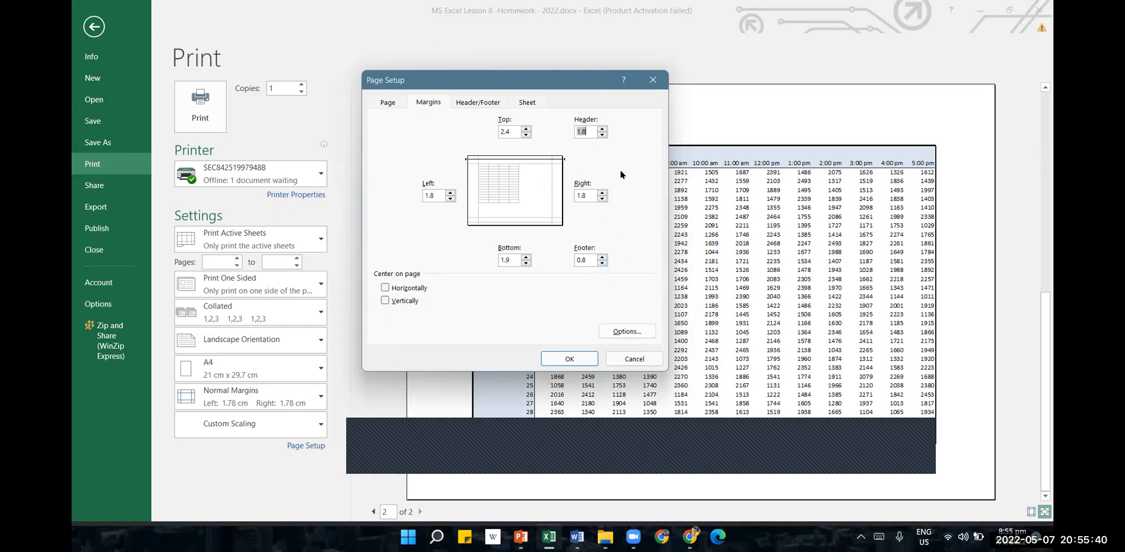
# - Try centring the content on the page horizontally and vertically, and clear both centring options again
pyautogui.click(386, 288)
pyautogui.click(385, 300)
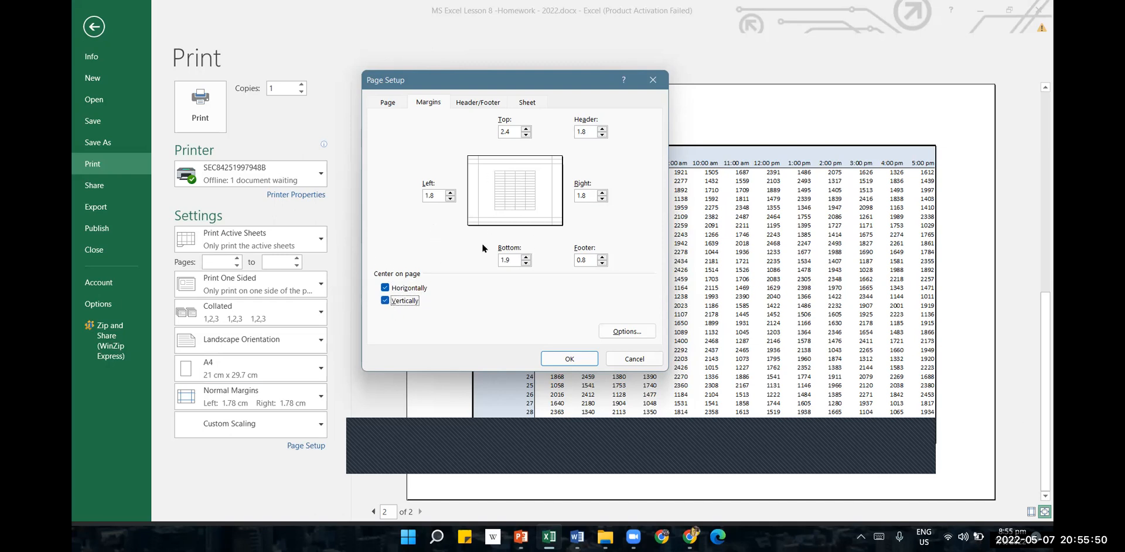
pyautogui.click(385, 300)
pyautogui.click(385, 287)
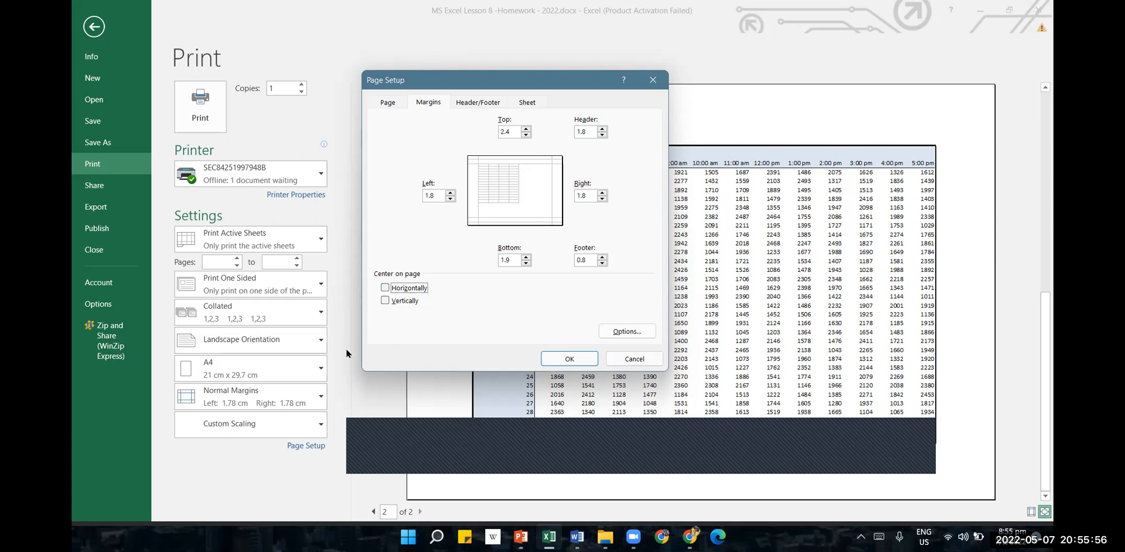
# - Centre the content on the page both horizontally and vertically and apply the custom page setup
pyautogui.click(385, 289)
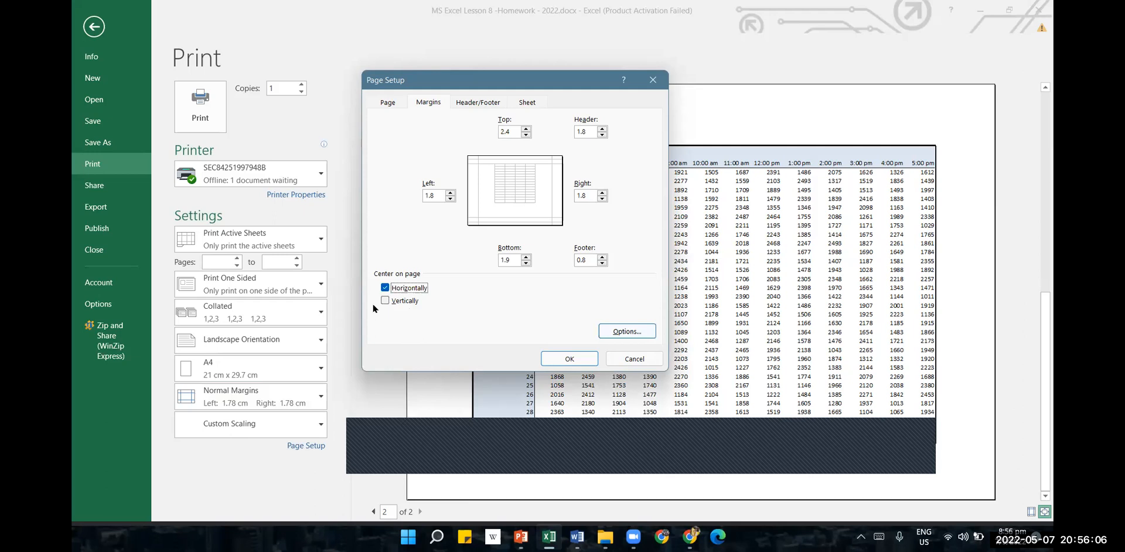
pyautogui.click(394, 307)
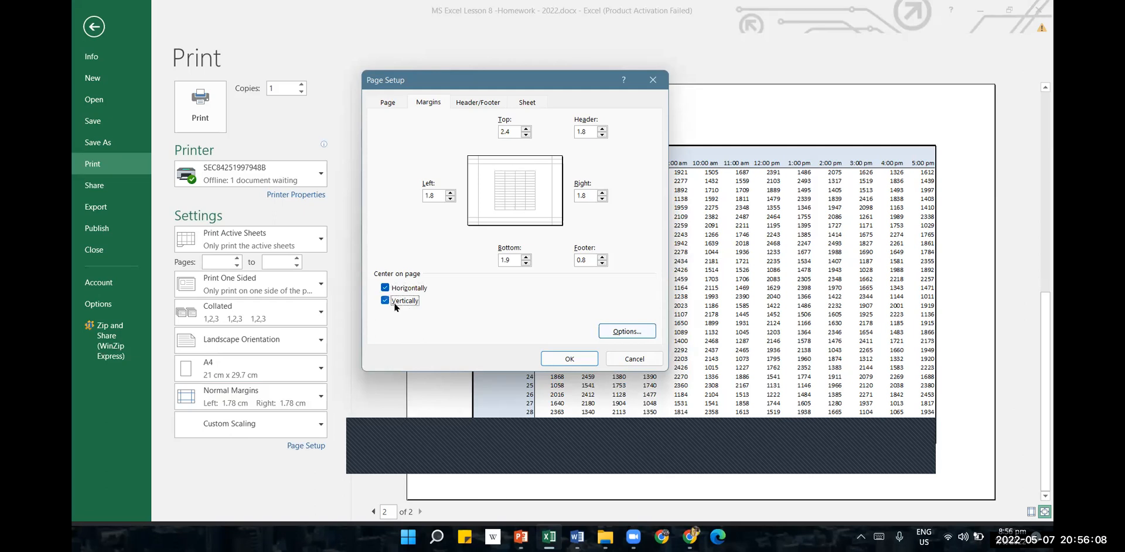
pyautogui.click(564, 356)
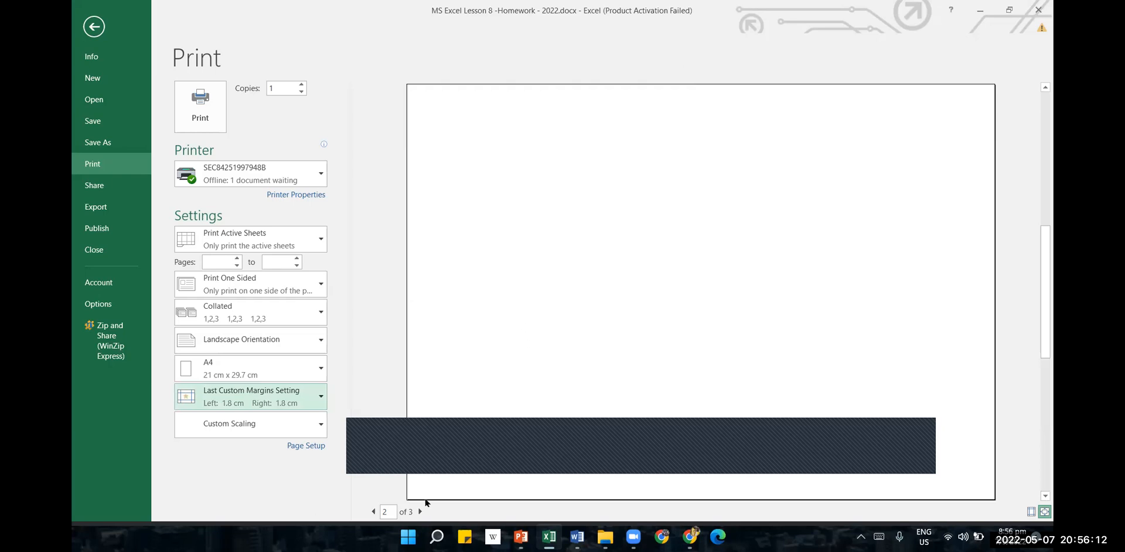
# - Page through the print preview from page 1 to page 3 to check the new margins
pyautogui.click(373, 511)
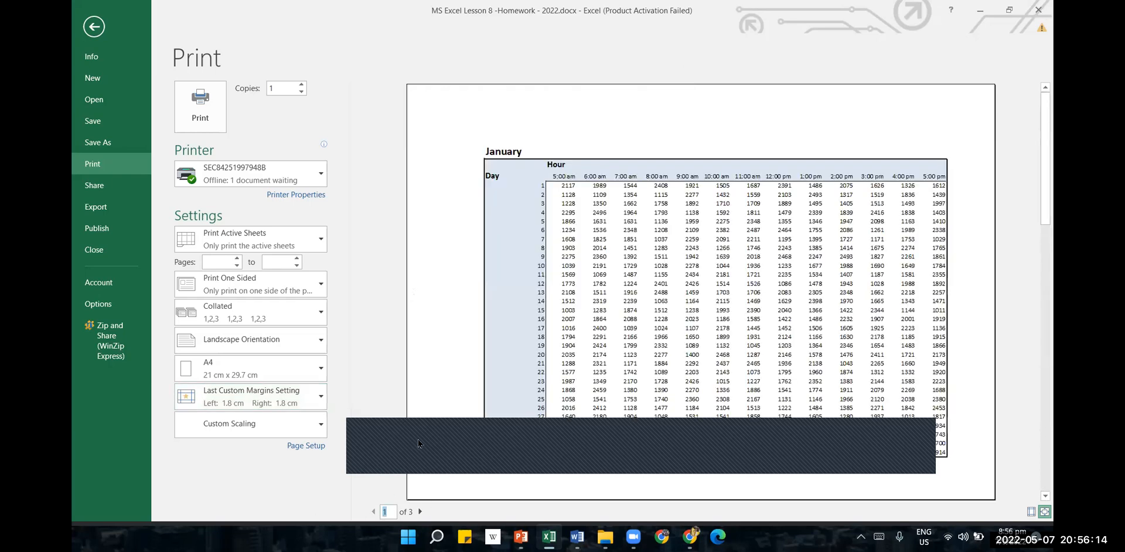
pyautogui.click(420, 511)
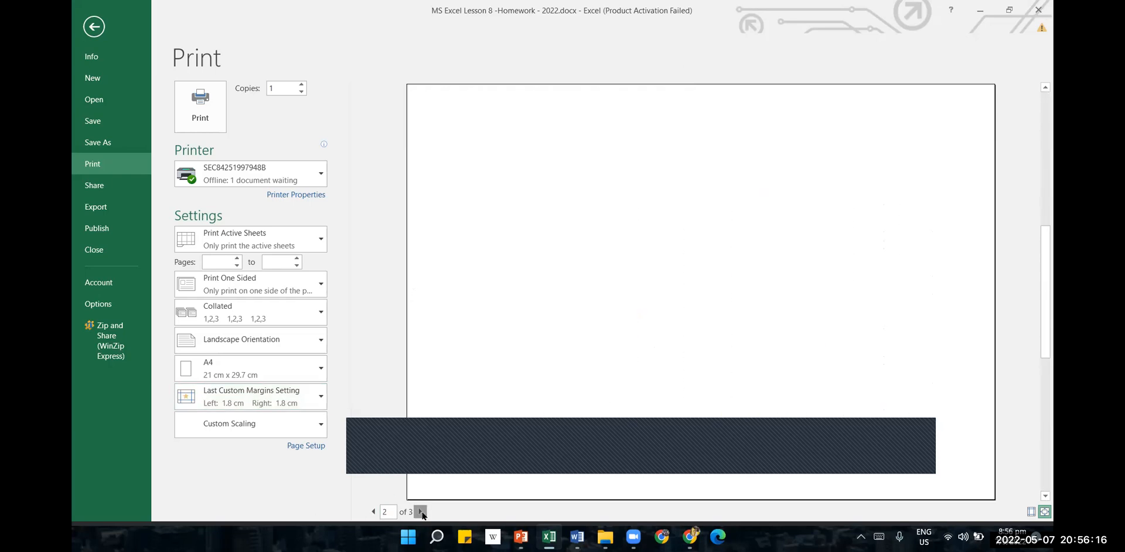
pyautogui.click(420, 511)
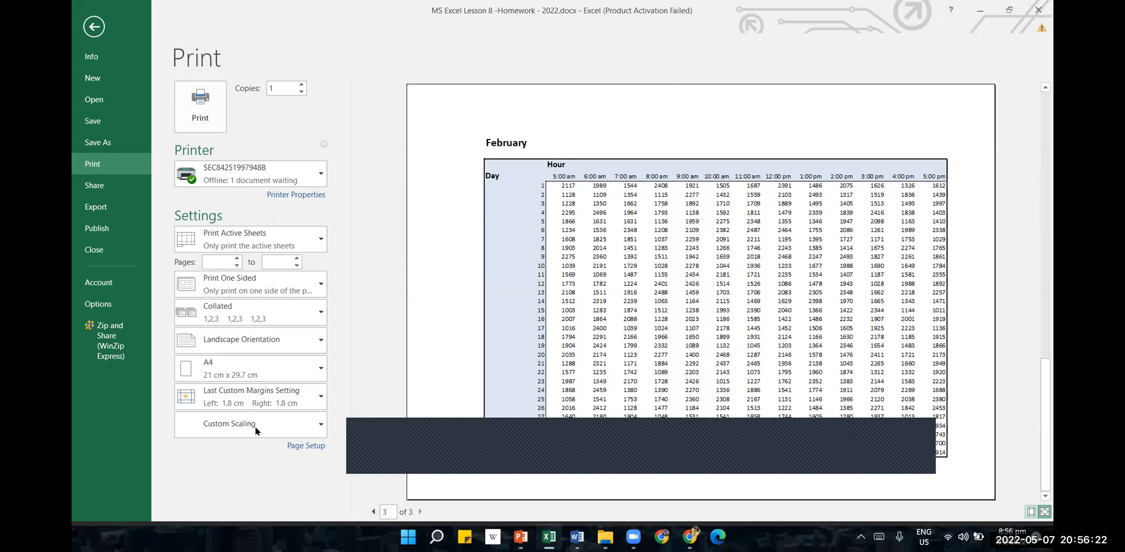
# - Return to the worksheet and look at the margin presets offered in its page layout settings
pyautogui.click(93, 27)
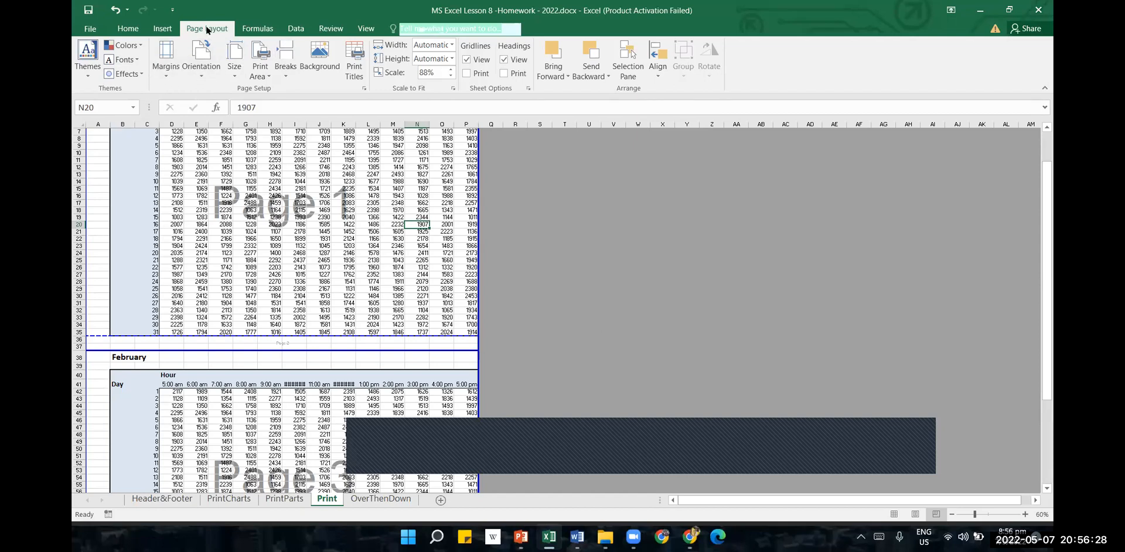
pyautogui.click(165, 79)
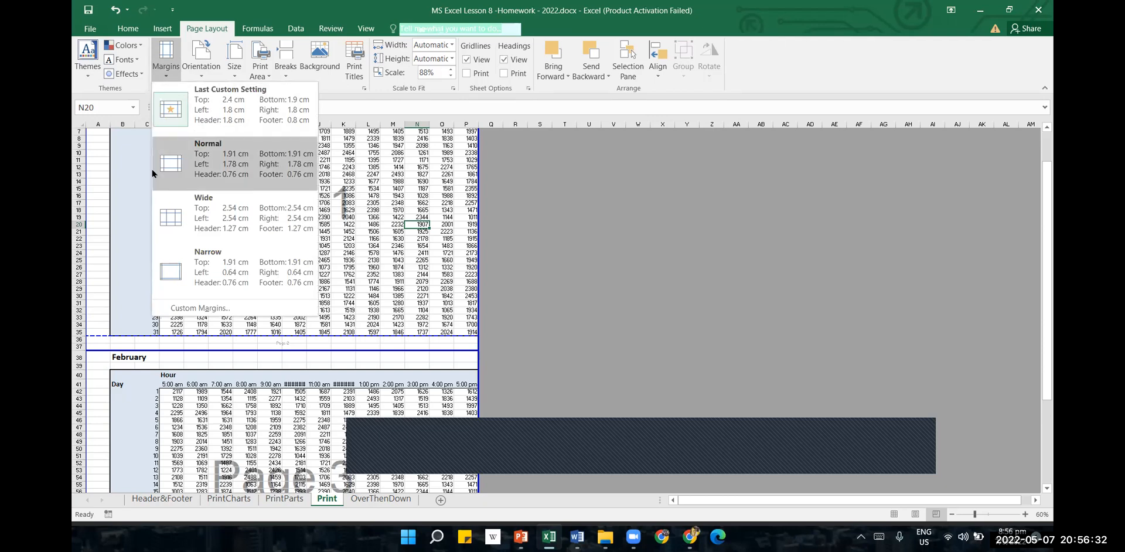
pyautogui.click(574, 170)
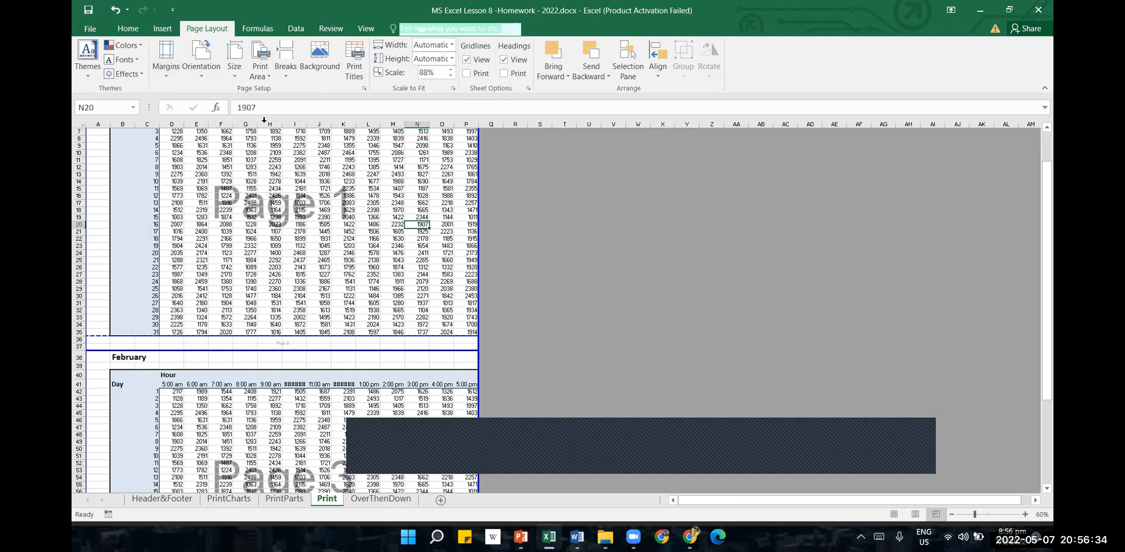
# - Try Portrait orientation on the Print sheet, restore Landscape, and look at the available paper sizes
pyautogui.click(202, 81)
pyautogui.click(202, 95)
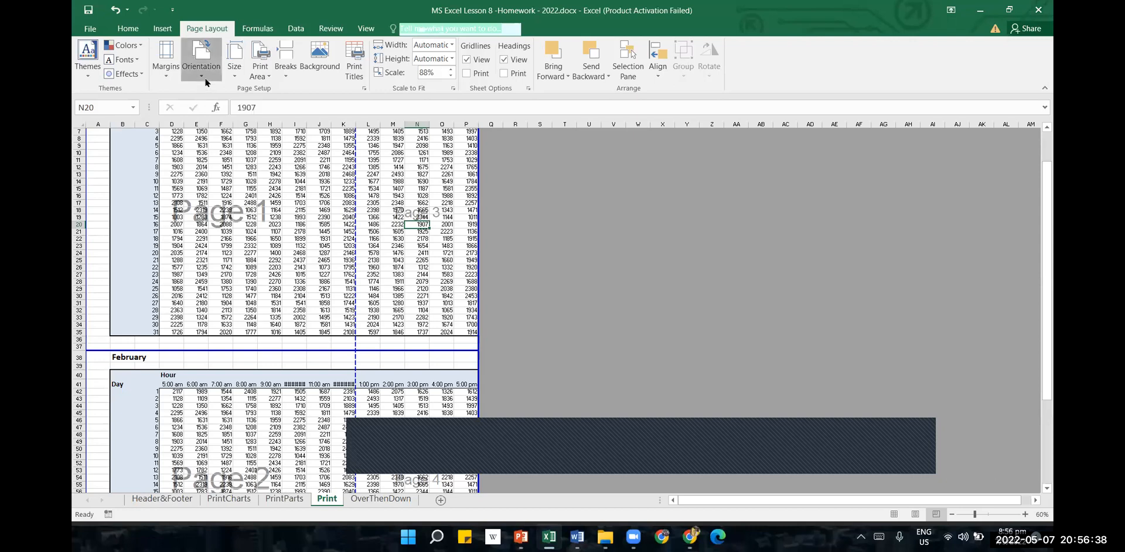
pyautogui.click(202, 79)
pyautogui.click(205, 120)
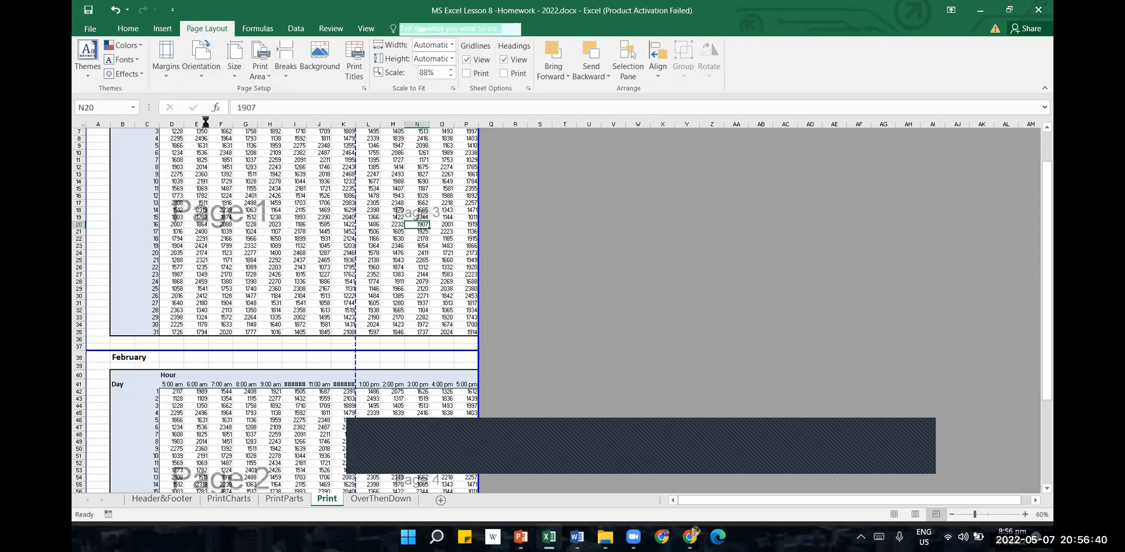
pyautogui.click(235, 69)
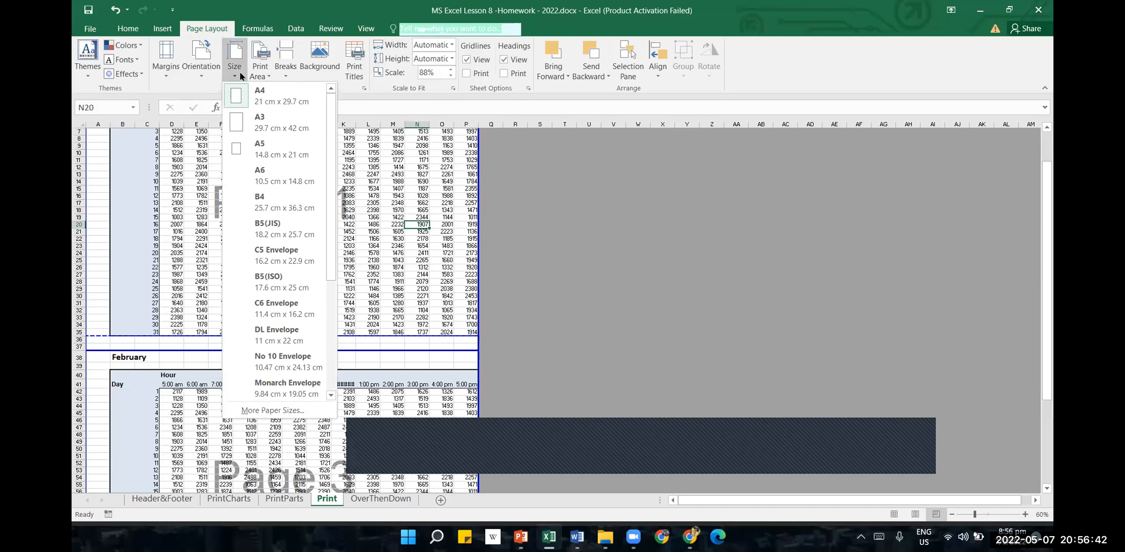
pyautogui.click(725, 263)
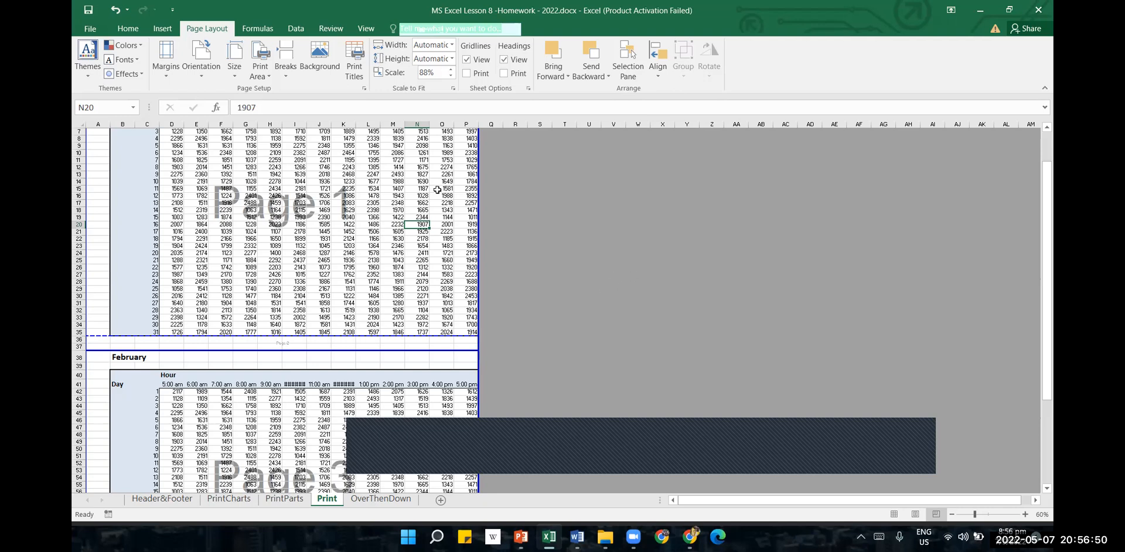
# - Switch the Print sheet from Page Break Preview to Normal view and select empty cell X11
pyautogui.click(366, 29)
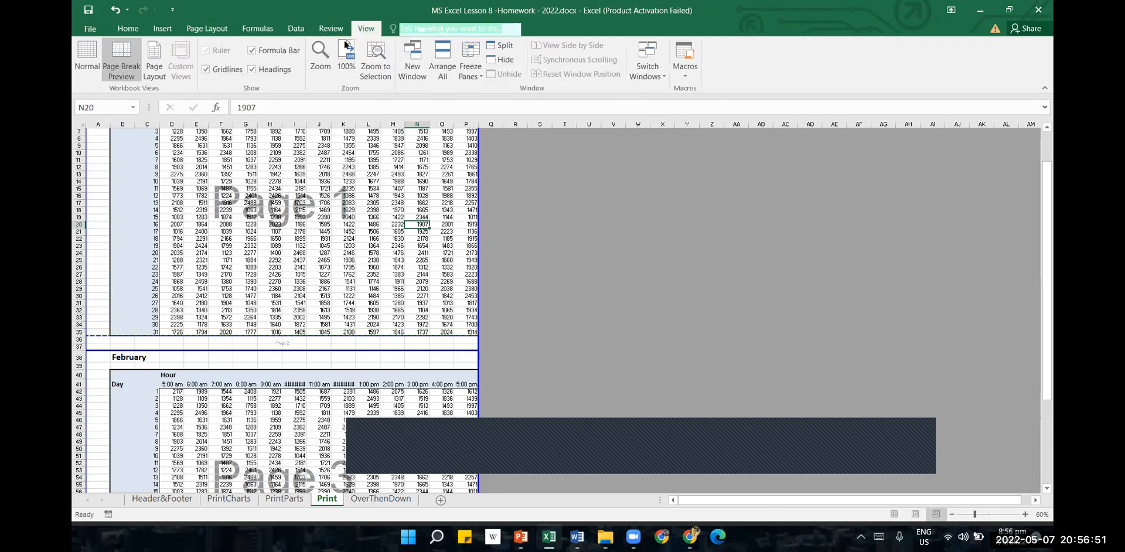
pyautogui.click(80, 54)
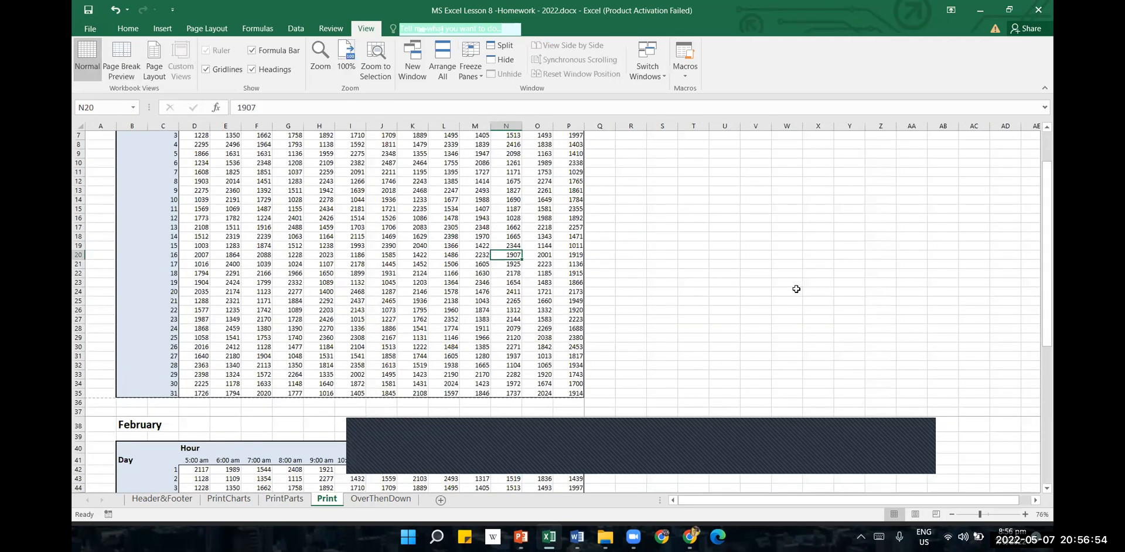
pyautogui.scroll(2, 771, 304)
pyautogui.click(816, 227)
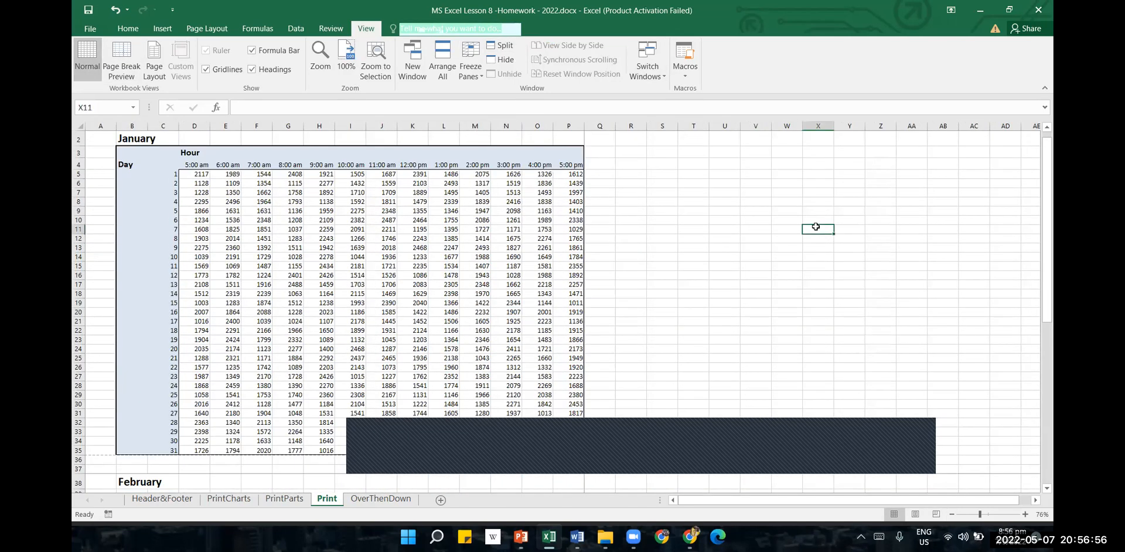
pyautogui.click(507, 441)
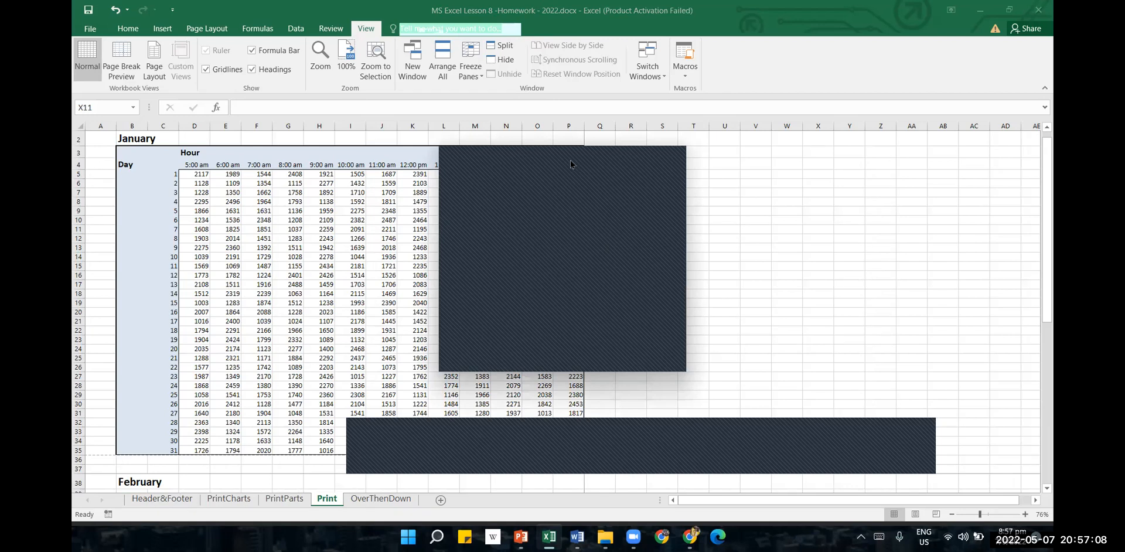
pyautogui.moveTo(571, 164); pyautogui.dragTo(891, 183)
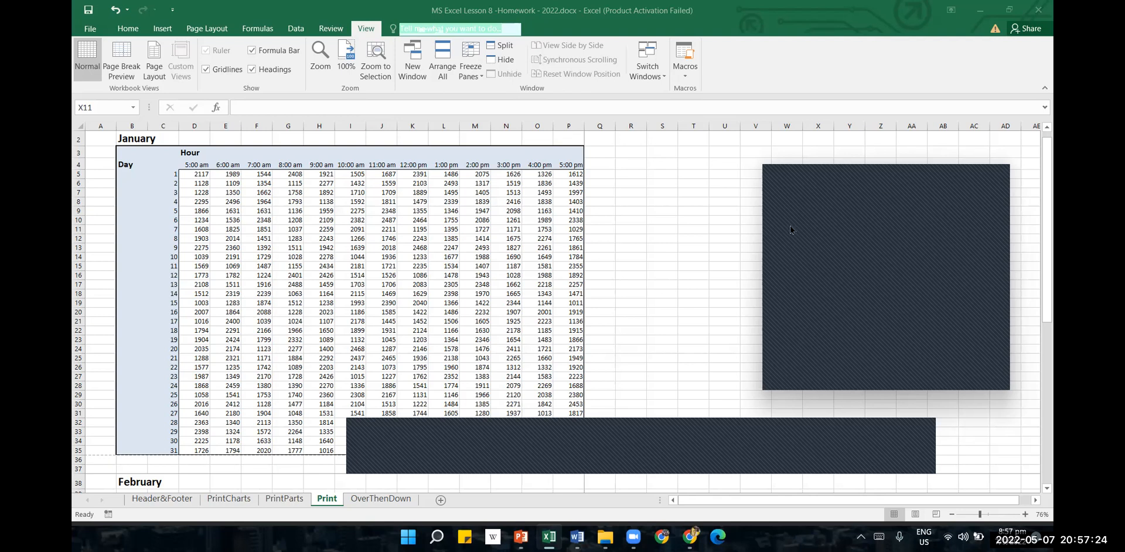
pyautogui.click(694, 461)
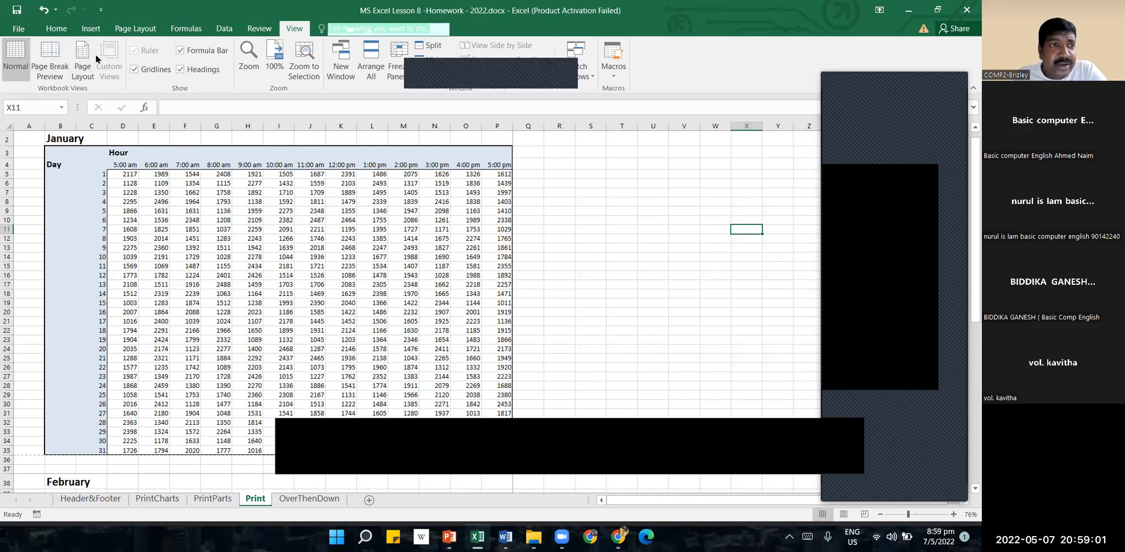
# - Open the print settings and choose Print on Both Sides with pages flipped on the long edge
pyautogui.click(20, 33)
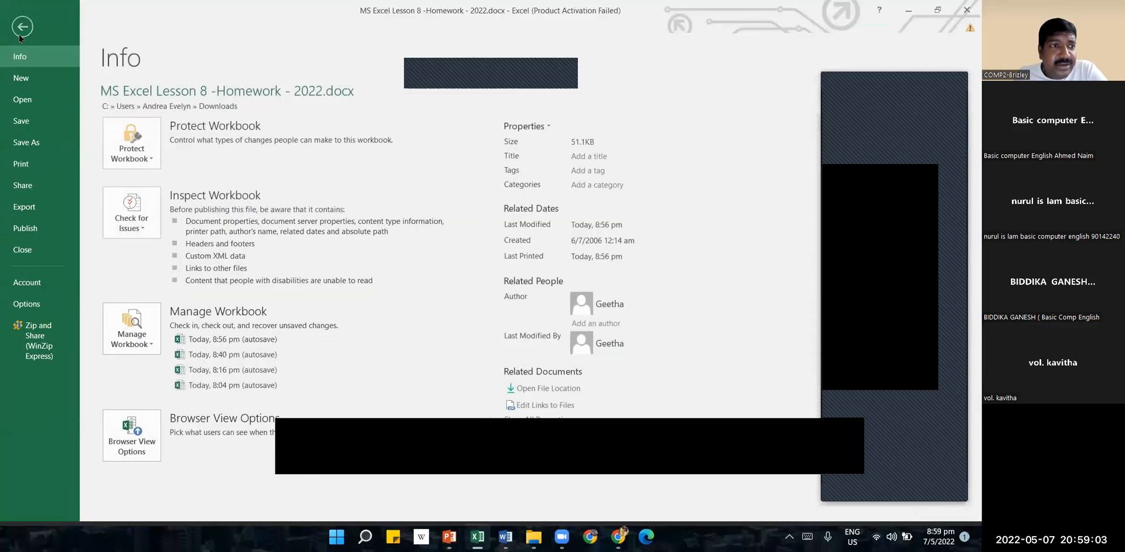
pyautogui.click(23, 180)
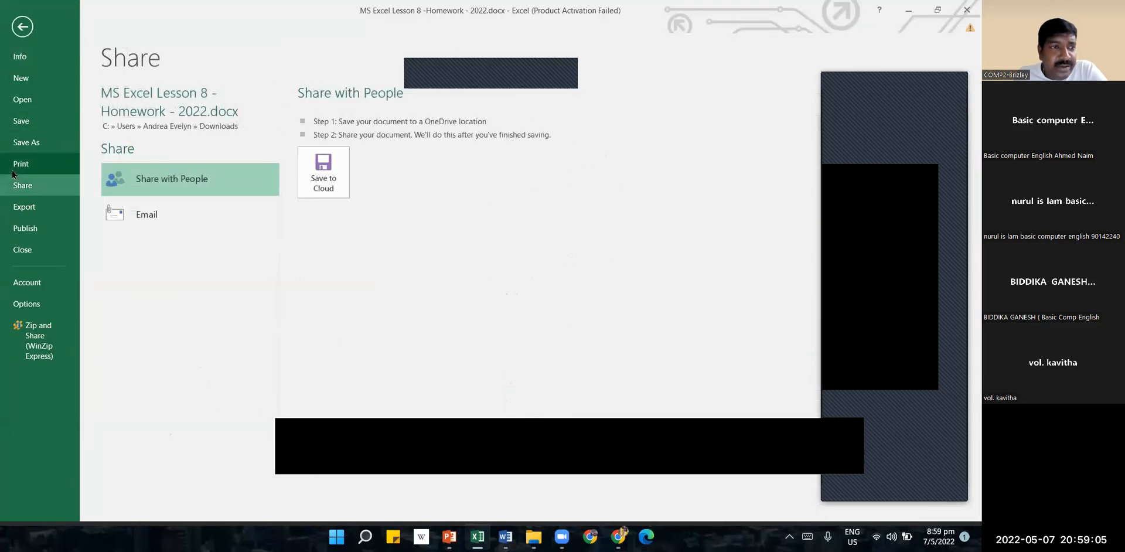
pyautogui.click(21, 164)
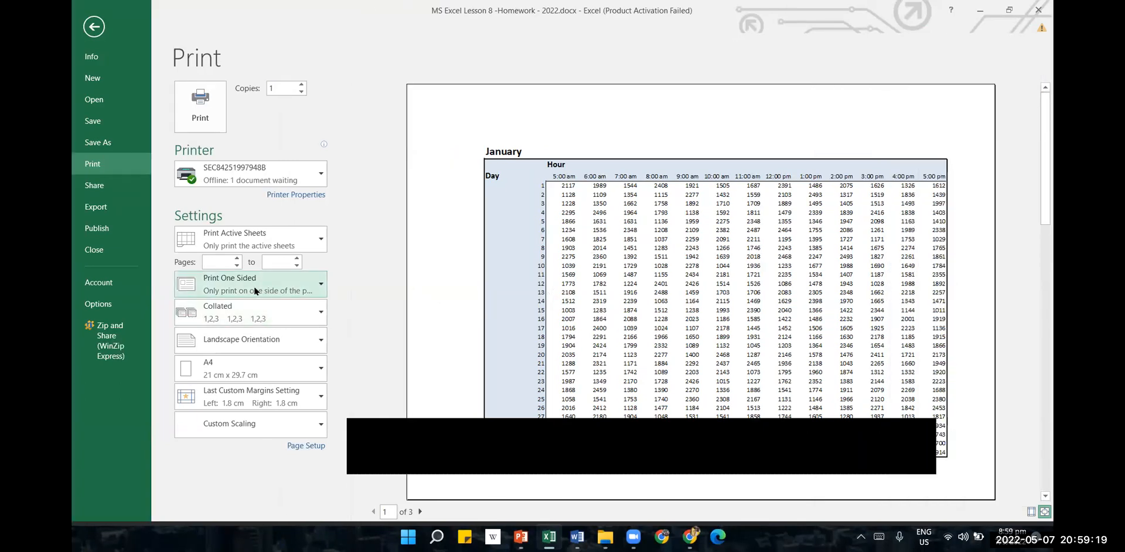
pyautogui.click(316, 285)
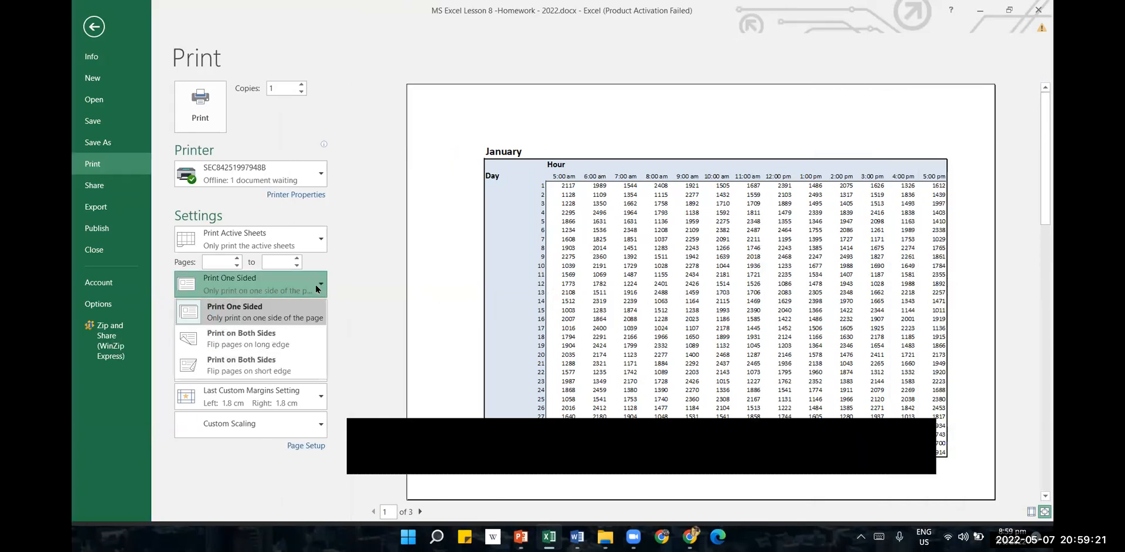
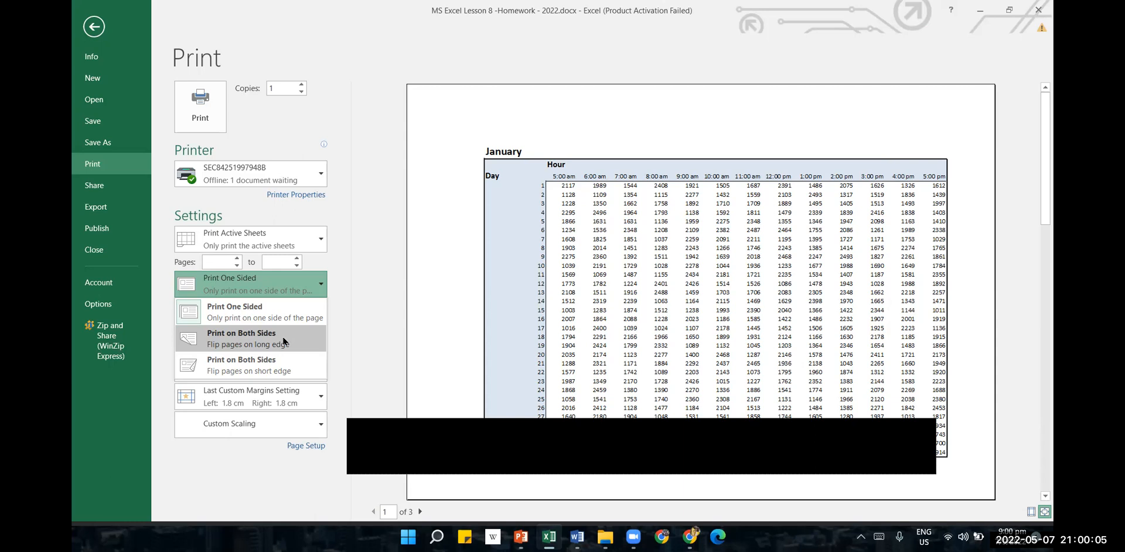
pyautogui.click(283, 340)
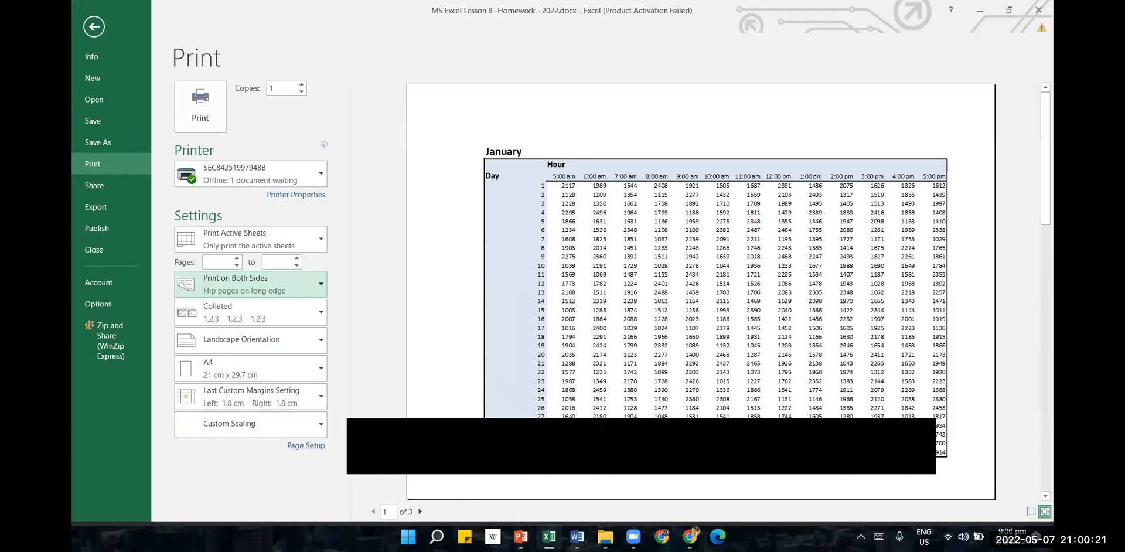
# - Return from the print preview, insert a page break at cell I16 and undo it
pyautogui.moveTo(549, 536)
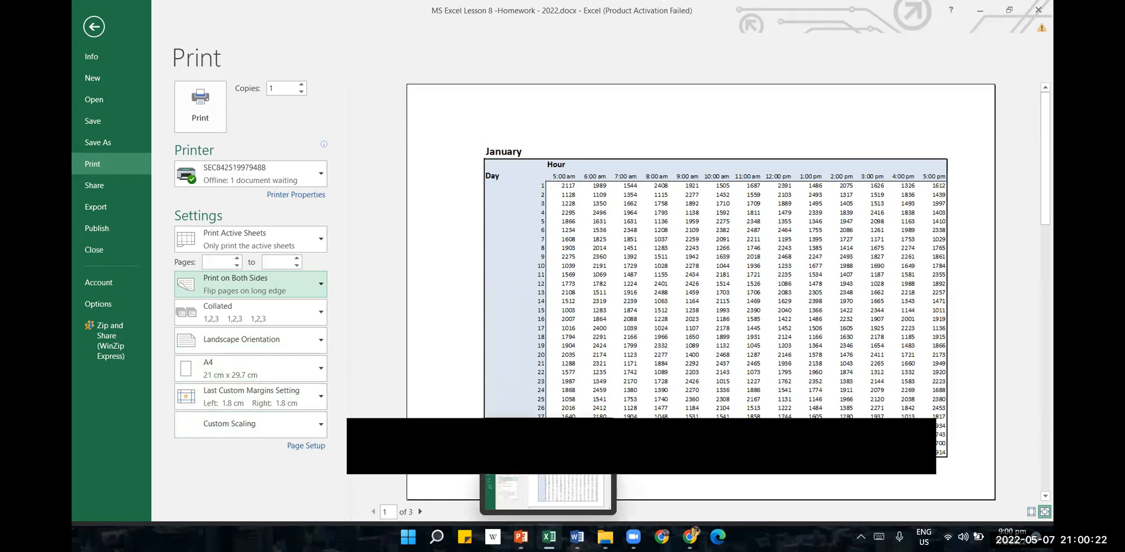
pyautogui.click(90, 37)
pyautogui.click(432, 258)
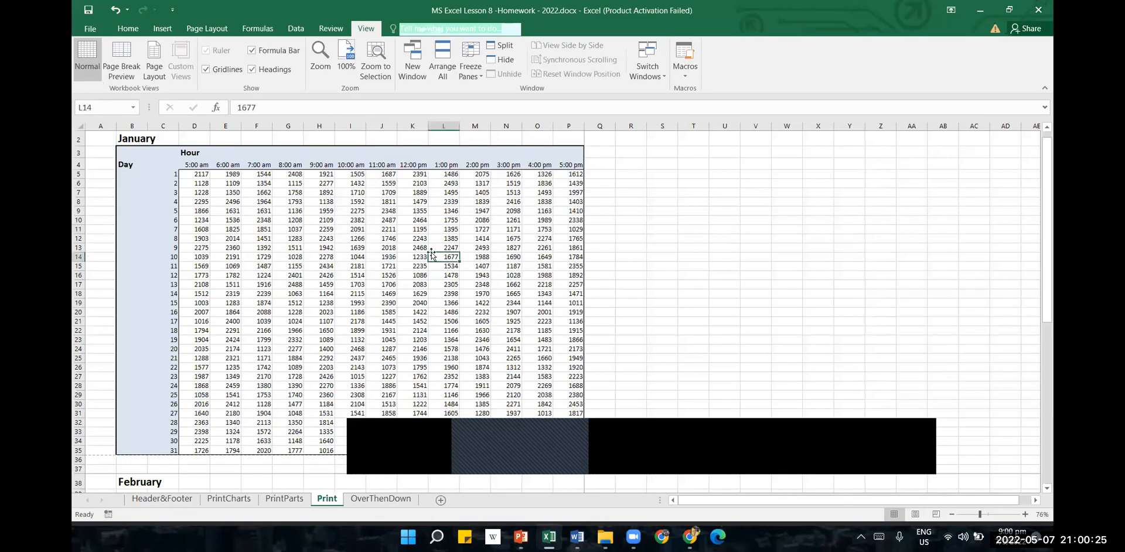
pyautogui.click(201, 31)
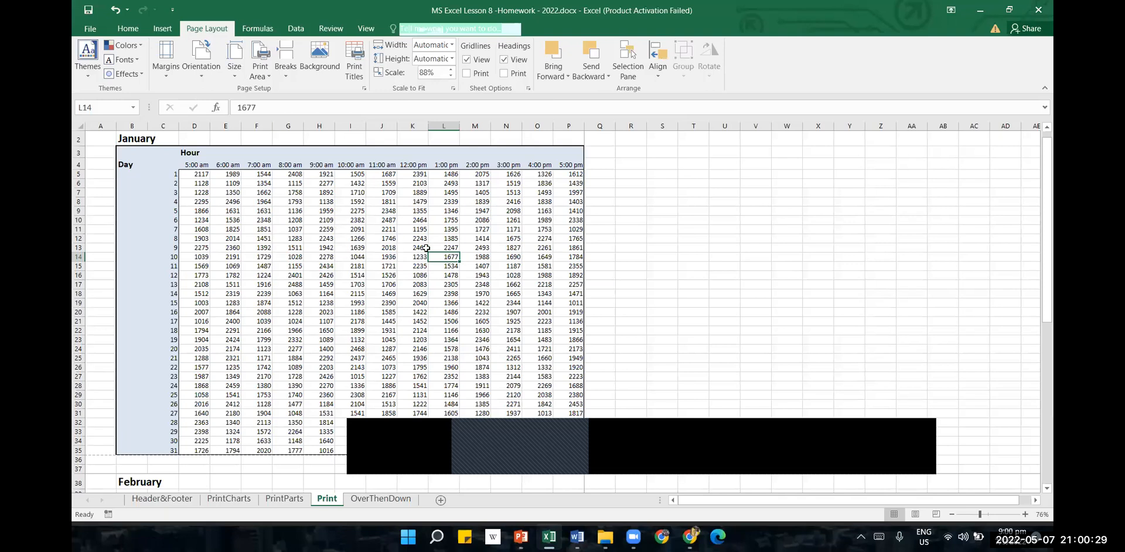
pyautogui.scroll(1, 348, 234)
pyautogui.click(347, 283)
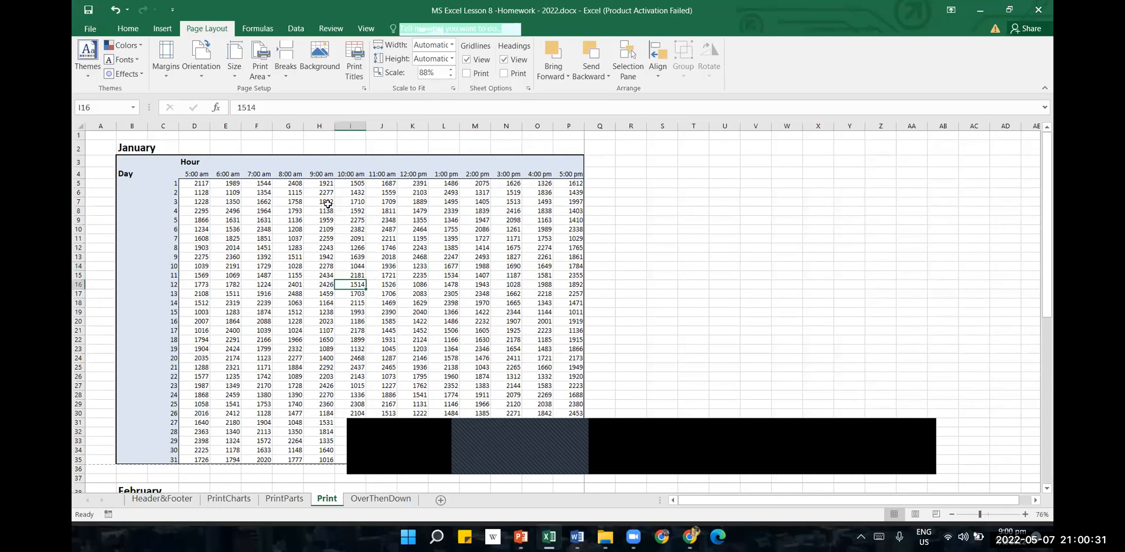
pyautogui.click(286, 80)
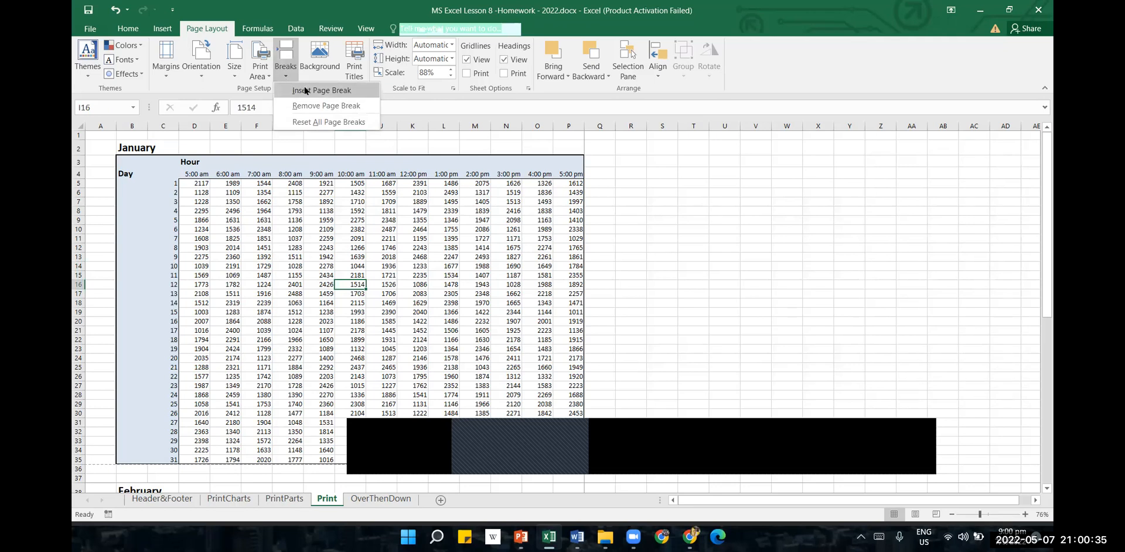
pyautogui.click(305, 91)
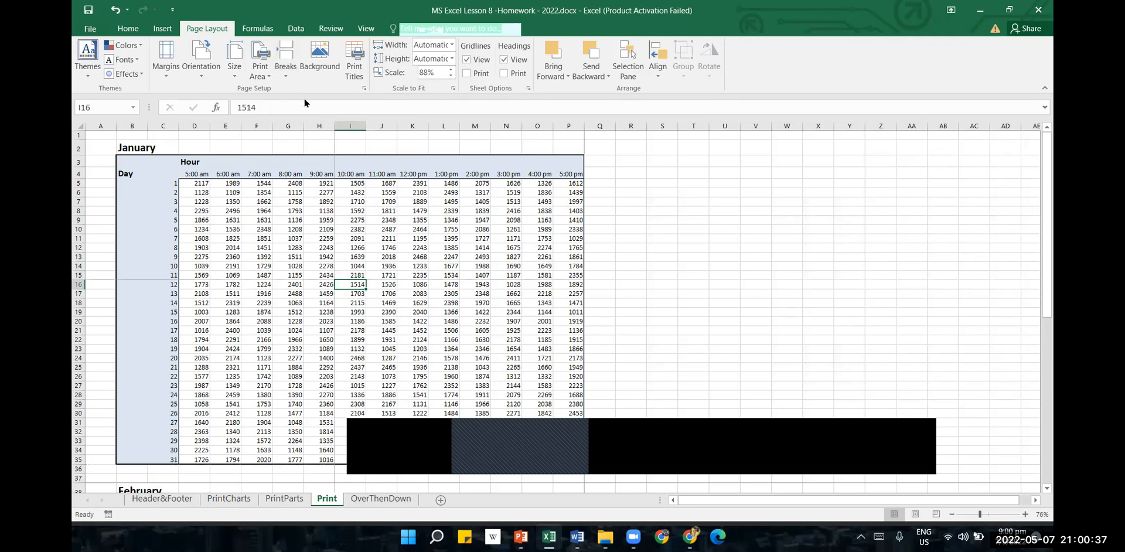
pyautogui.click(513, 265)
pyautogui.click(114, 10)
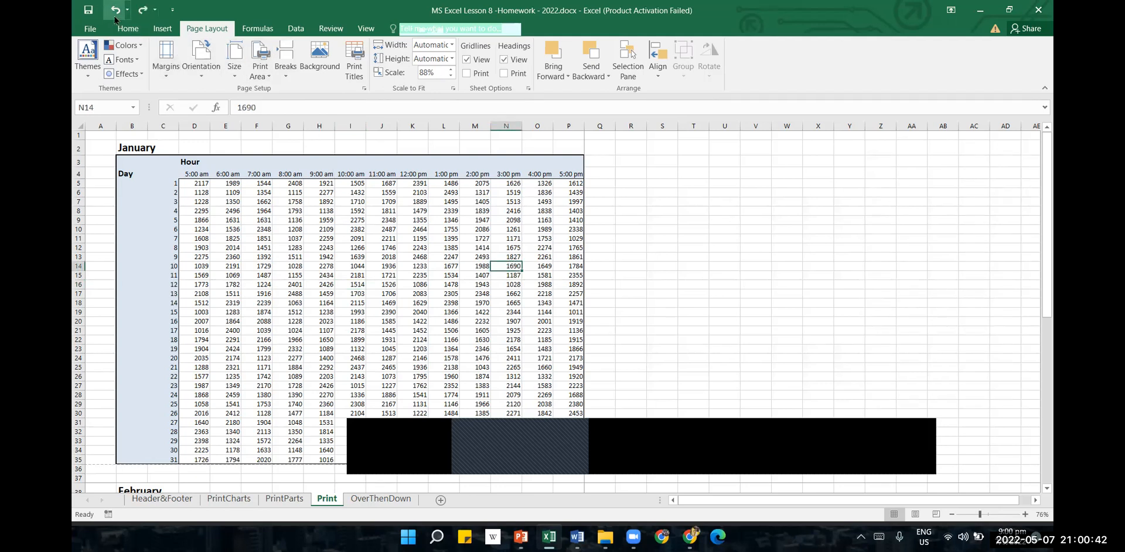
# - In Page Break Preview, move the automatic page break below row 35 down onto the break above the February heading
pyautogui.click(365, 28)
pyautogui.click(122, 70)
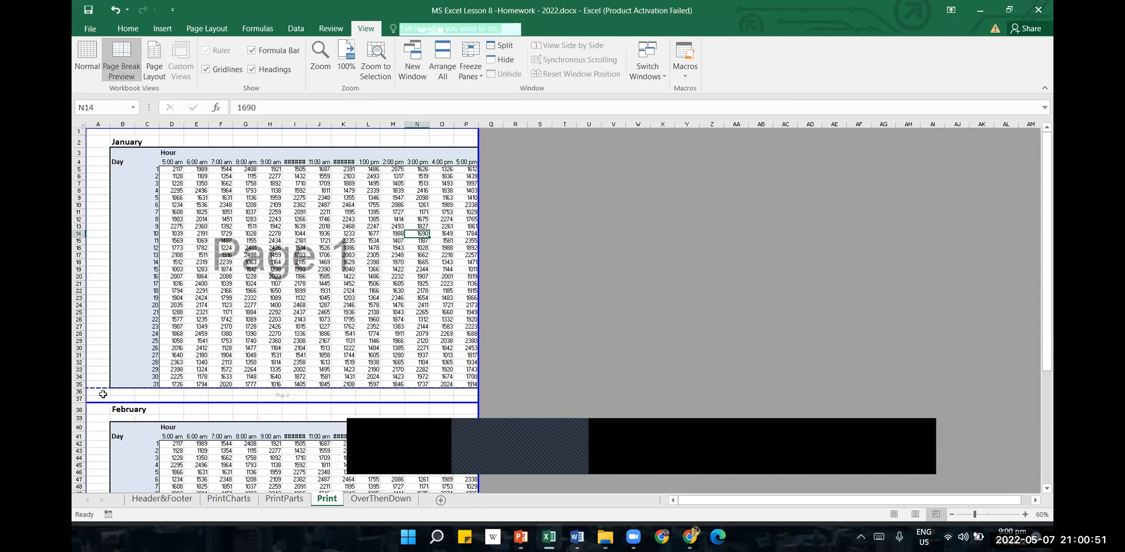
pyautogui.moveTo(94, 387); pyautogui.dragTo(94, 440)
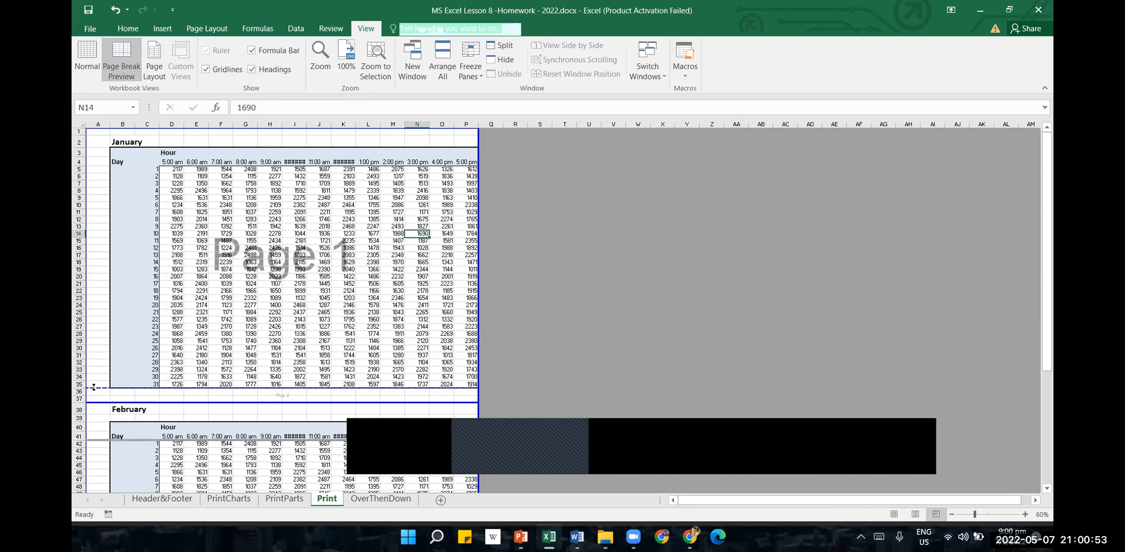
pyautogui.moveTo(95, 387); pyautogui.dragTo(99, 403)
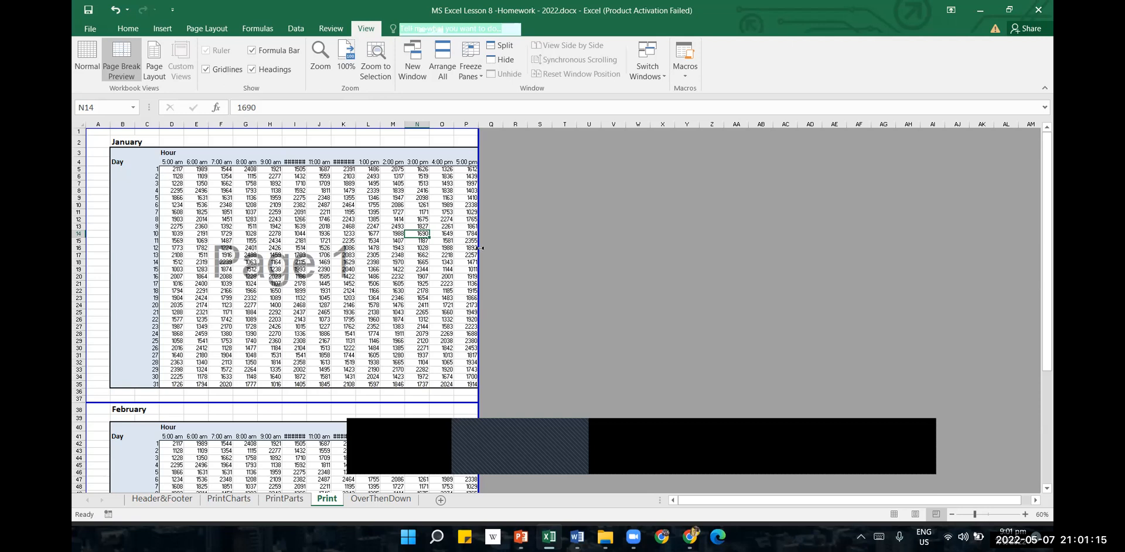
# - Switch the worksheet back to Normal view
pyautogui.moveTo(479, 248); pyautogui.dragTo(470, 293)
pyautogui.click(127, 34)
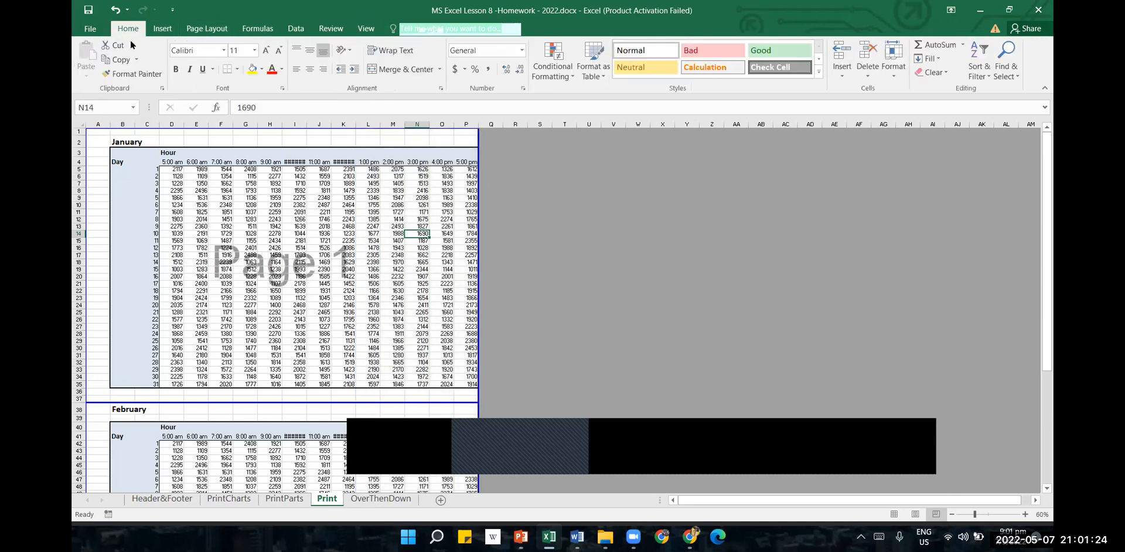
pyautogui.click(367, 32)
pyautogui.click(87, 59)
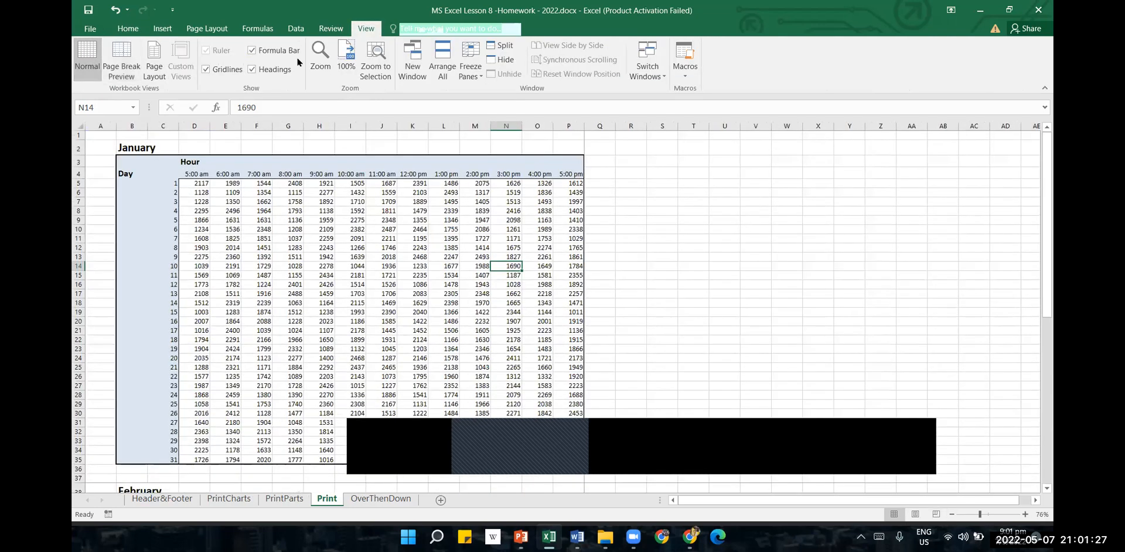
# - Insert a horizontal page break above row 37, between the January and February tables
pyautogui.click(211, 32)
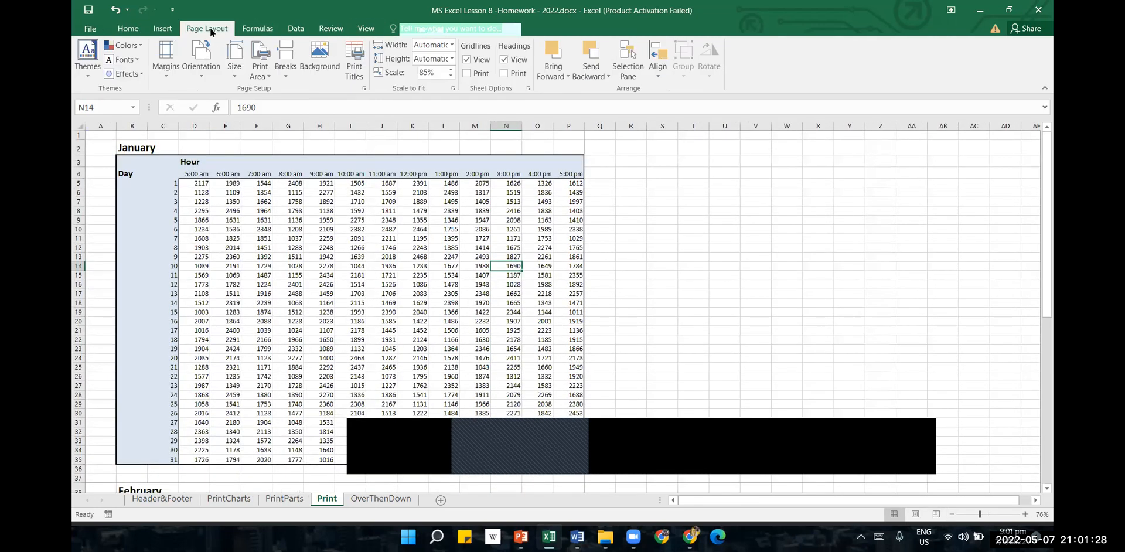
pyautogui.click(289, 75)
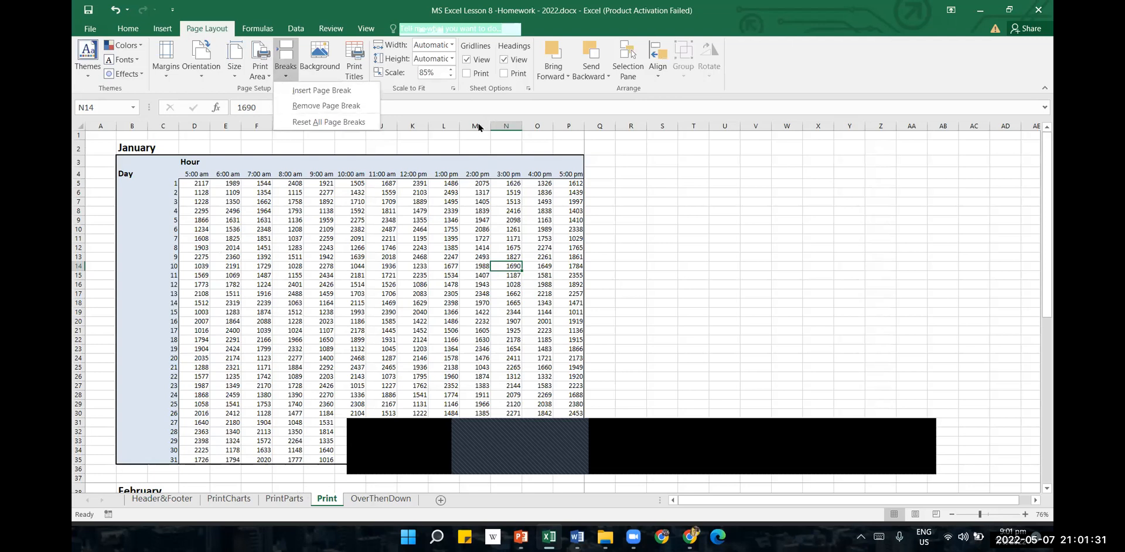
pyautogui.click(77, 474)
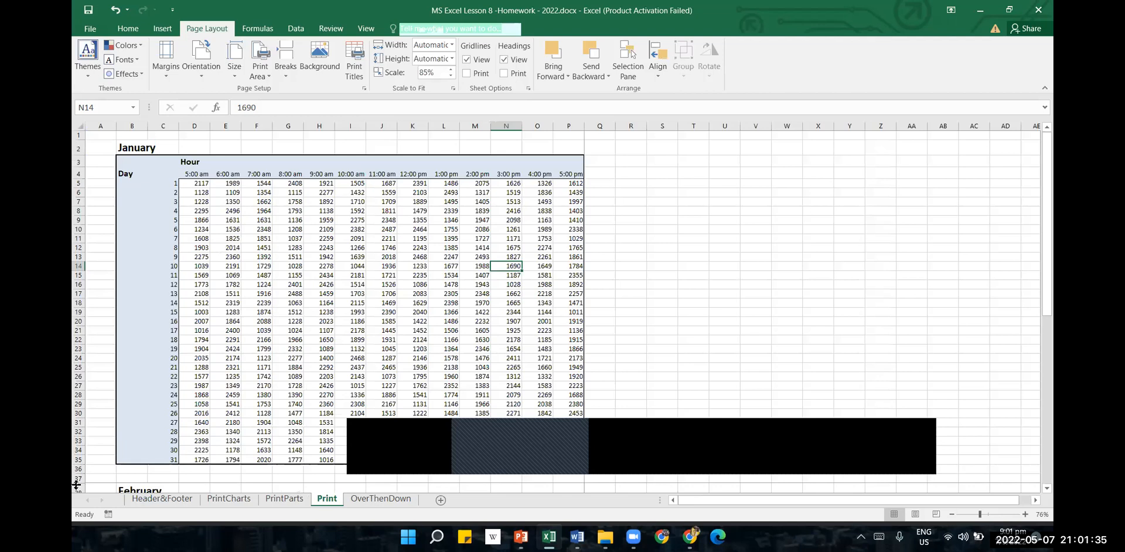
pyautogui.click(78, 479)
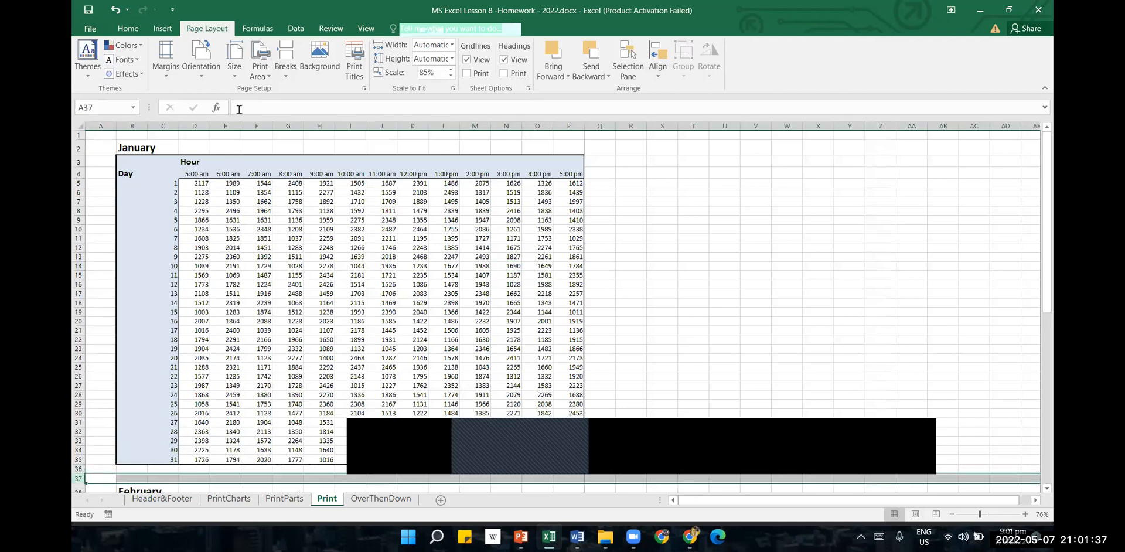
pyautogui.click(289, 77)
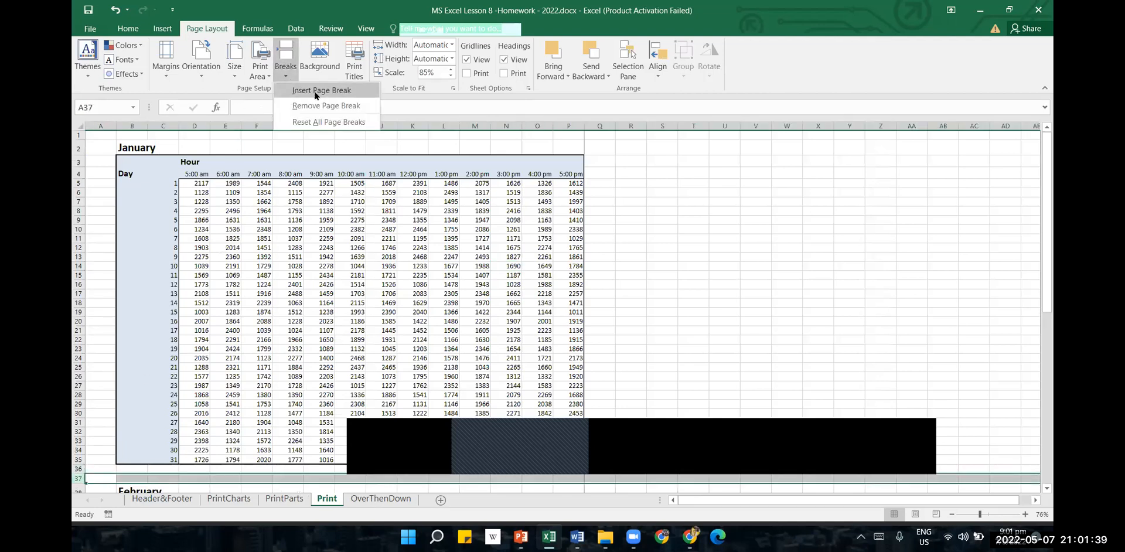
pyautogui.click(314, 95)
pyautogui.click(730, 378)
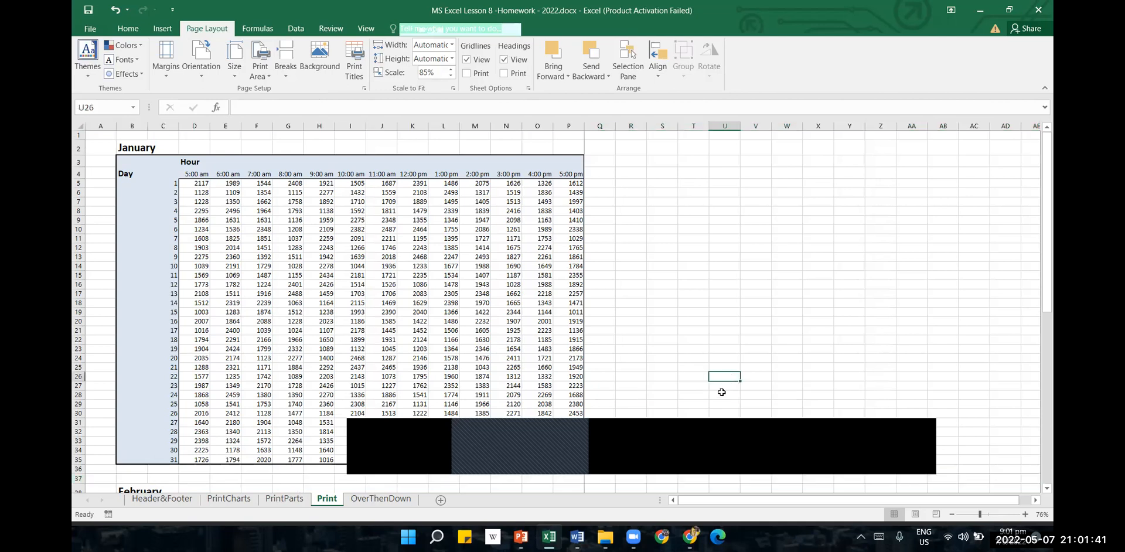
pyautogui.scroll(-2, 710, 412)
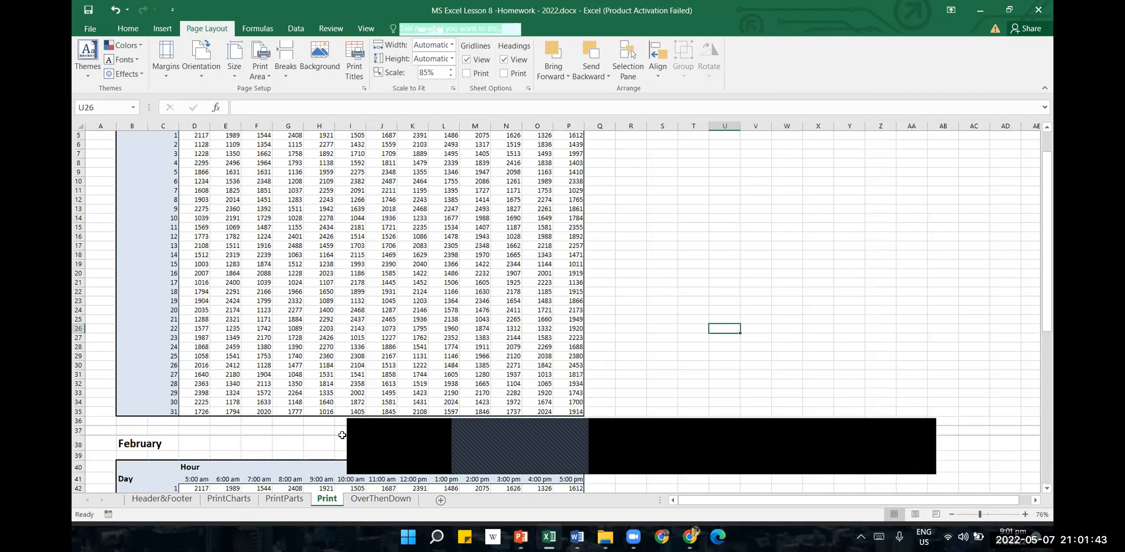
pyautogui.scroll(2, 389, 396)
# - Insert a vertical page break before column K, the 12:00 pm column
pyautogui.click(414, 136)
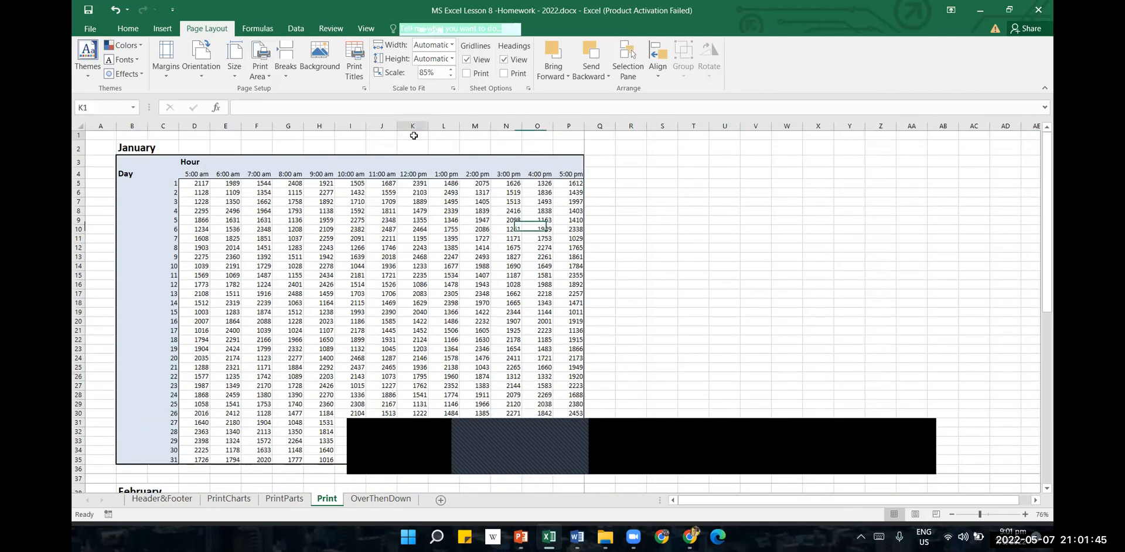
pyautogui.click(413, 126)
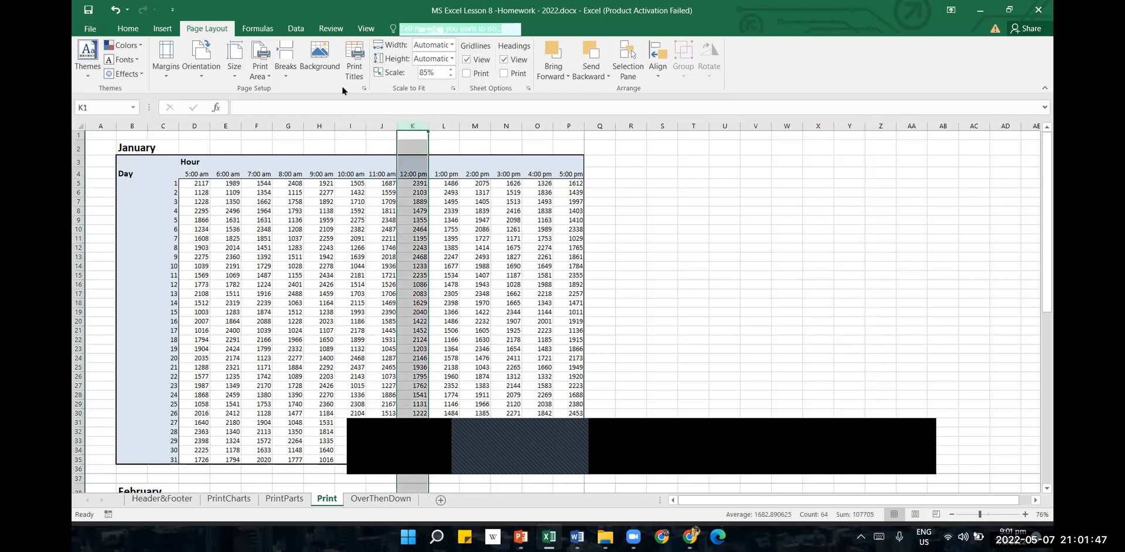
pyautogui.click(292, 80)
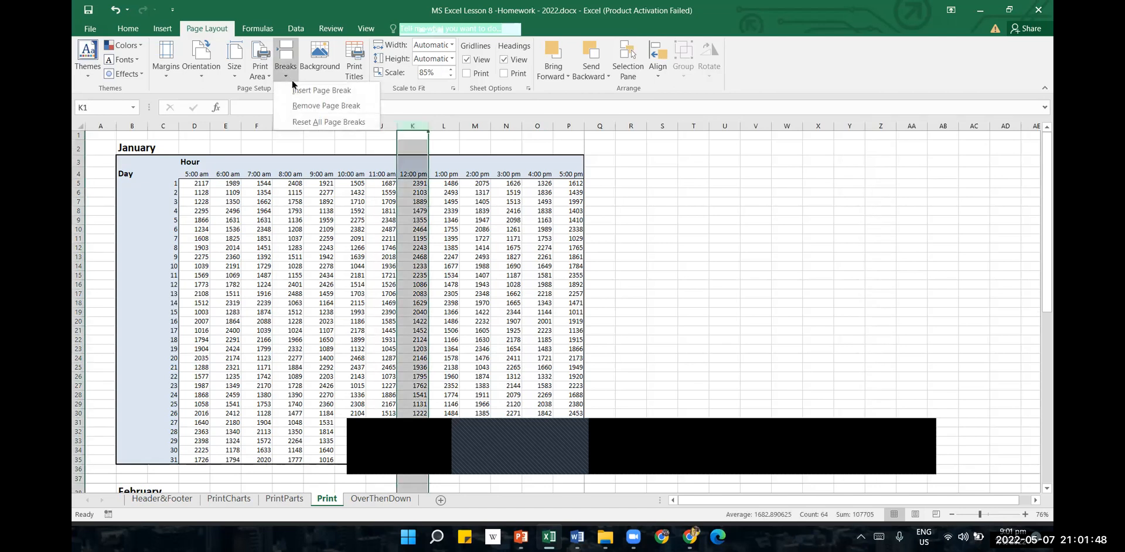
pyautogui.click(318, 94)
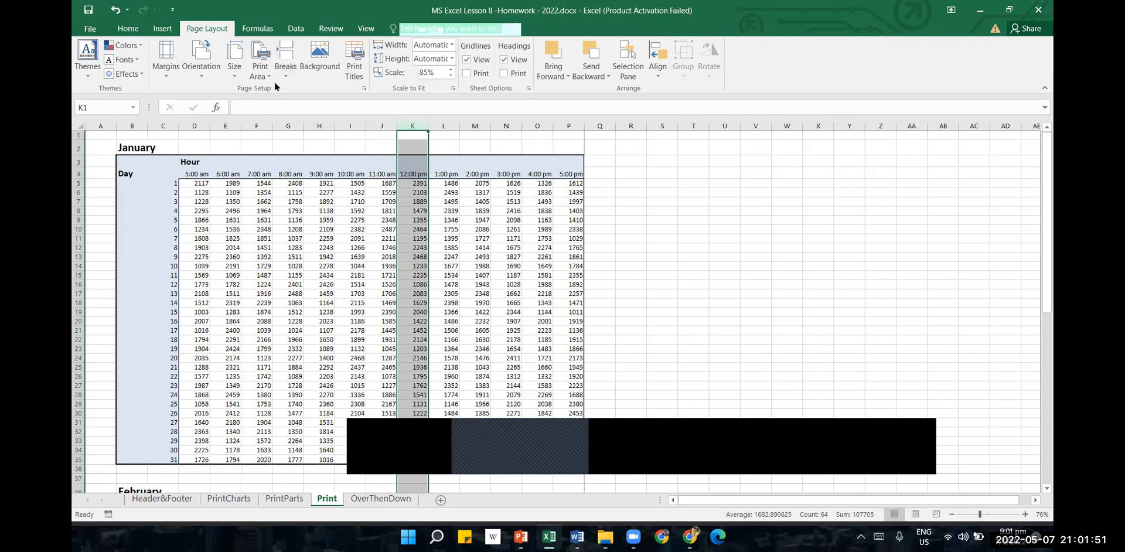
# - Check how the January table is split across pages in the print preview
pyautogui.click(90, 28)
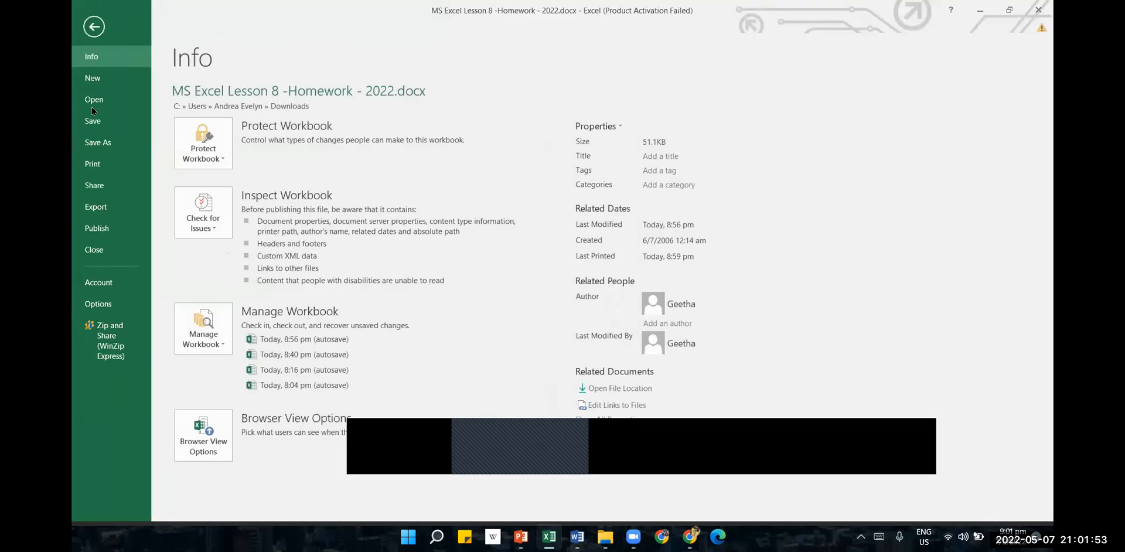
pyautogui.click(88, 167)
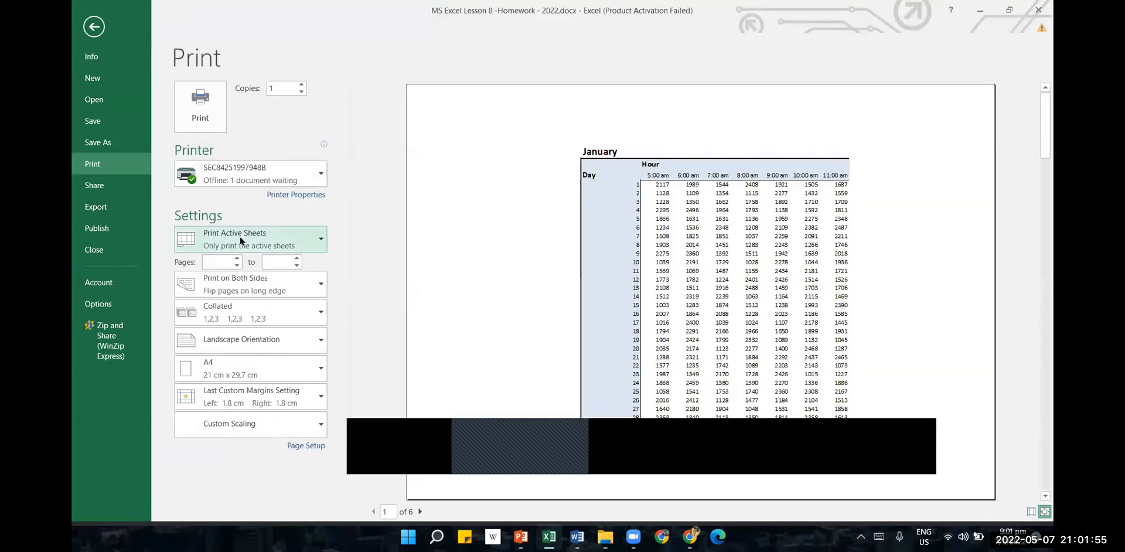
pyautogui.click(93, 26)
# - Show the worksheet in Page Break Preview and clear the column K selection
pyautogui.click(366, 28)
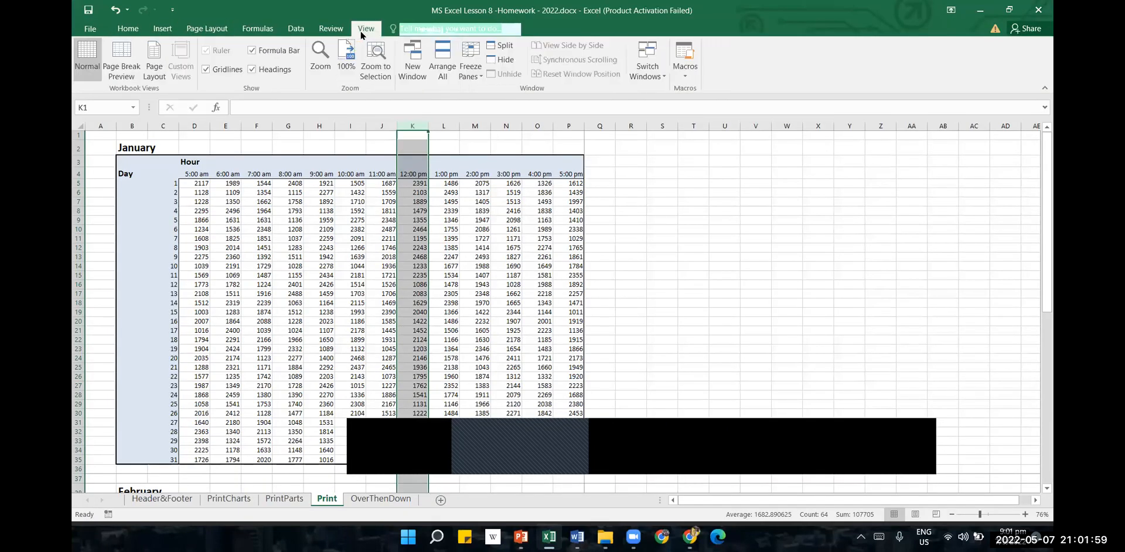
pyautogui.click(121, 61)
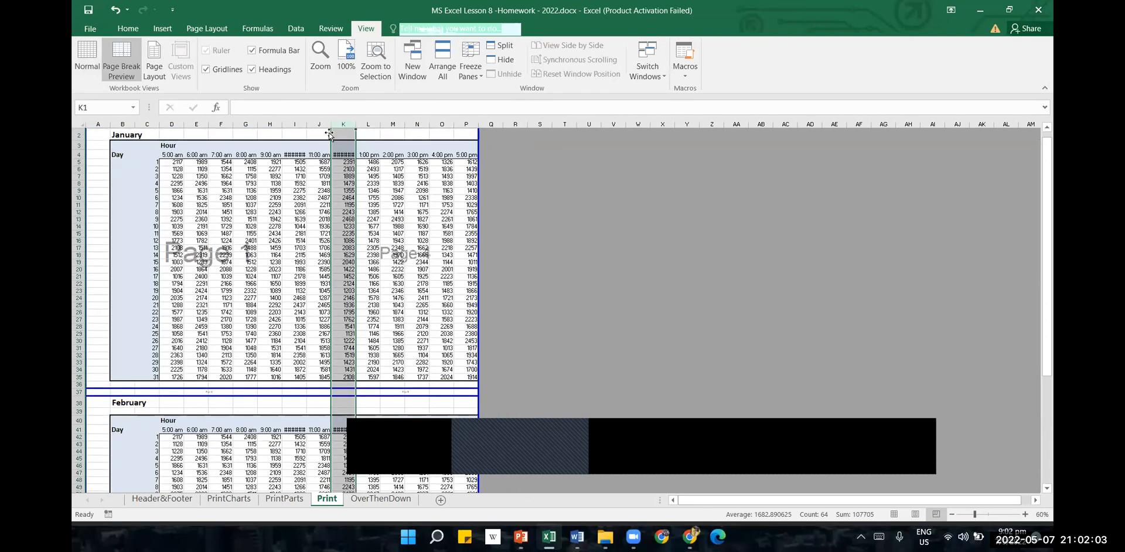
pyautogui.click(493, 295)
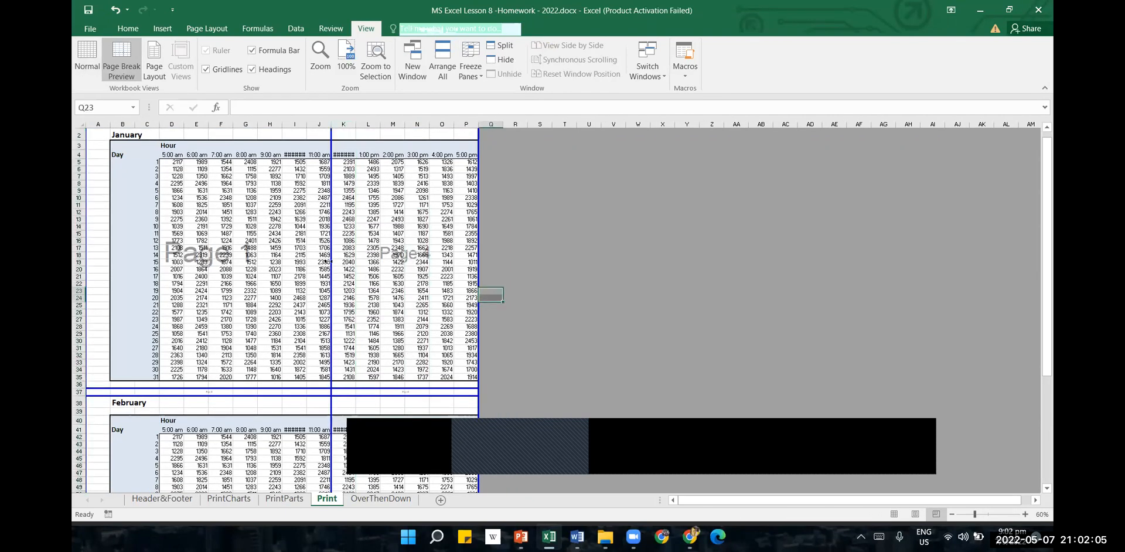
# - Move the column K break to the print area's outer edge and the row 37 break onto the one above February, and undo both moves
pyautogui.moveTo(326, 263); pyautogui.dragTo(478, 282)
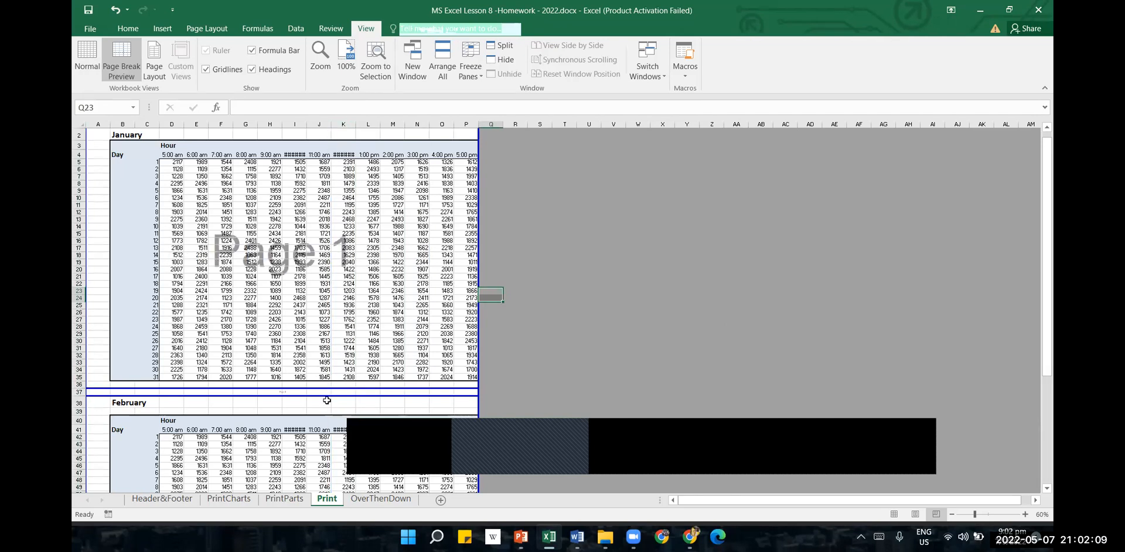
pyautogui.moveTo(325, 389)
pyautogui.mouseDown()
pyautogui.moveTo(315, 406)
pyautogui.moveTo(315, 396)
pyautogui.mouseUp()
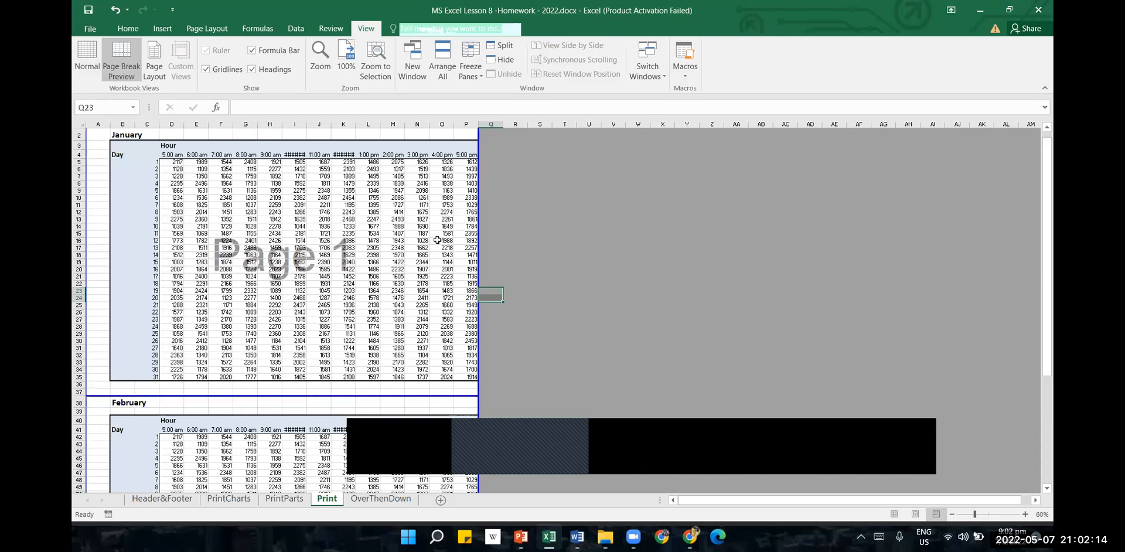
pyautogui.click(113, 10)
pyautogui.click(113, 10)
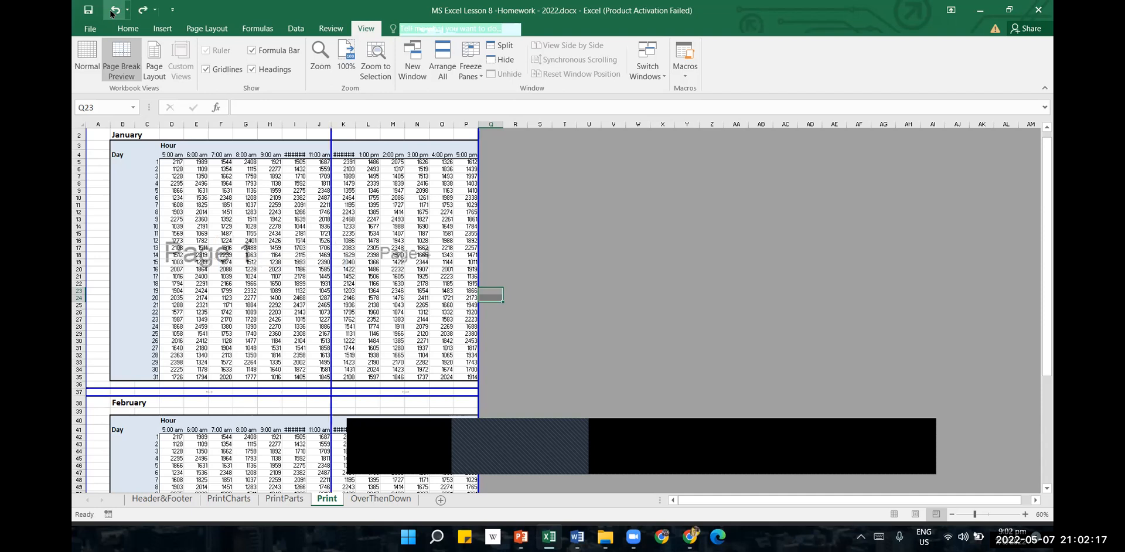
# - Reset all page breaks on the Print sheet
pyautogui.click(206, 28)
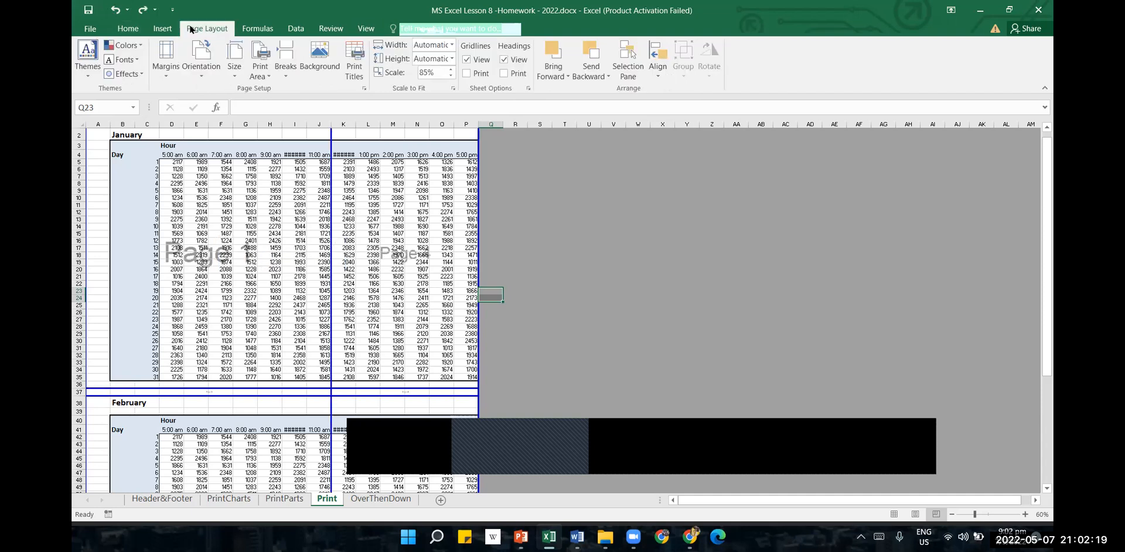
pyautogui.click(285, 68)
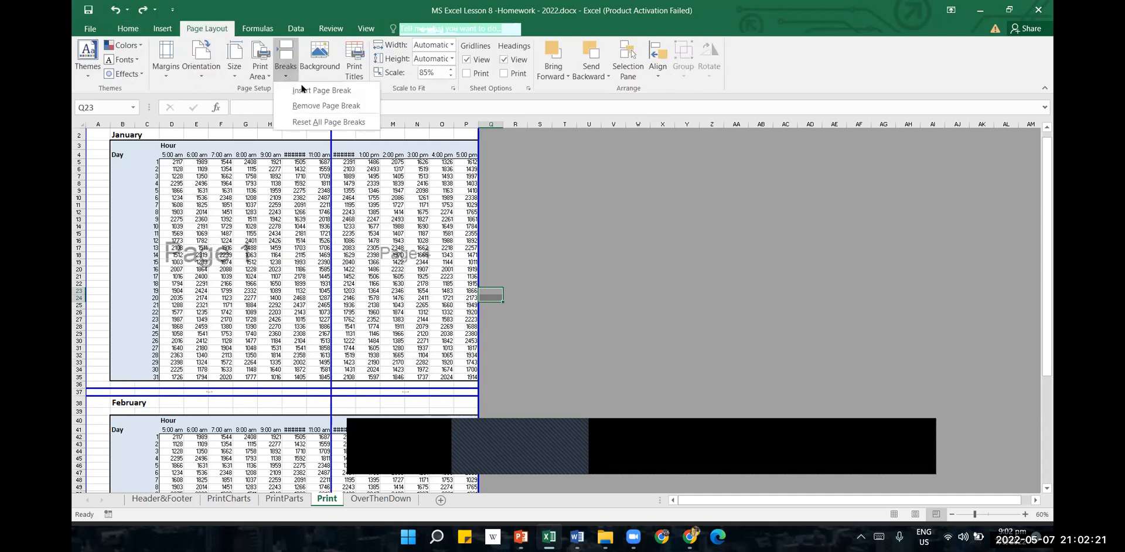
pyautogui.click(337, 122)
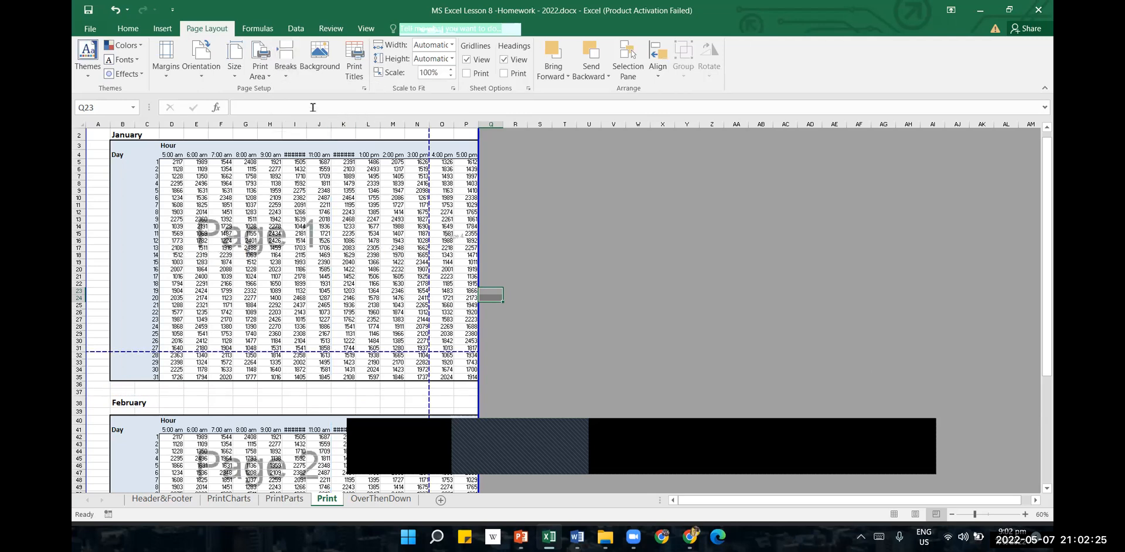
# - Move the vertical page break after column N to the print area's outer edge and the horizontal break to just above February
pyautogui.click(286, 73)
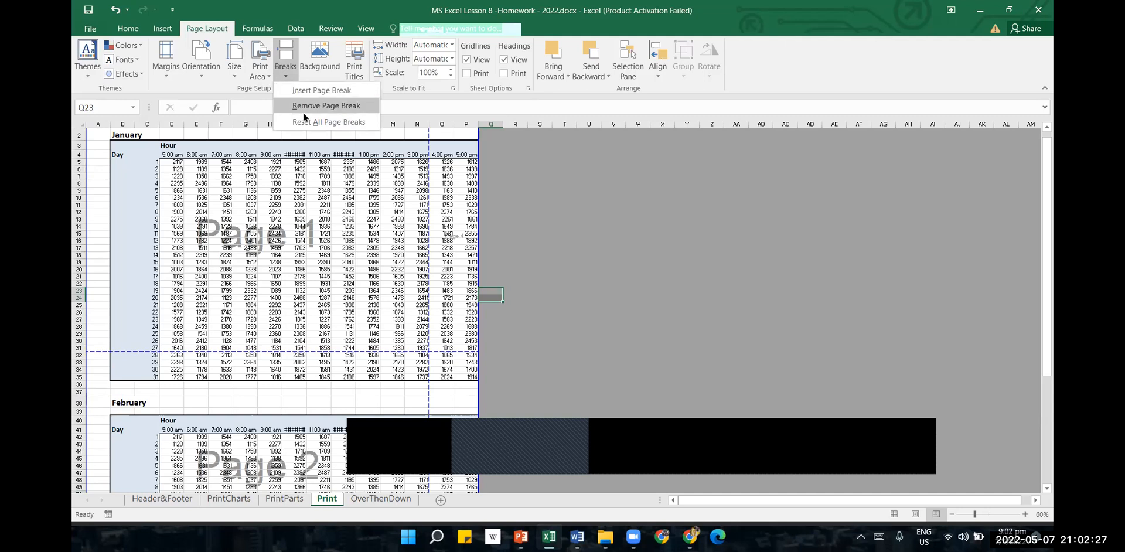
pyautogui.click(295, 111)
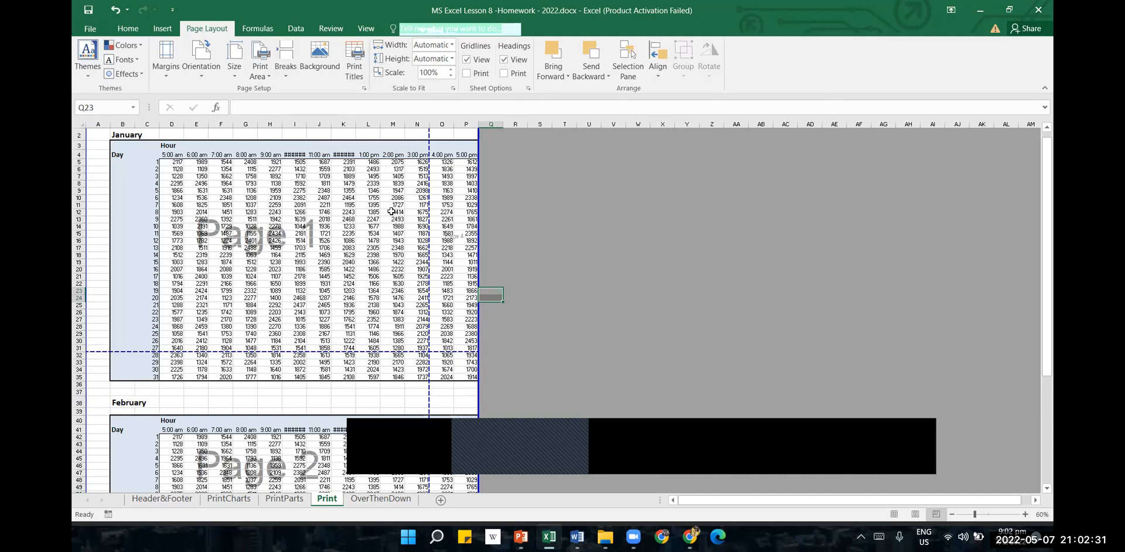
pyautogui.moveTo(430, 136); pyautogui.dragTo(478, 140)
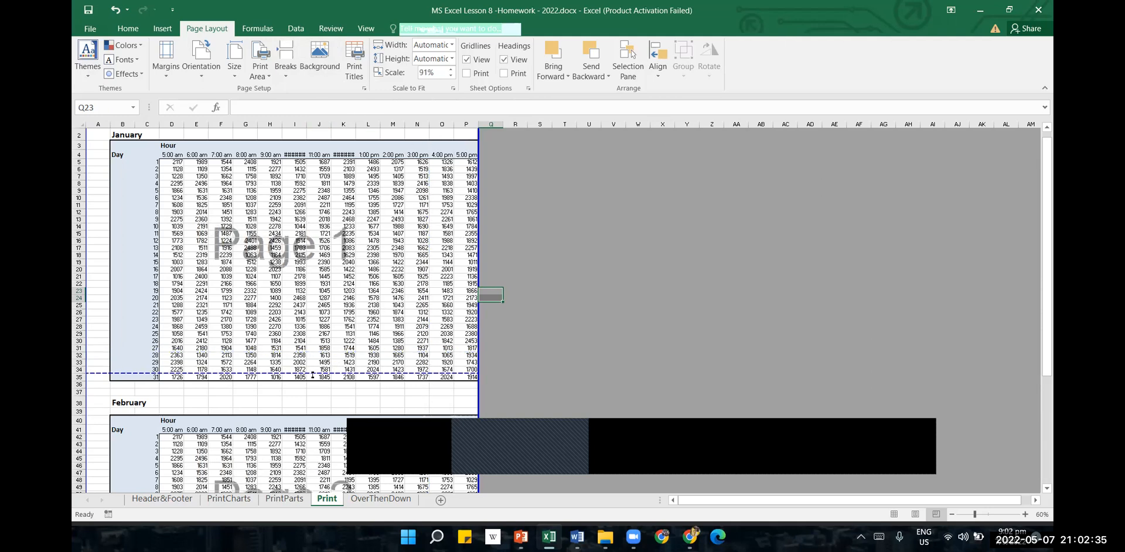
pyautogui.moveTo(304, 376); pyautogui.dragTo(264, 398)
pyautogui.scroll(-11, 516, 343)
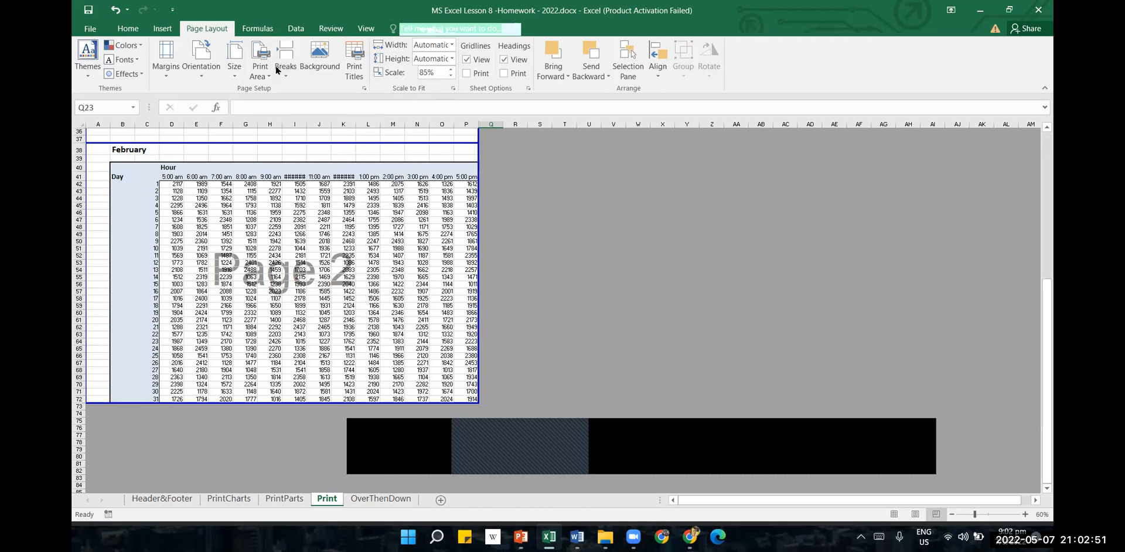
# - Check the Print sheet's January page and the available scaling options in the print preview, and return to the worksheet
pyautogui.click(366, 32)
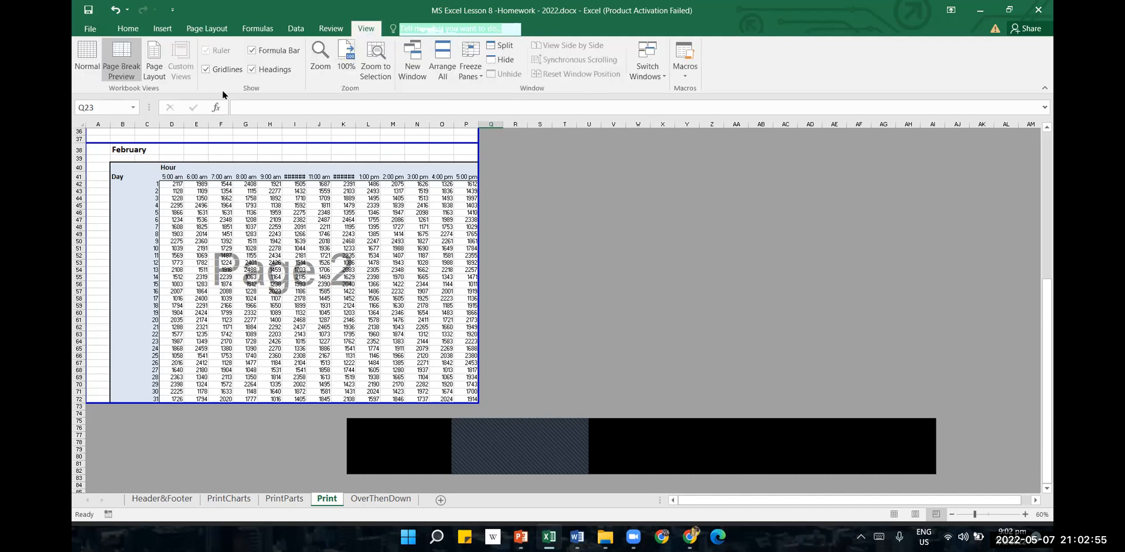
pyautogui.click(206, 28)
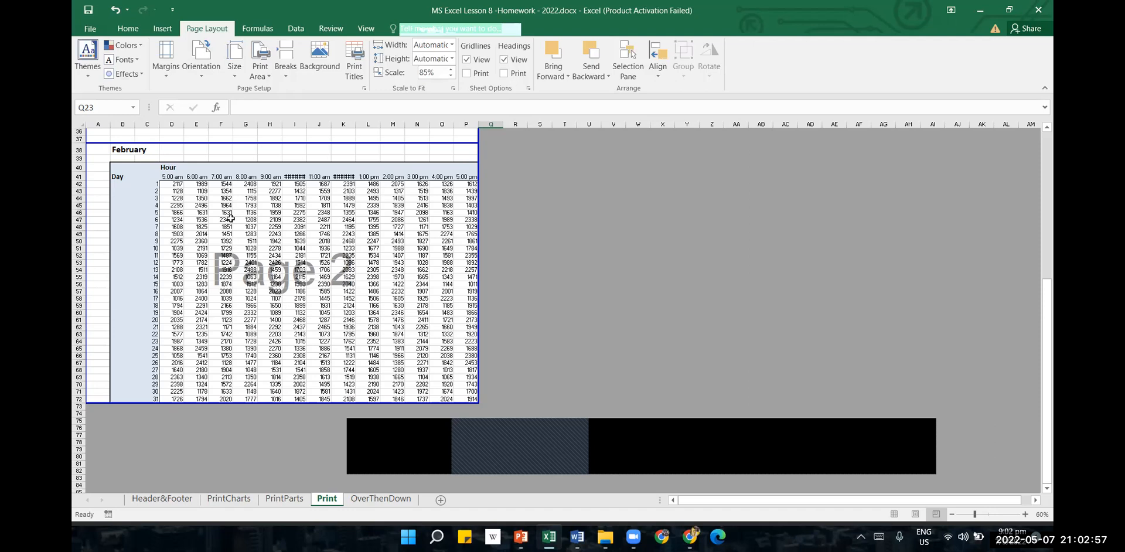
pyautogui.scroll(7, 230, 218)
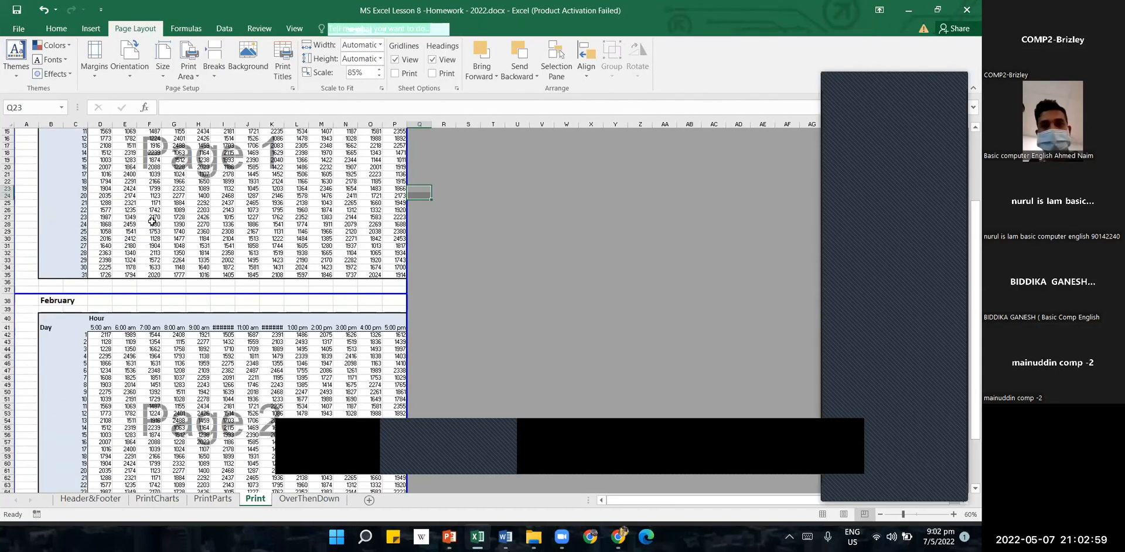
pyautogui.click(212, 182)
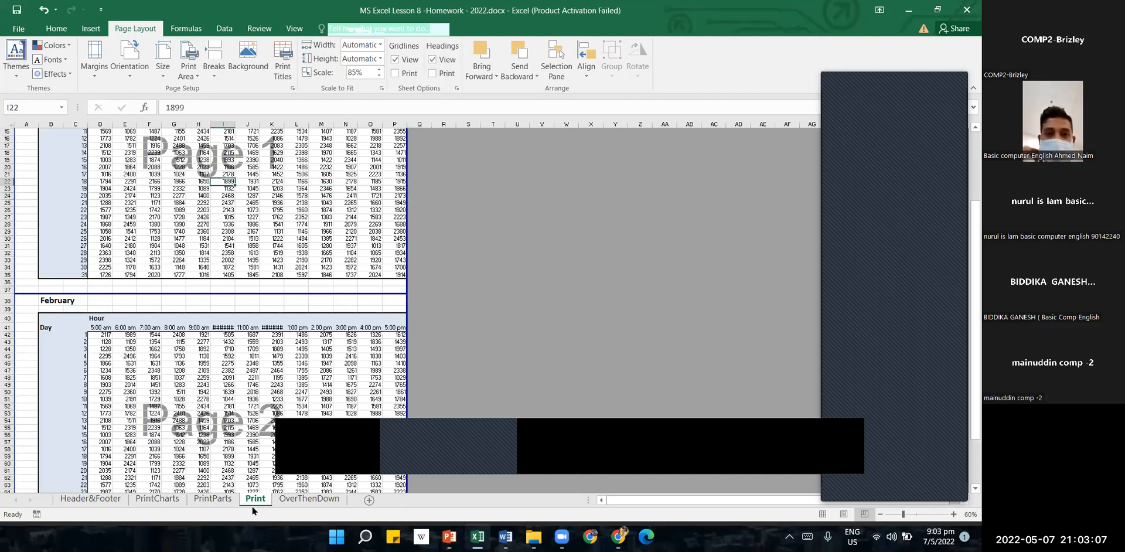
pyautogui.click(23, 35)
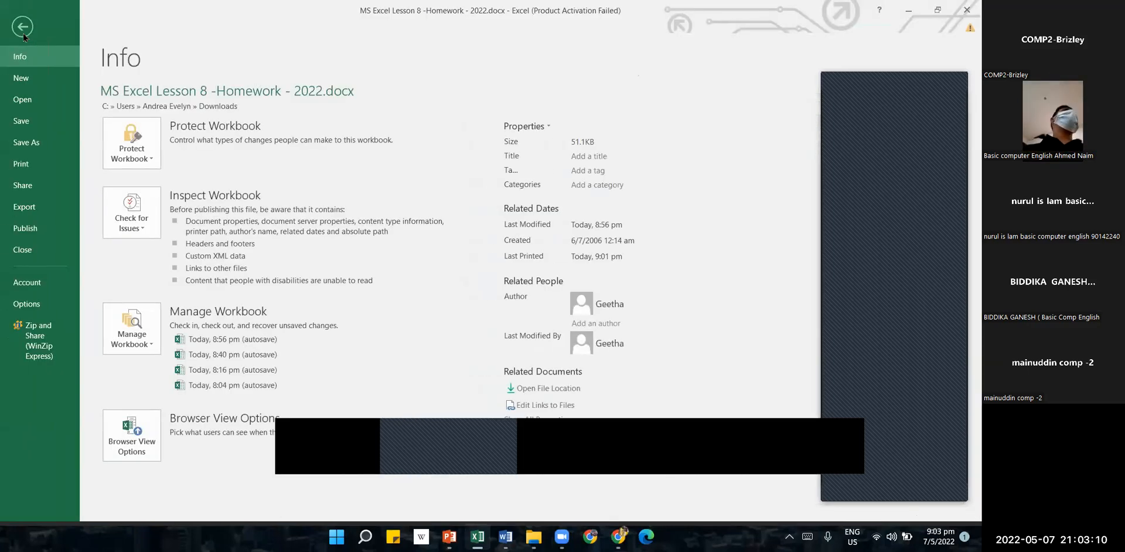
pyautogui.click(26, 168)
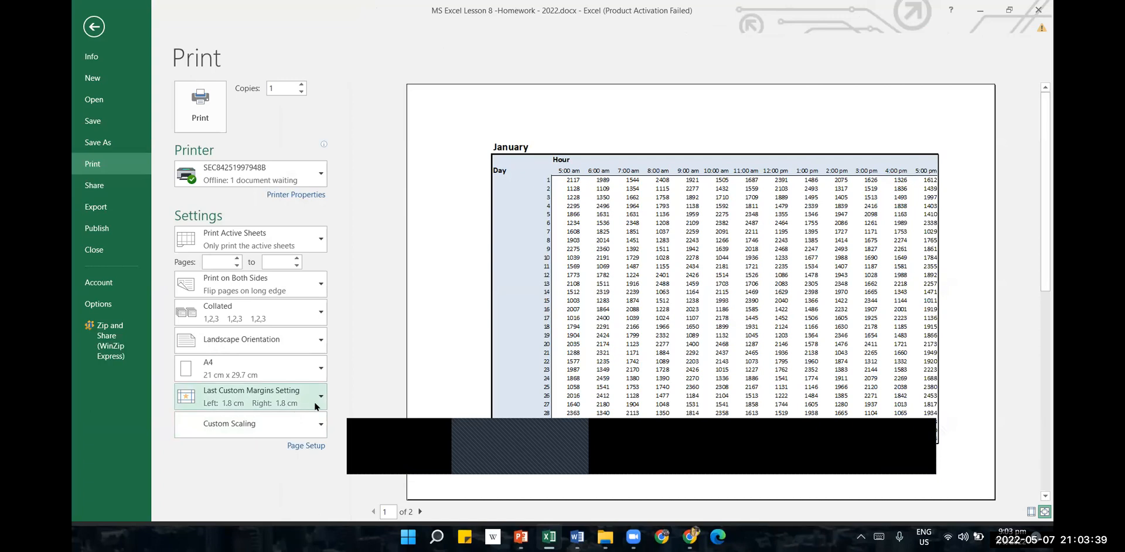
pyautogui.click(317, 430)
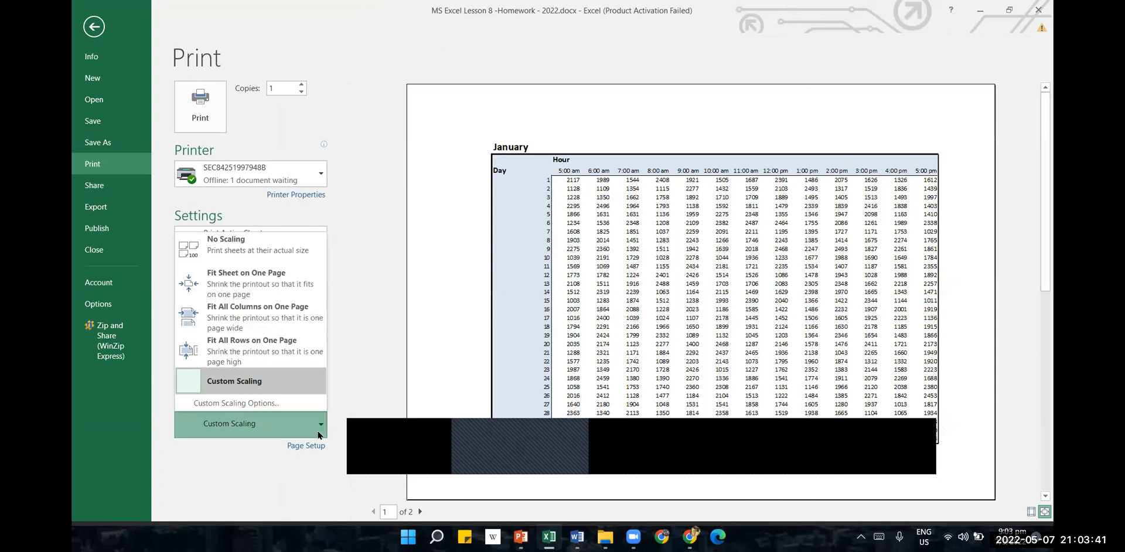
pyautogui.click(283, 473)
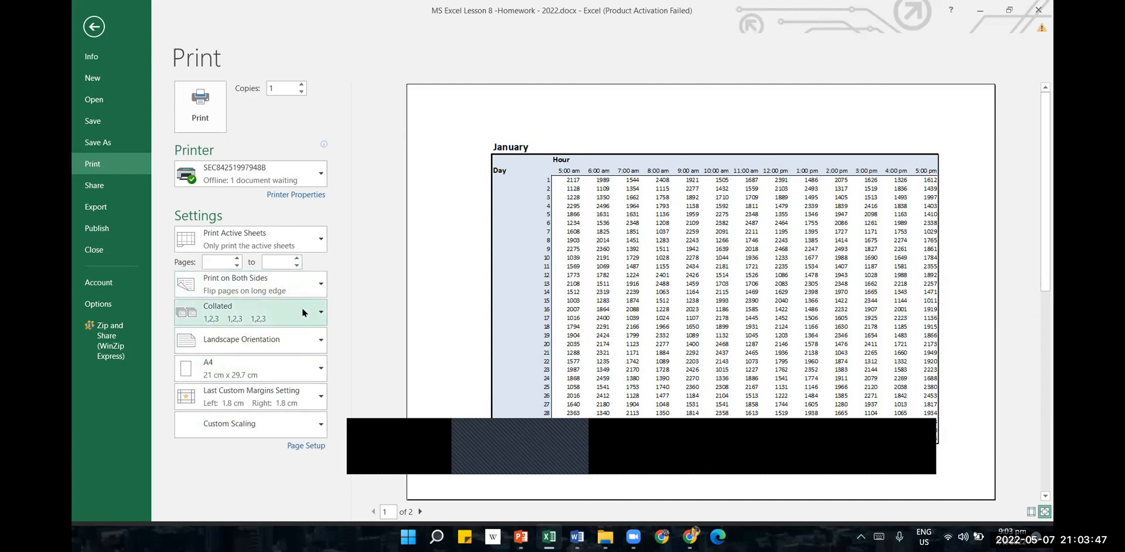
pyautogui.click(94, 27)
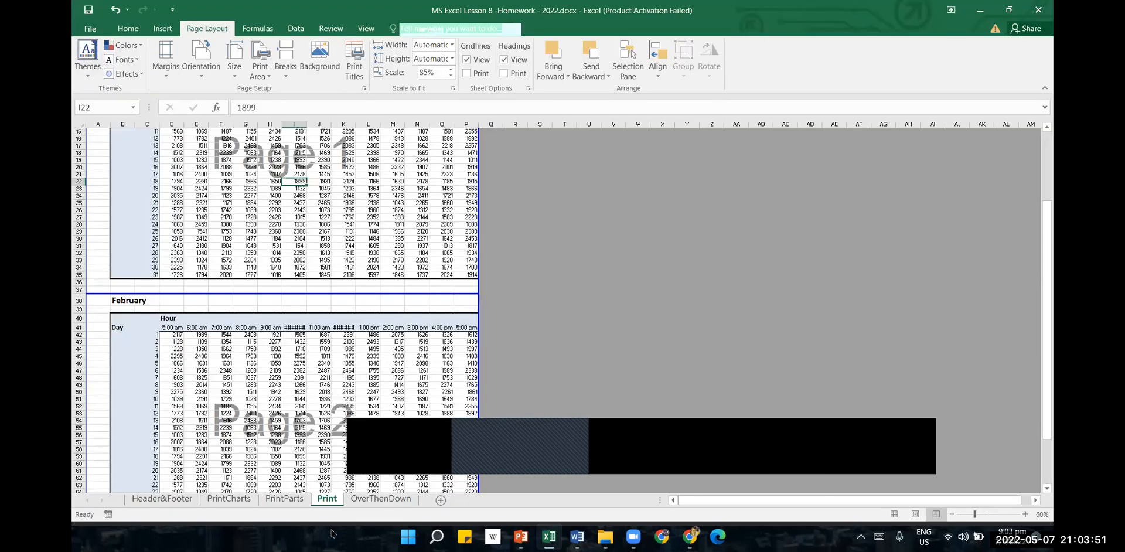
# - On the PrintParts sheet, clear the selection and examine where the automatic page breaks cut the January and February tables
pyautogui.click(283, 499)
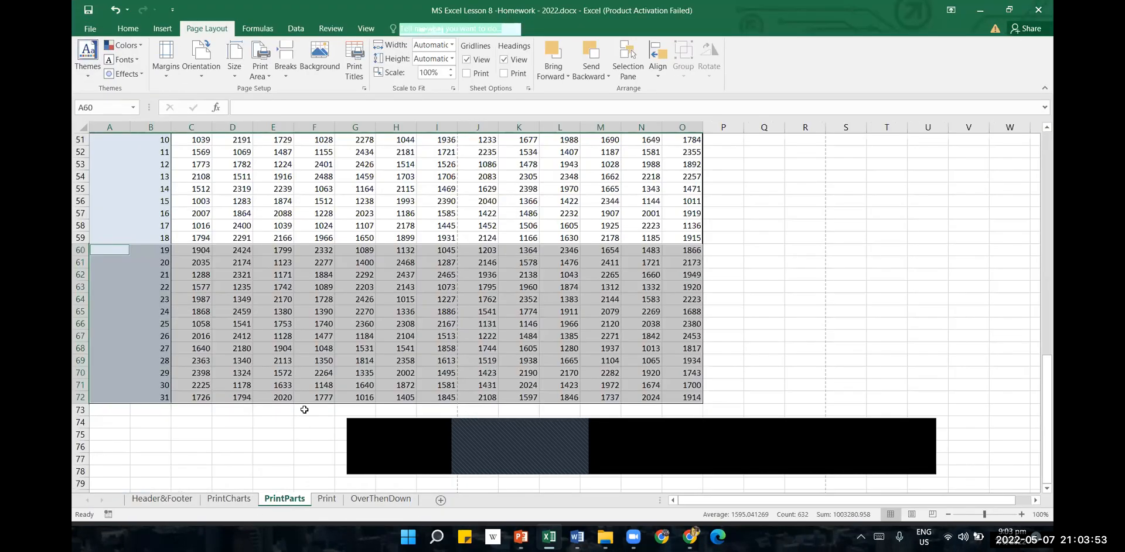
pyautogui.click(357, 237)
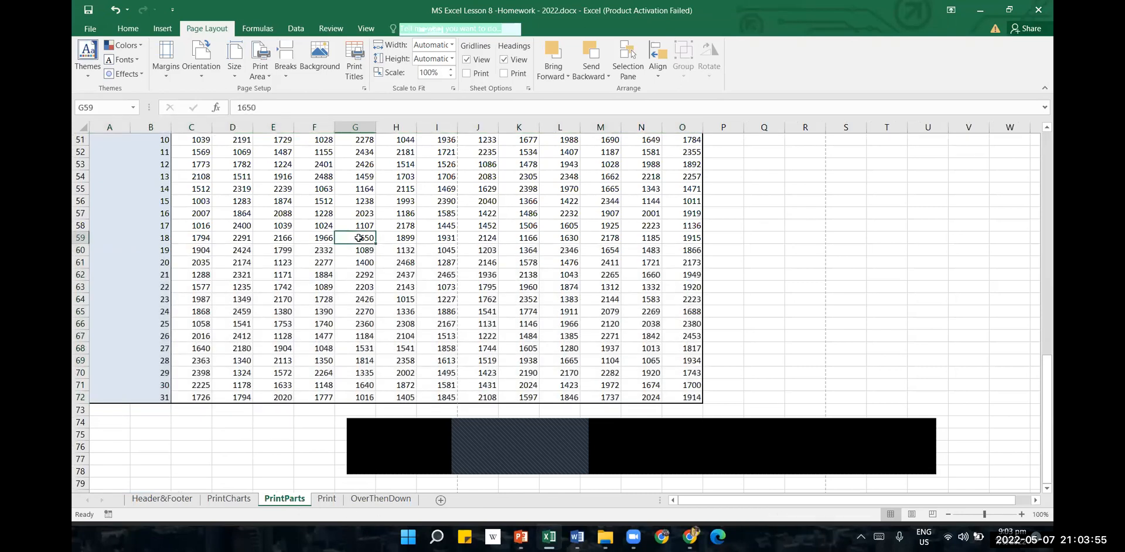
pyautogui.scroll(6, 359, 241)
pyautogui.scroll(11, 358, 243)
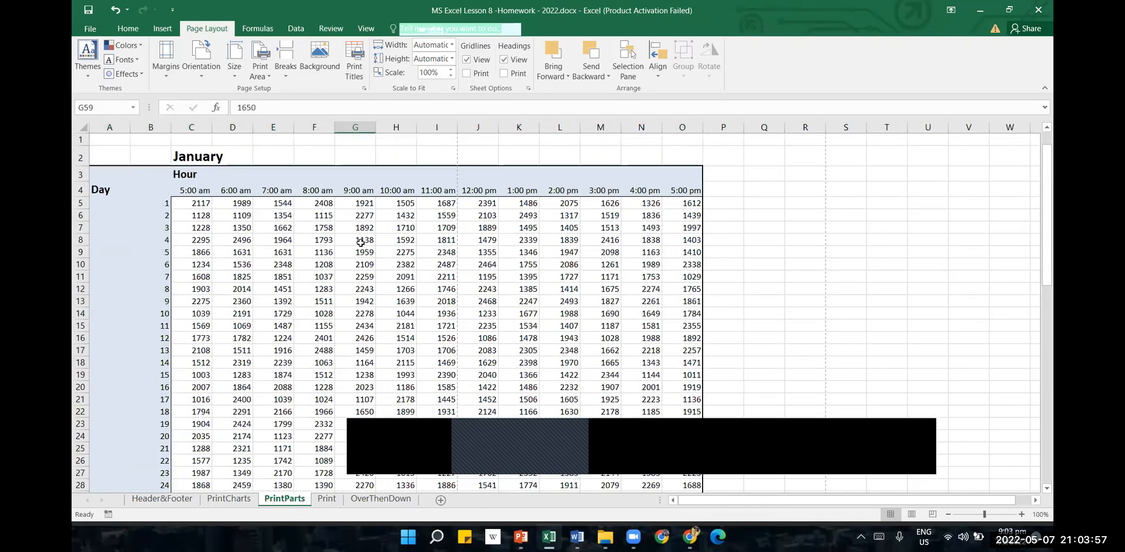
pyautogui.click(464, 174)
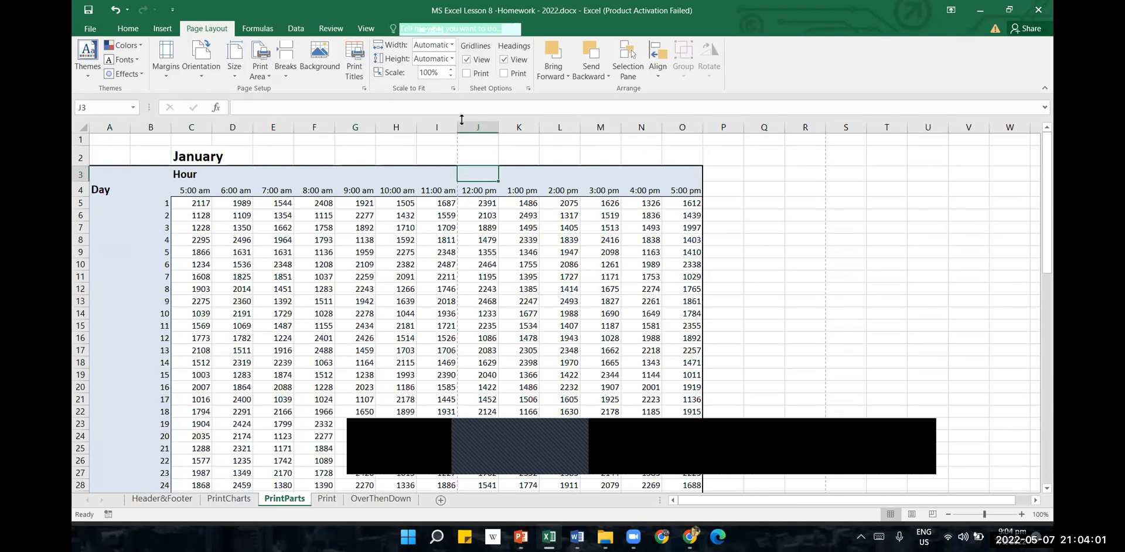
pyautogui.scroll(-5, 461, 123)
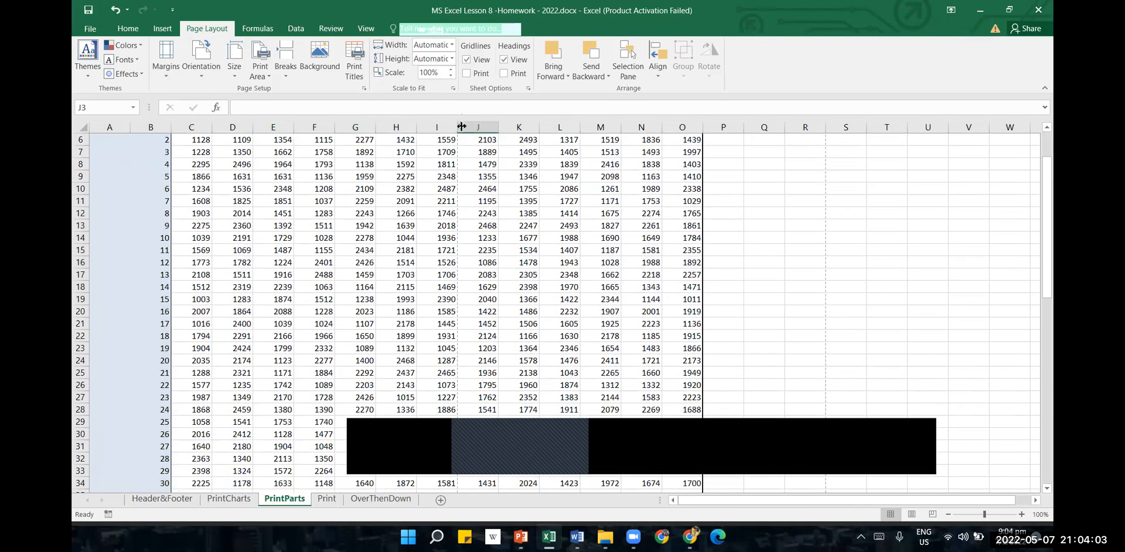
pyautogui.scroll(-8, 461, 134)
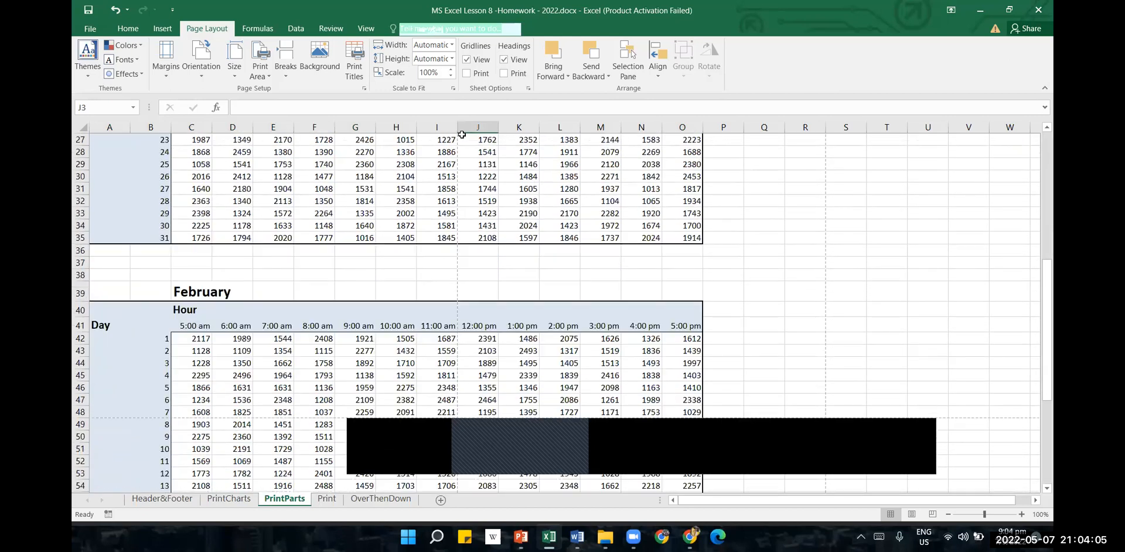
pyautogui.scroll(-2, 458, 142)
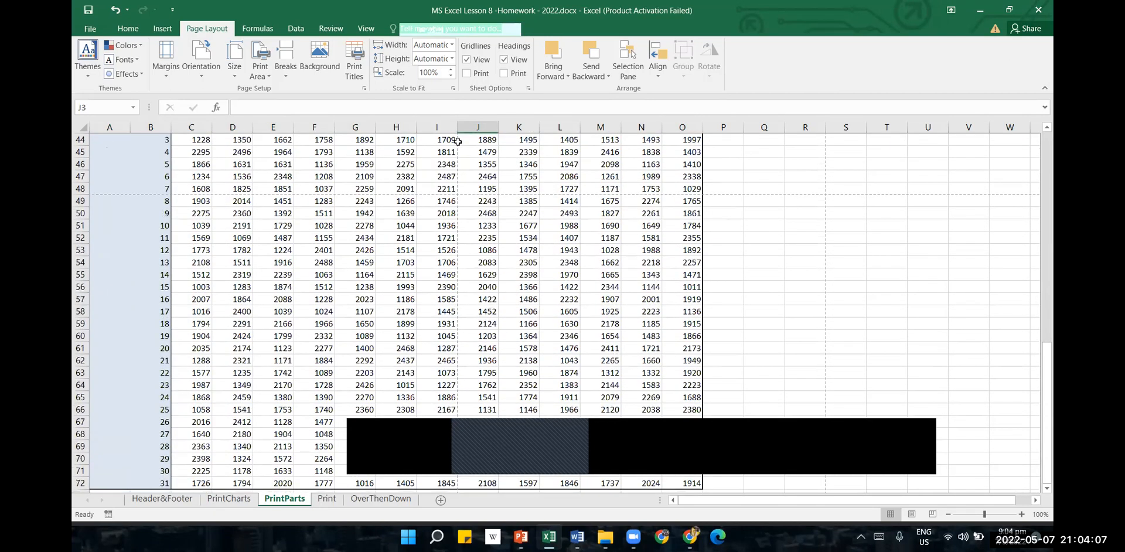
pyautogui.scroll(3, 452, 141)
pyautogui.scroll(-6, 452, 141)
pyautogui.scroll(1, 447, 120)
pyautogui.scroll(12, 447, 120)
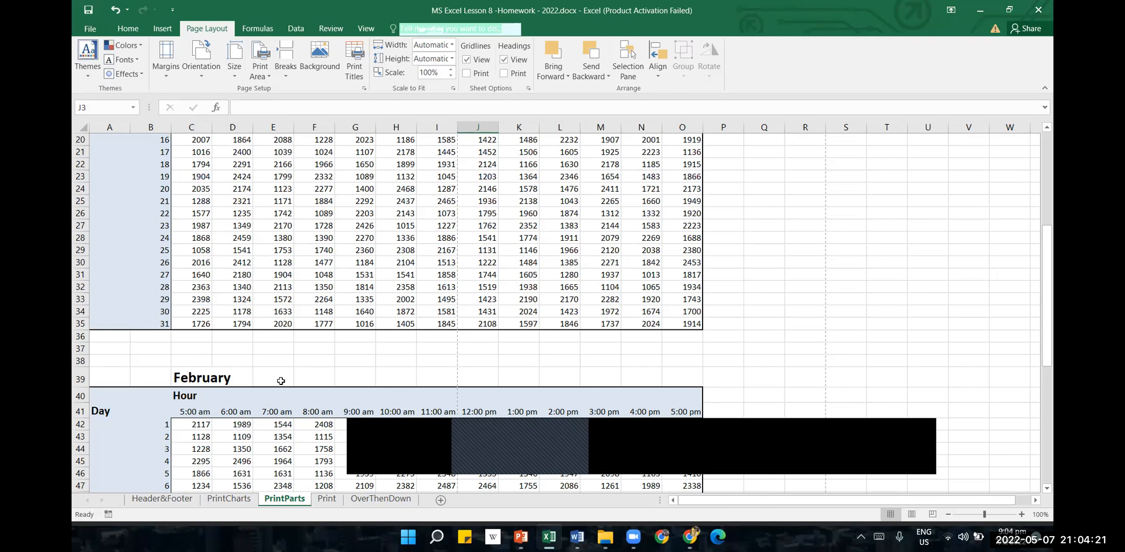
# - Page through the PrintParts sheet's print preview to the last page and return to the worksheet
pyautogui.click(85, 30)
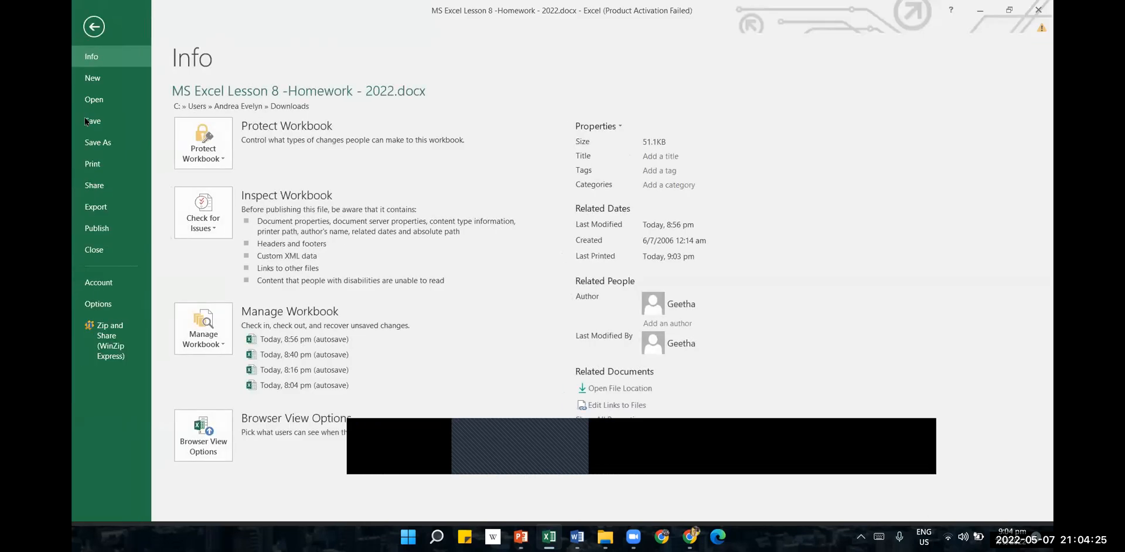
pyautogui.click(91, 164)
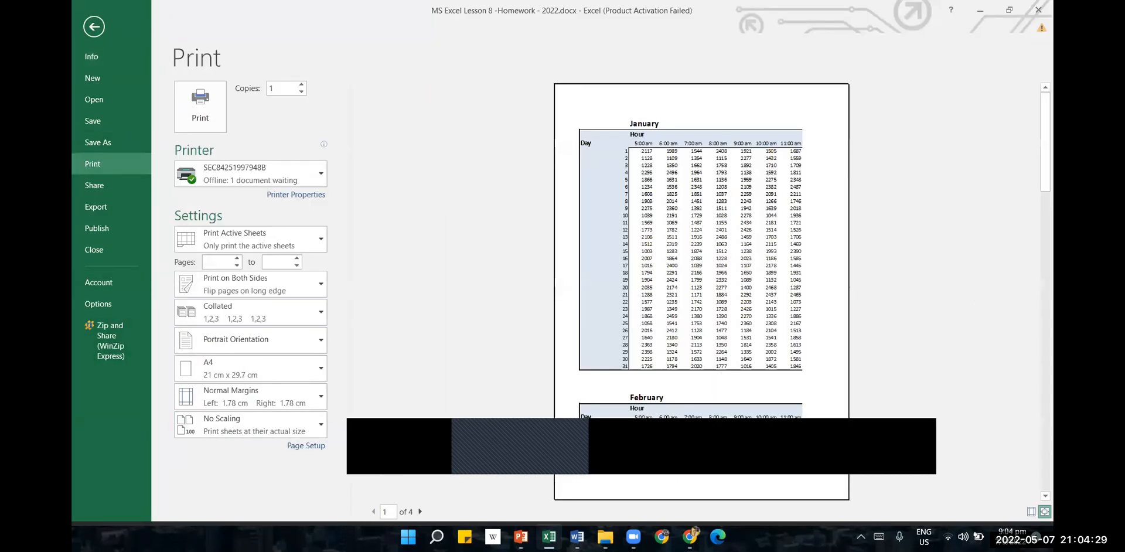
pyautogui.click(420, 511)
pyautogui.click(420, 512)
pyautogui.click(420, 511)
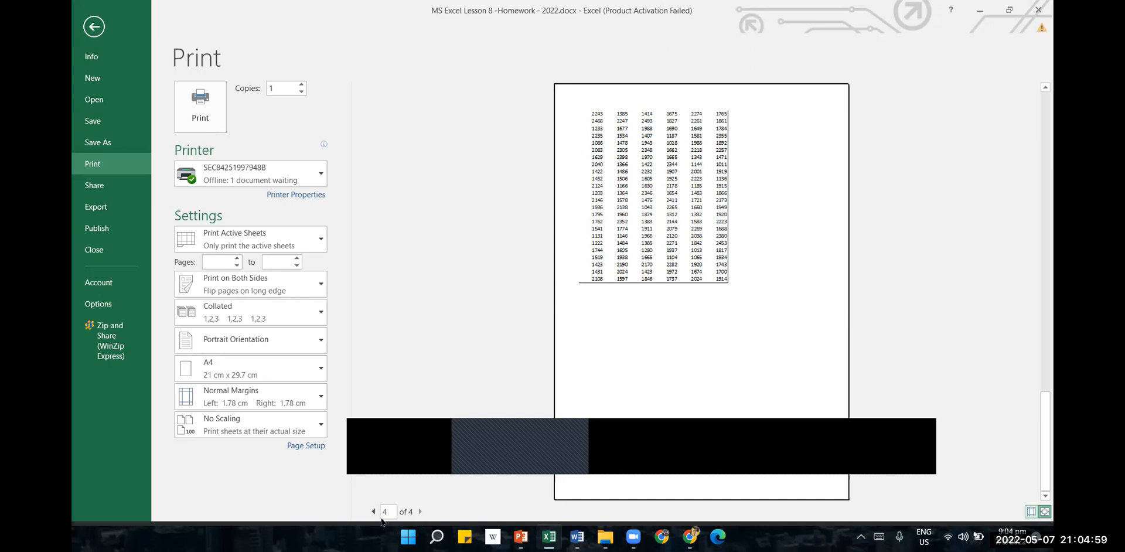
pyautogui.click(93, 26)
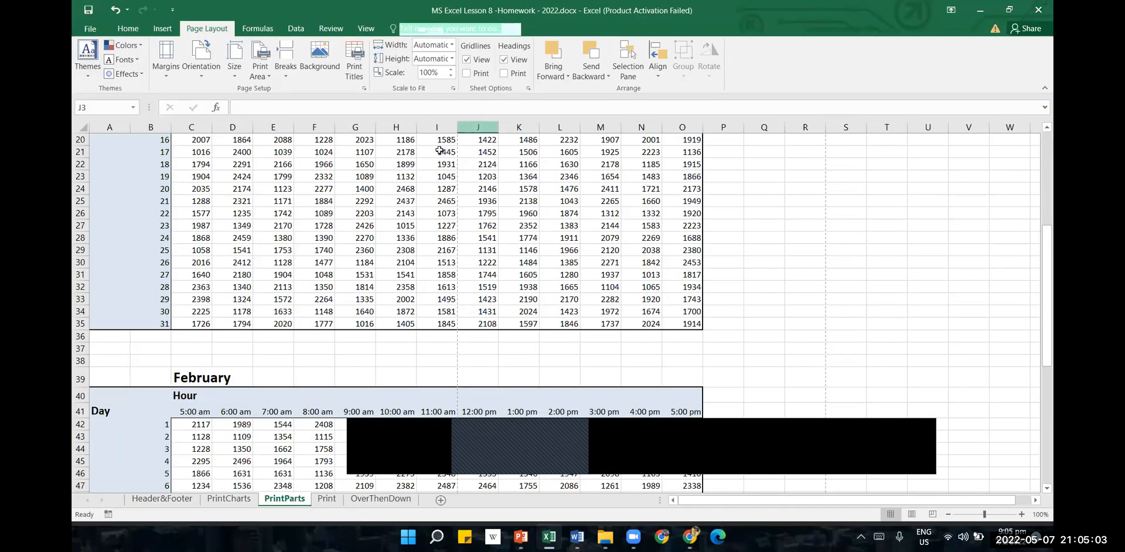
# - Reopen the PrintParts print preview and compare how the tables are split between pages 1 and 2
pyautogui.click(89, 28)
pyautogui.click(93, 164)
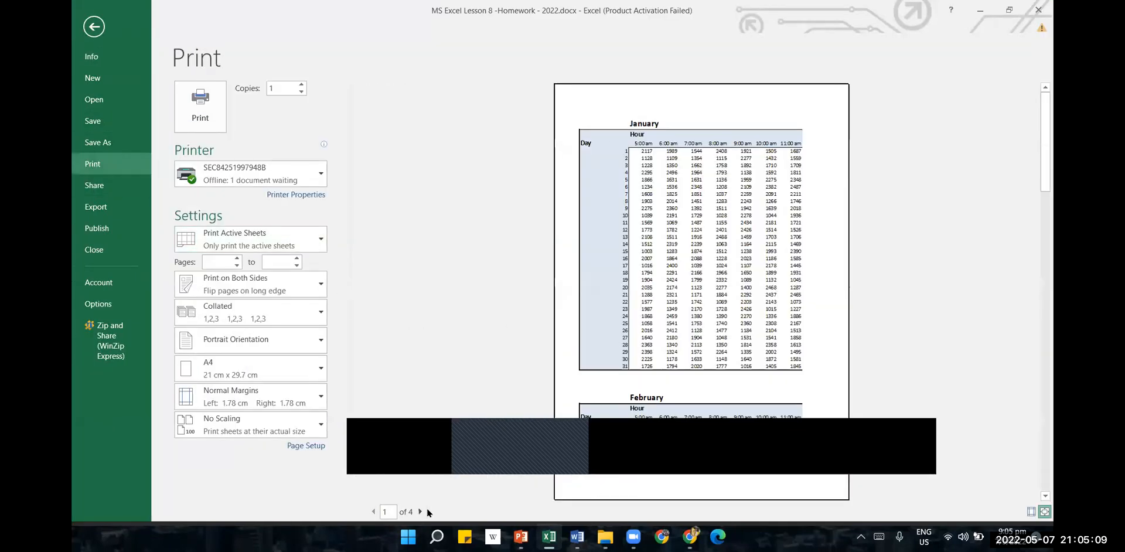
pyautogui.scroll(-2, 419, 514)
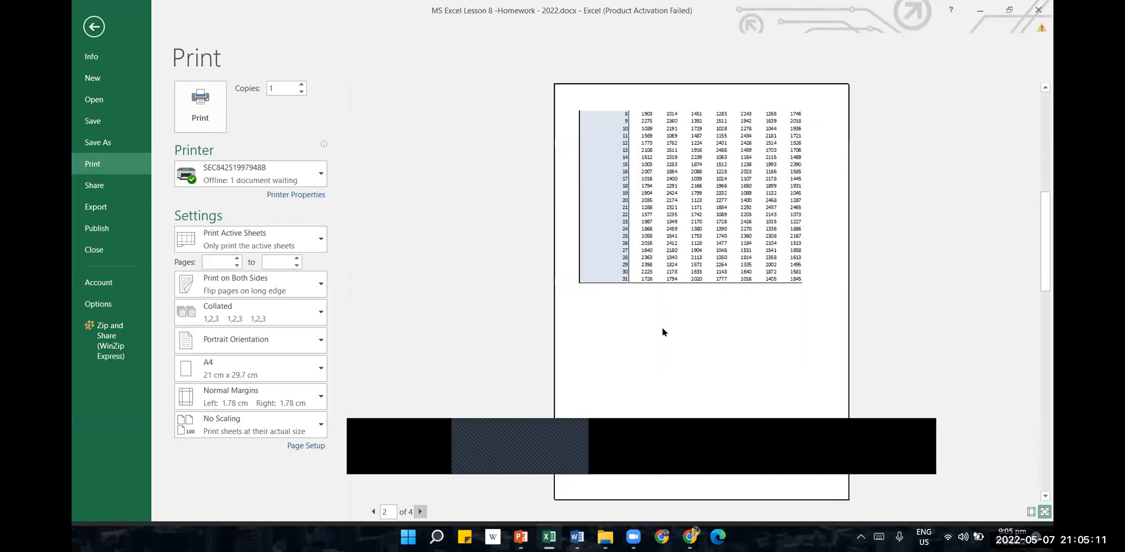
pyautogui.scroll(2, 609, 281)
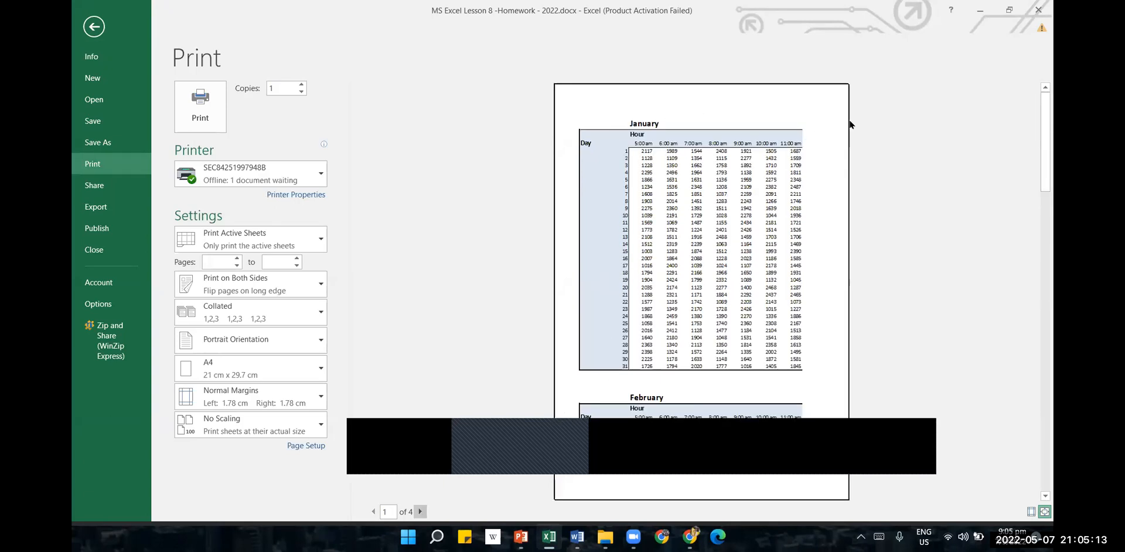
pyautogui.scroll(-3, 668, 387)
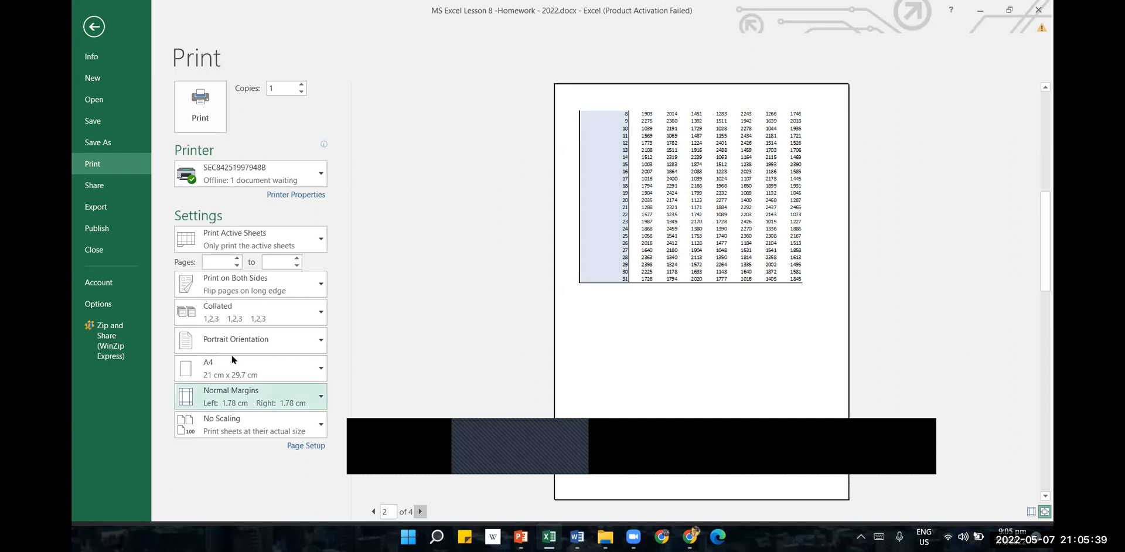
# - Set the PrintParts sheet to landscape orientation and check its first page in the preview
pyautogui.click(277, 348)
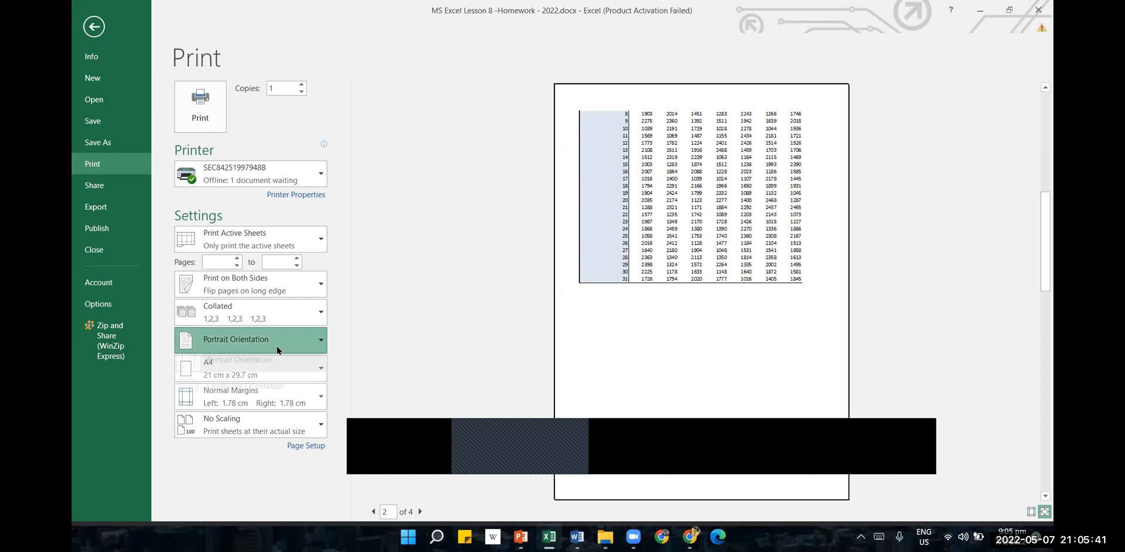
pyautogui.click(276, 396)
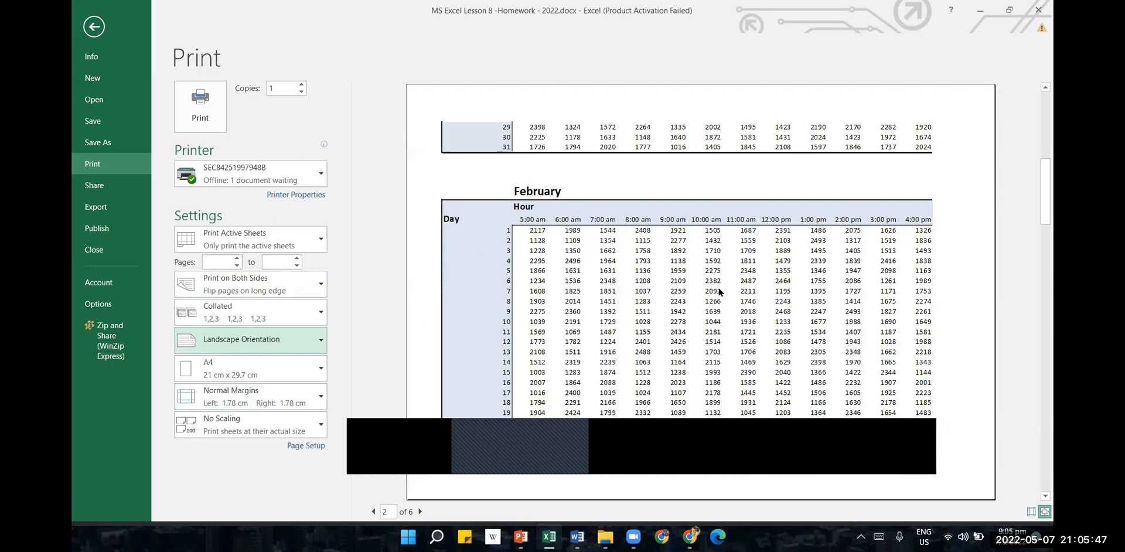
pyautogui.scroll(1, 655, 363)
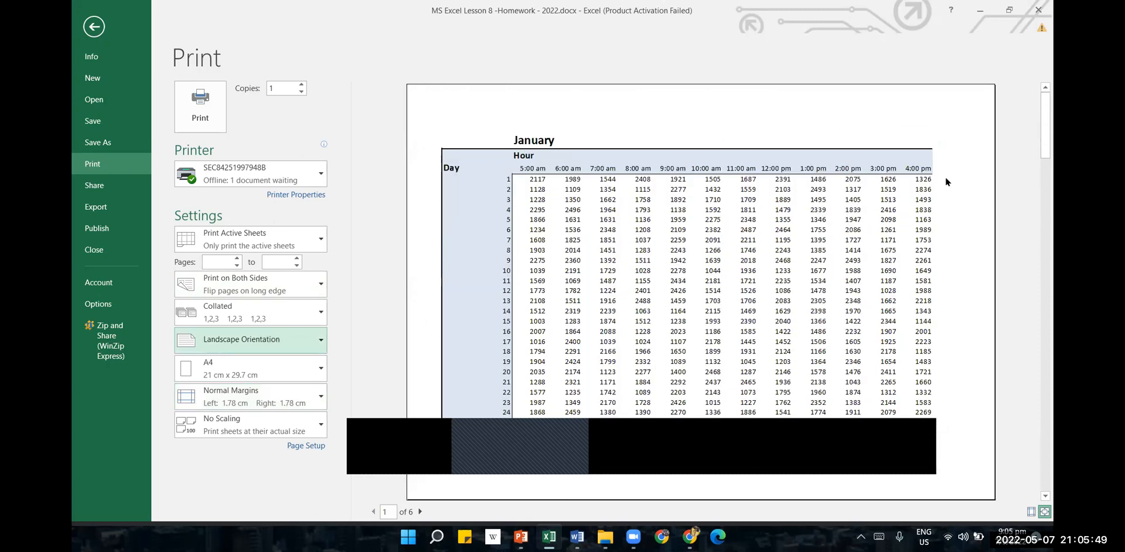
# - Return to the PrintParts worksheet and show it in Page Break Preview
pyautogui.click(94, 26)
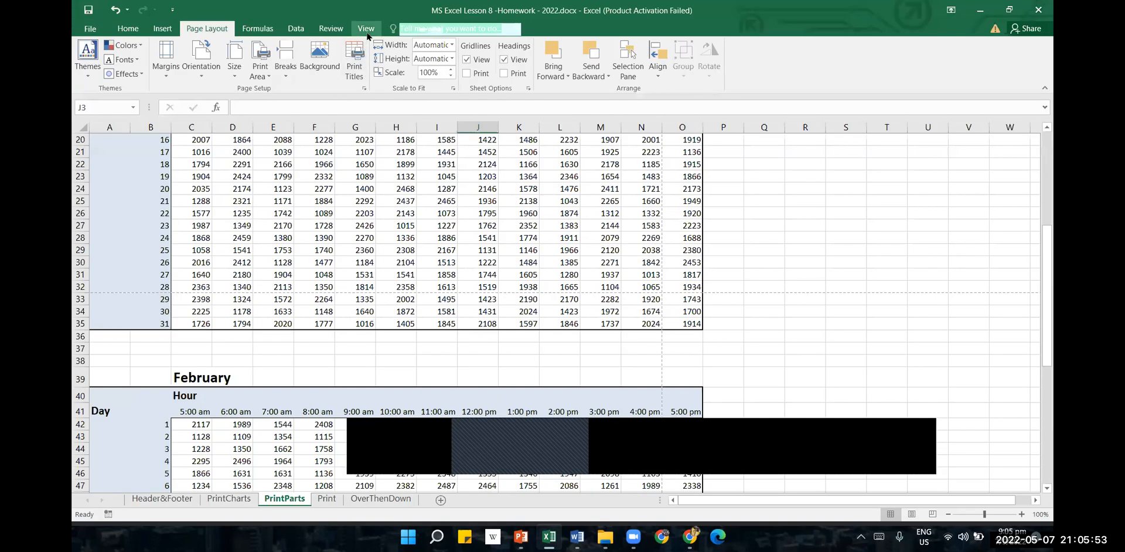
pyautogui.click(367, 36)
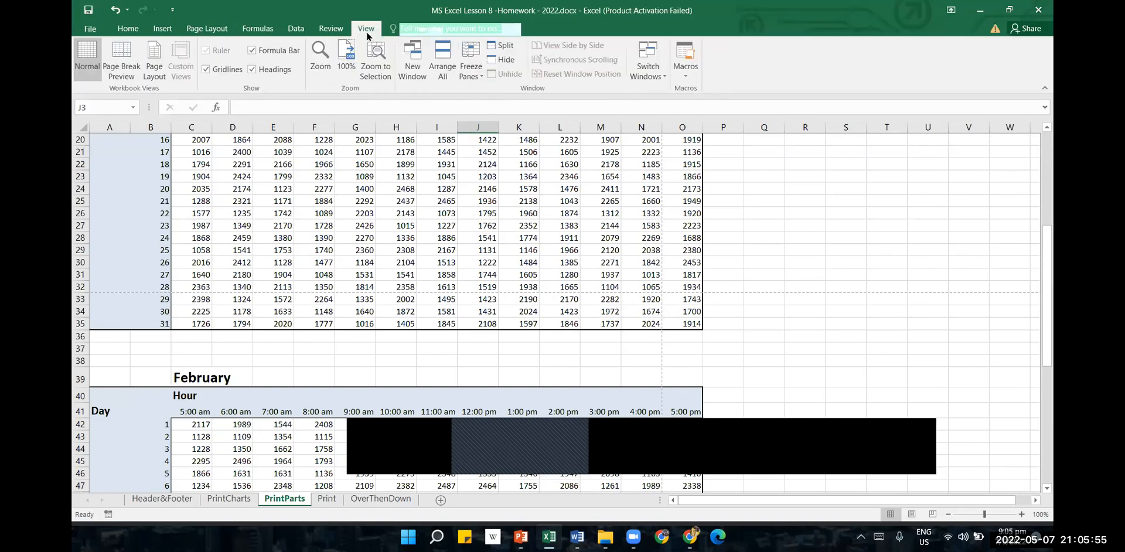
pyautogui.click(125, 59)
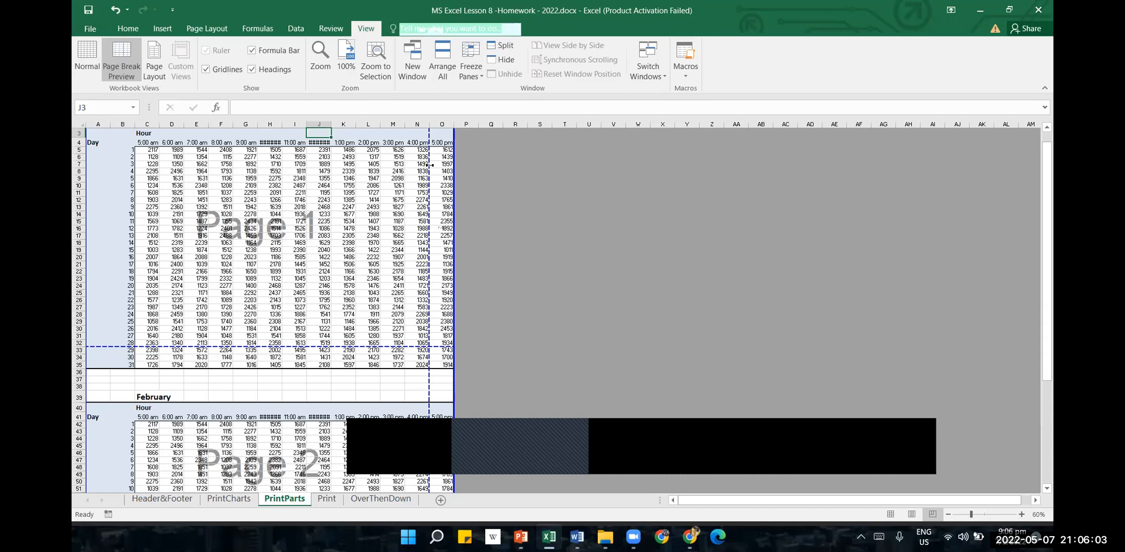
# - Set the PrintParts print scaling to 95% of normal size and check pages 1 and 2 in the print preview
pyautogui.click(93, 30)
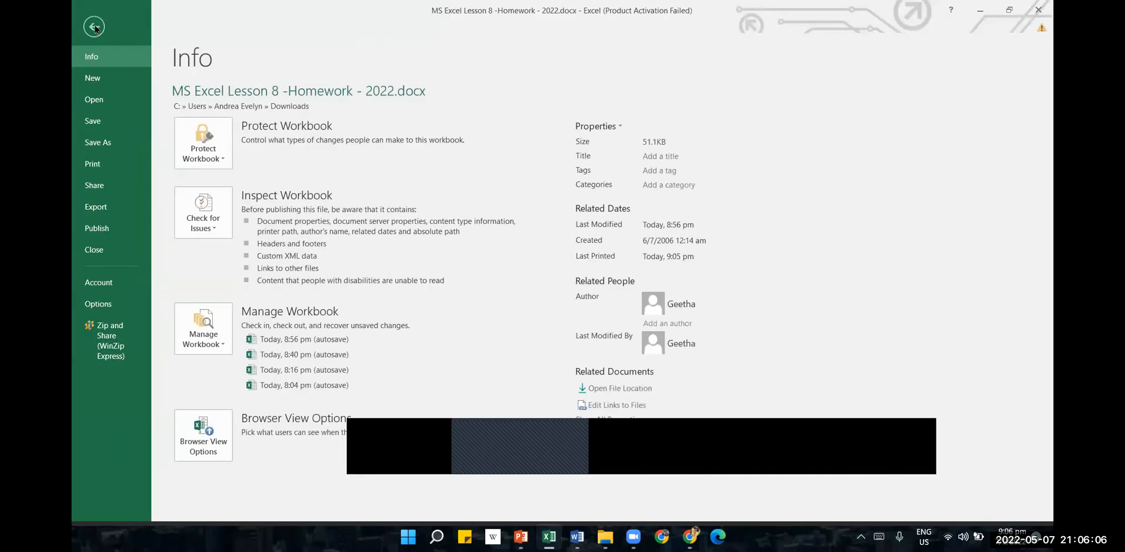
pyautogui.click(104, 160)
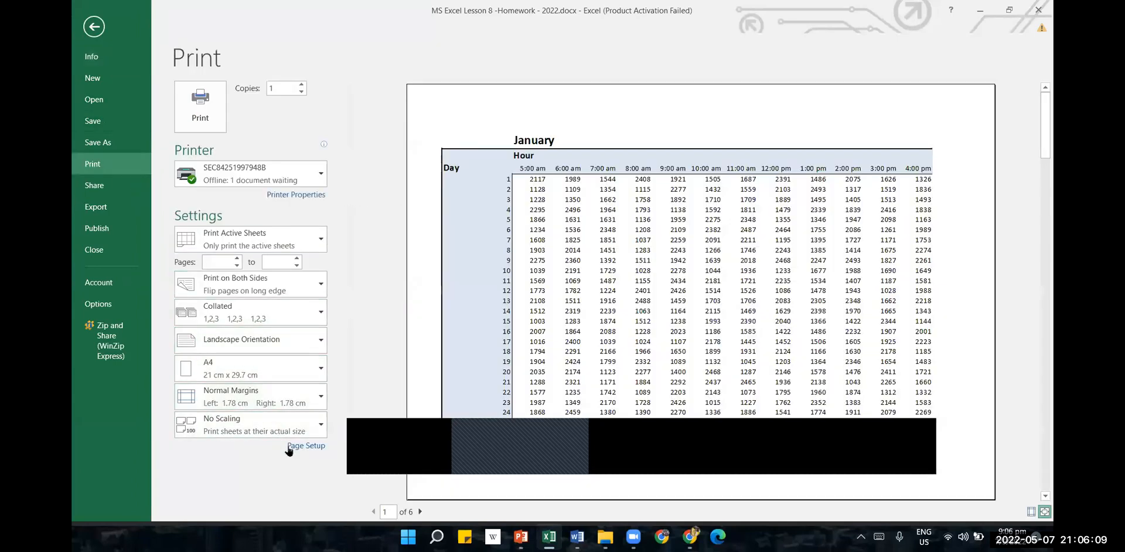
pyautogui.click(307, 425)
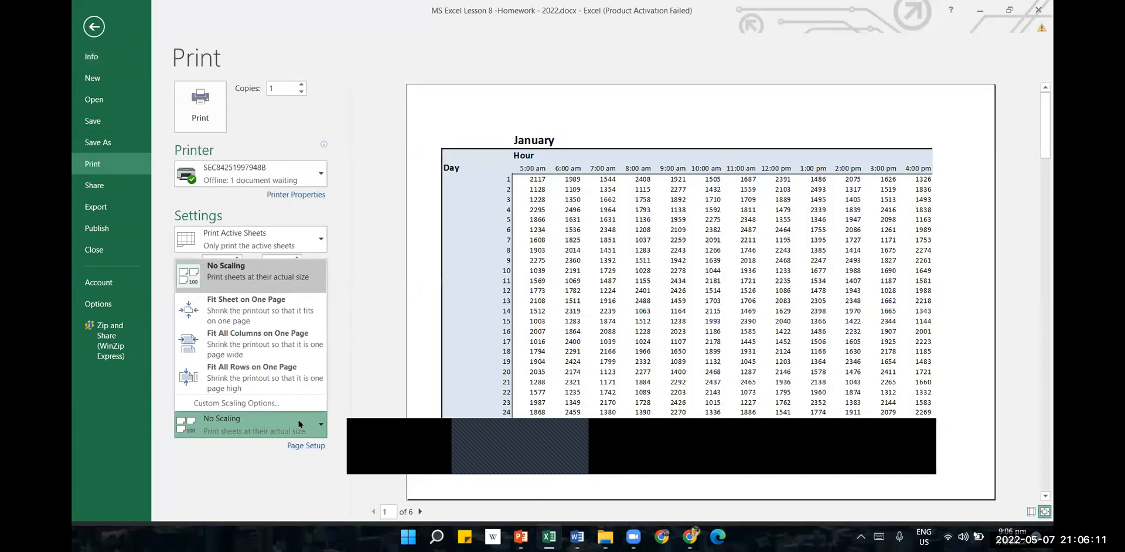
pyautogui.click(267, 400)
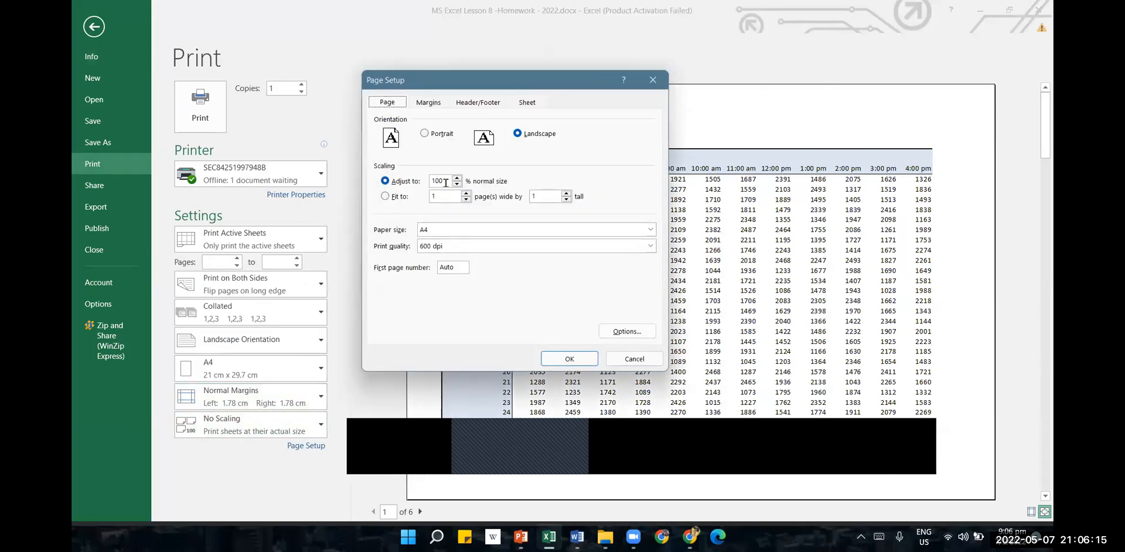
pyautogui.click(457, 184)
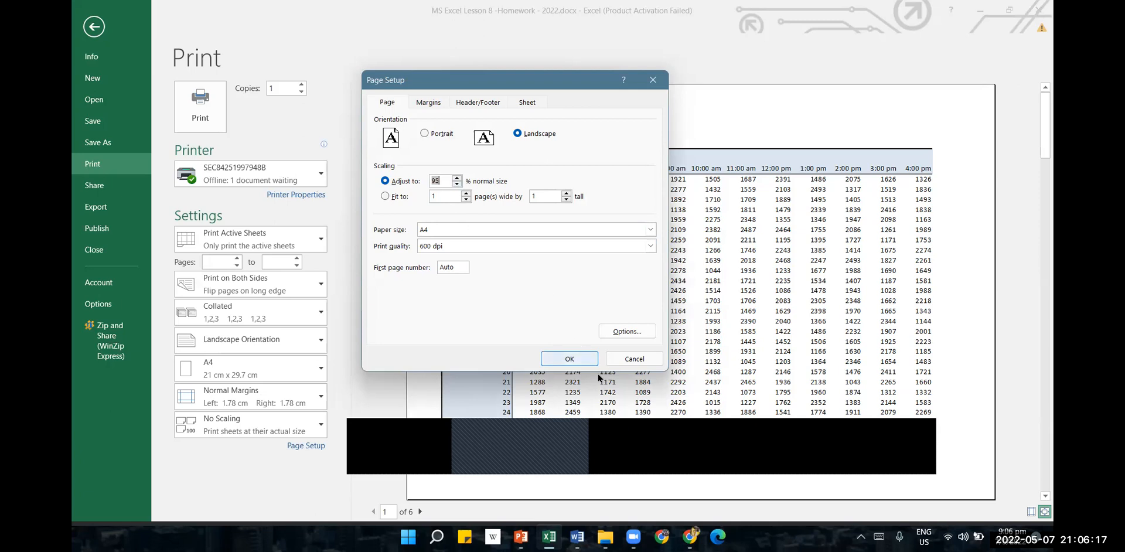
pyautogui.click(577, 357)
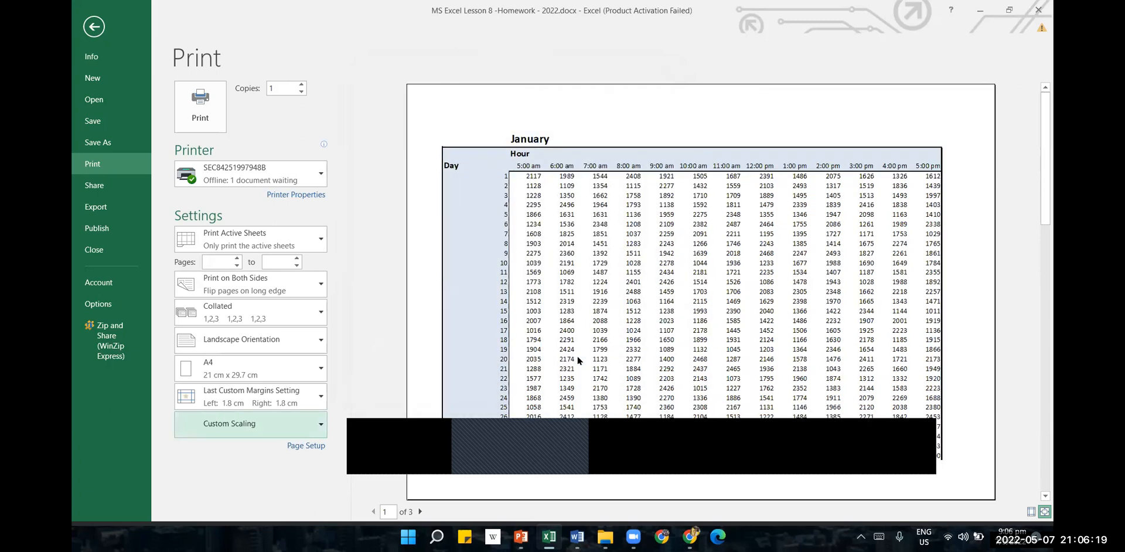
pyautogui.click(420, 512)
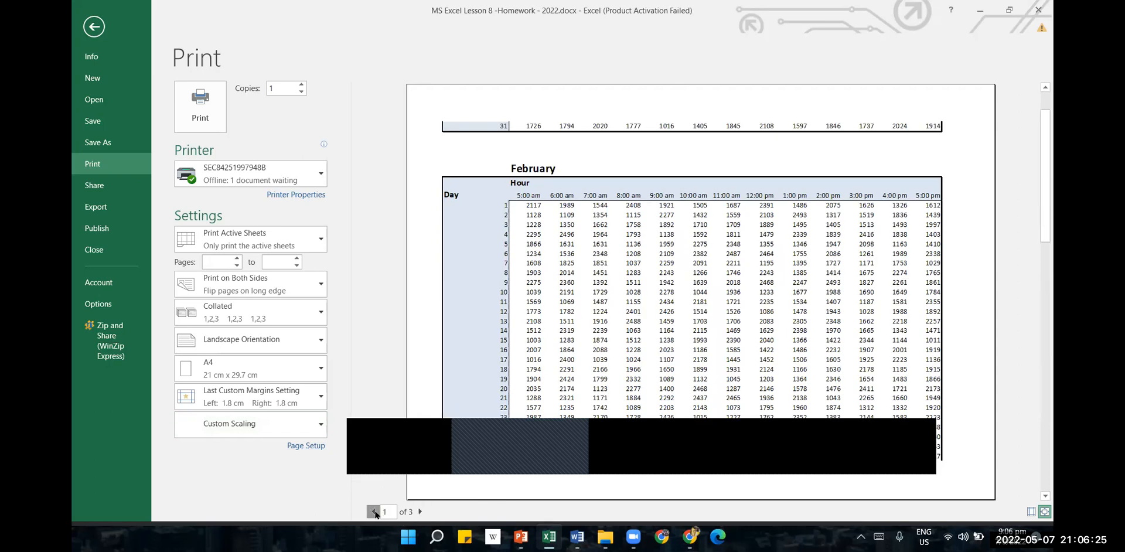
pyautogui.click(374, 512)
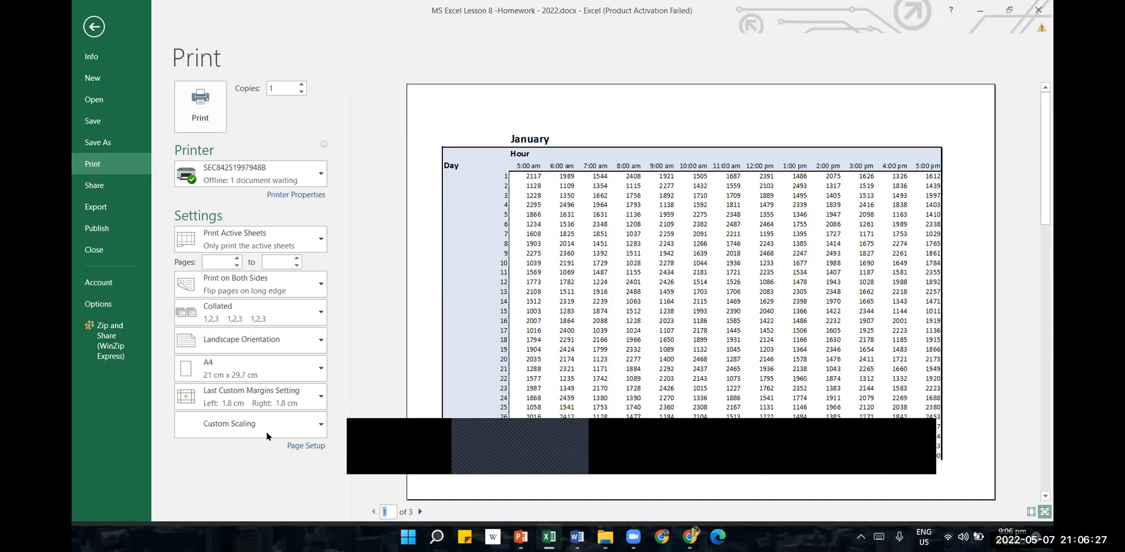
# - Apply Normal margins to the PrintParts printout and scale it with Fit All Rows on One Page
pyautogui.click(276, 397)
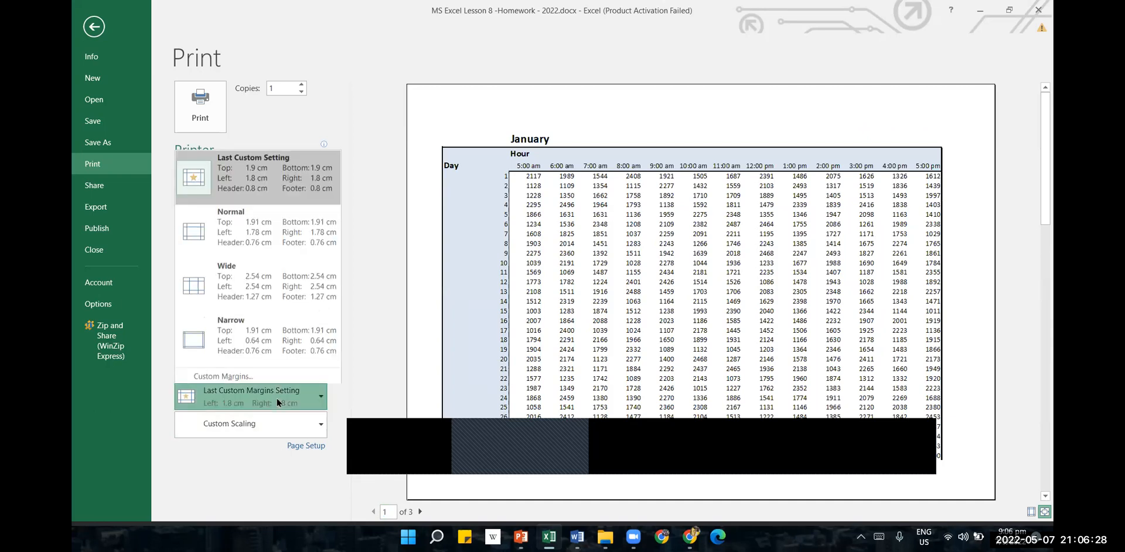
pyautogui.click(267, 223)
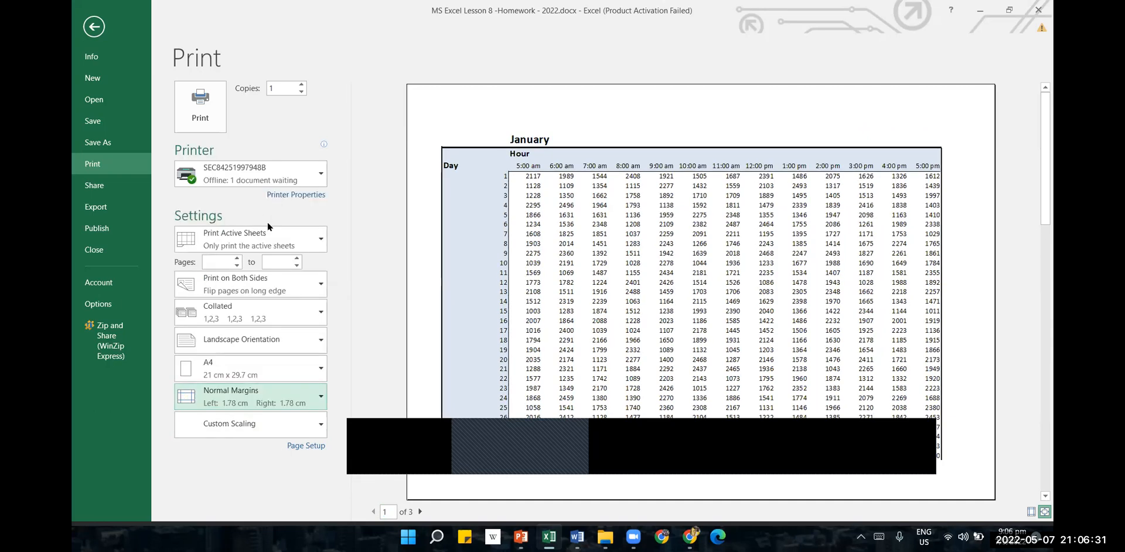
pyautogui.click(304, 426)
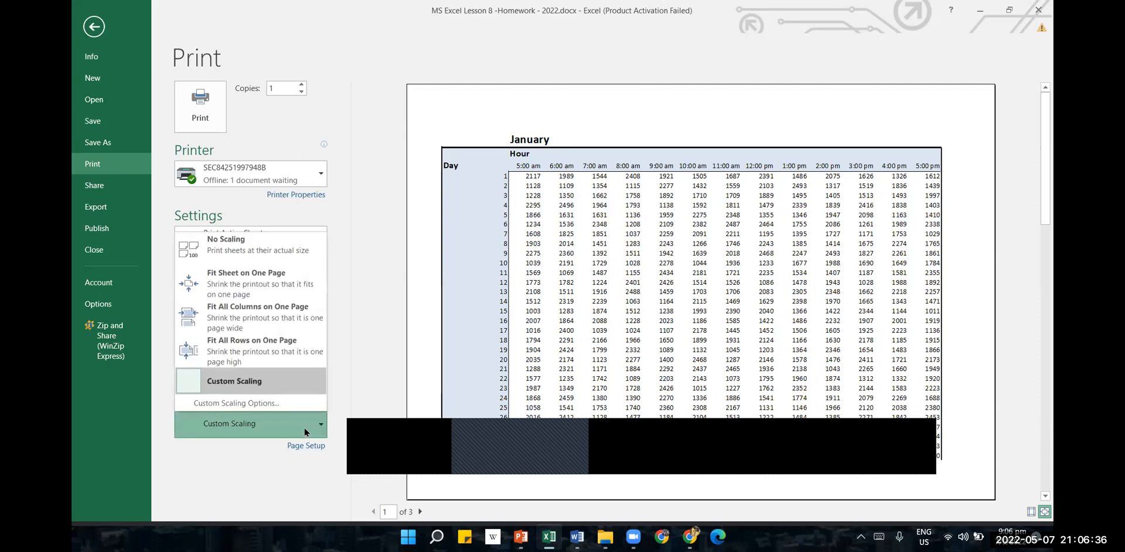
pyautogui.click(278, 347)
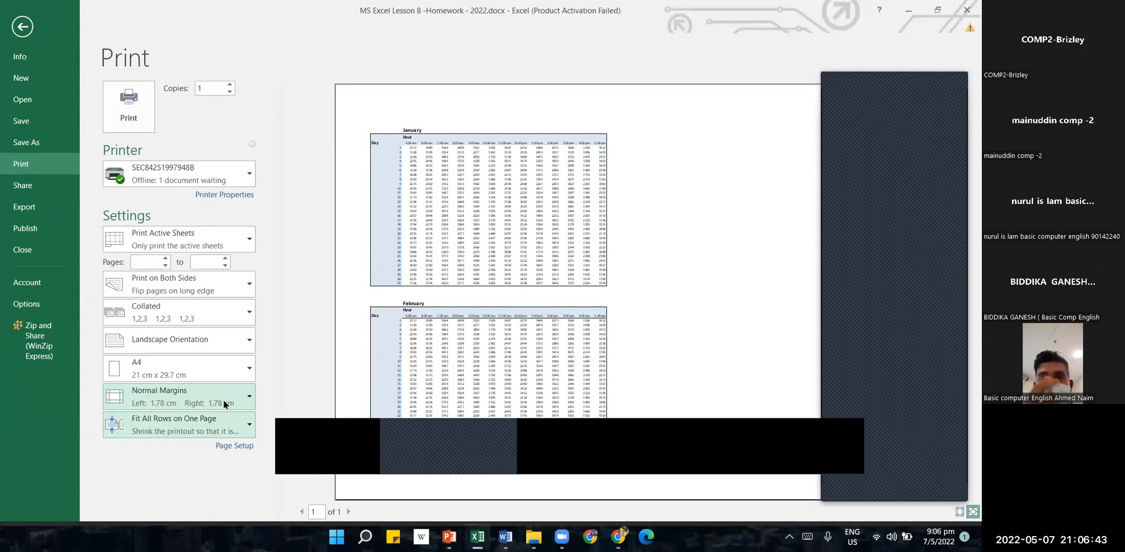
# - Change the print scaling to Fit All Columns on One Page, check page 2 and return to the worksheet
pyautogui.click(224, 432)
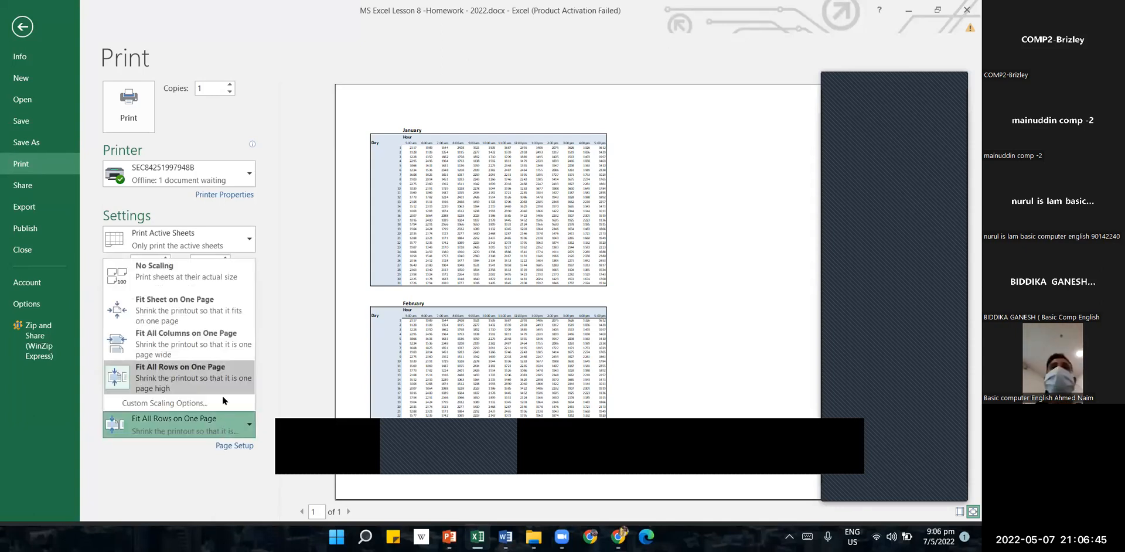
pyautogui.click(222, 350)
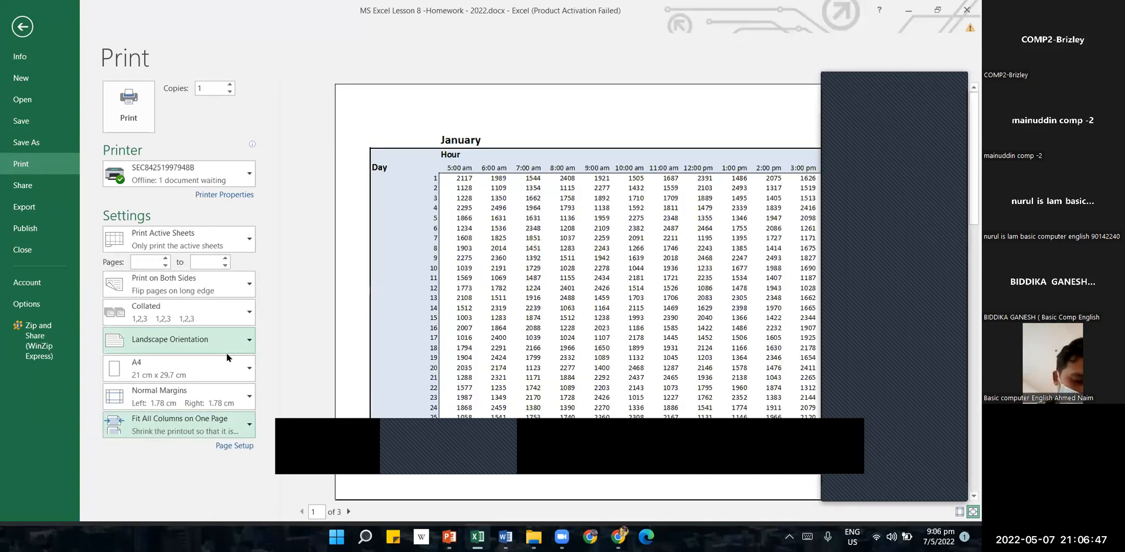
pyautogui.click(348, 512)
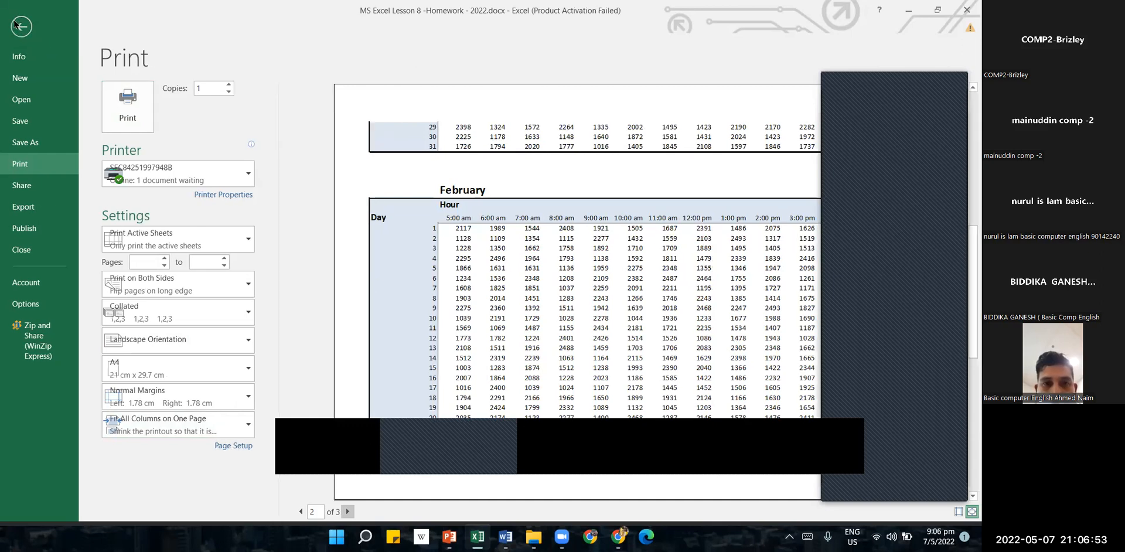
pyautogui.press('Escape')
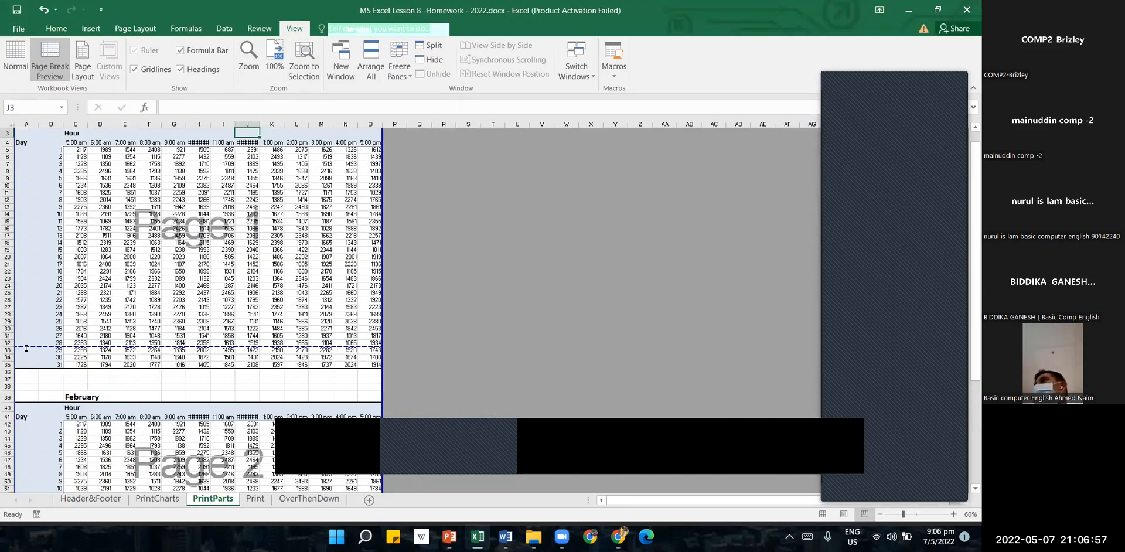
# - Move the horizontal page break from below row 32 to below row 37, between the January and February tables
pyautogui.moveTo(26, 348); pyautogui.dragTo(39, 381)
pyautogui.moveTo(110, 381); pyautogui.dragTo(110, 382)
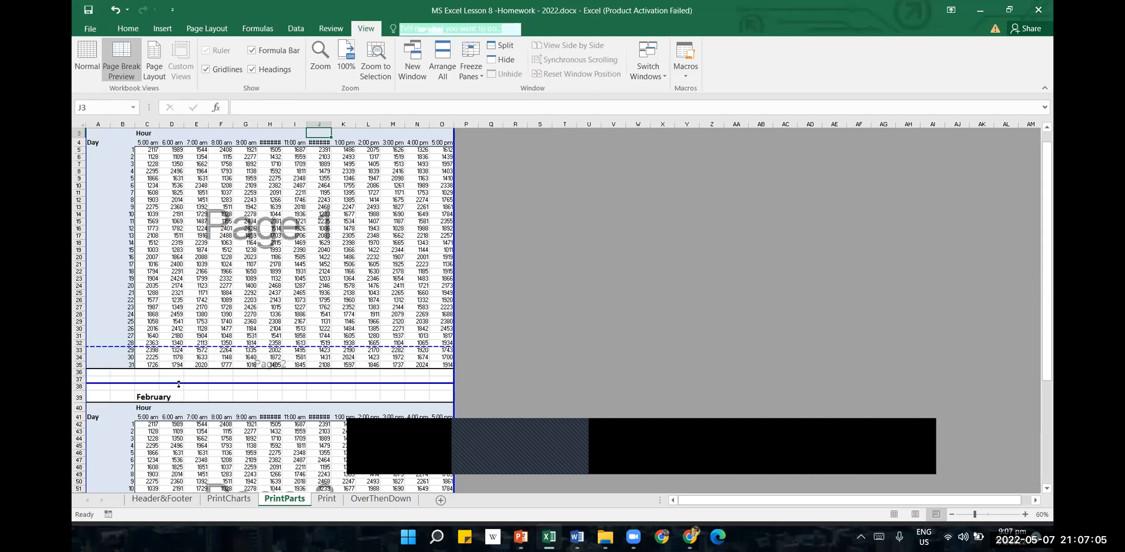
pyautogui.scroll(-10, 214, 354)
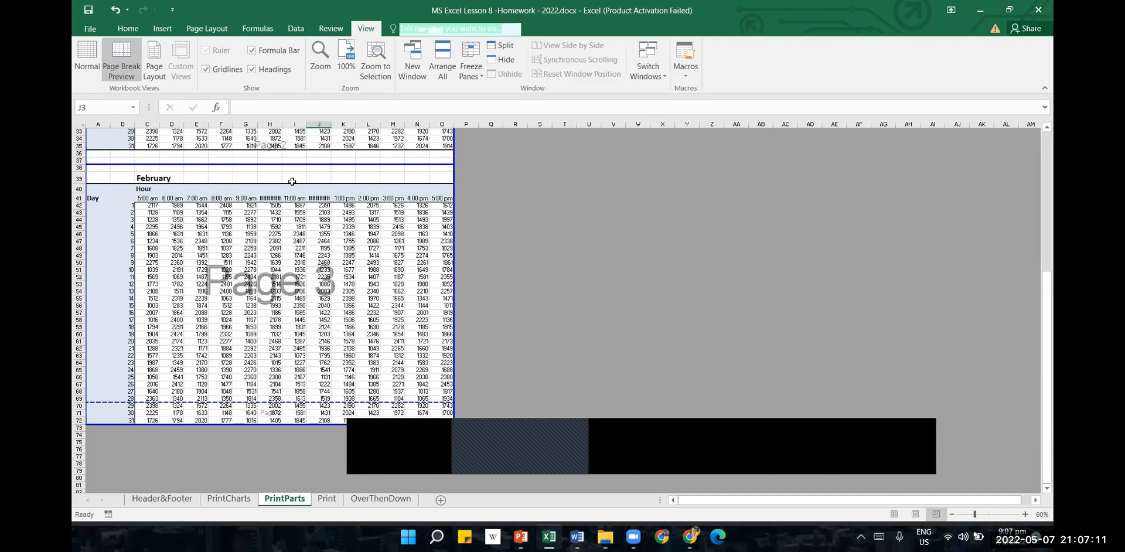
# - Remove the manual page break between the January and February tables on the PrintParts sheet
pyautogui.click(206, 28)
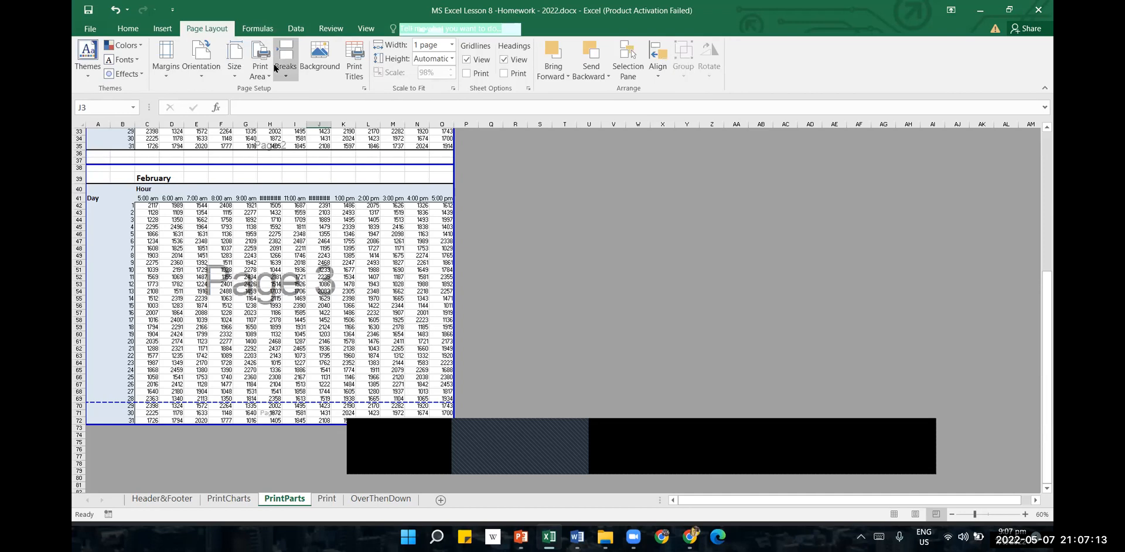
pyautogui.click(296, 77)
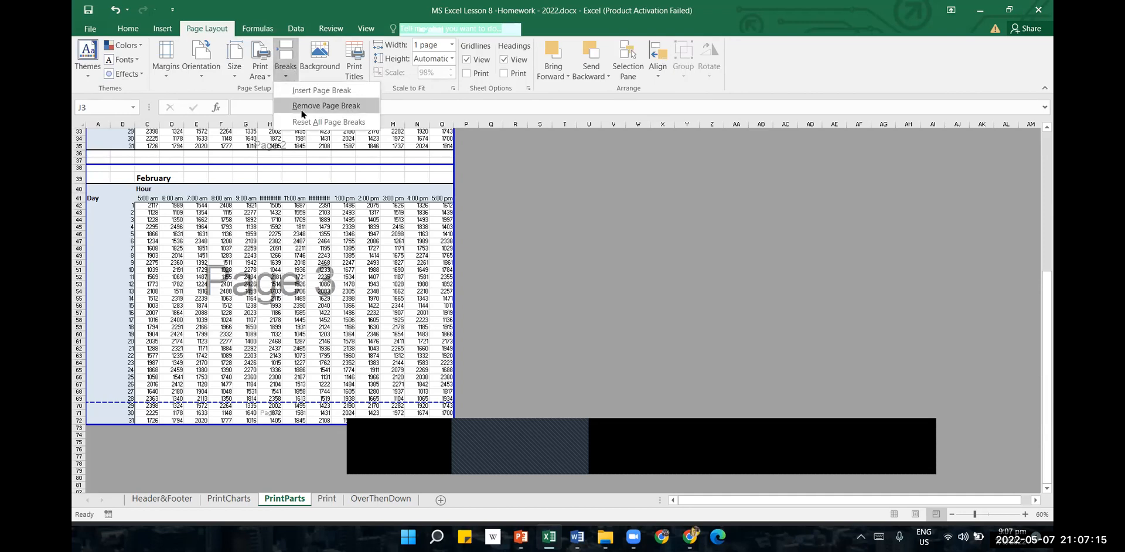
pyautogui.click(300, 108)
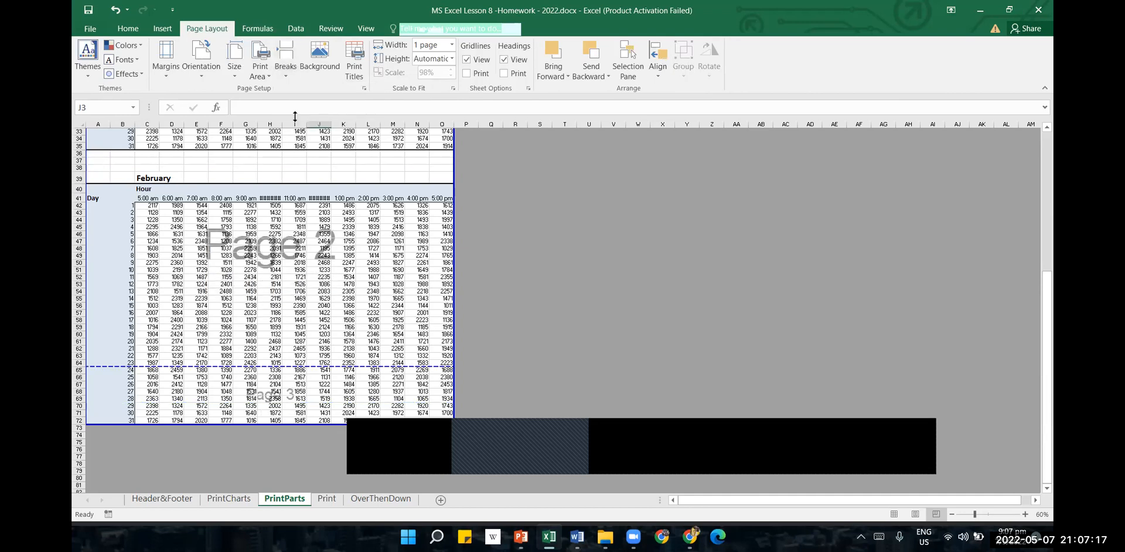
pyautogui.click(284, 76)
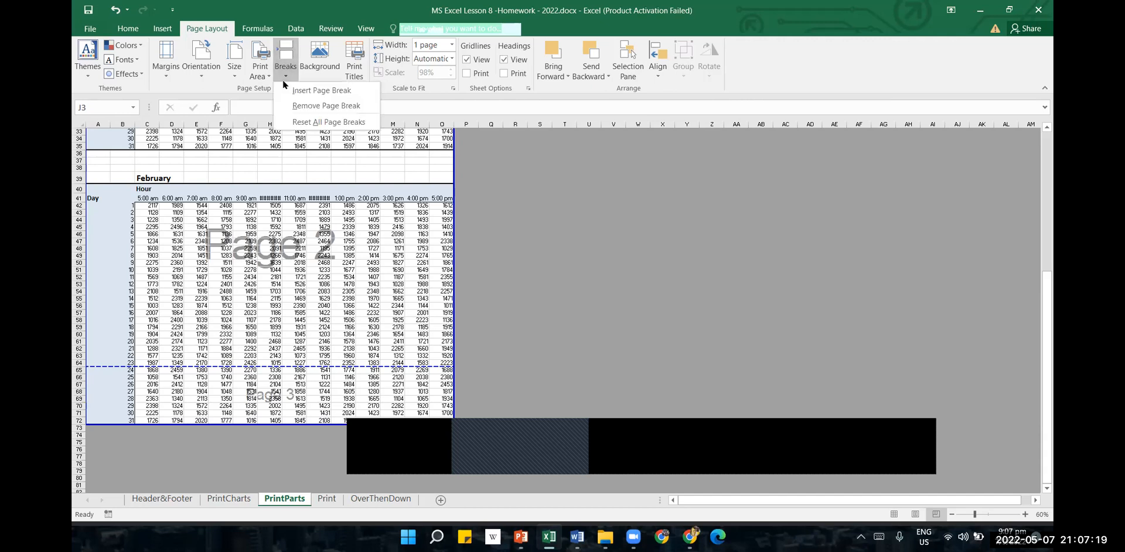
pyautogui.click(305, 104)
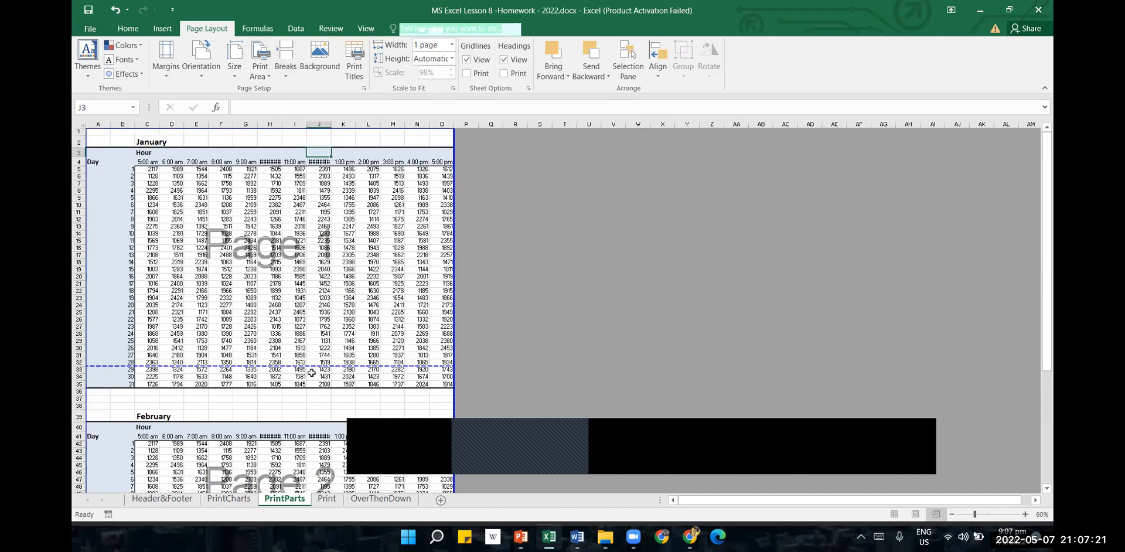
# - Move the automatic page break under row 32 down between rows 37 and 38, above the February table
pyautogui.moveTo(314, 364); pyautogui.dragTo(299, 403)
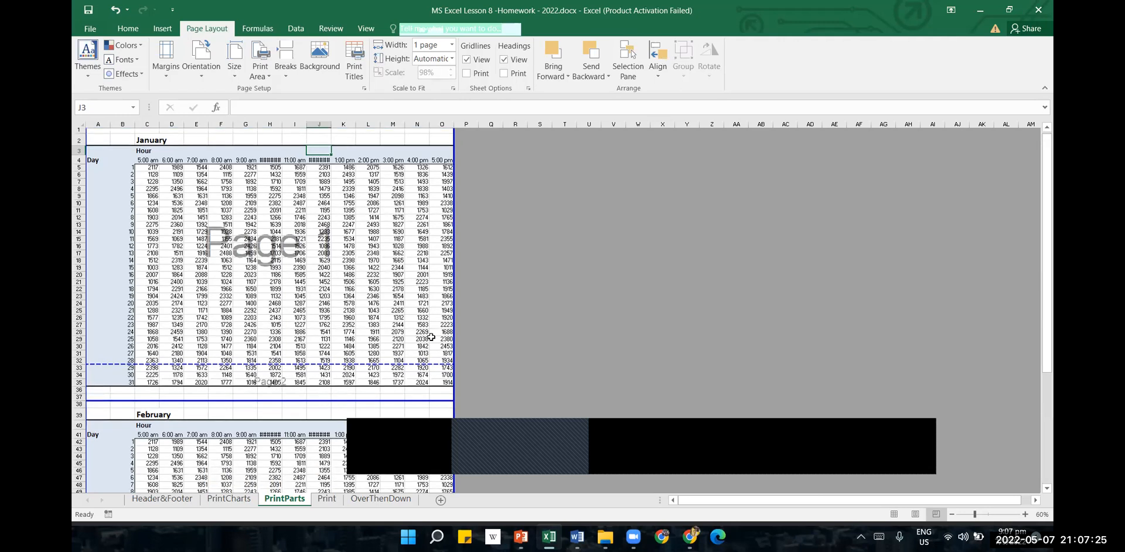
pyautogui.scroll(-5, 427, 333)
pyautogui.scroll(-7, 152, 263)
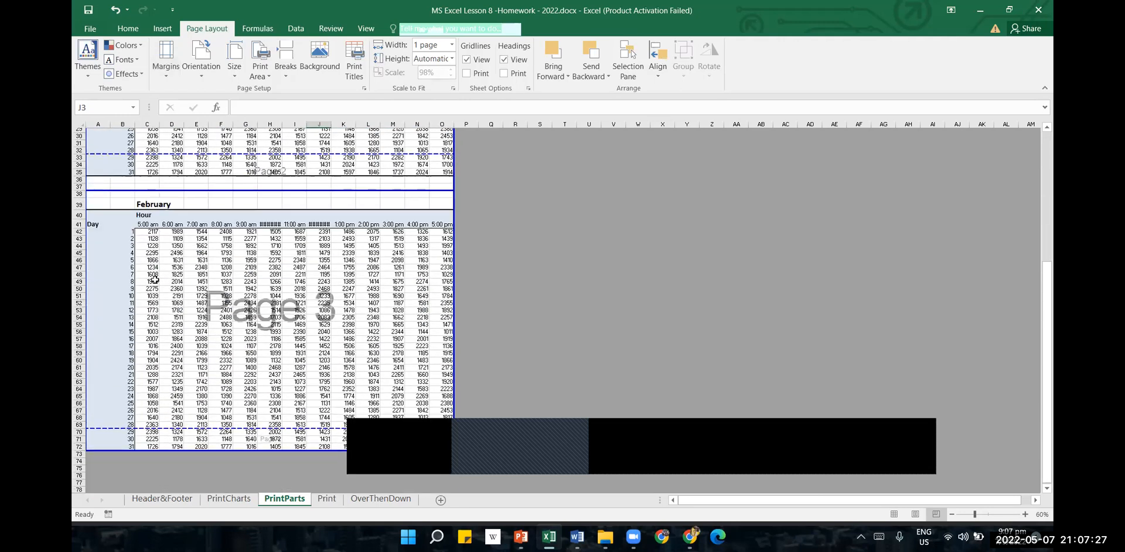
# - Page through the PrintParts print preview to the last page to check the table splits, and return to the worksheet
pyautogui.click(92, 27)
pyautogui.click(117, 168)
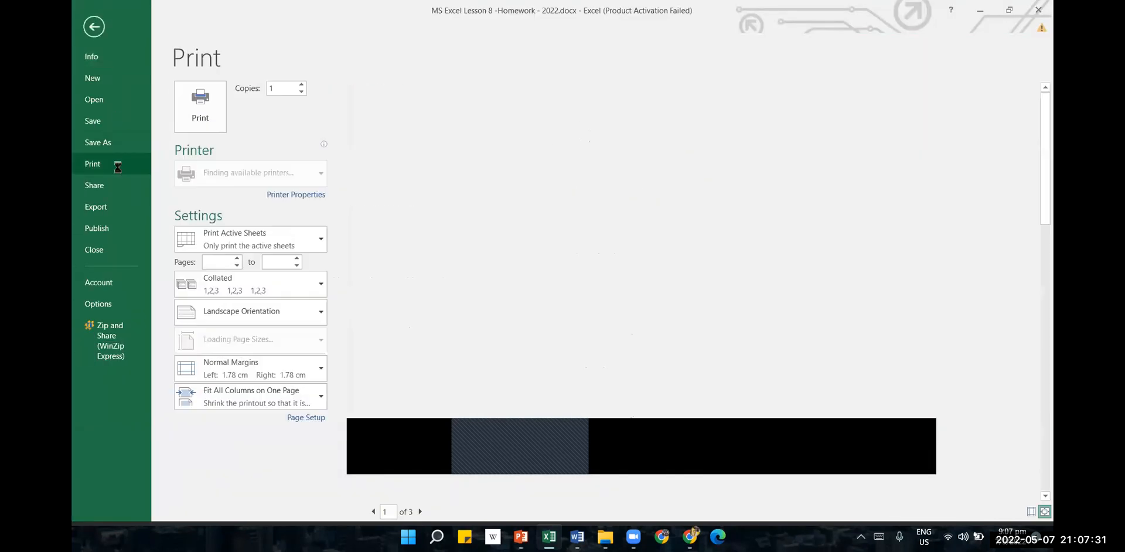
pyautogui.click(419, 512)
pyautogui.click(416, 517)
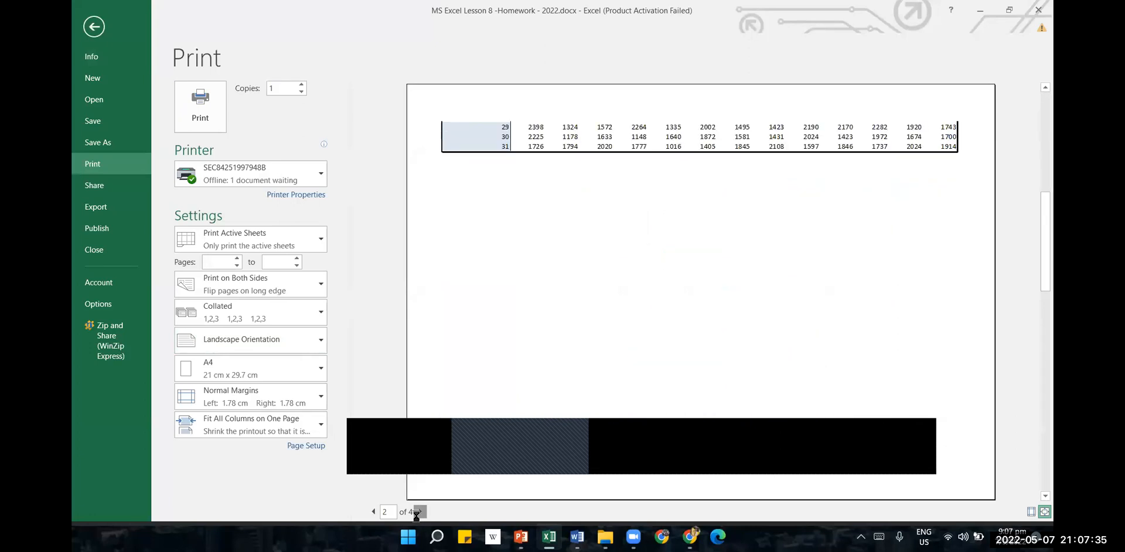
pyautogui.click(416, 517)
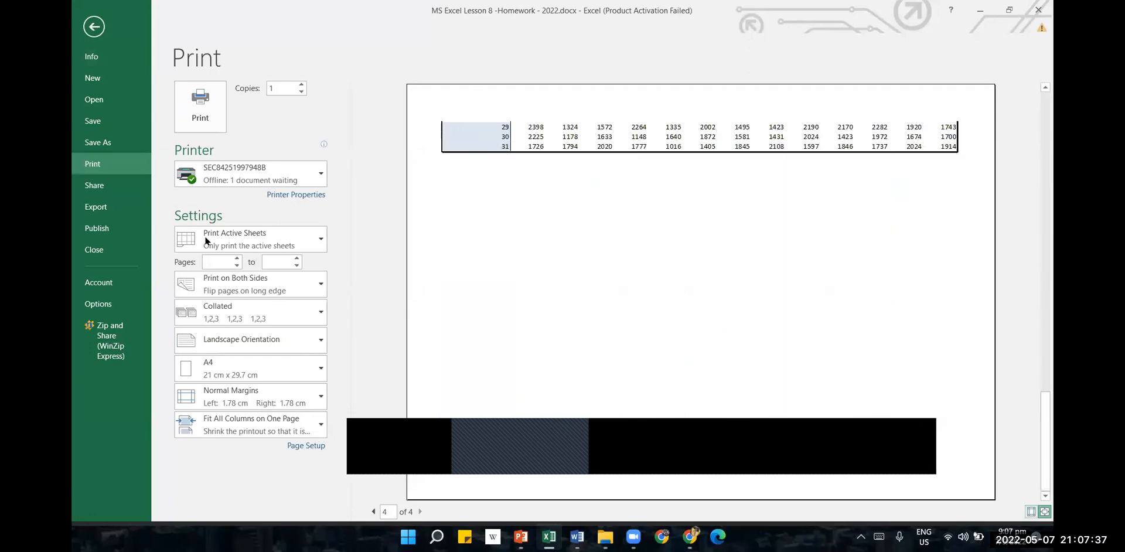
pyautogui.click(94, 26)
pyautogui.scroll(2, 203, 155)
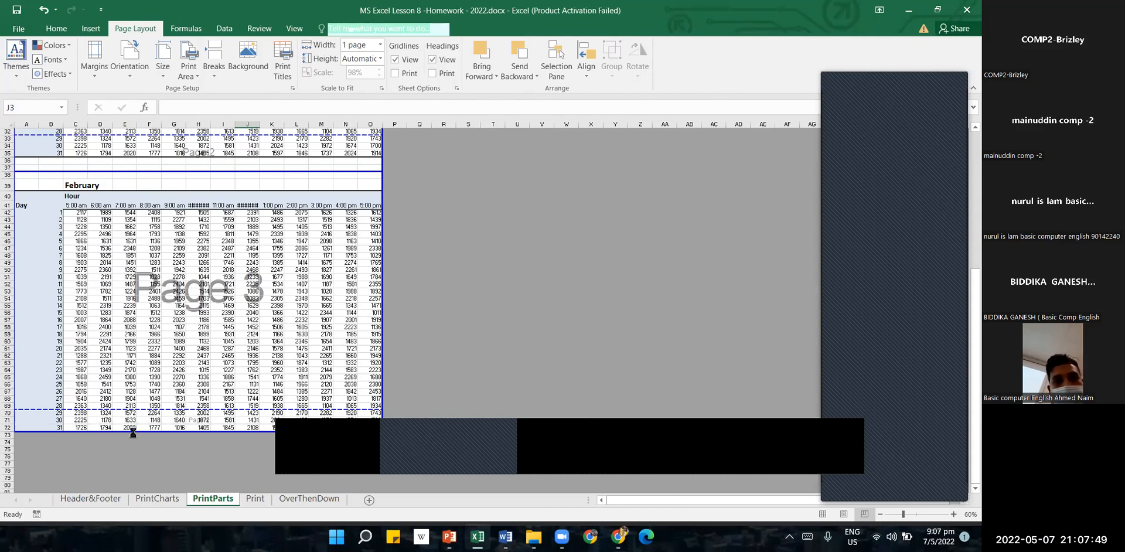
# - Set the PrintParts print scaling to No Scaling and return to the worksheet to view its page breaks
pyautogui.click(312, 197)
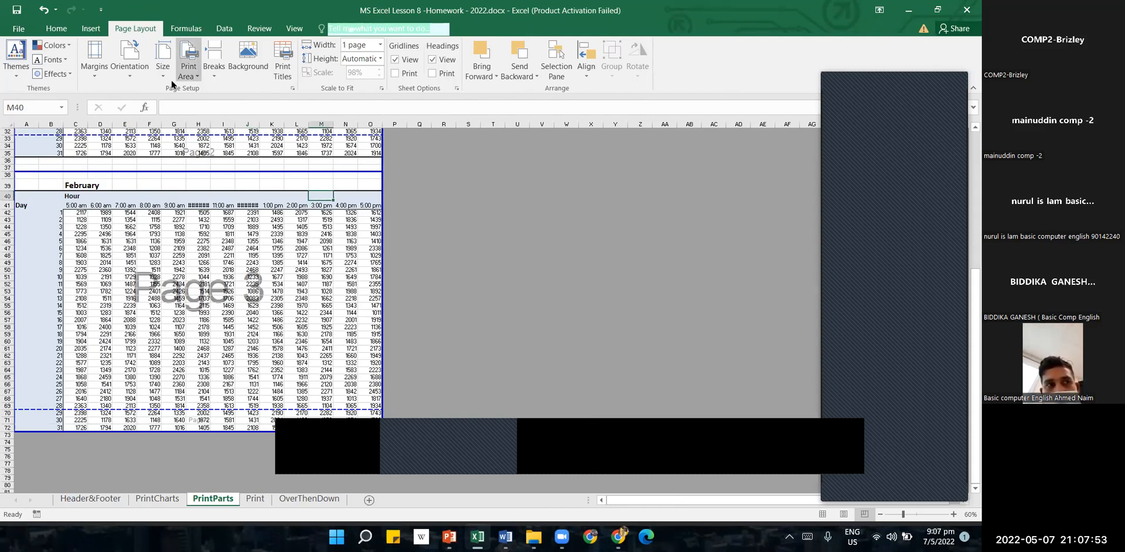
pyautogui.click(20, 28)
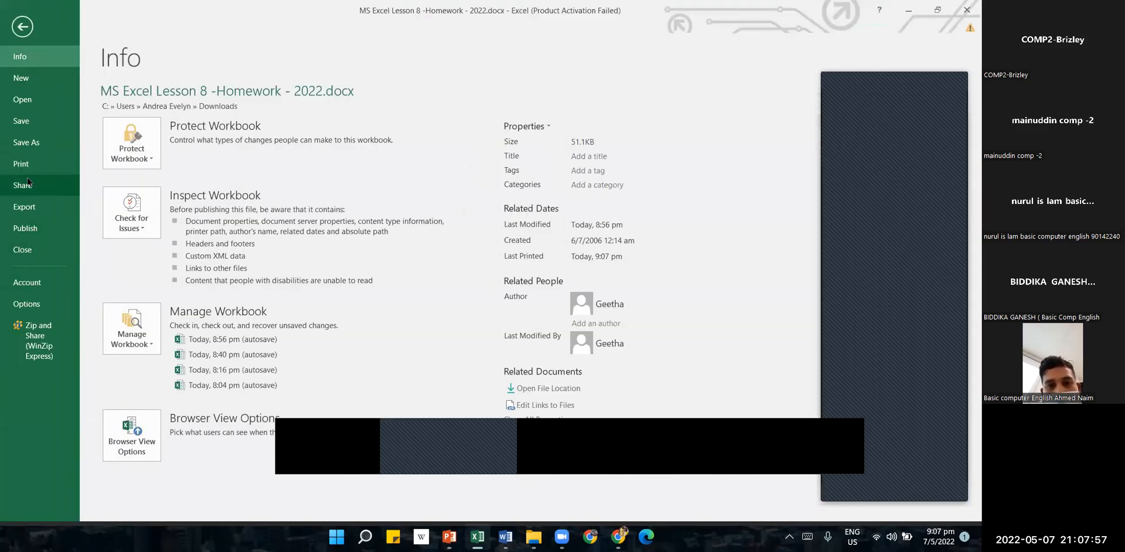
pyautogui.click(21, 164)
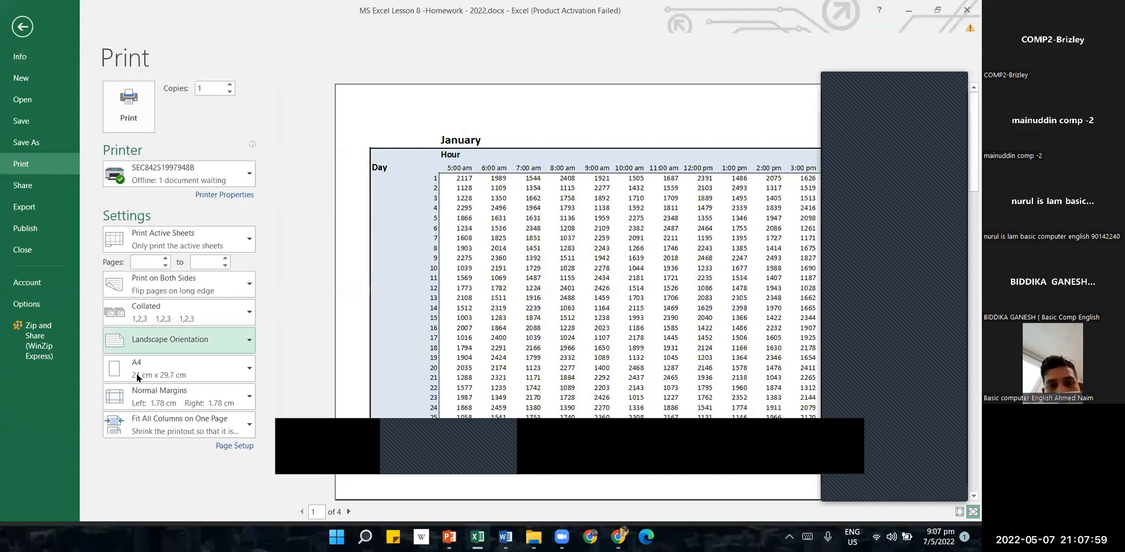
pyautogui.click(217, 430)
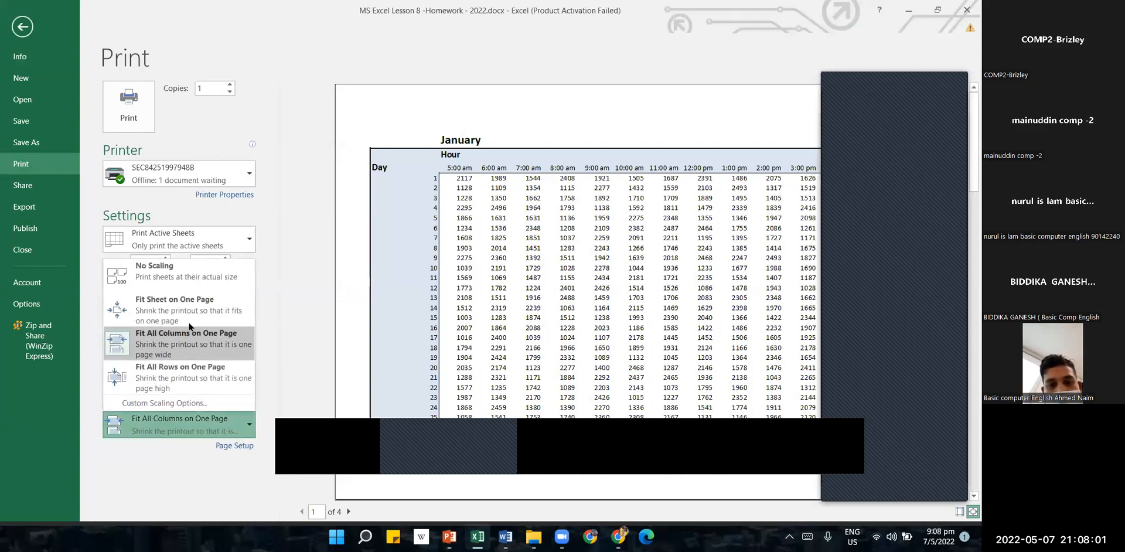
pyautogui.click(173, 267)
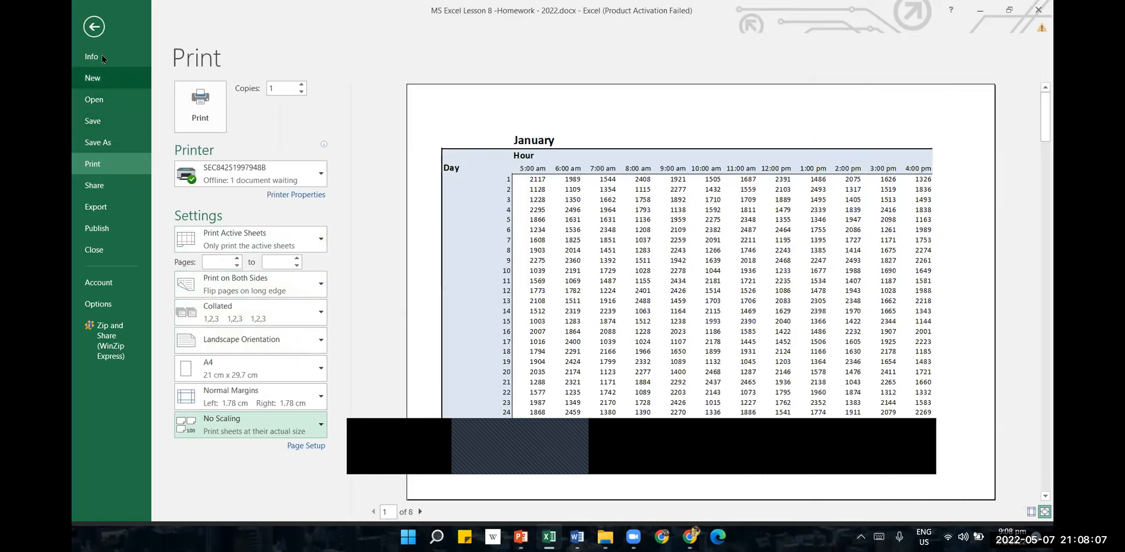
pyautogui.click(95, 27)
pyautogui.scroll(4, 423, 187)
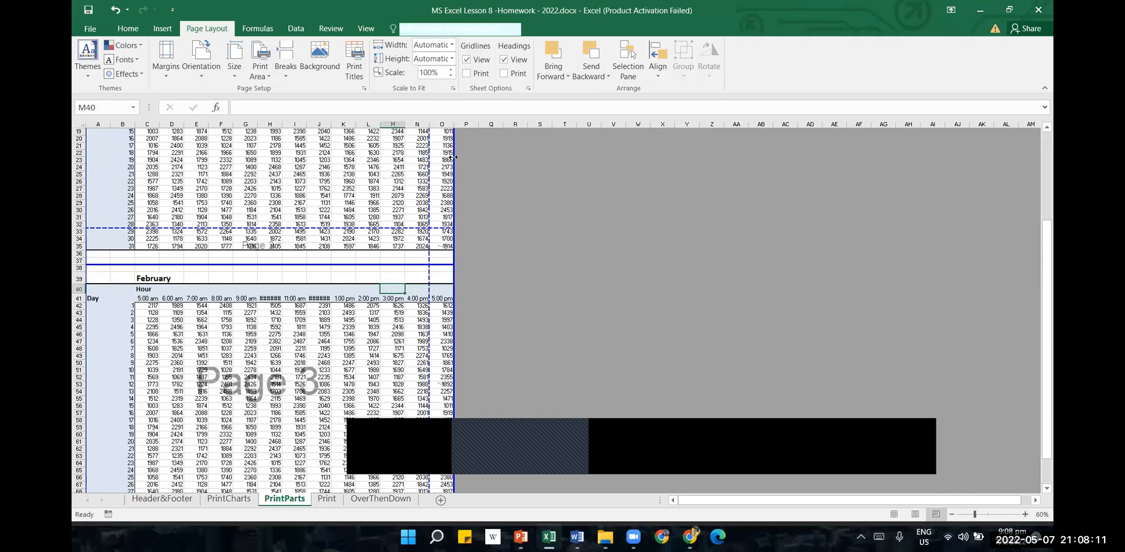
# - Move the vertical page break out to the right edge of column O and the break under row 32 down between rows 37 and 38
pyautogui.moveTo(415, 241); pyautogui.dragTo(453, 240)
pyautogui.click(378, 226)
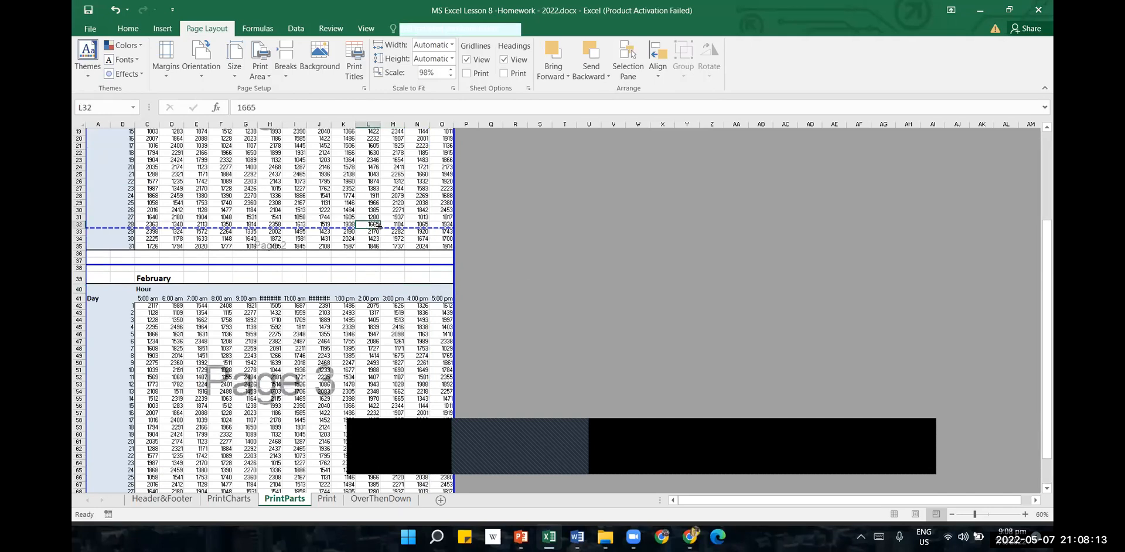
pyautogui.moveTo(401, 247); pyautogui.dragTo(391, 257)
pyautogui.scroll(-5, 385, 261)
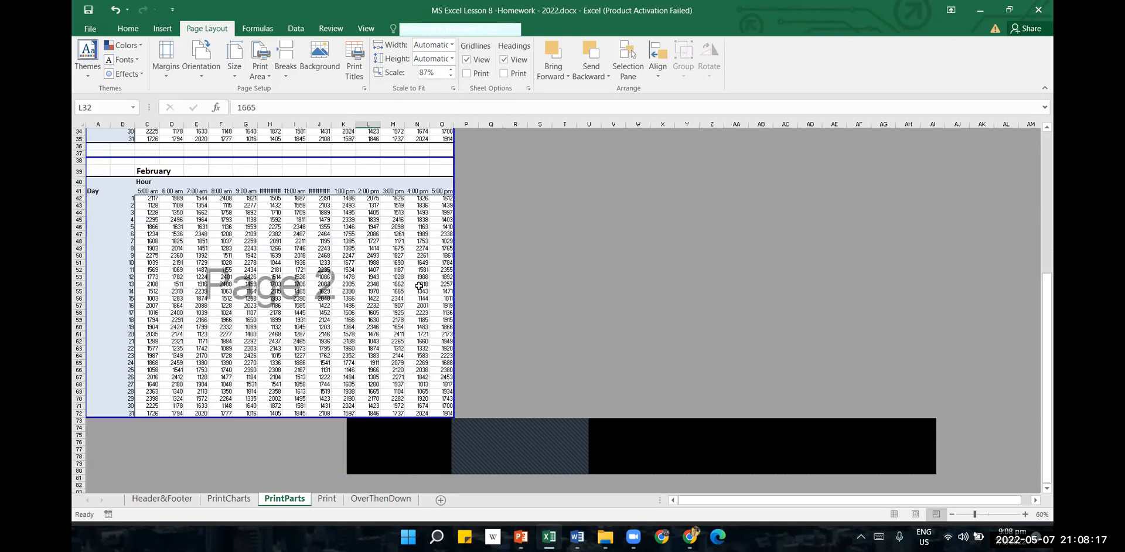
# - Open the PrintParts print preview, look through the available scaling options, and return to the worksheet without choosing one
pyautogui.click(89, 29)
pyautogui.click(88, 170)
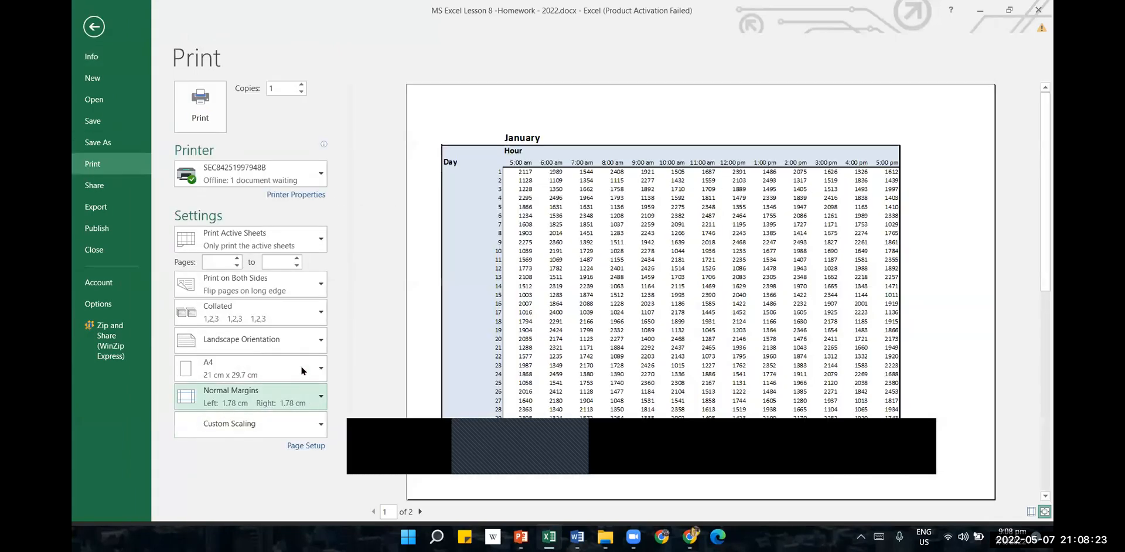
pyautogui.click(302, 426)
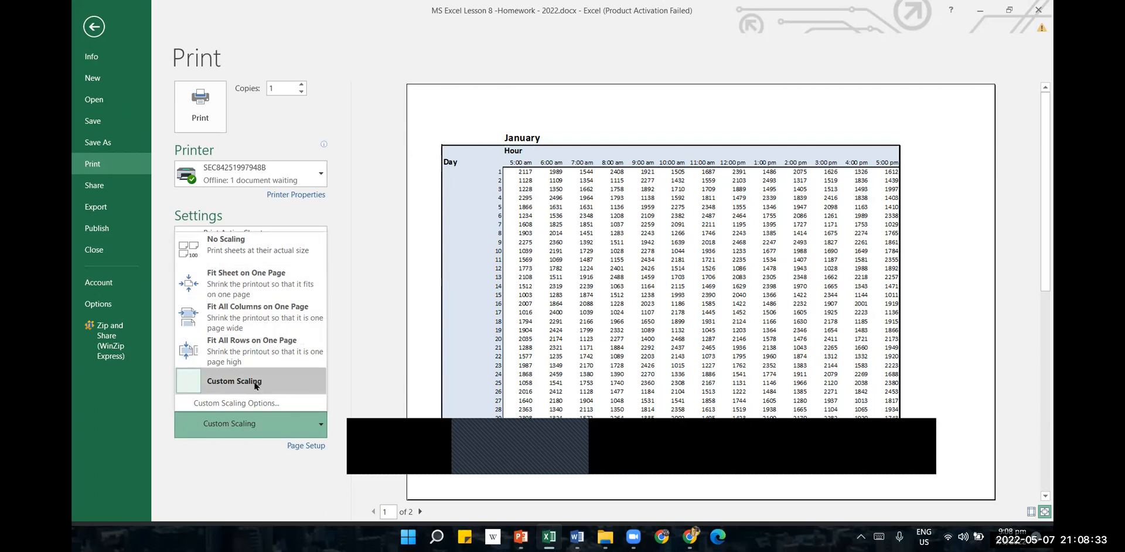
pyautogui.click(385, 259)
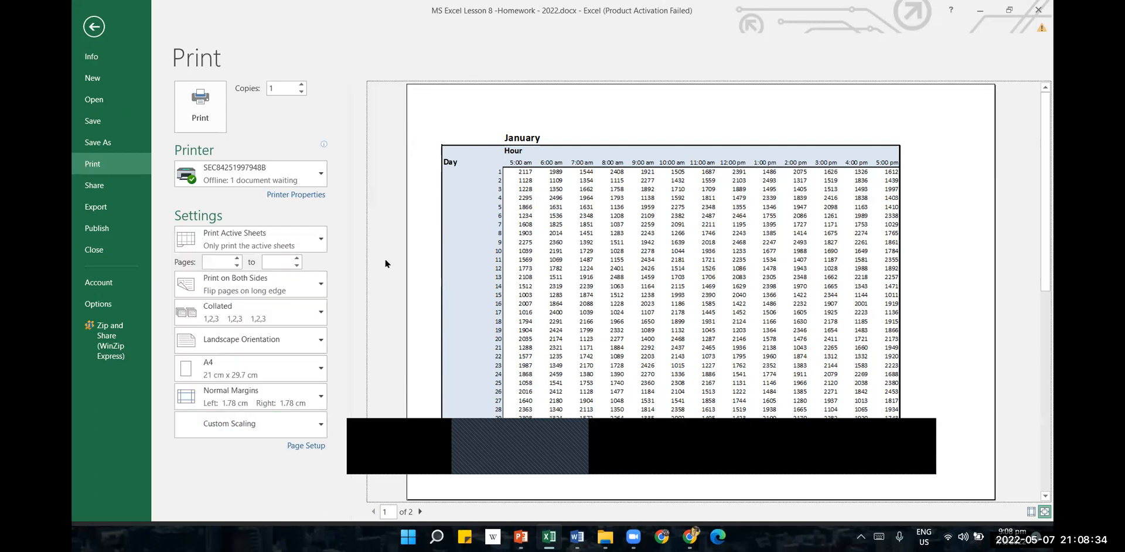
pyautogui.click(90, 36)
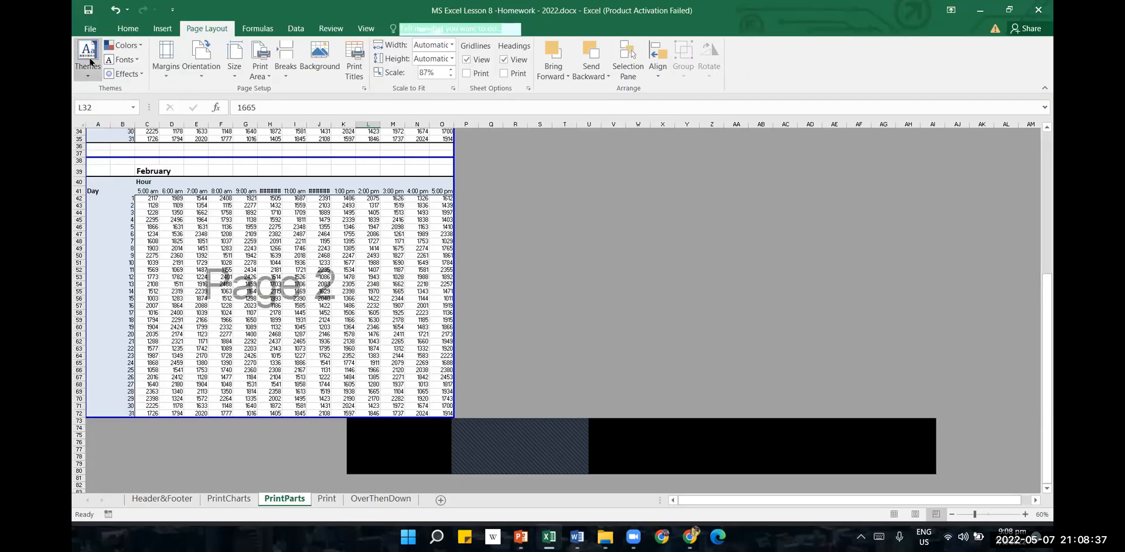
# - Check the PrintParts printout in print preview again, and examine the page break between the January and February tables on the worksheet
pyautogui.click(90, 28)
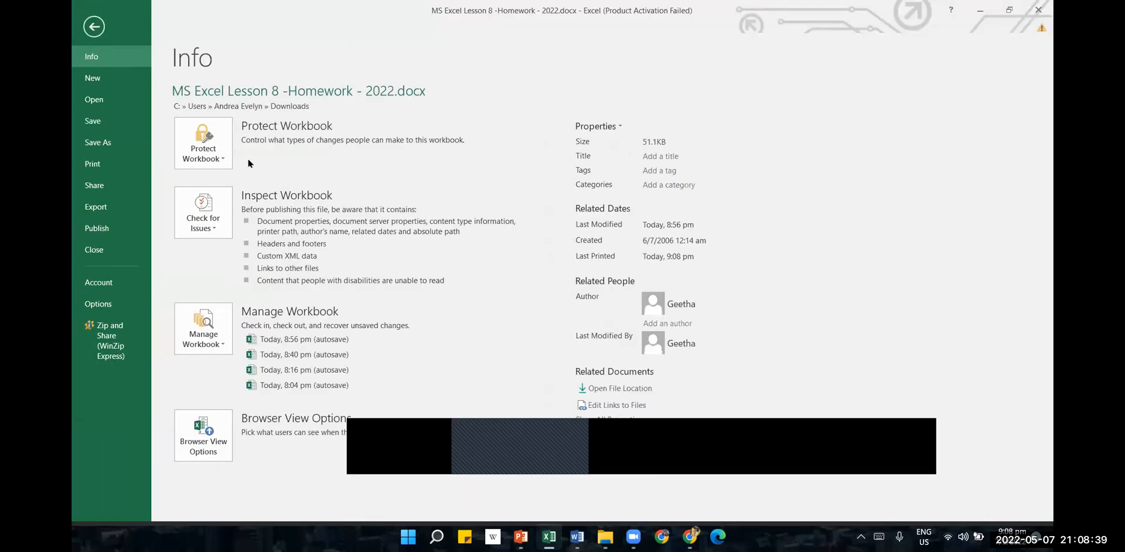
pyautogui.click(135, 167)
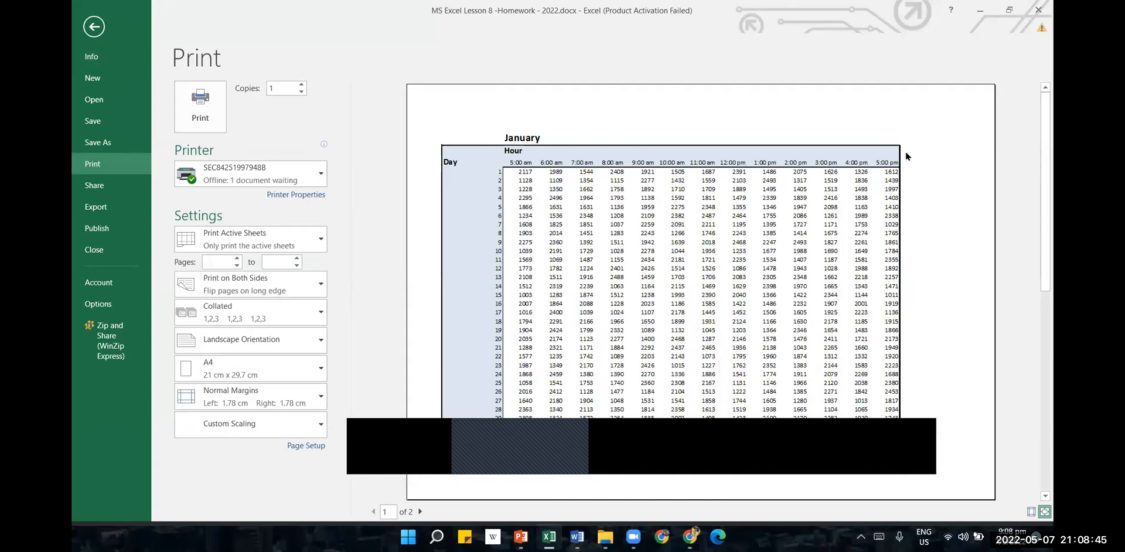
pyautogui.click(87, 35)
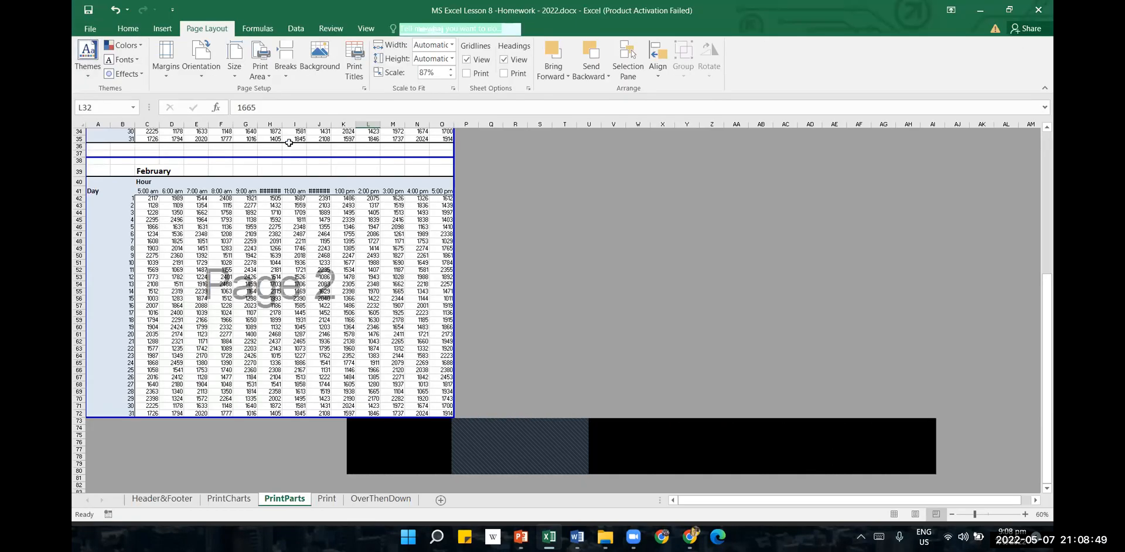
pyautogui.moveTo(373, 277); pyautogui.dragTo(373, 291)
pyautogui.scroll(2, 389, 199)
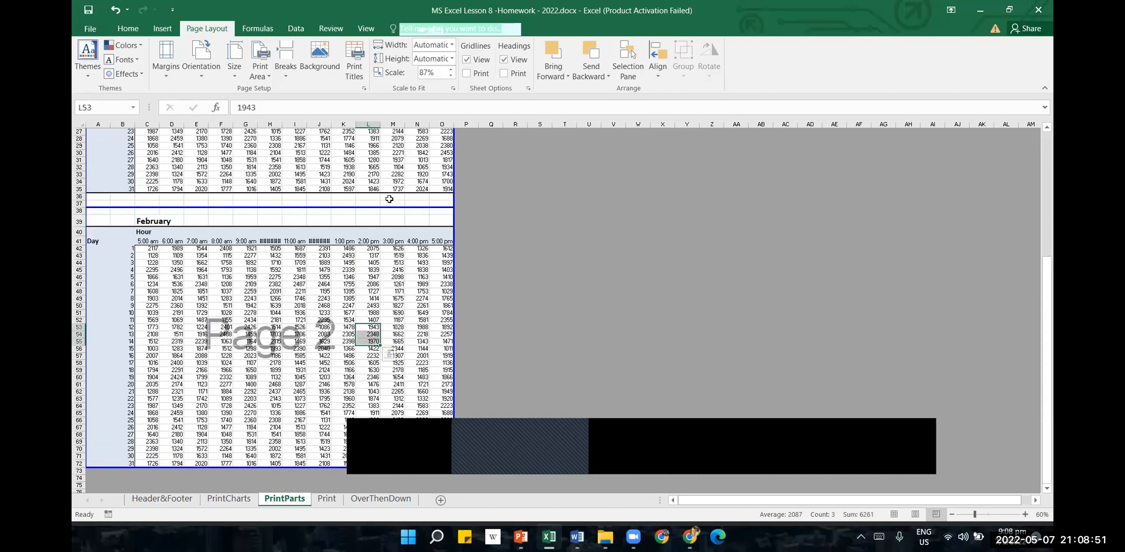
pyautogui.scroll(2, 388, 199)
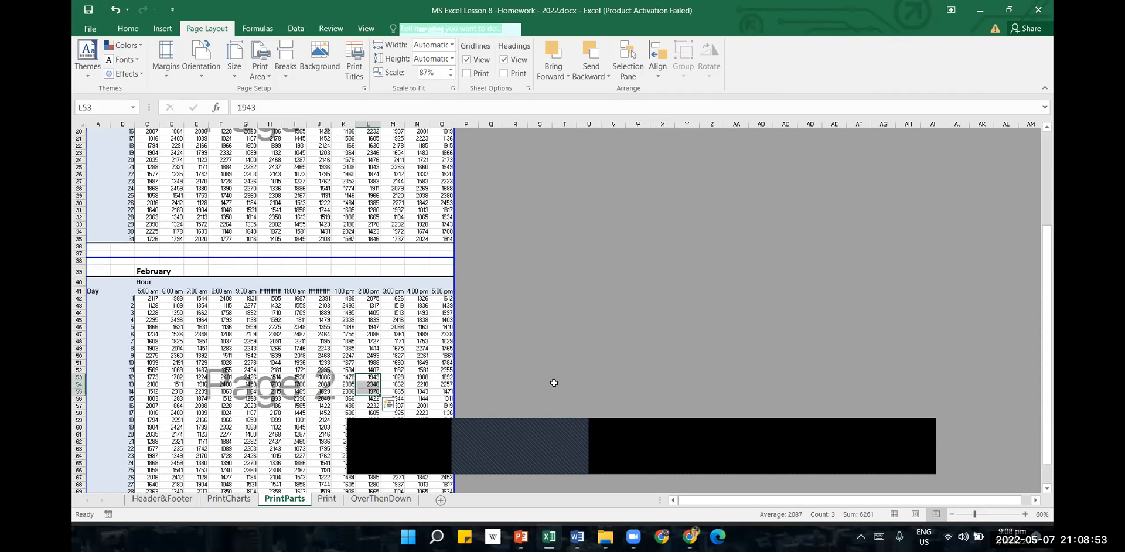
pyautogui.click(674, 281)
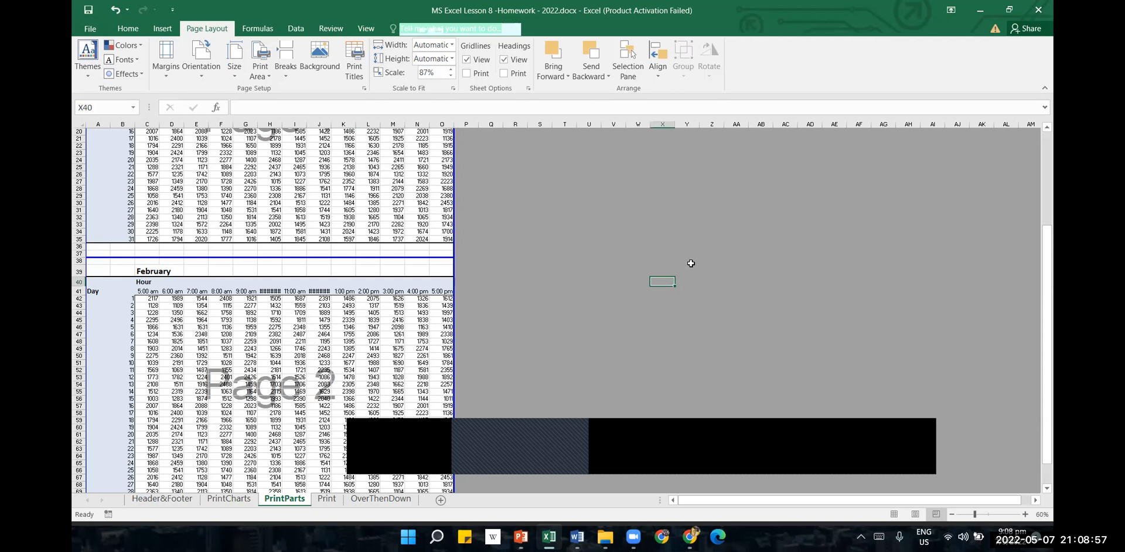
pyautogui.scroll(6, 447, 293)
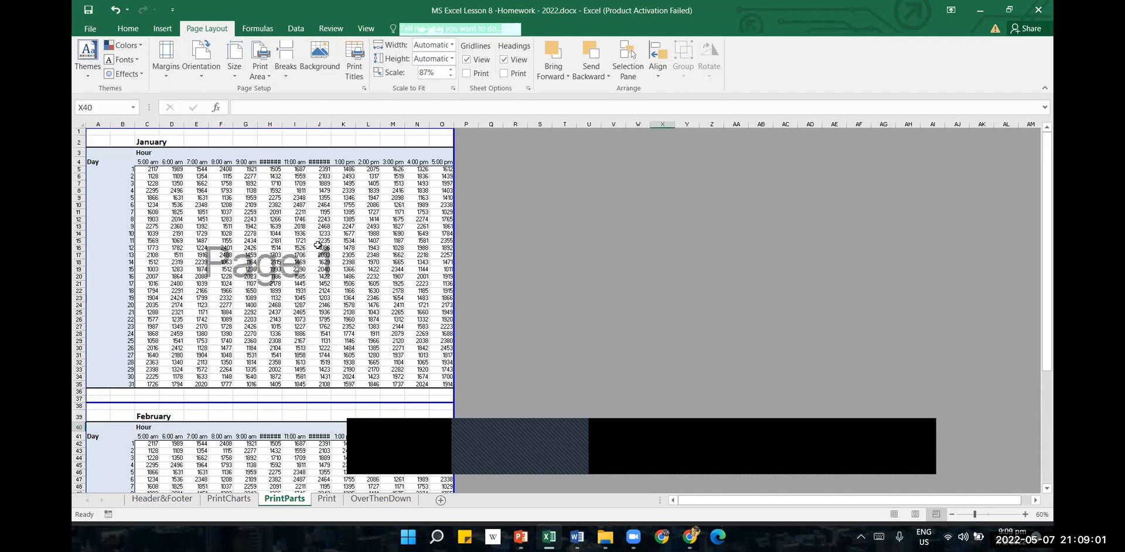
pyautogui.scroll(-1, 316, 246)
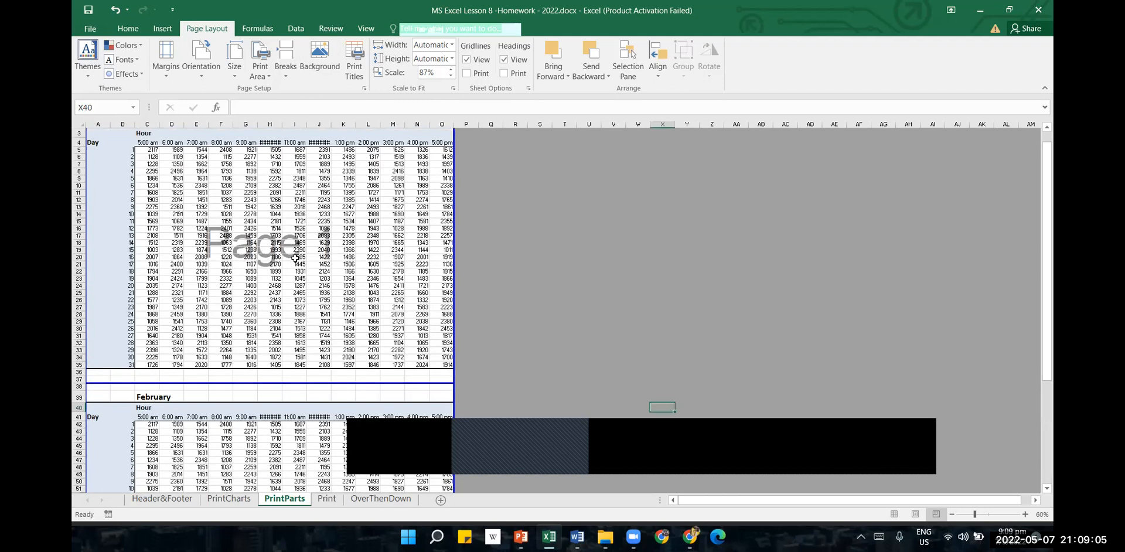
pyautogui.scroll(-5, 295, 258)
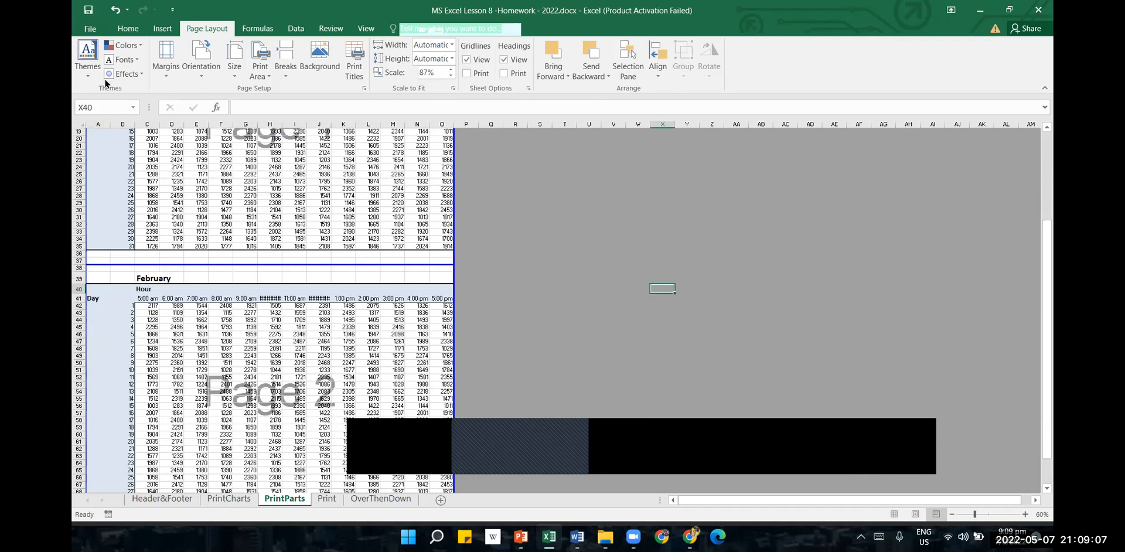
# - Set the print range to pages 2 to 2, preview the February page, and return to the worksheet
pyautogui.click(89, 28)
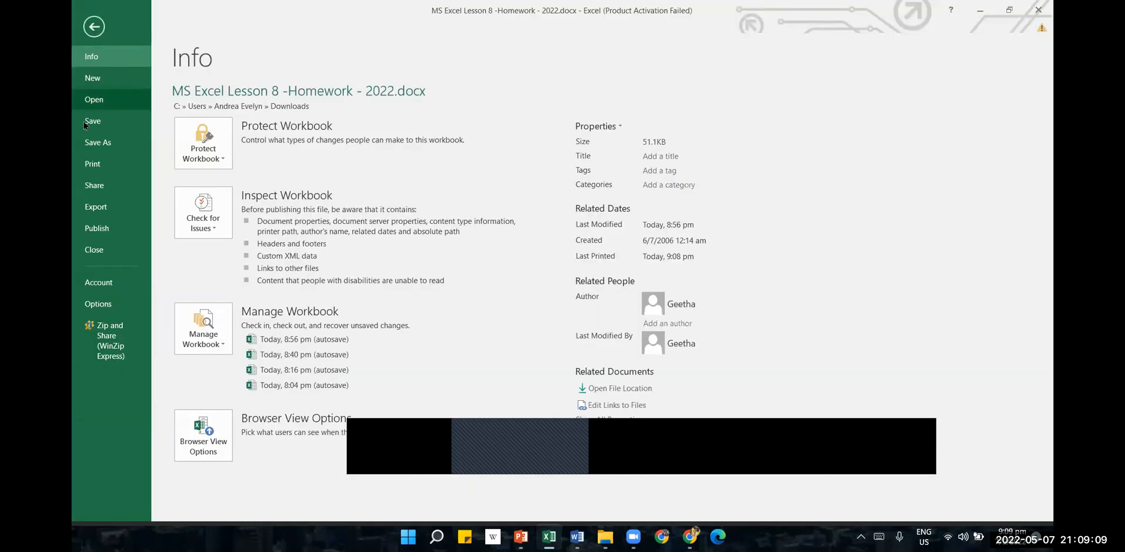
pyautogui.click(94, 165)
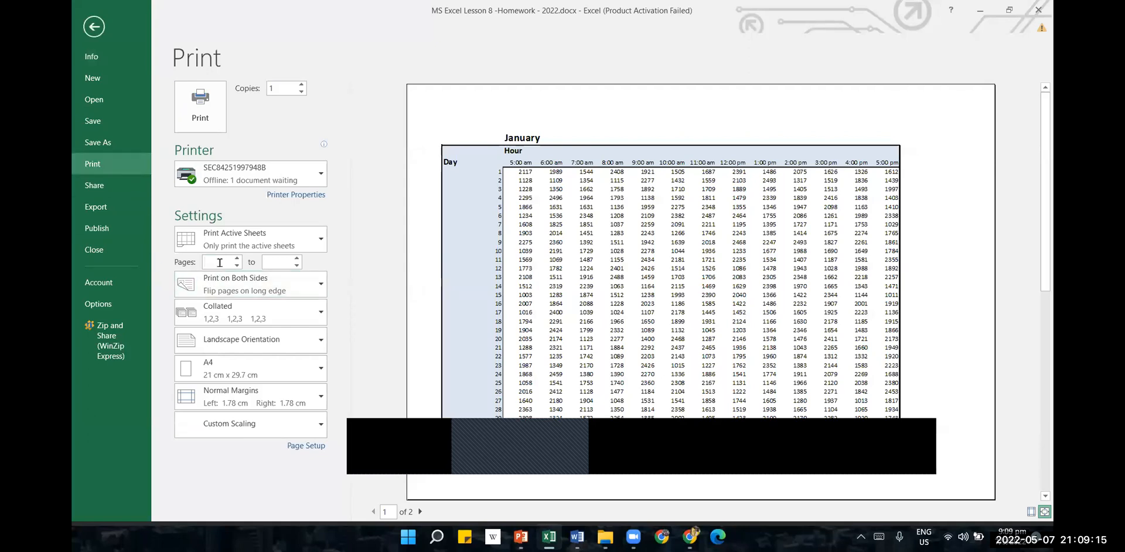
pyautogui.click(268, 262)
pyautogui.write('2')
pyautogui.click(420, 512)
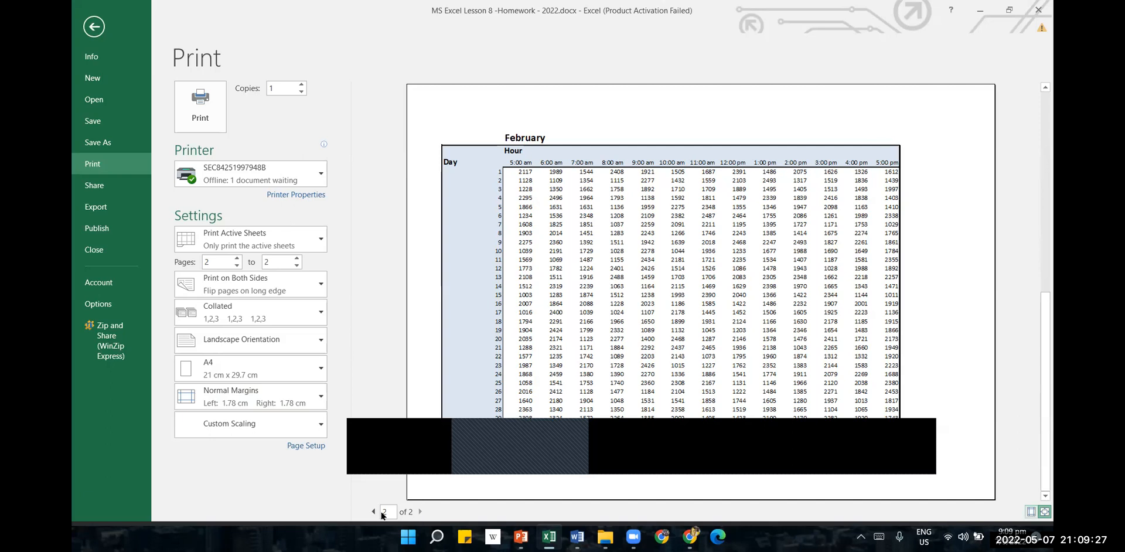
pyautogui.click(283, 248)
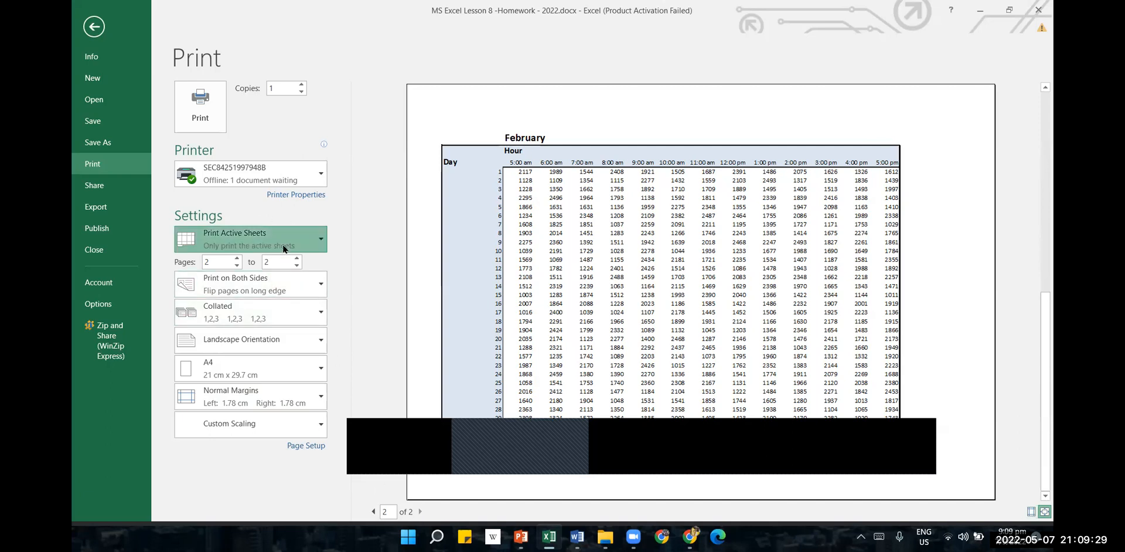
pyautogui.click(356, 137)
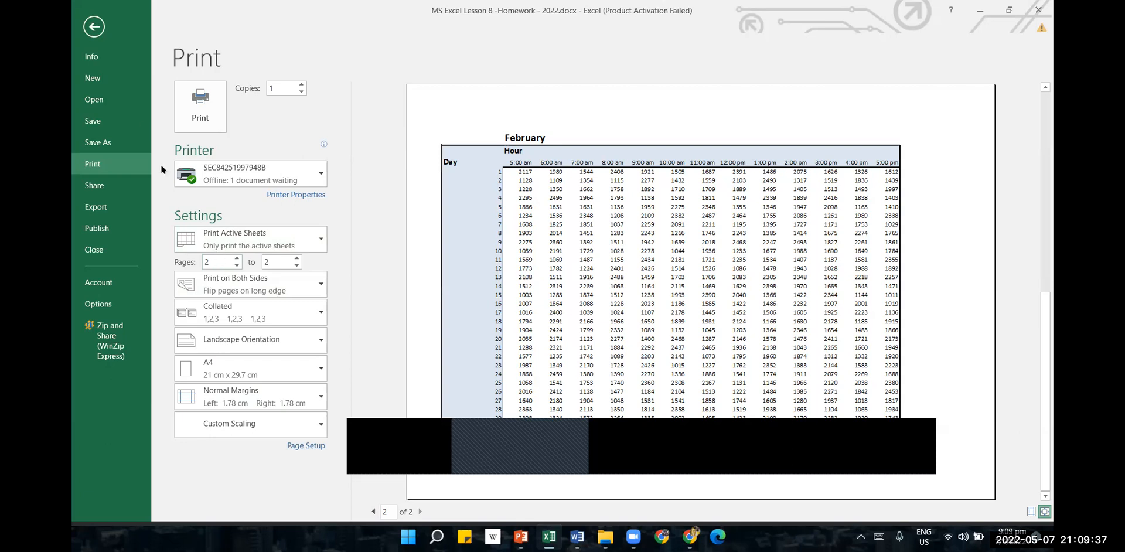
pyautogui.click(92, 31)
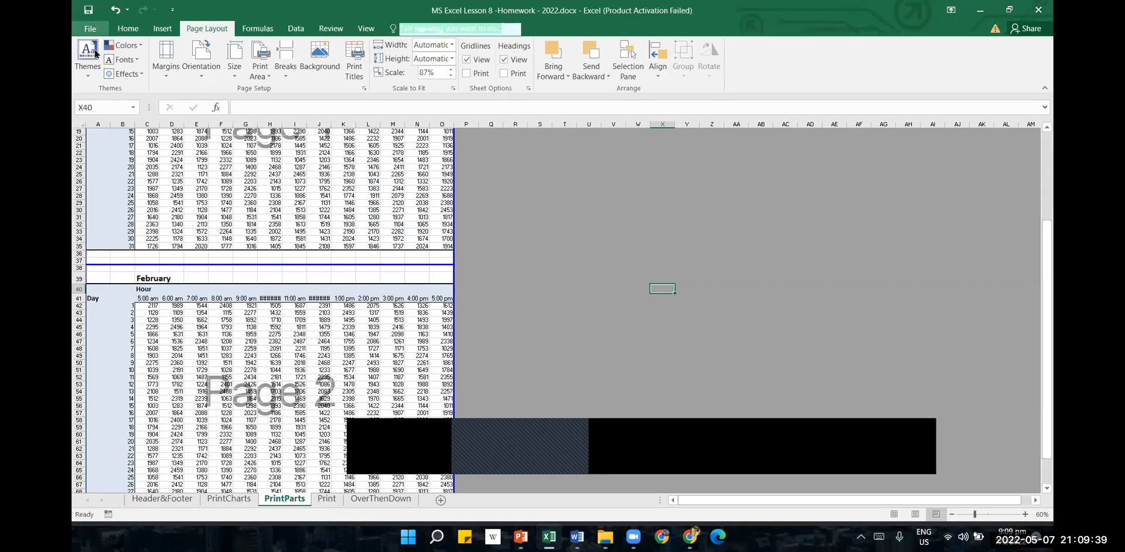
# - Switch the PrintParts worksheet from Page Break Preview to Normal view
pyautogui.click(588, 234)
pyautogui.click(311, 209)
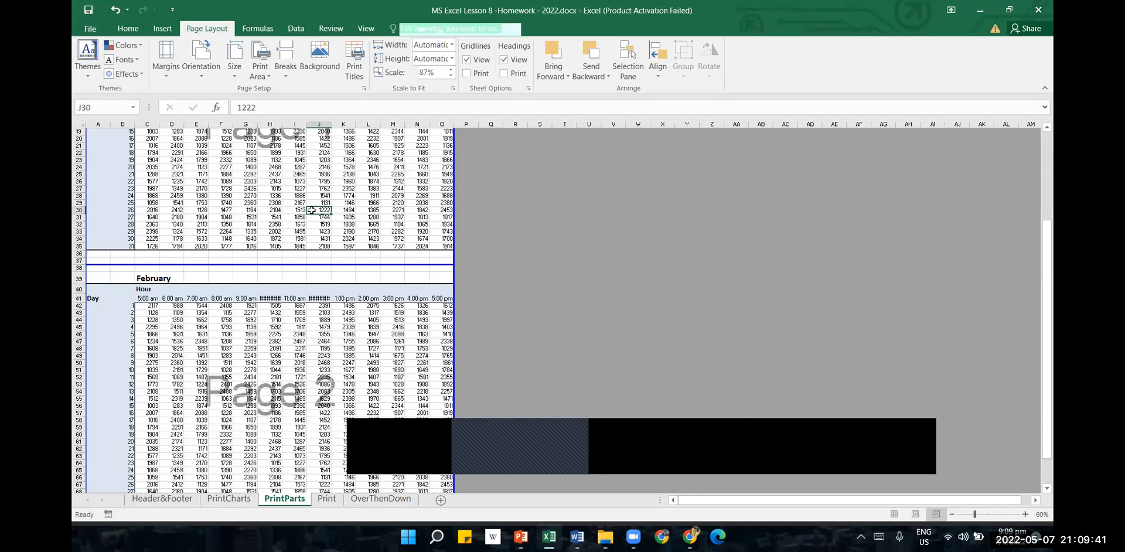
pyautogui.click(366, 28)
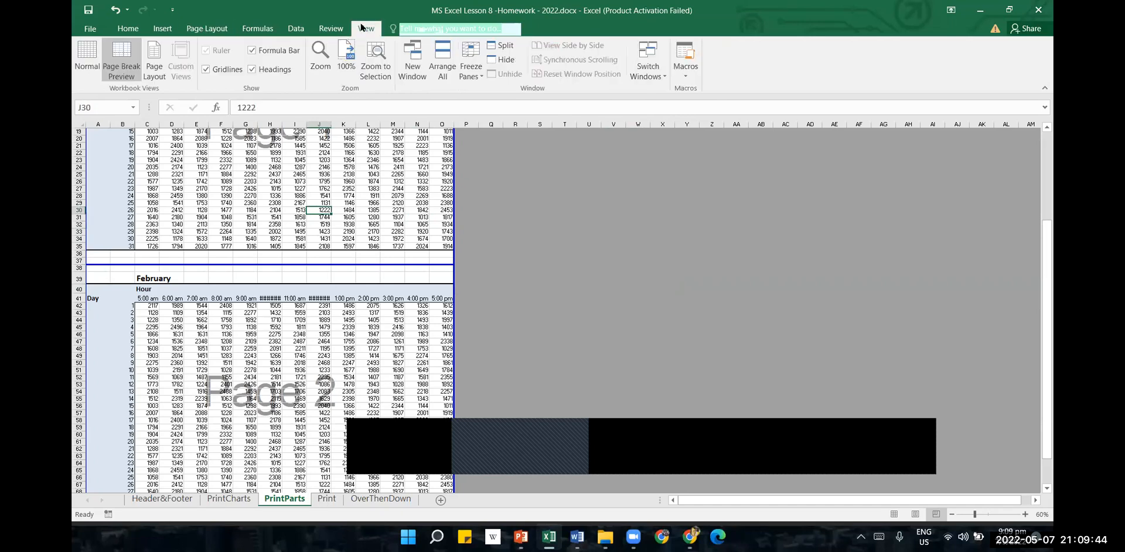
pyautogui.click(87, 59)
pyautogui.click(902, 299)
pyautogui.scroll(-3, 888, 293)
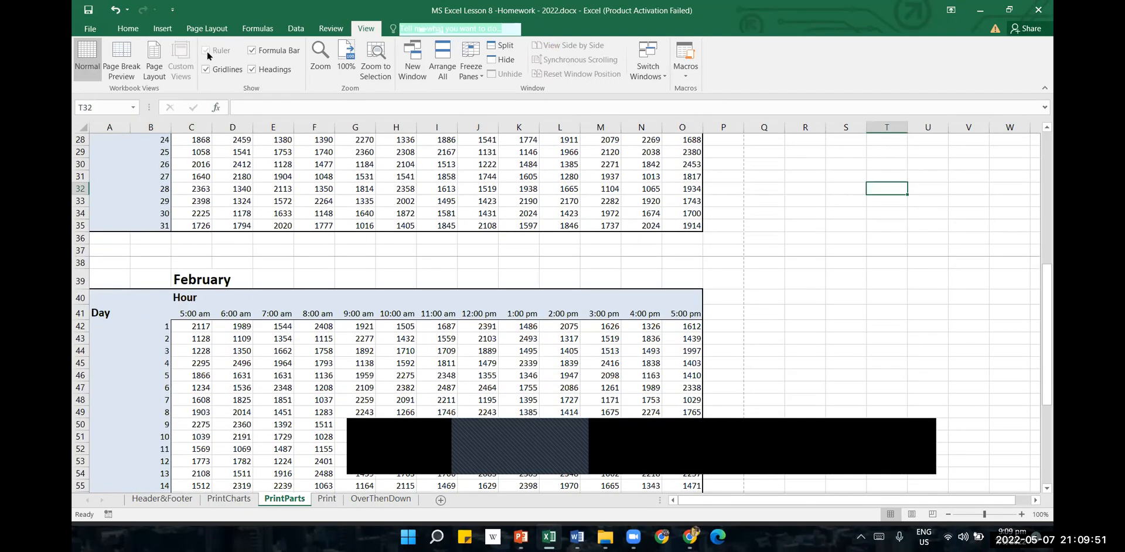
# - Set the February table range A38:P74 as the print area, check it in print preview, and return to the worksheet
pyautogui.click(206, 28)
pyautogui.scroll(-2, 222, 370)
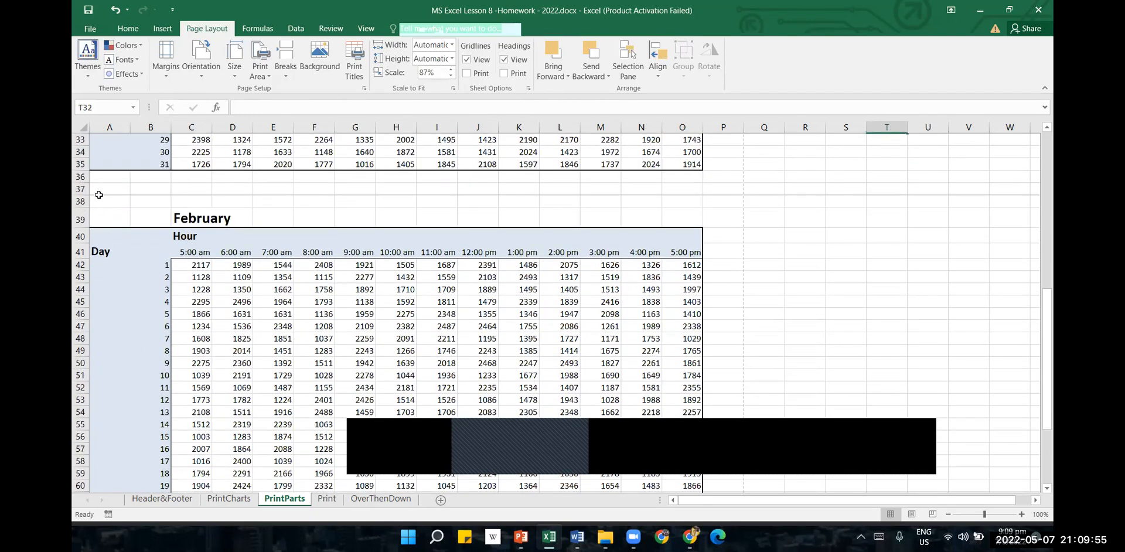
pyautogui.moveTo(102, 198); pyautogui.dragTo(731, 170)
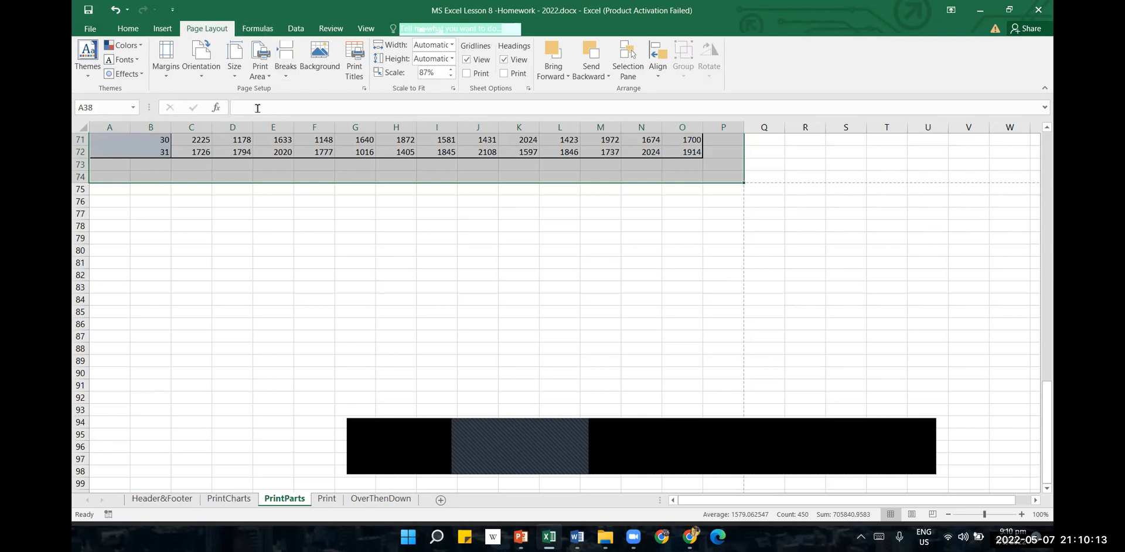
pyautogui.click(269, 78)
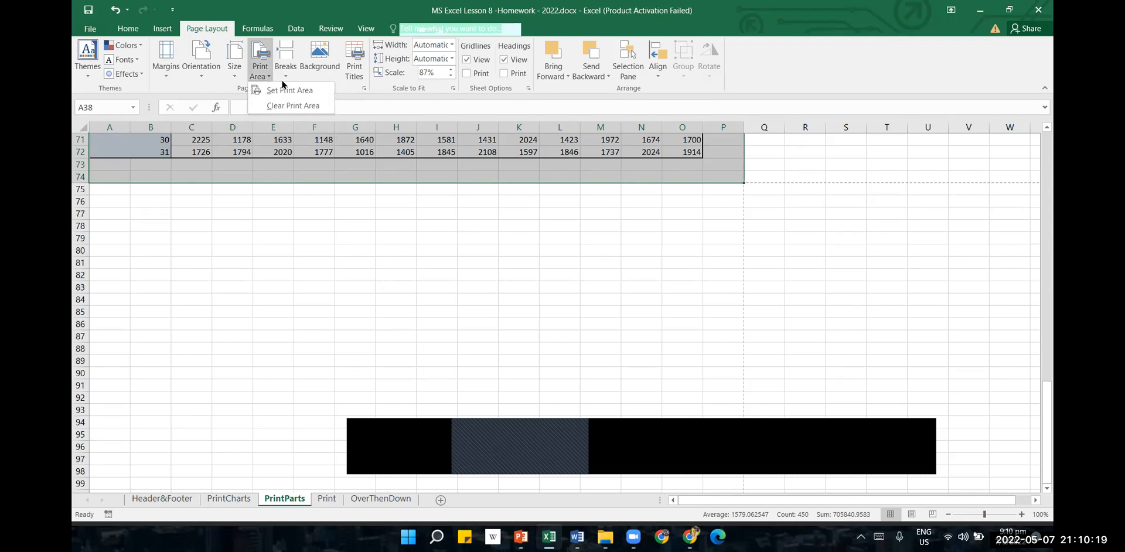
pyautogui.click(290, 90)
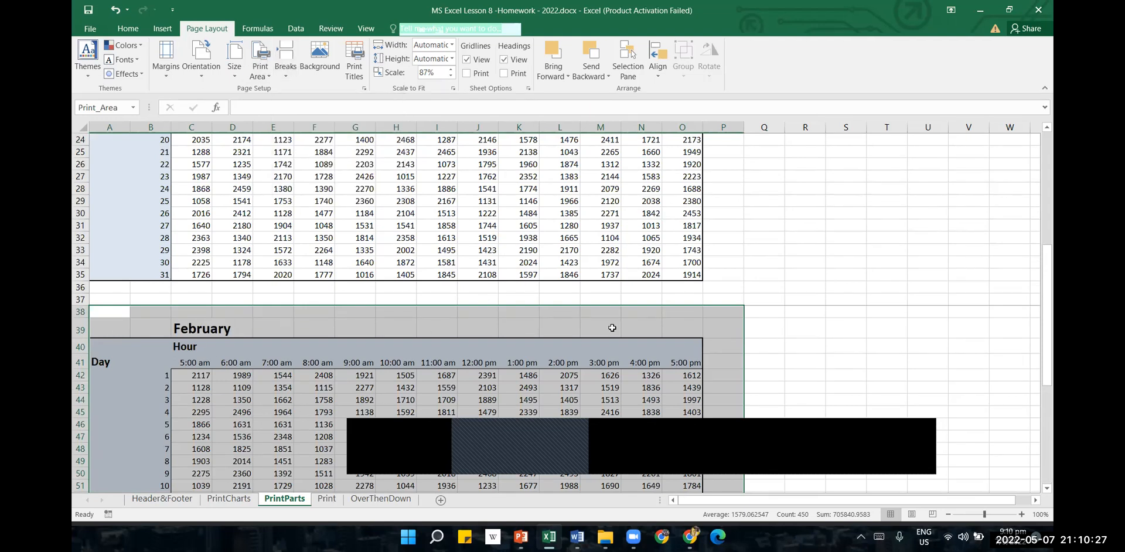
pyautogui.click(91, 27)
pyautogui.click(88, 165)
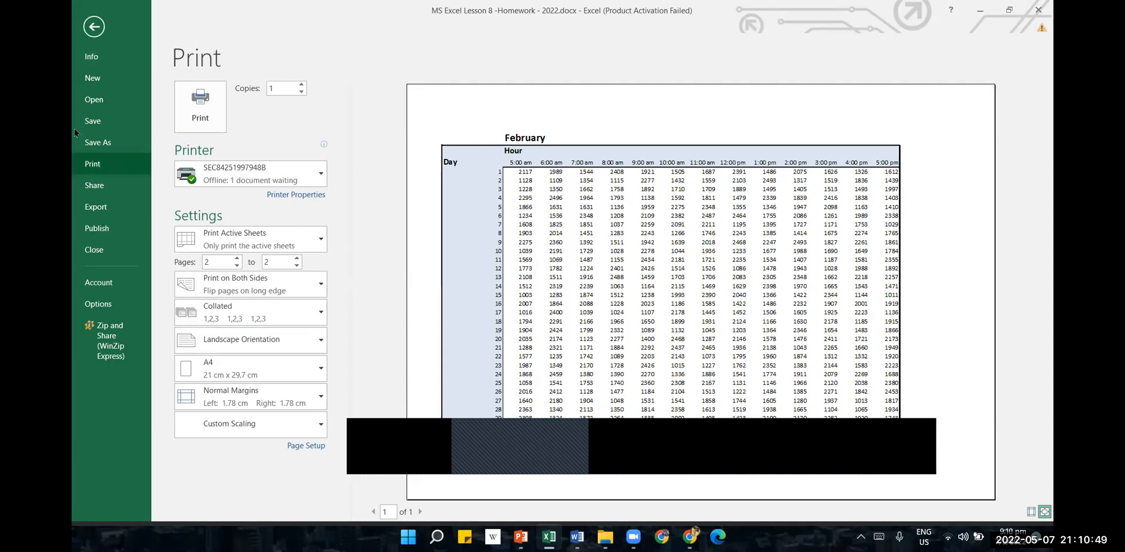
pyautogui.click(94, 26)
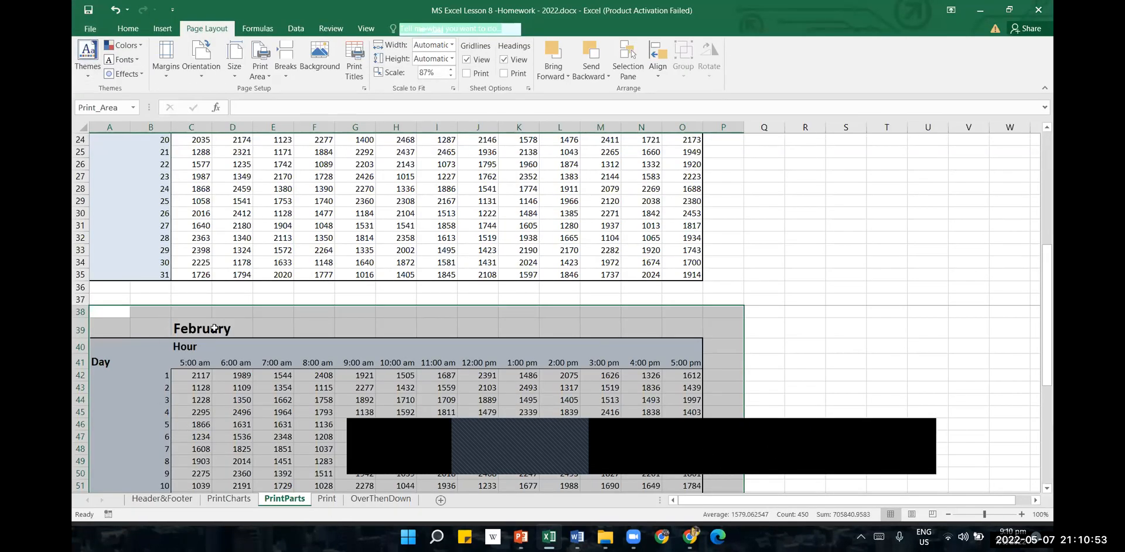
# - Clear the print area on the PrintParts sheet and check the printout in print preview
pyautogui.click(264, 77)
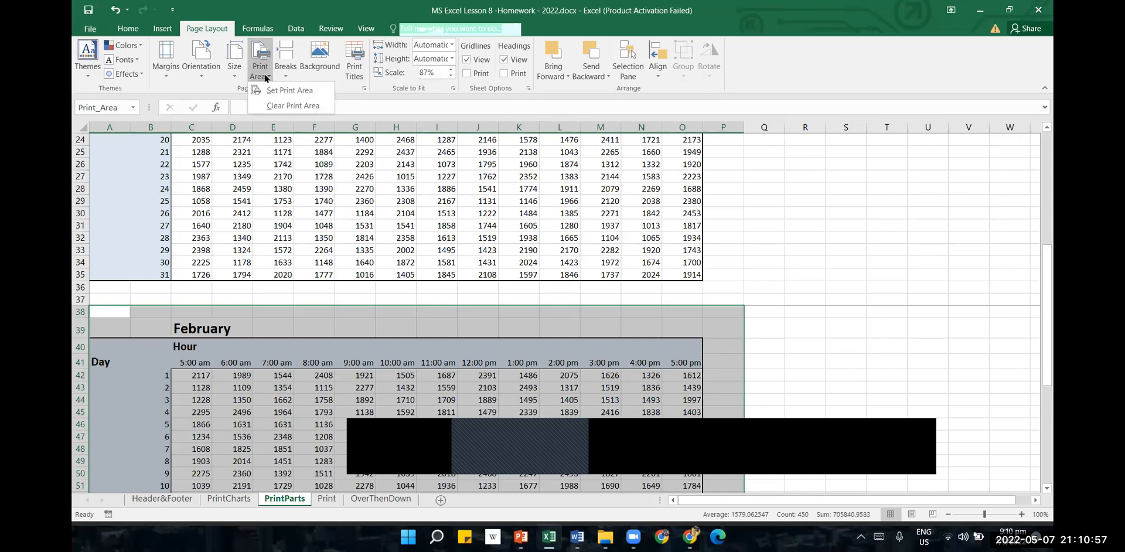
pyautogui.click(290, 107)
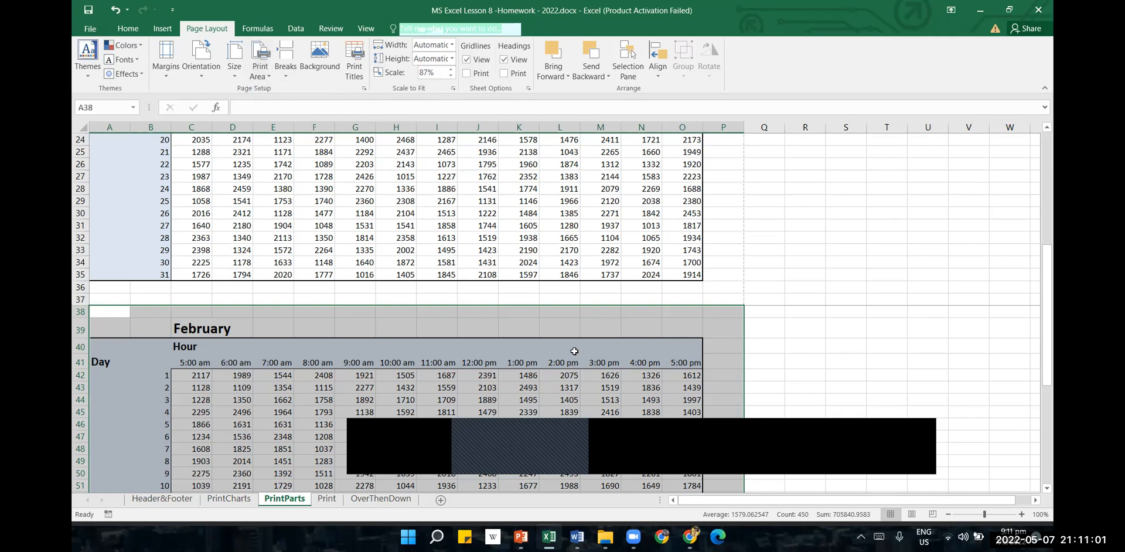
pyautogui.click(574, 351)
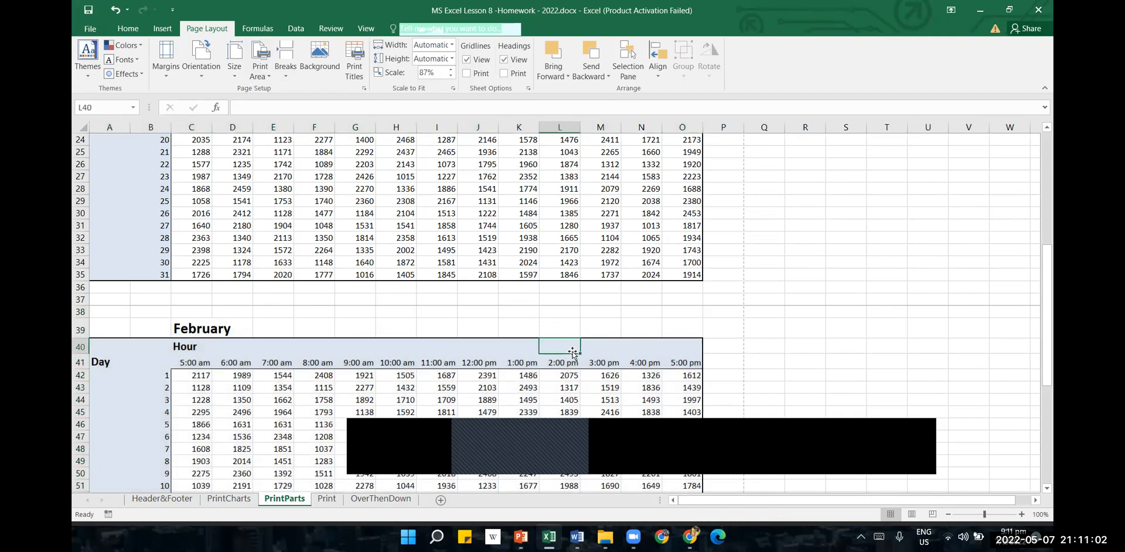
pyautogui.click(93, 29)
pyautogui.click(89, 166)
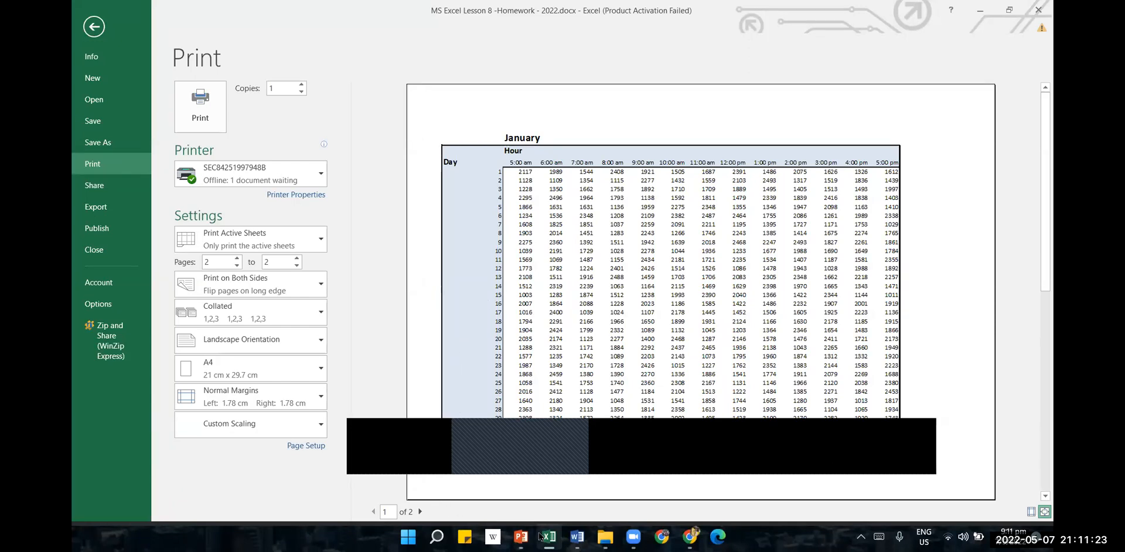
pyautogui.moveTo(539, 537)
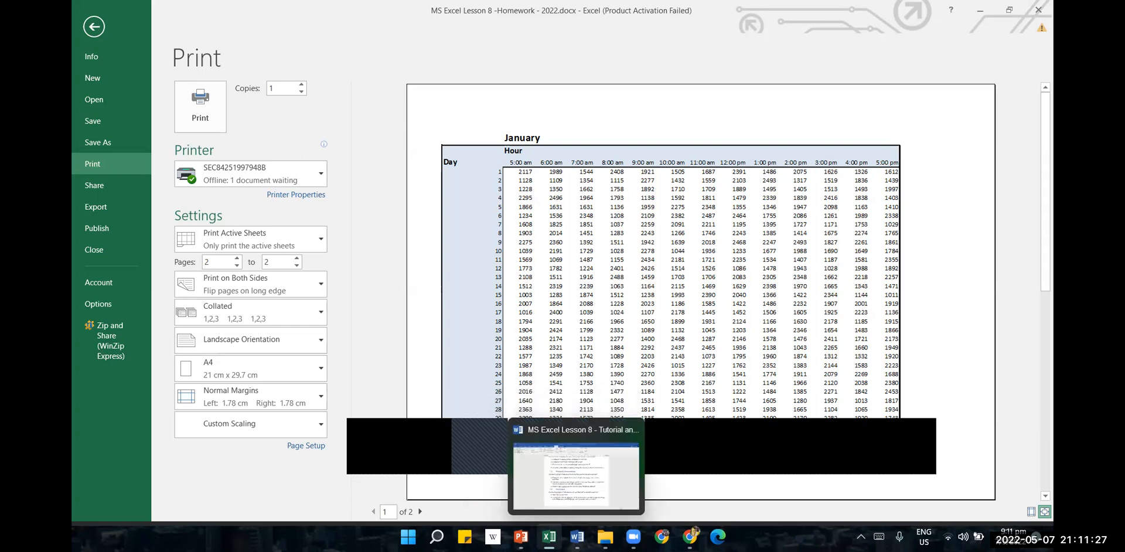
# - Close the print preview and return to the January table at the start of the PrintParts worksheet
pyautogui.click(541, 493)
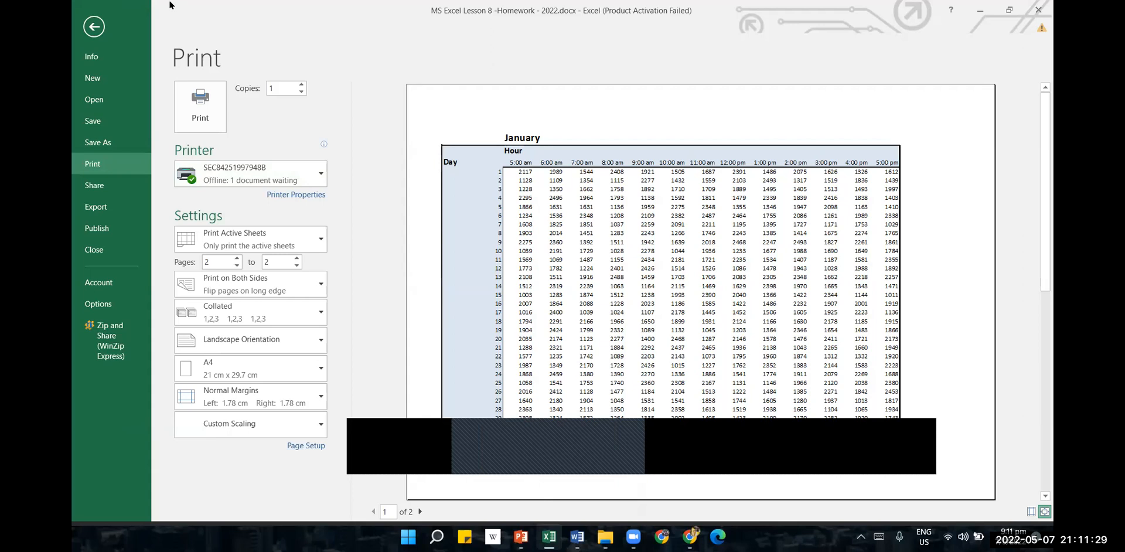
pyautogui.click(94, 26)
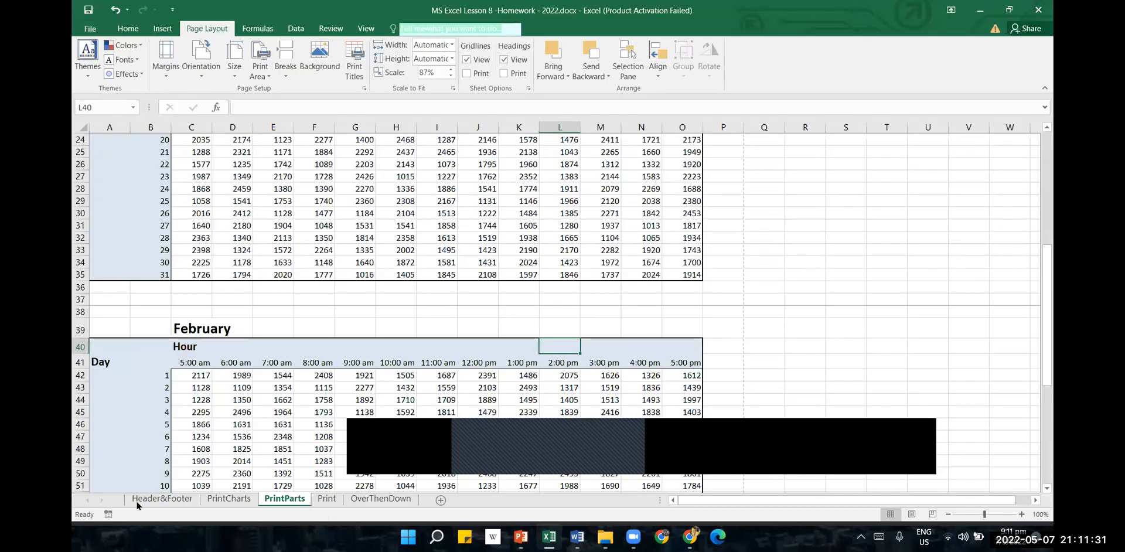
pyautogui.scroll(7, 375, 359)
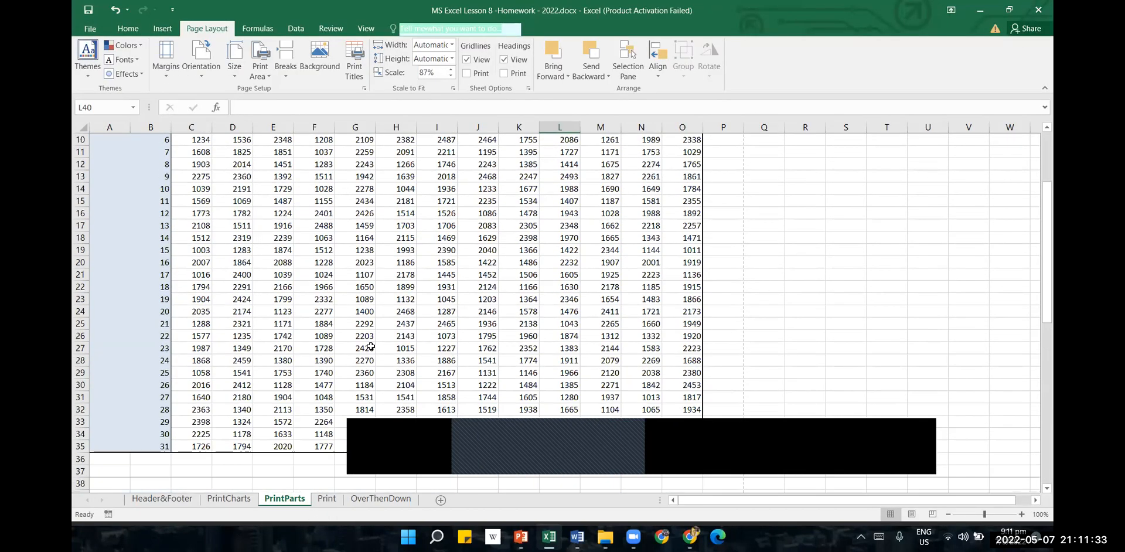
pyautogui.scroll(1, 392, 355)
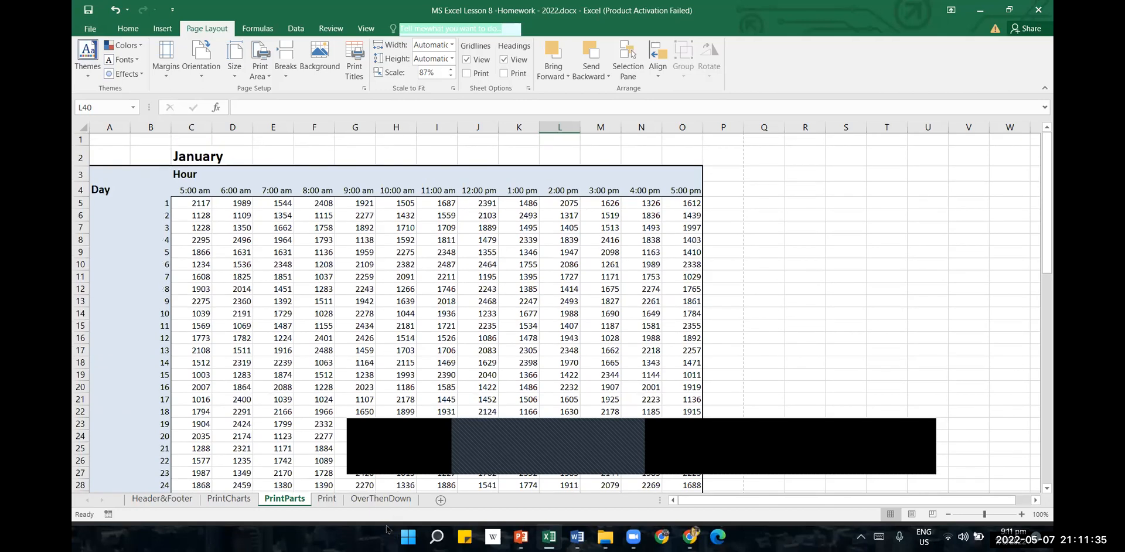
# - Open the OverThenDown worksheet and examine how its March, April, May and June tables are laid out
pyautogui.click(382, 500)
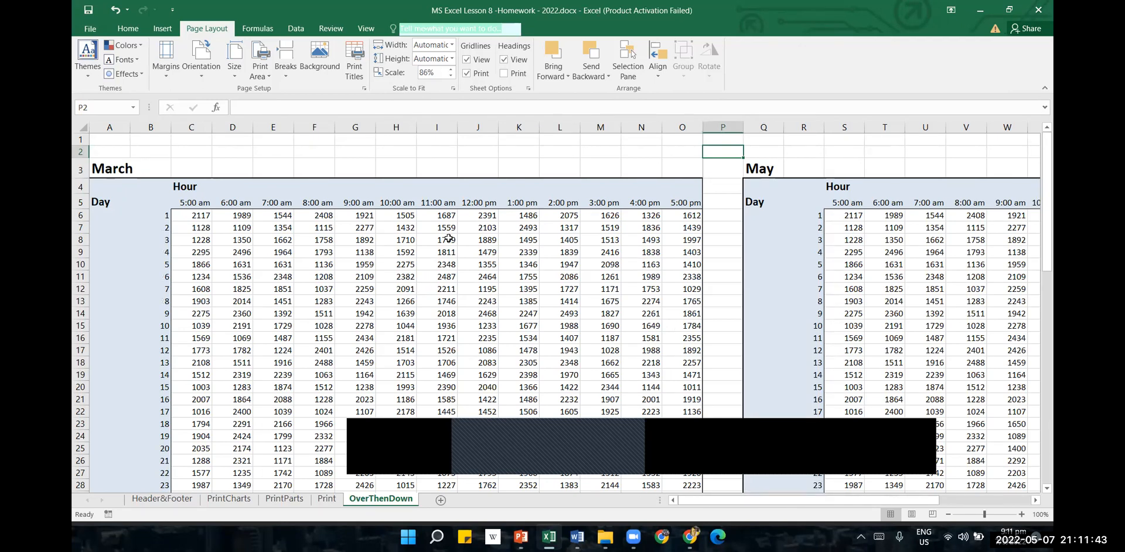
pyautogui.scroll(-2, 447, 241)
pyautogui.scroll(-5, 292, 217)
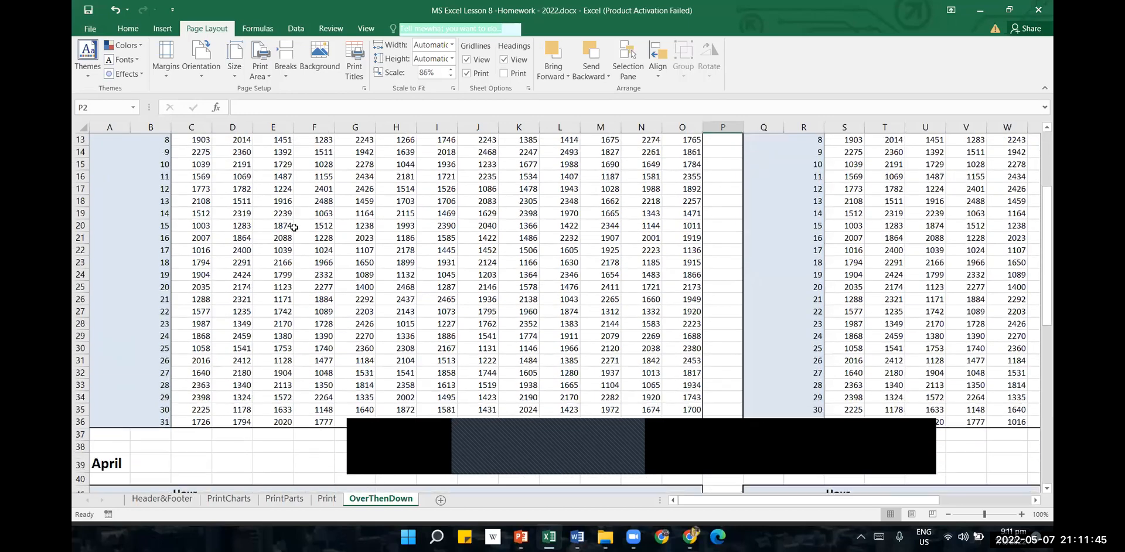
pyautogui.scroll(5, 719, 277)
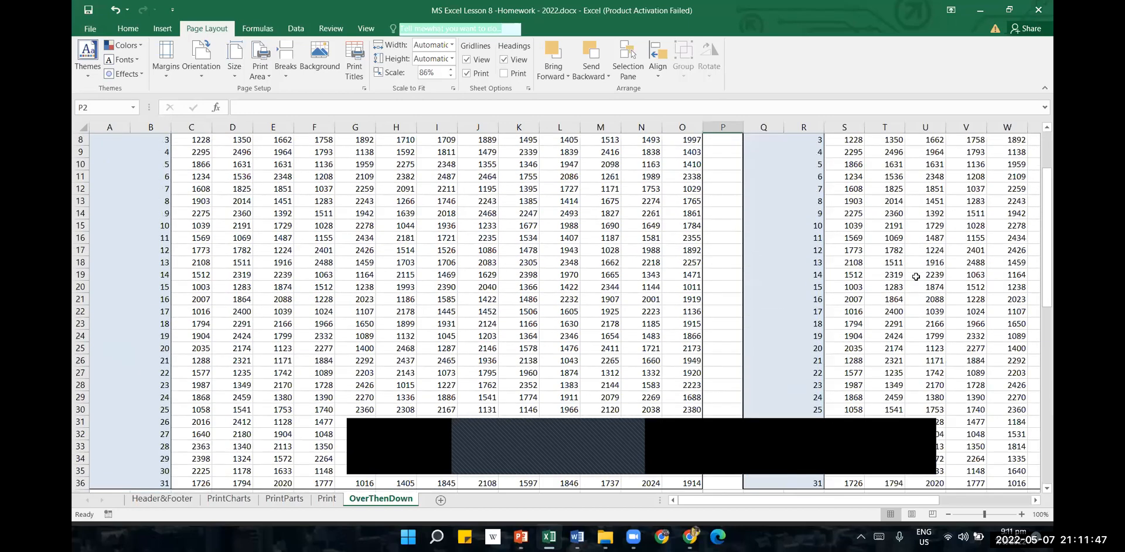
pyautogui.scroll(-5, 899, 318)
pyautogui.scroll(-11, 900, 318)
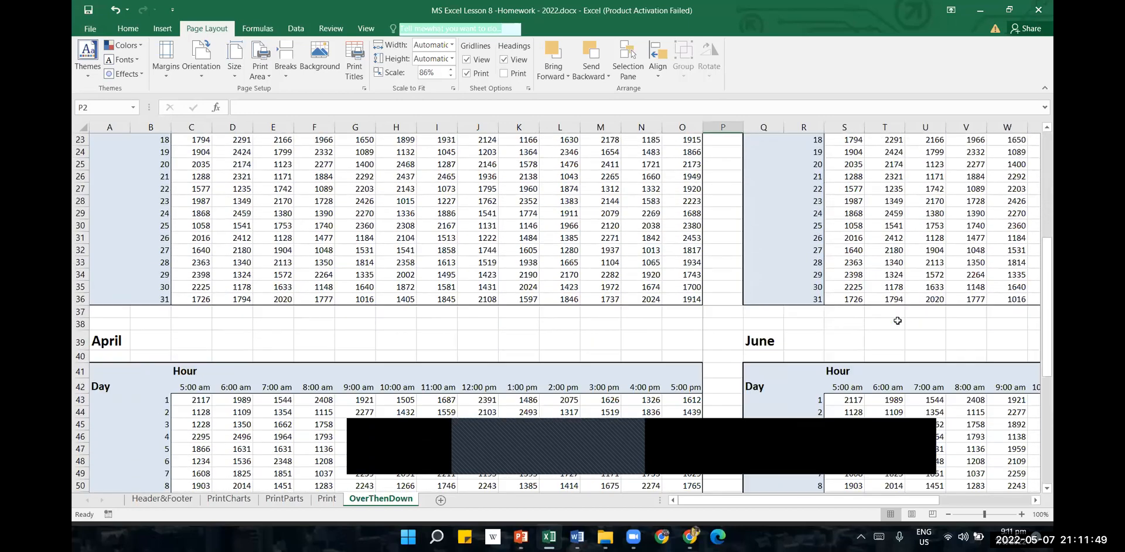
pyautogui.scroll(7, 875, 332)
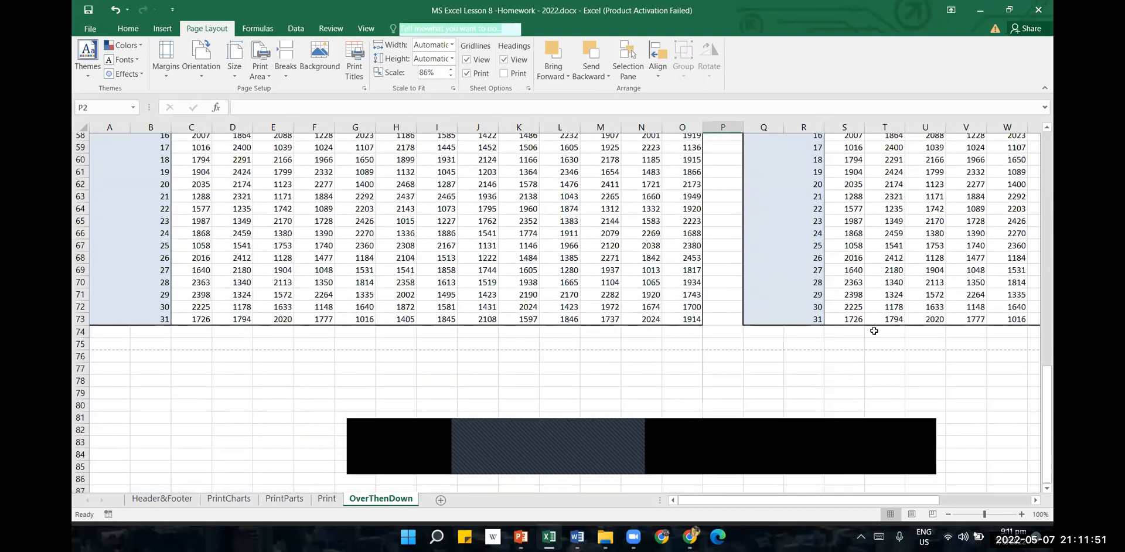
pyautogui.scroll(9, 863, 324)
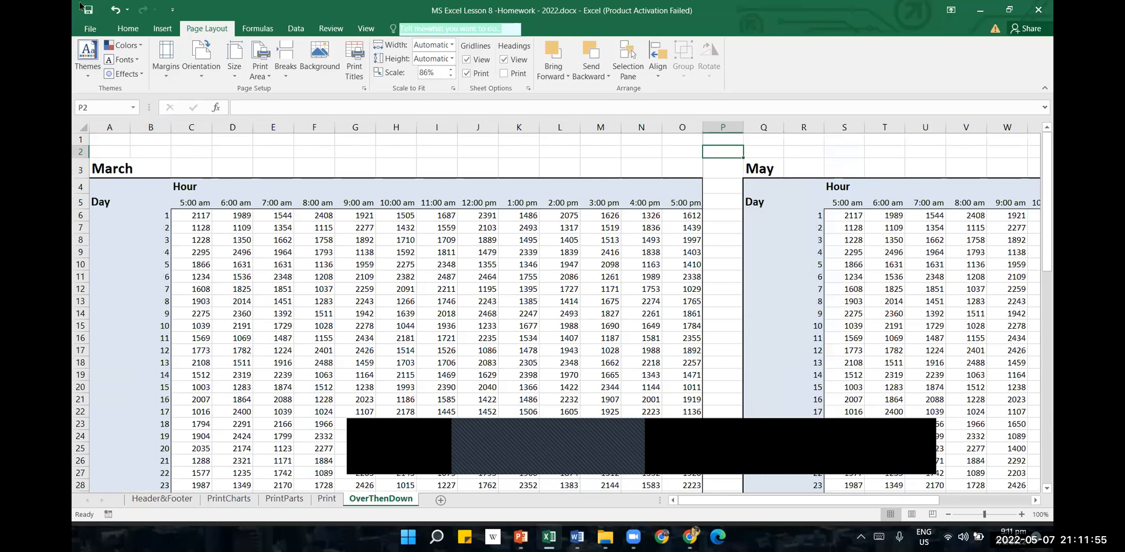
# - Preview the OverThenDown printout through page 3 and return to the worksheet
pyautogui.click(83, 34)
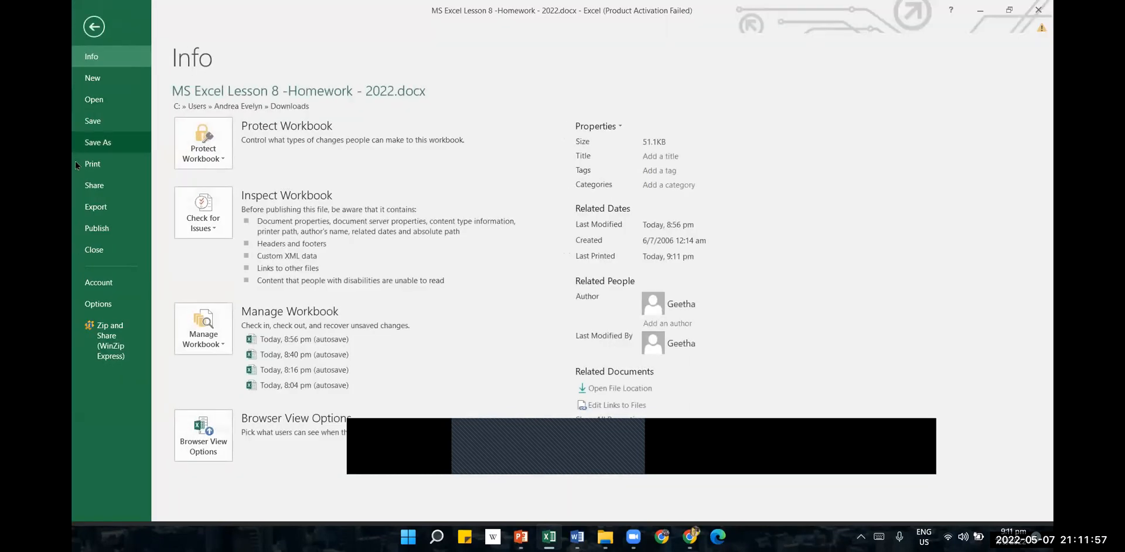
pyautogui.click(92, 168)
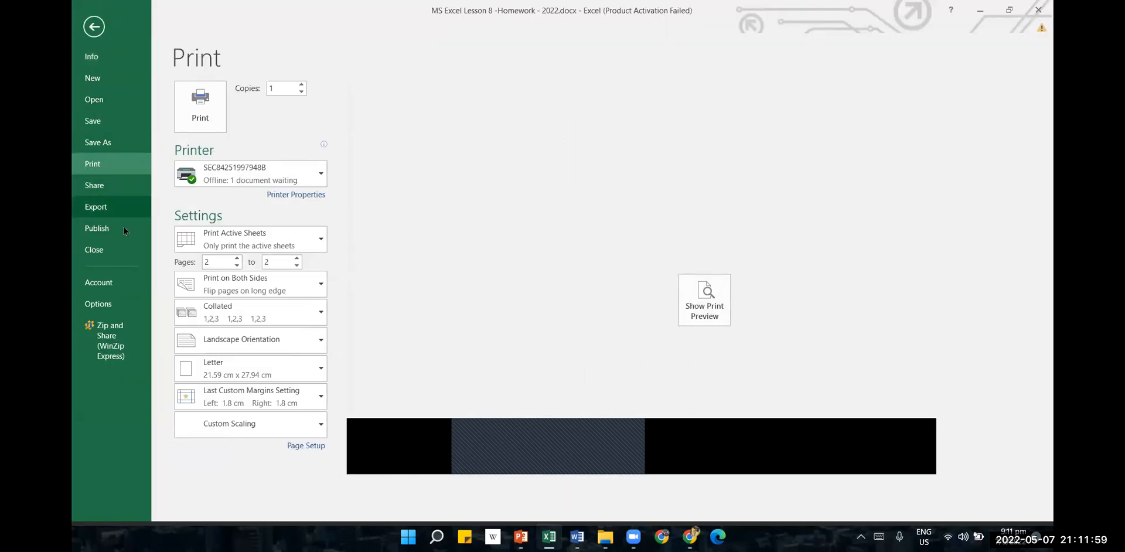
pyautogui.click(700, 313)
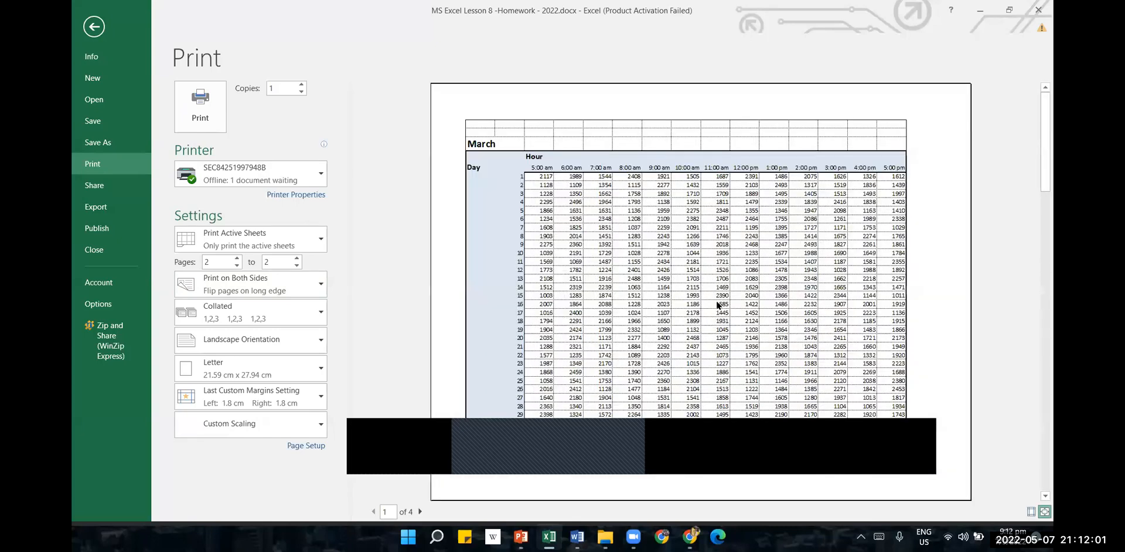
pyautogui.click(421, 512)
pyautogui.click(421, 512)
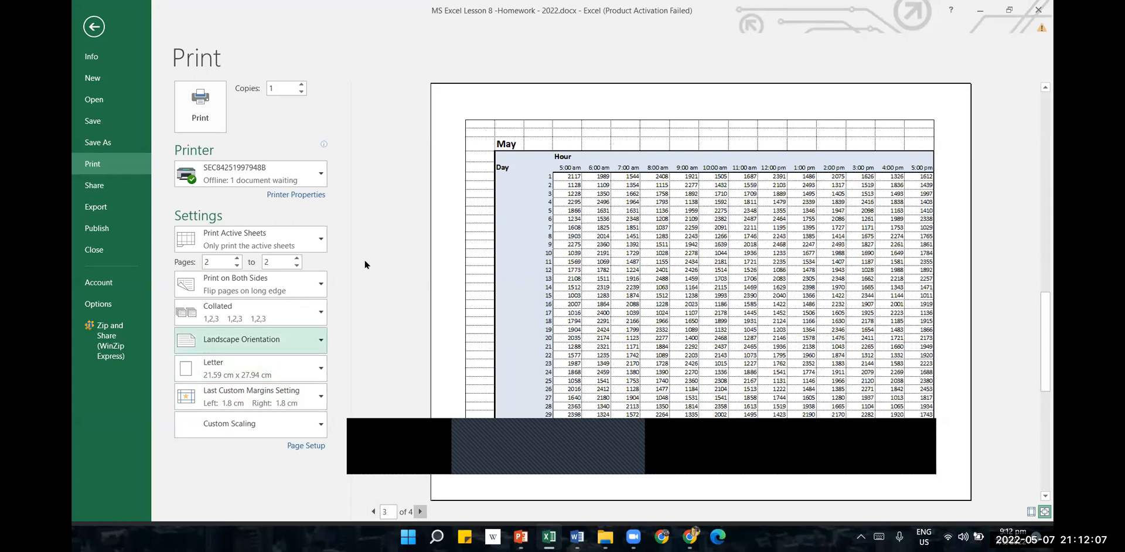
pyautogui.click(94, 26)
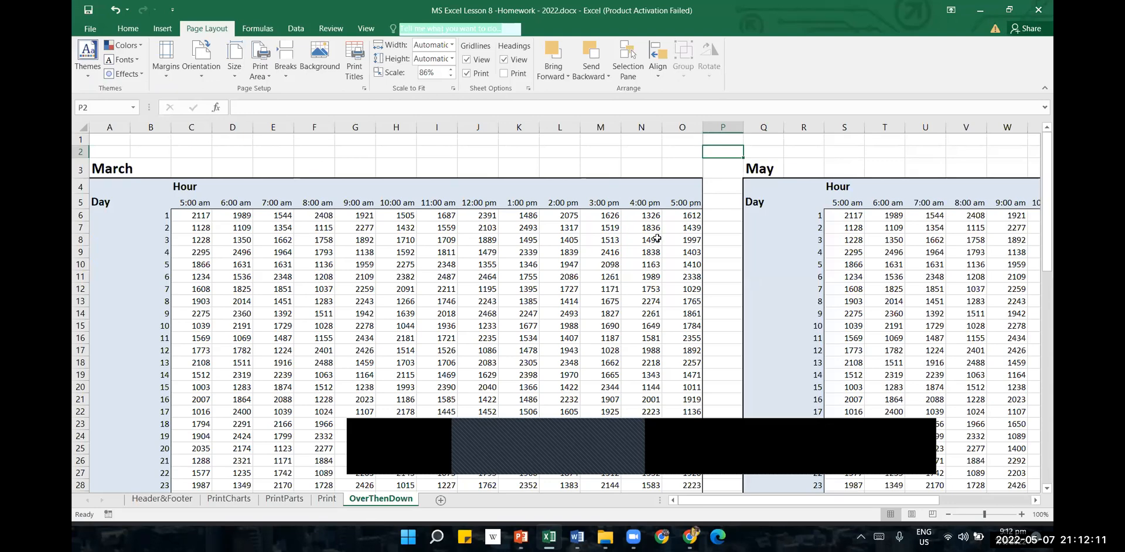
# - Review the print area, print titles and page order in the sheet's page setup without changing anything
pyautogui.scroll(-2, 656, 237)
pyautogui.scroll(-3, 598, 293)
pyautogui.scroll(4, 644, 294)
pyautogui.scroll(2, 776, 276)
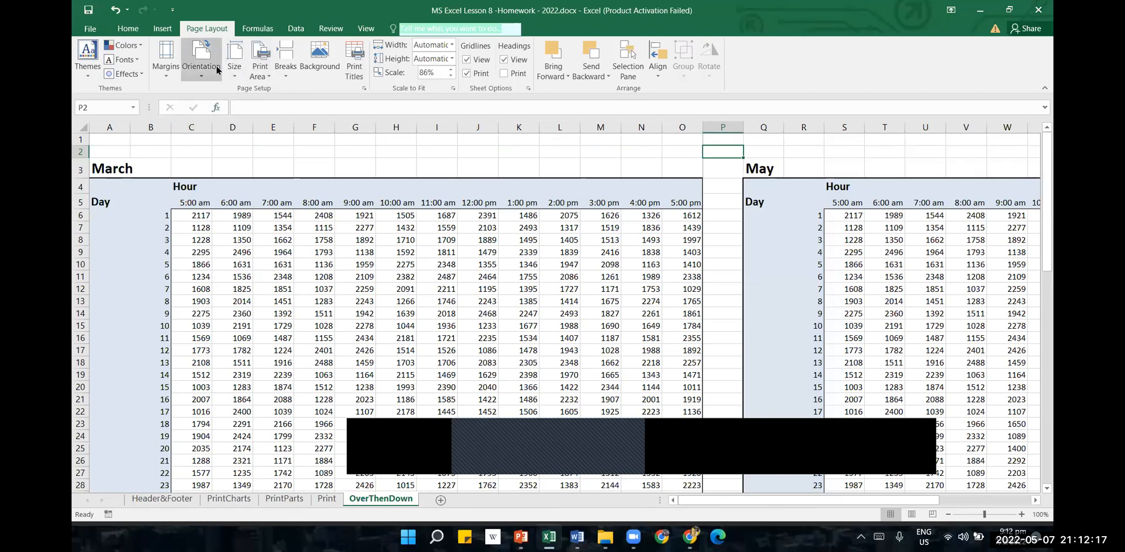
pyautogui.click(364, 88)
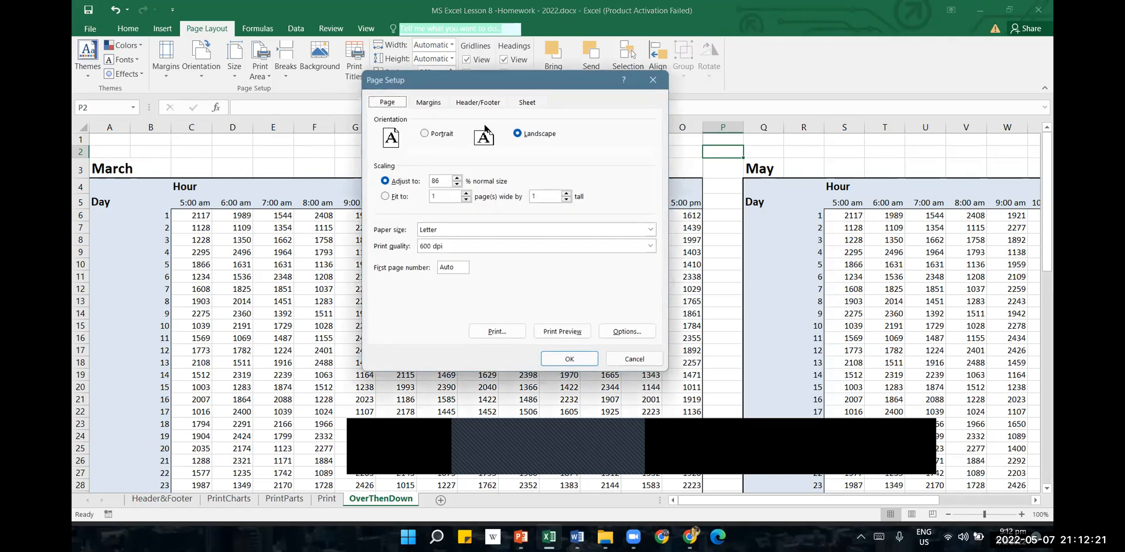
pyautogui.click(533, 104)
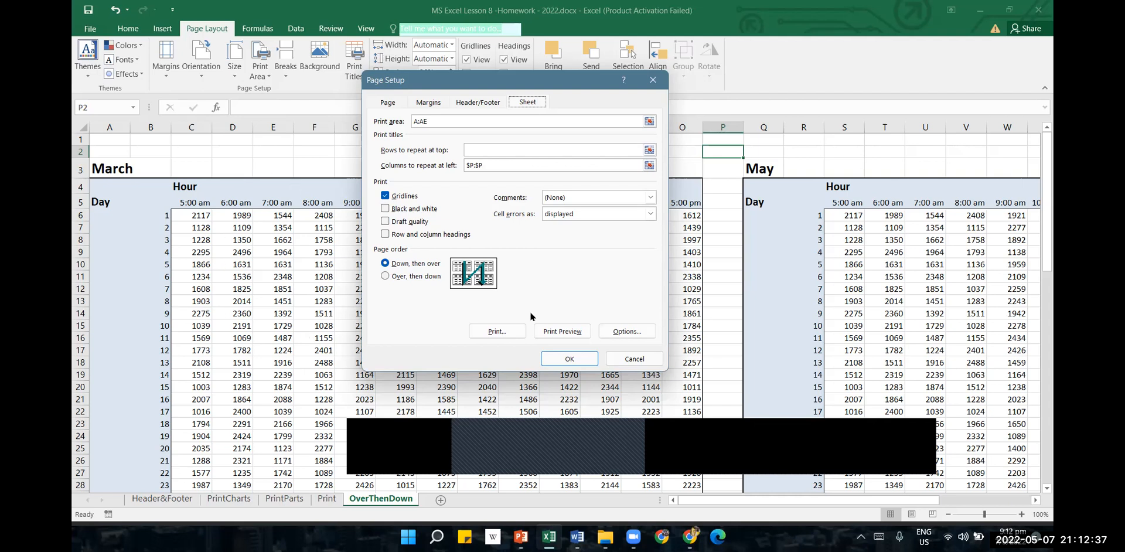
pyautogui.click(633, 358)
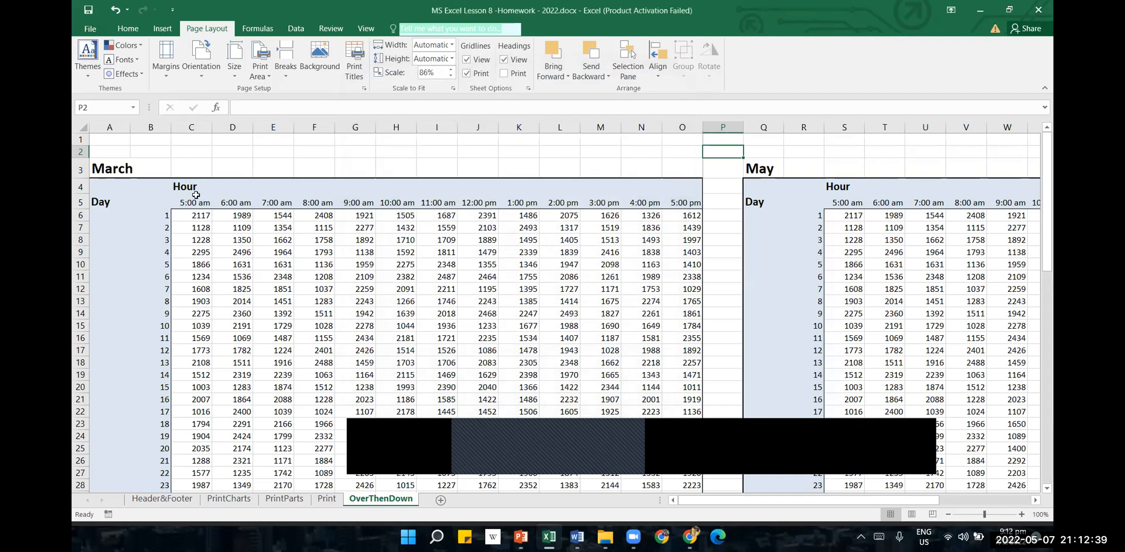
# - Examine the positions of the four month tables on the OverThenDown sheet to compare them with the page order
pyautogui.scroll(-5, 380, 267)
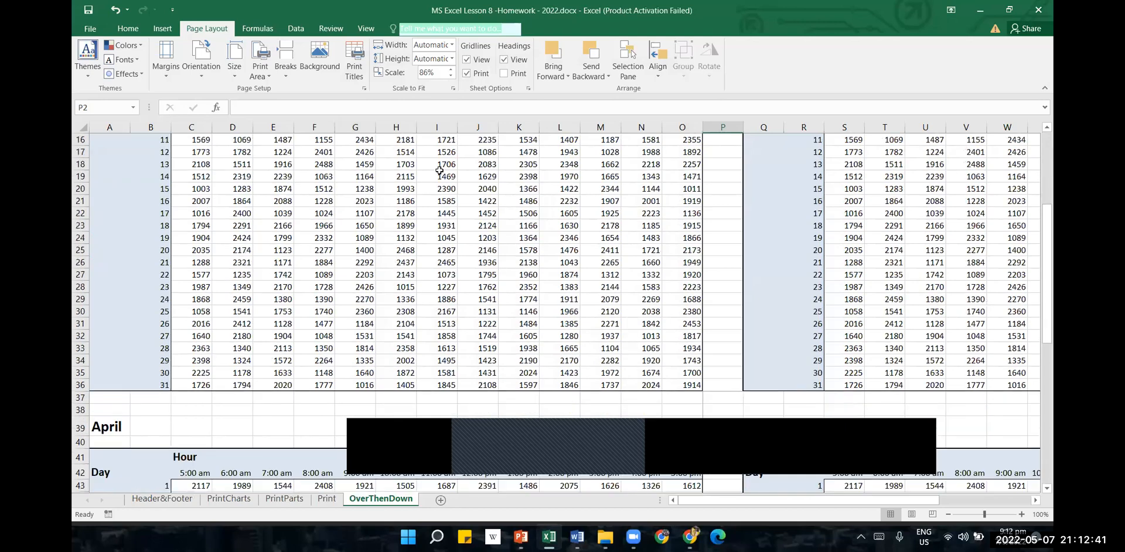
pyautogui.scroll(-3, 436, 249)
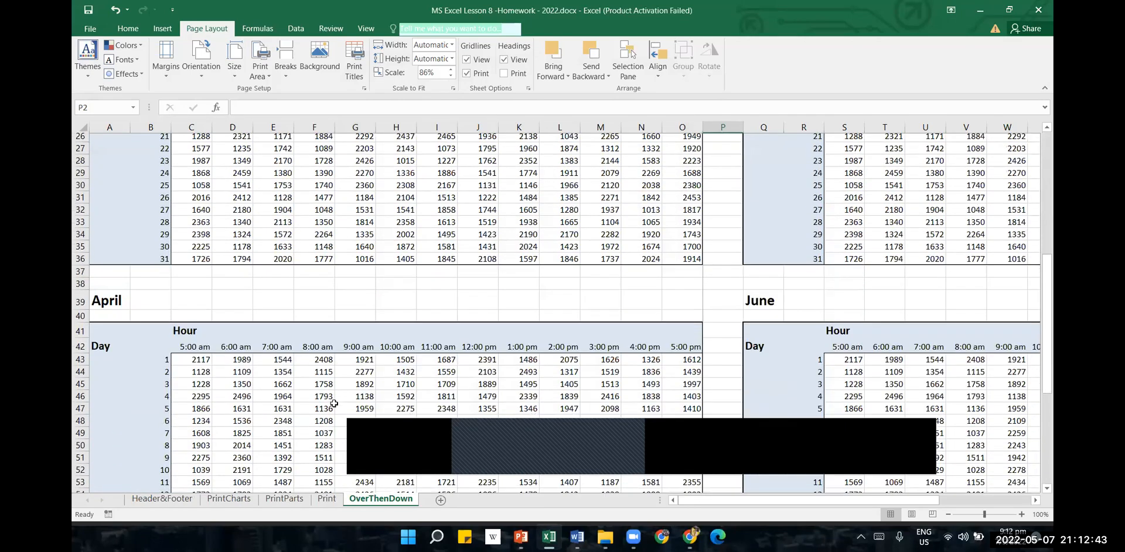
pyautogui.scroll(-11, 334, 403)
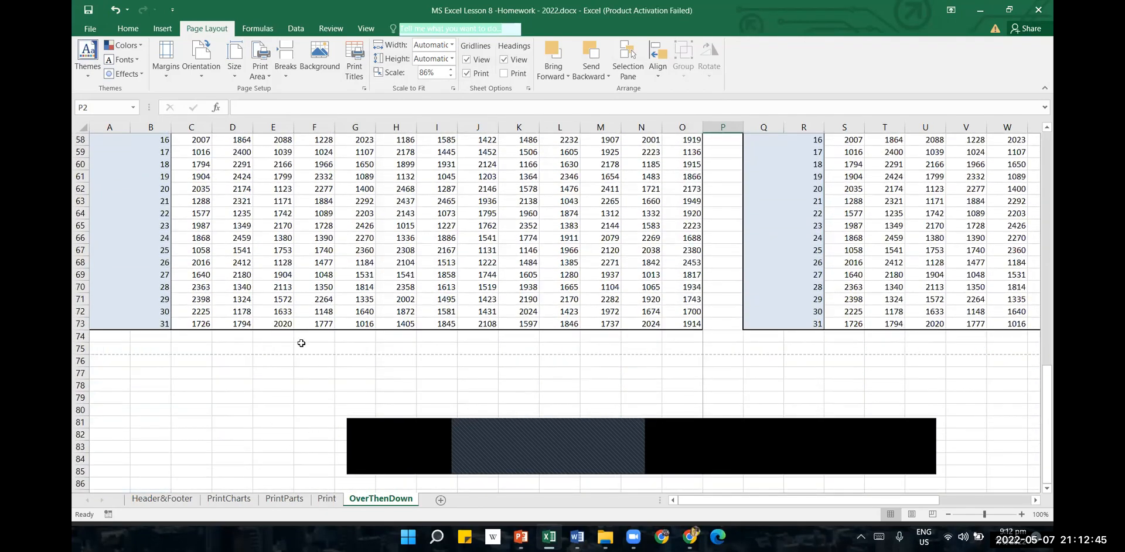
pyautogui.scroll(8, 985, 370)
pyautogui.scroll(11, 985, 371)
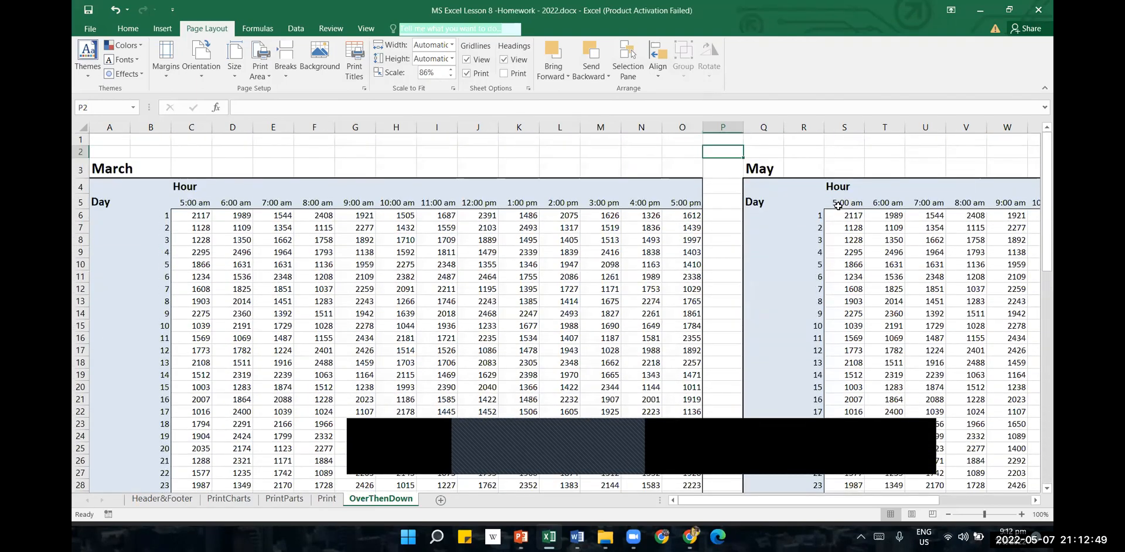
pyautogui.scroll(-9, 844, 211)
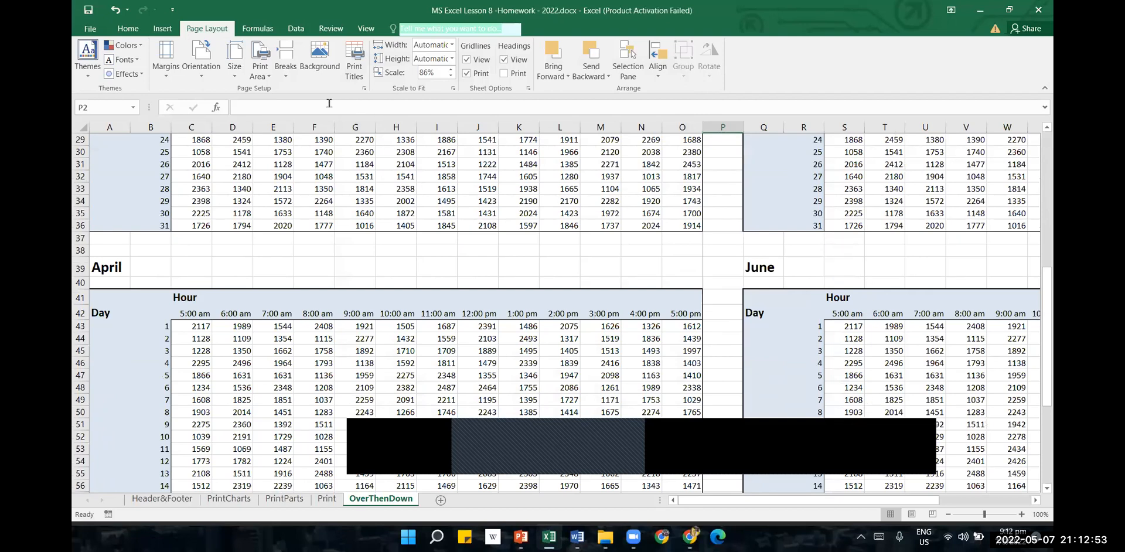
pyautogui.click(364, 88)
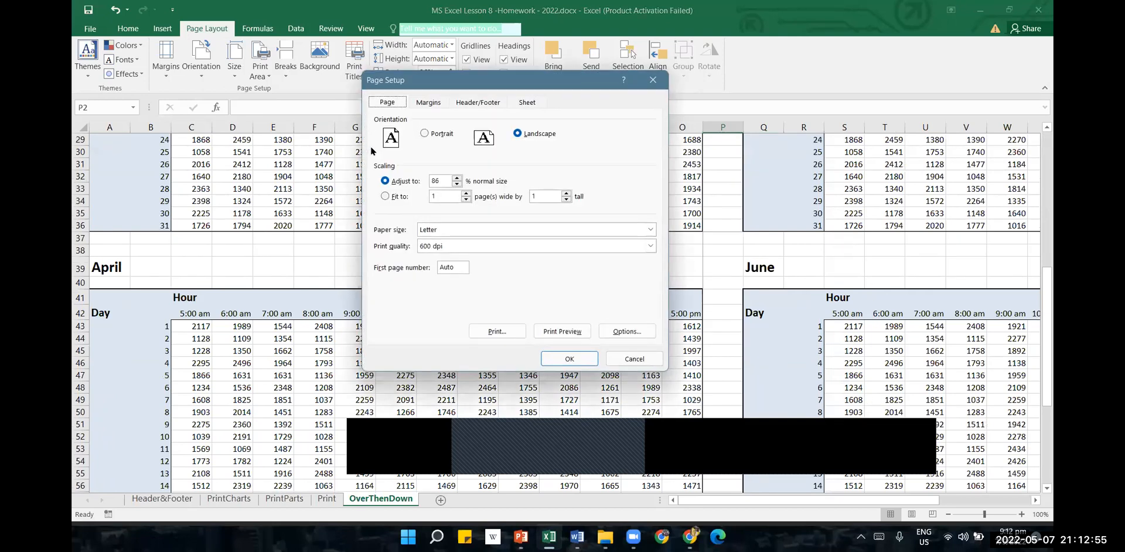
pyautogui.click(628, 360)
# - Page through all four pages of the OverThenDown print preview to check the month order, and return to the worksheet
pyautogui.click(89, 29)
pyautogui.click(91, 164)
pyautogui.click(707, 293)
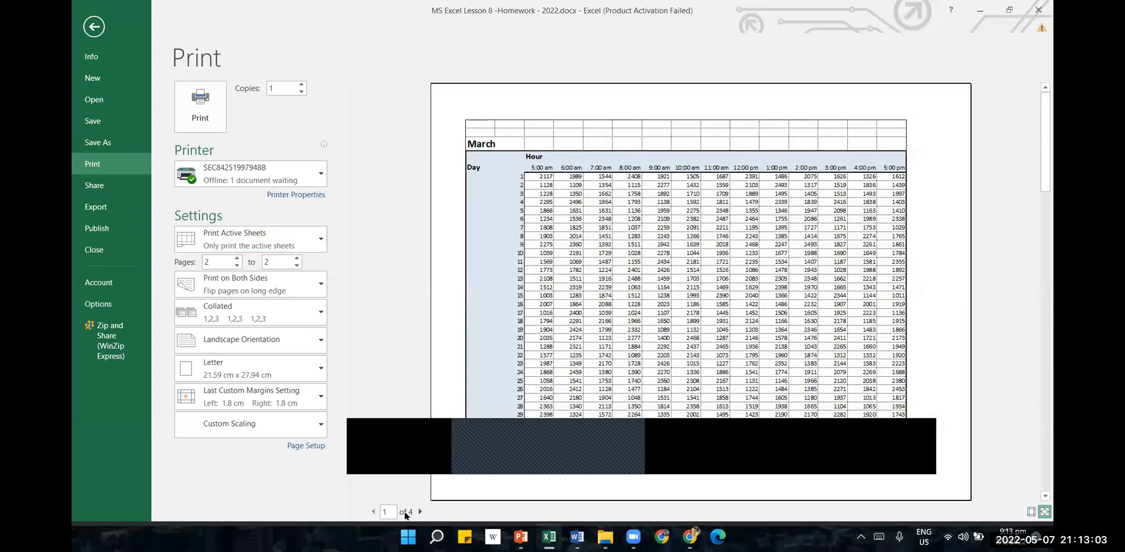
pyautogui.click(420, 512)
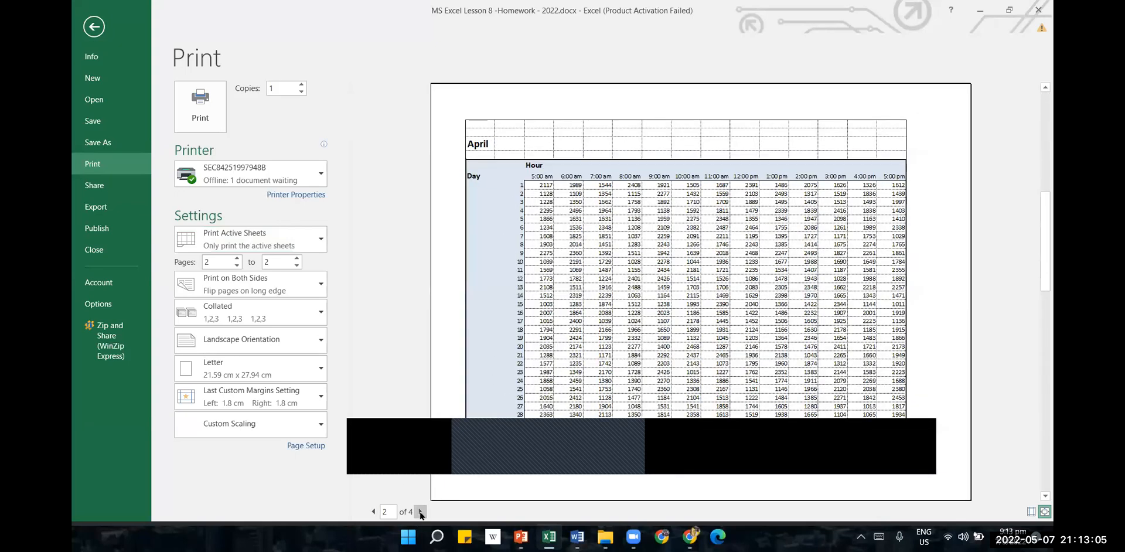
pyautogui.click(420, 512)
pyautogui.click(420, 512)
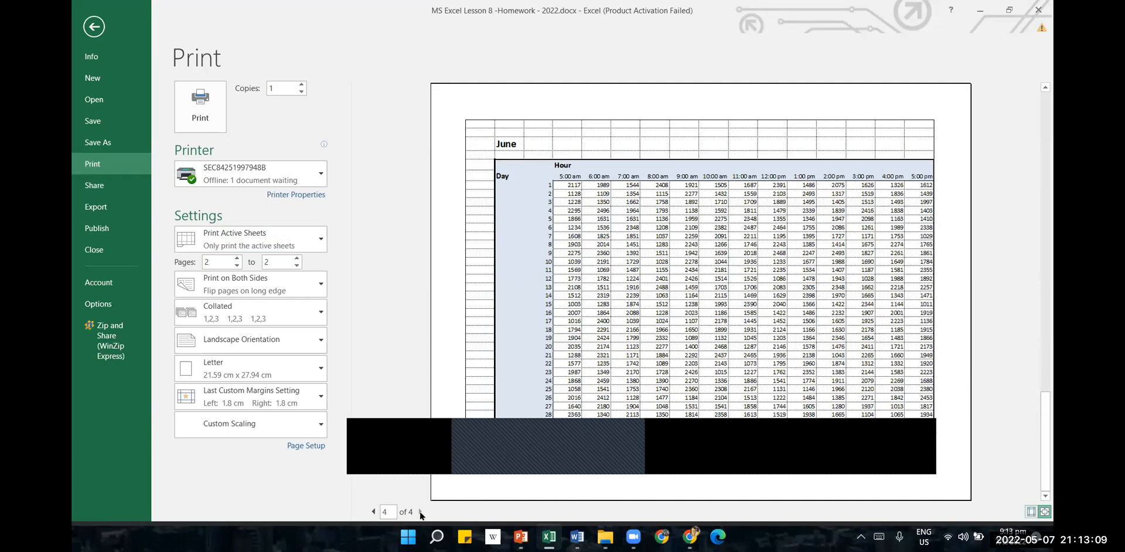
pyautogui.click(95, 26)
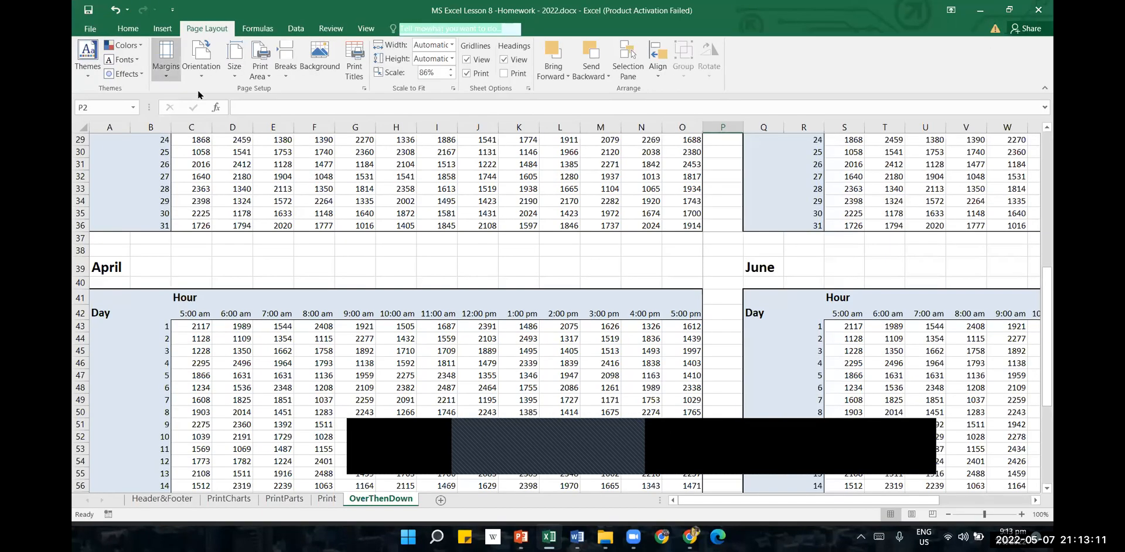
# - Set the OverThenDown page order to Over, then down, and check the sequence of the first three pages in print preview
pyautogui.click(364, 87)
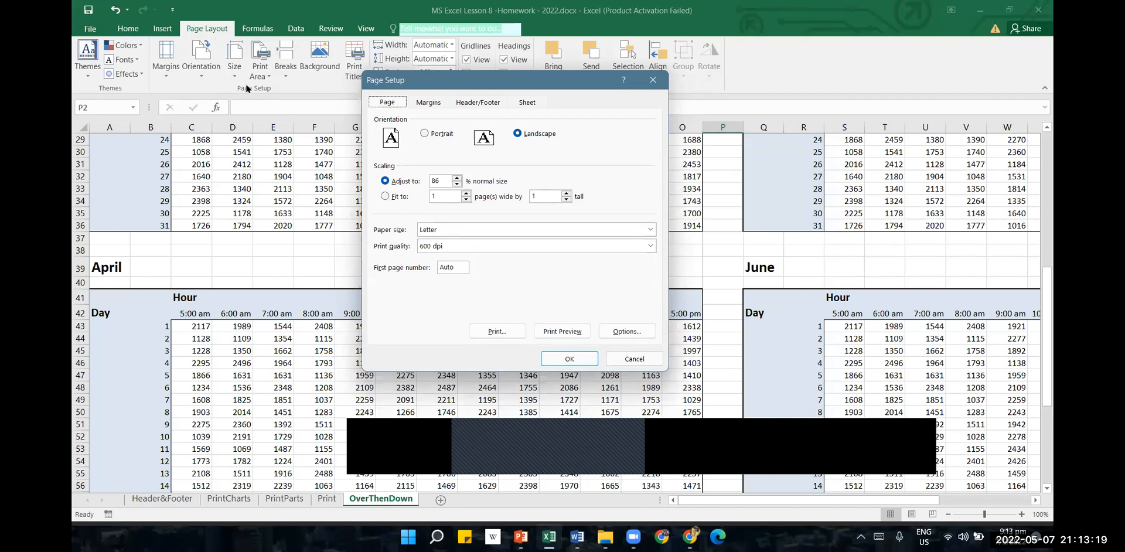
pyautogui.click(526, 105)
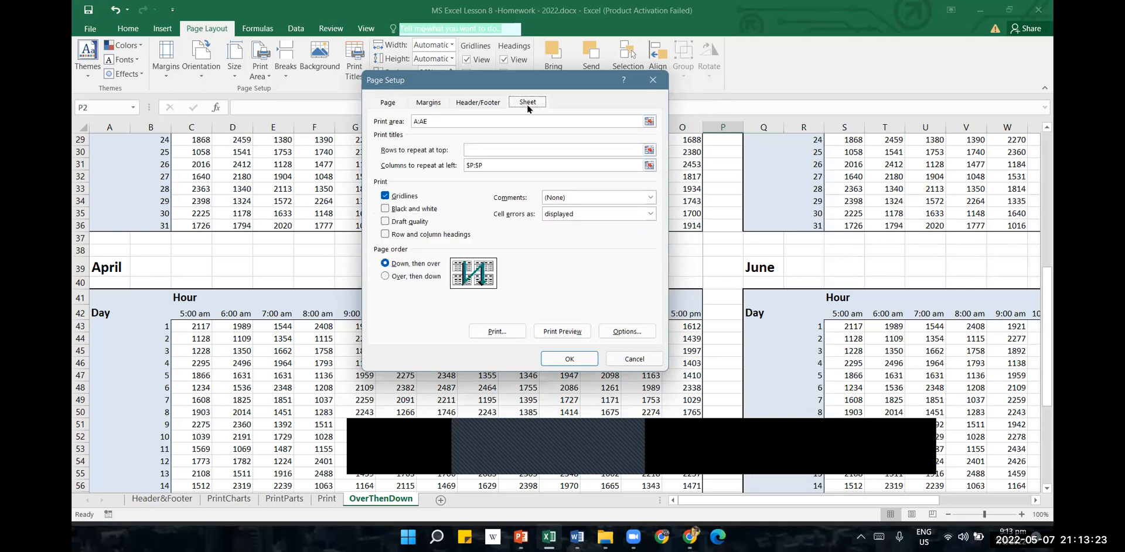
pyautogui.click(391, 276)
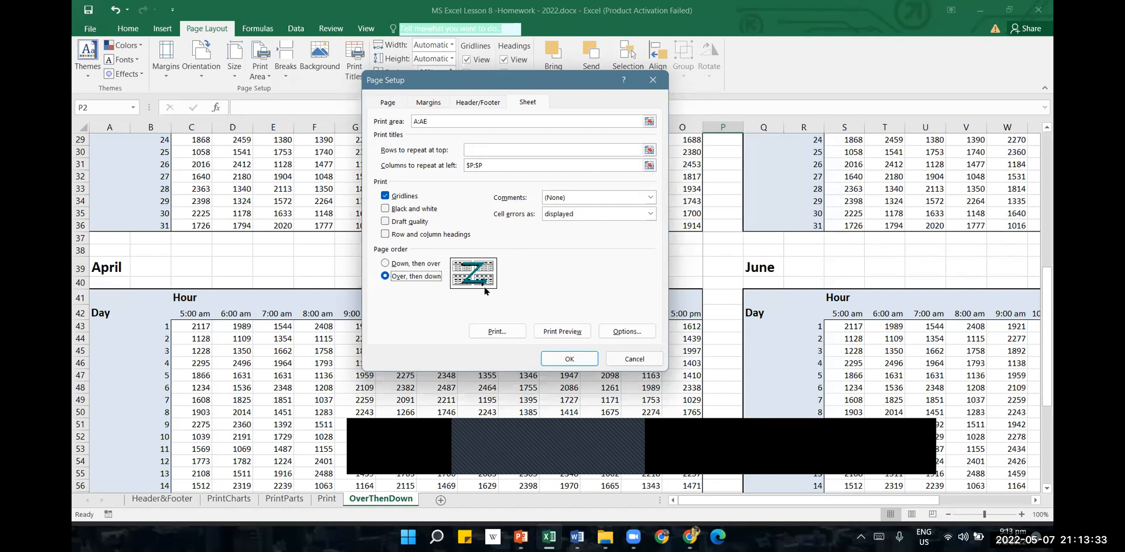
pyautogui.click(569, 330)
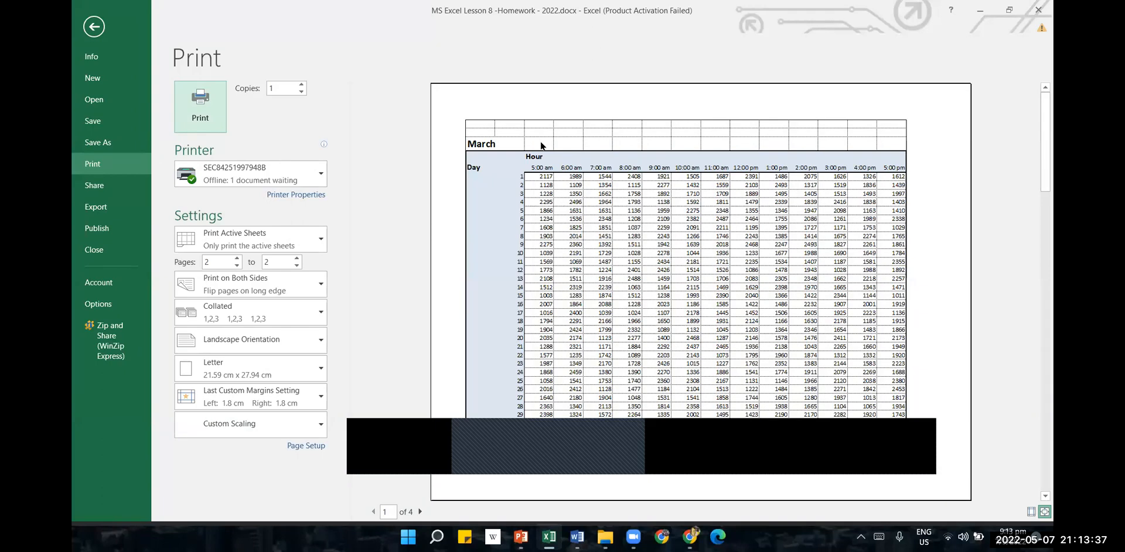
pyautogui.click(420, 511)
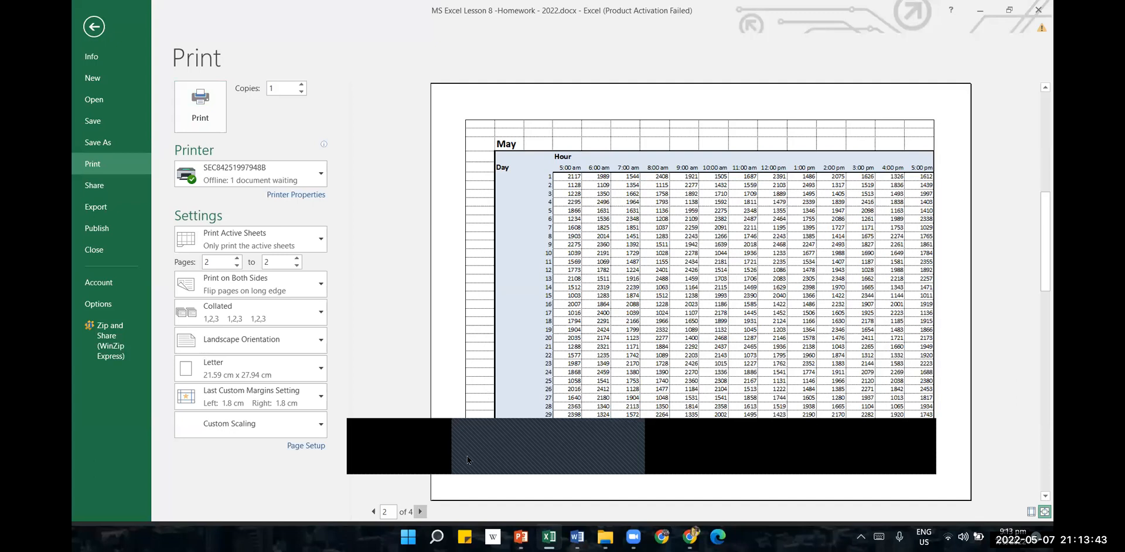
pyautogui.click(421, 511)
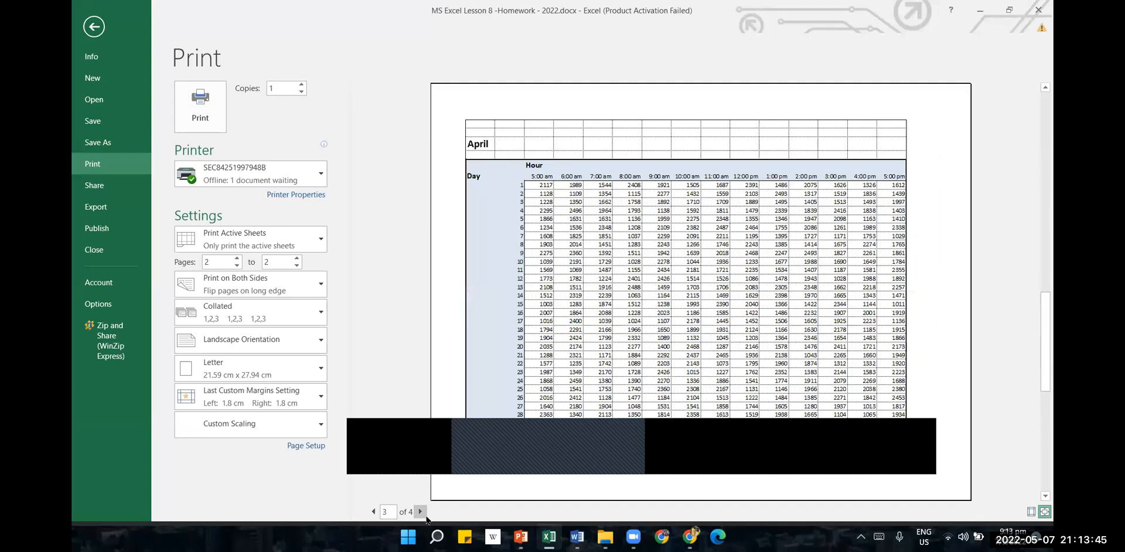
# - Check the last page of the OverThenDown print preview, and set the sheet's page order back to Down, then over
pyautogui.click(426, 517)
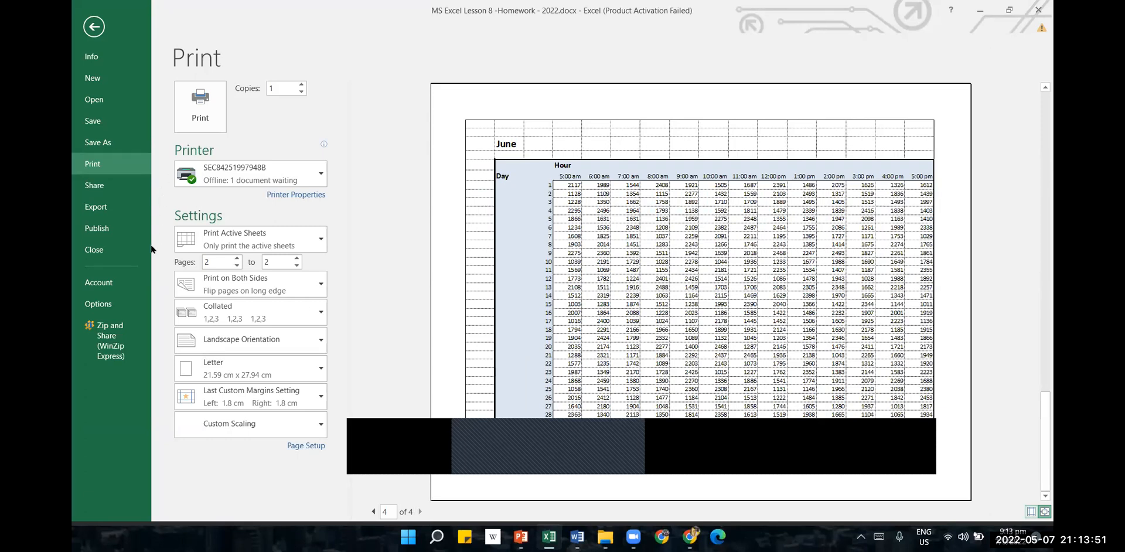
pyautogui.click(94, 27)
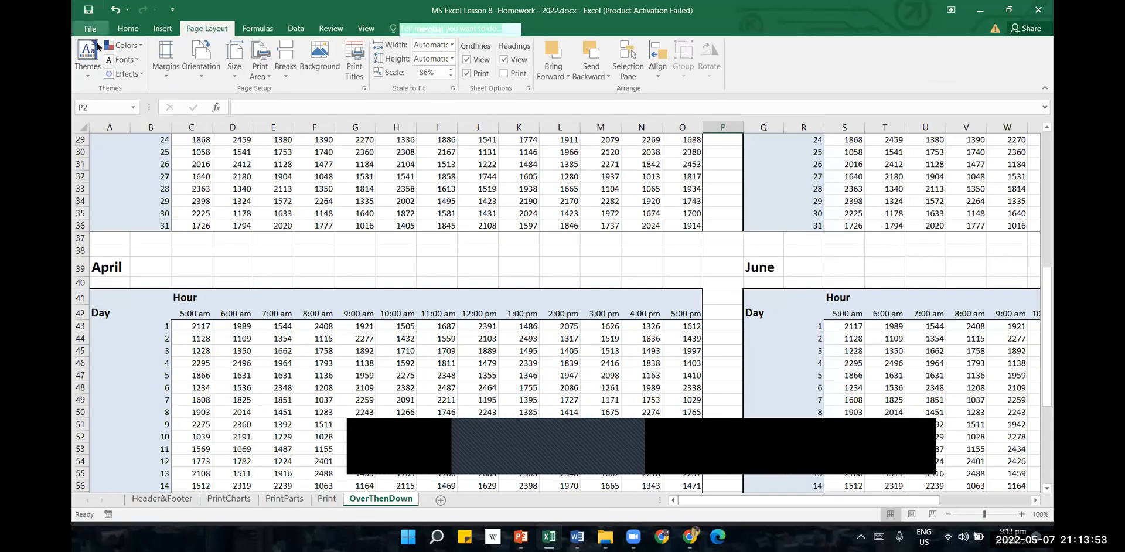
pyautogui.click(364, 89)
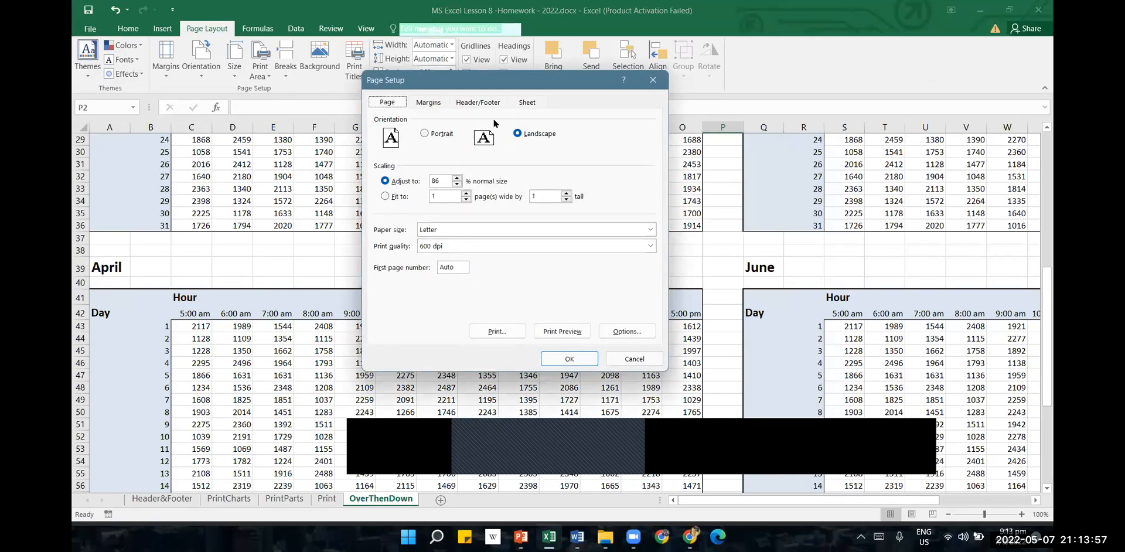
pyautogui.click(526, 103)
pyautogui.click(385, 264)
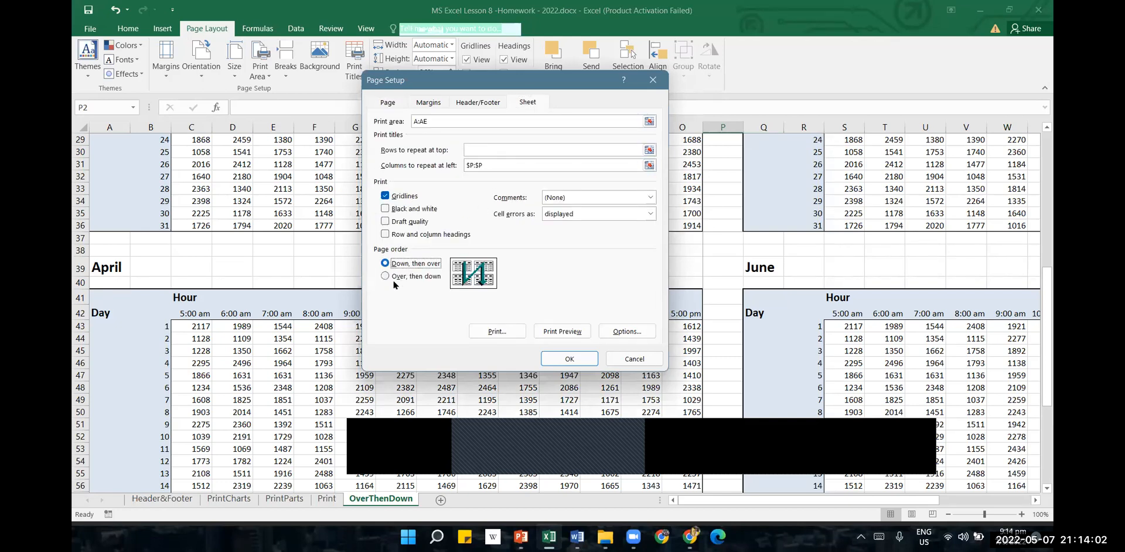
pyautogui.click(577, 359)
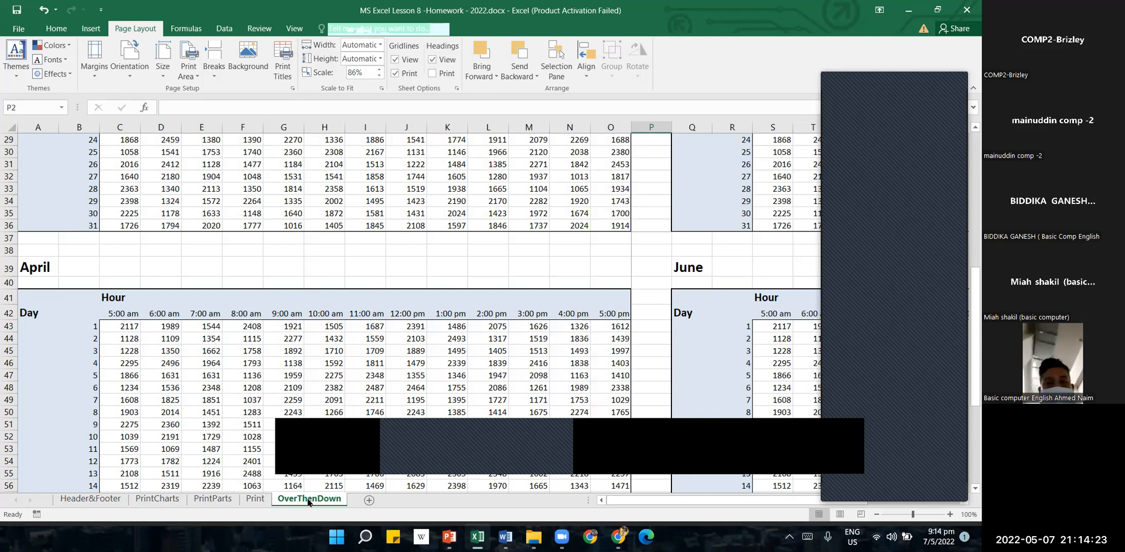
# - Preview the PrintCharts sheet's printout, change it to Landscape Orientation, and return to the worksheet
pyautogui.click(158, 499)
pyautogui.click(106, 397)
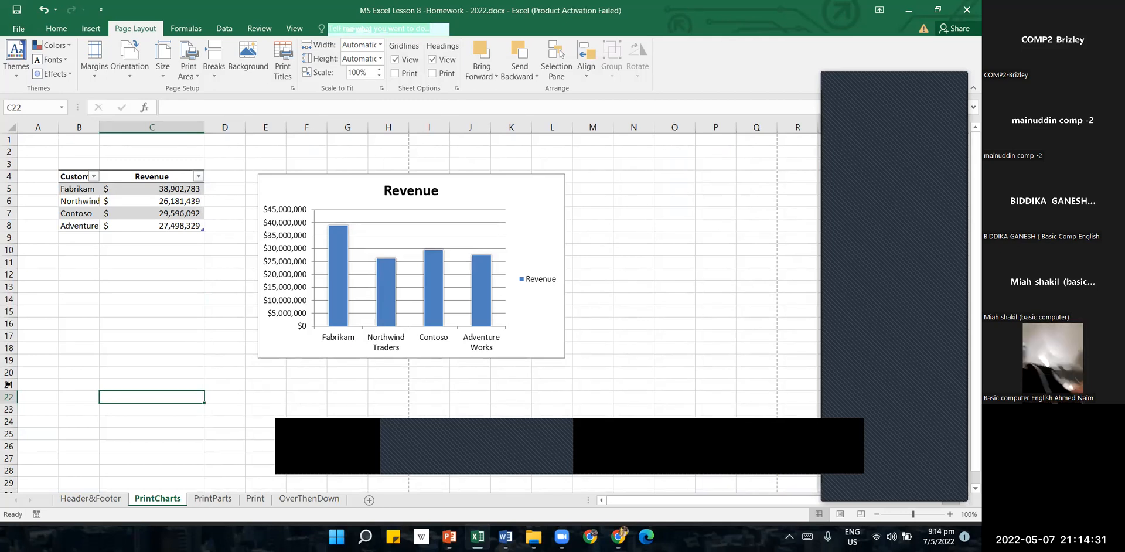
pyautogui.click(18, 28)
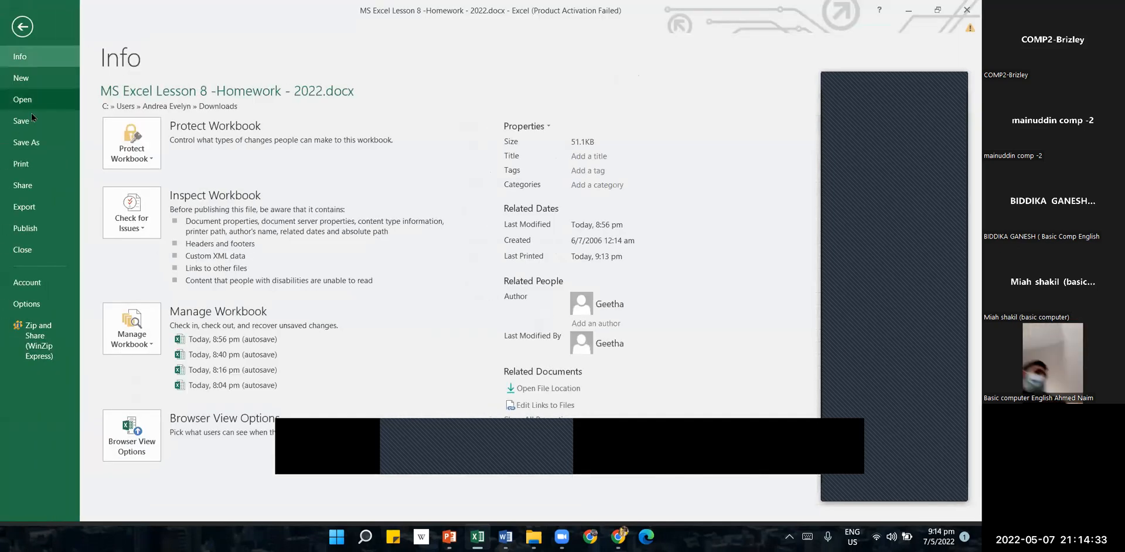
pyautogui.click(26, 172)
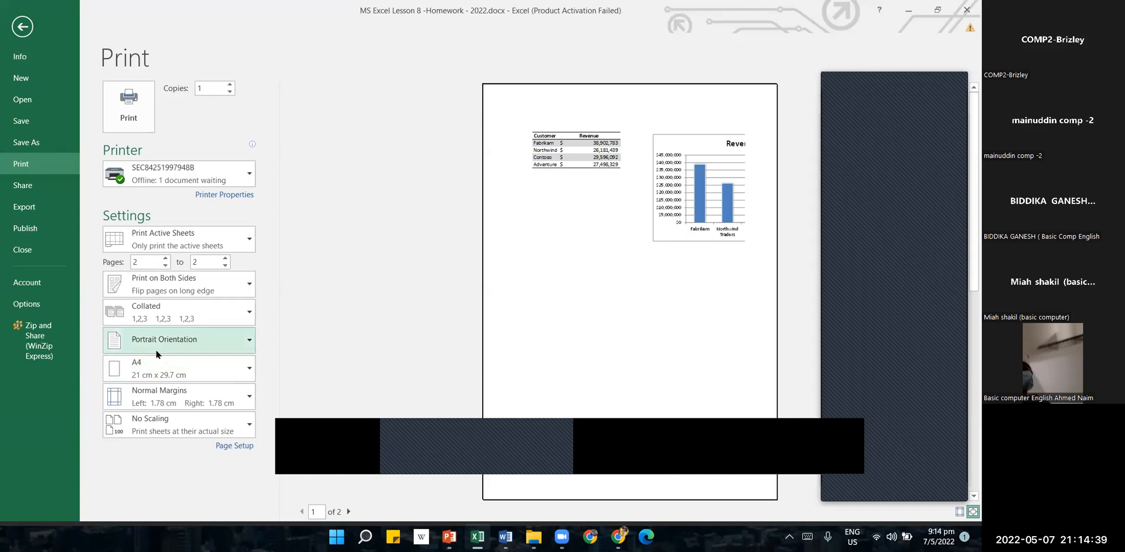
pyautogui.click(196, 341)
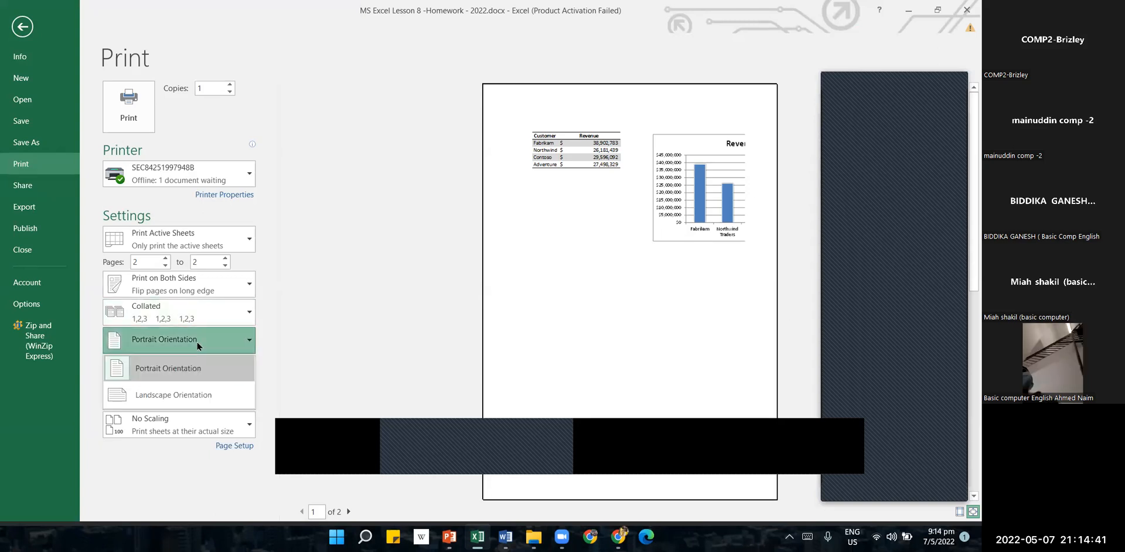
pyautogui.click(196, 401)
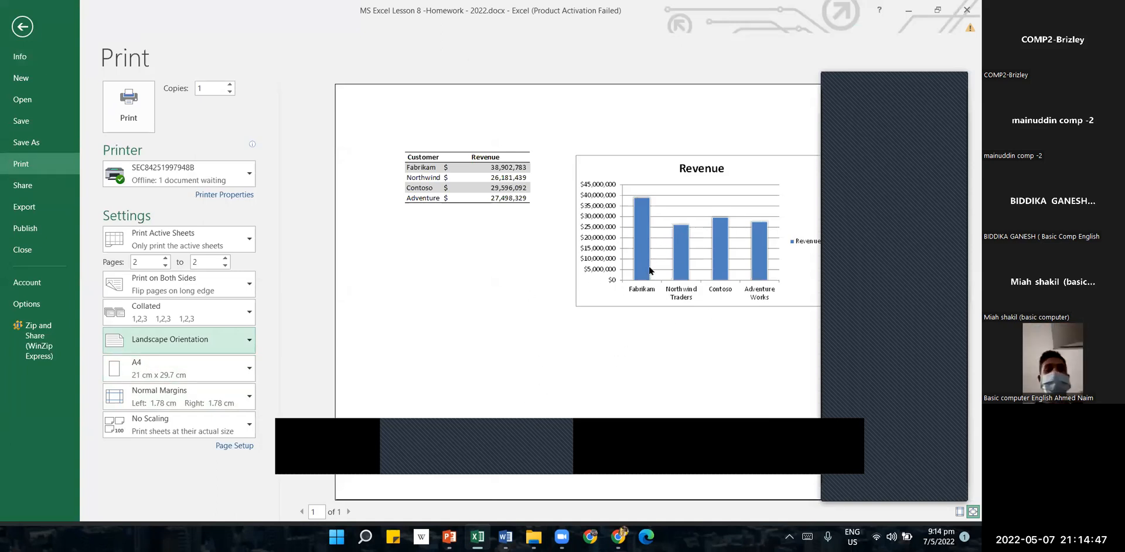
pyautogui.click(23, 27)
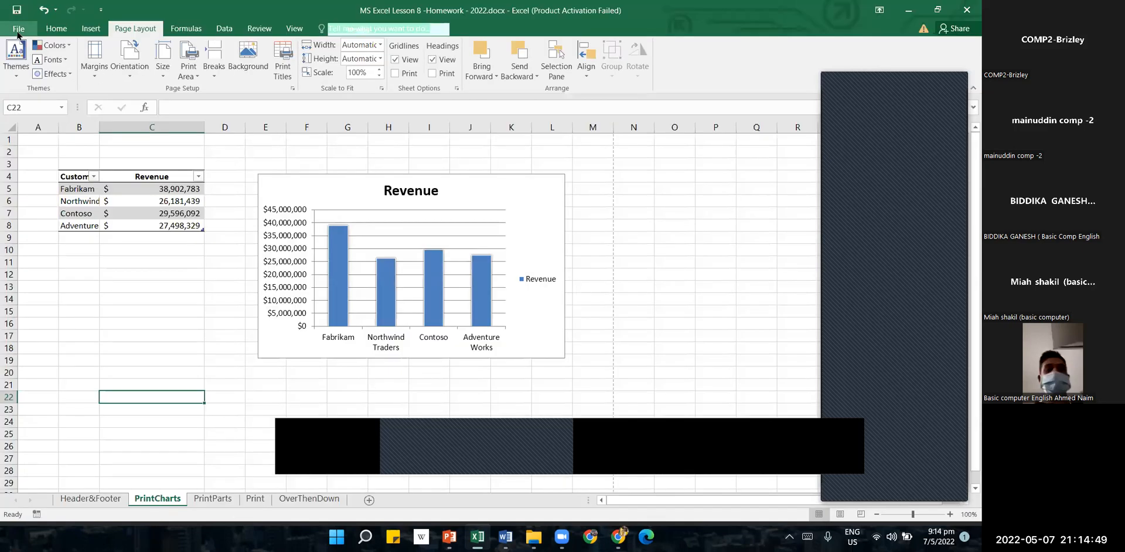
# - Select the Revenue chart on the PrintCharts sheet and show its print preview as a selected chart
pyautogui.click(500, 189)
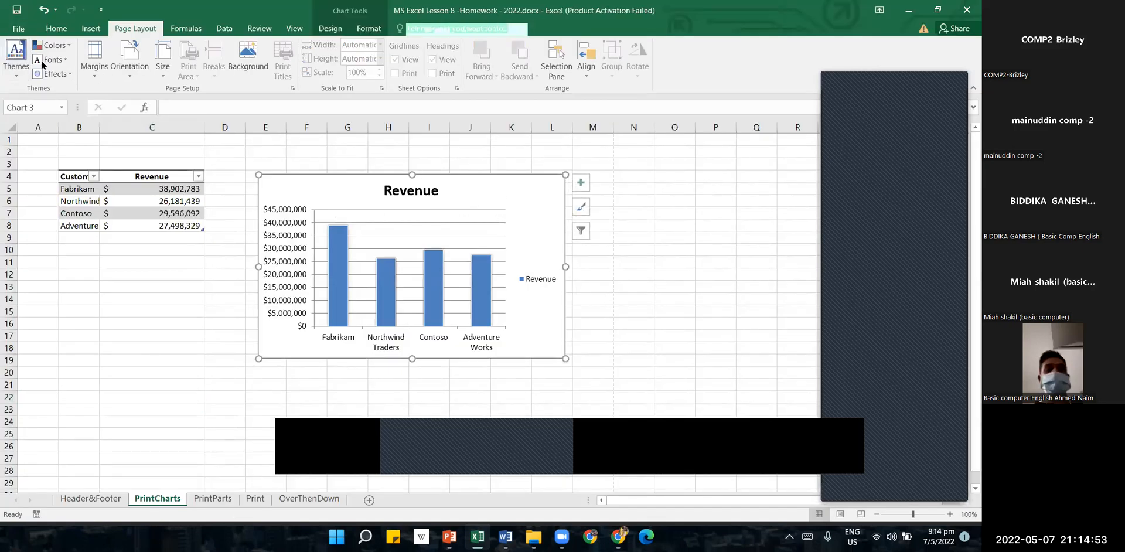
pyautogui.click(18, 29)
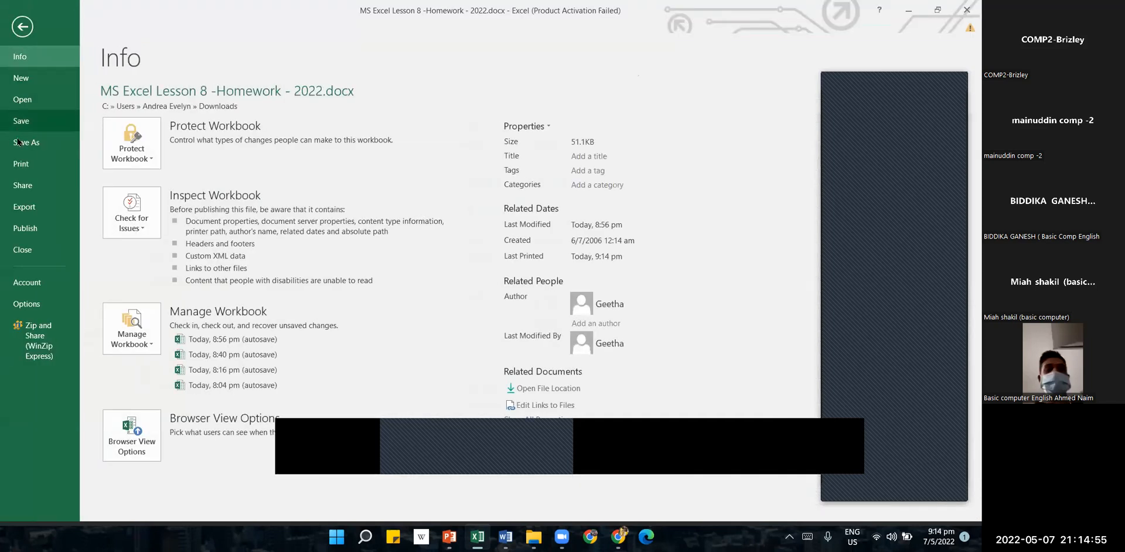
pyautogui.click(21, 168)
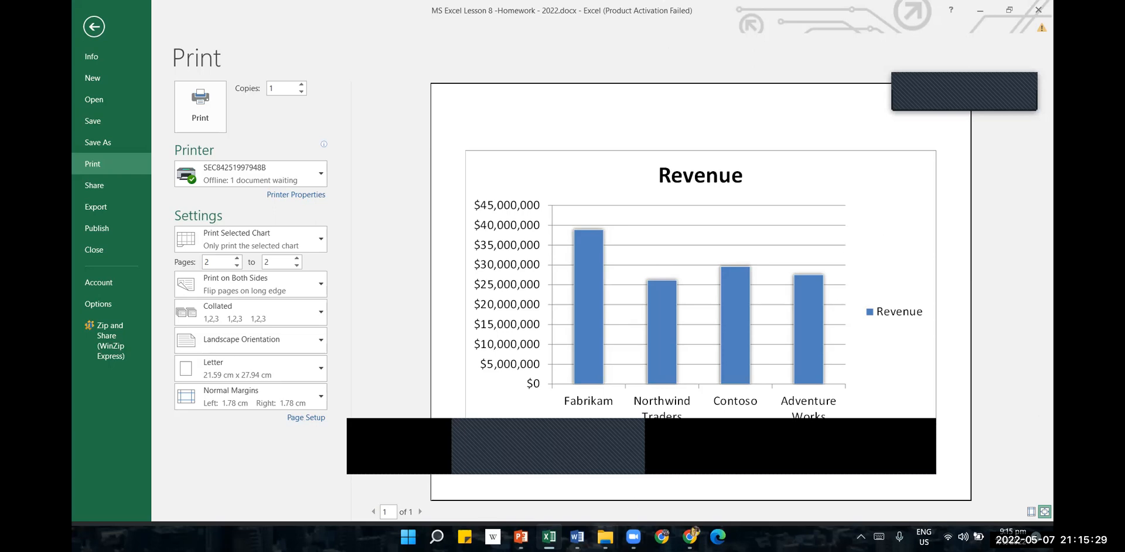
# - Switch to the lesson's Word document and read from its beginning through section 1.1 on adding headers and footers to printed pages
pyautogui.click(577, 536)
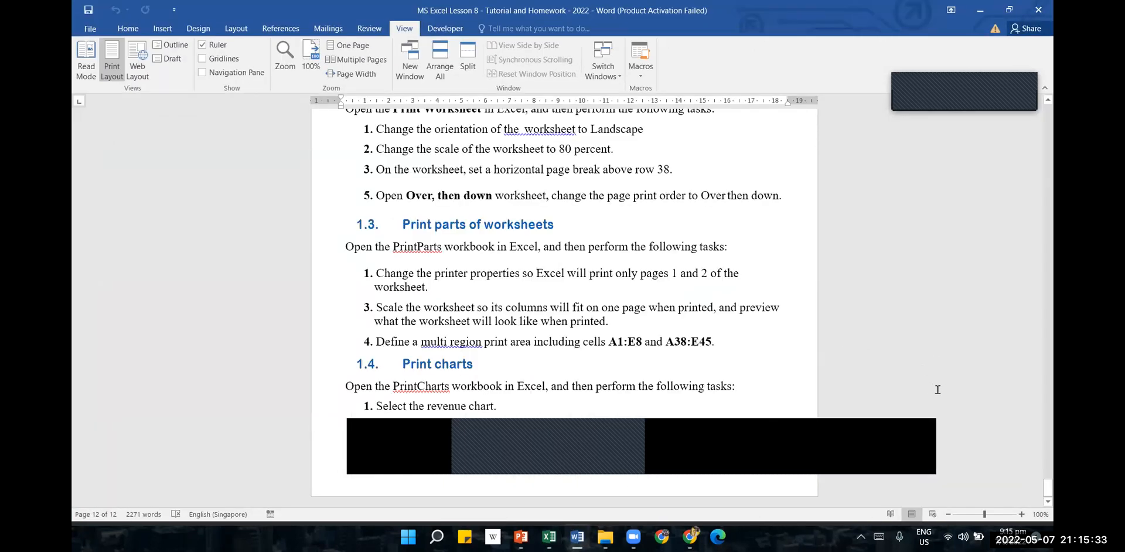
pyautogui.scroll(2, 937, 389)
pyautogui.moveTo(1048, 483); pyautogui.dragTo(1052, 109)
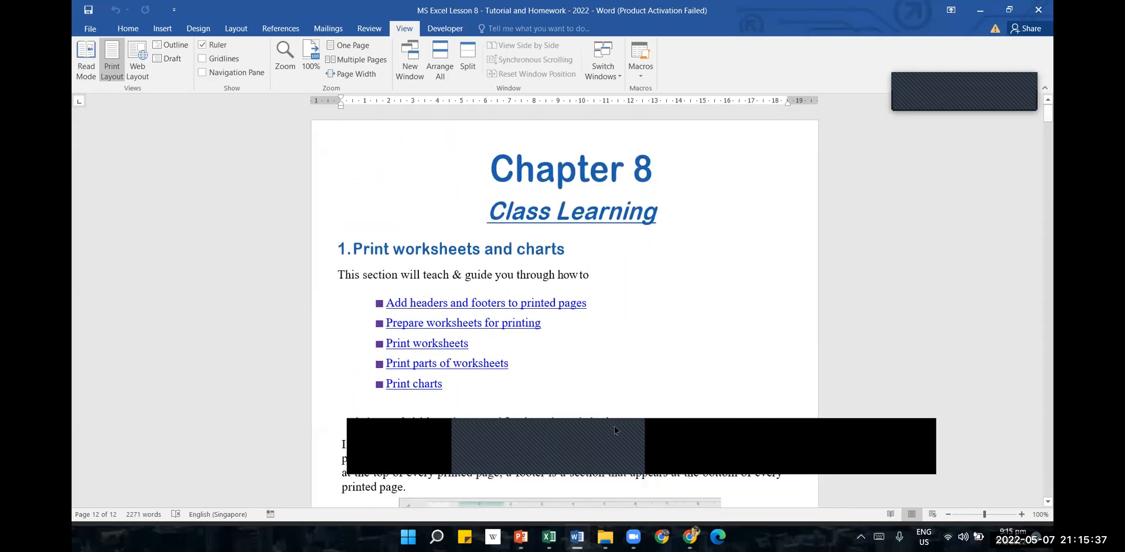
pyautogui.scroll(-2, 600, 273)
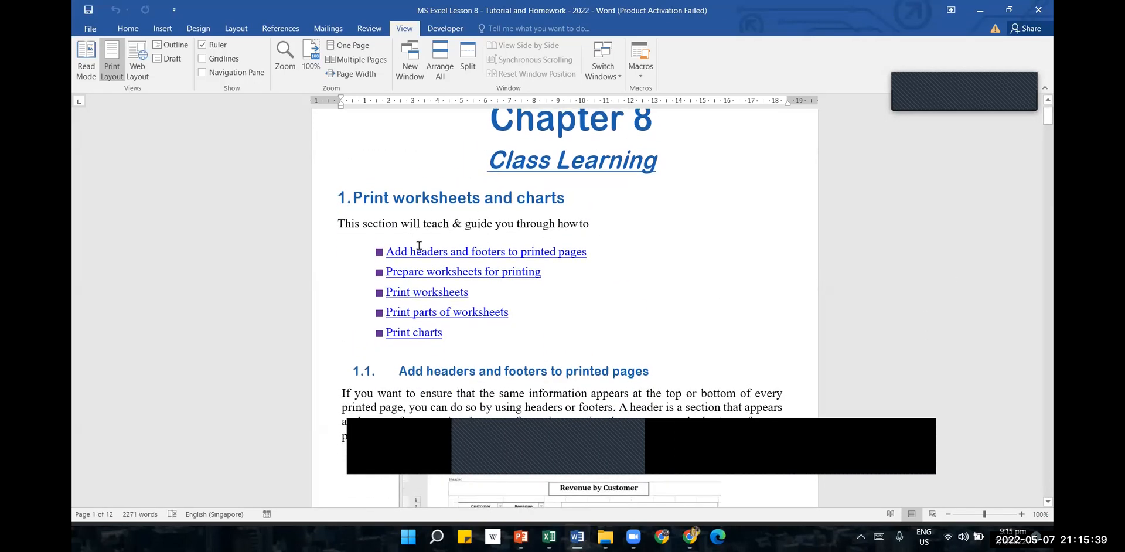
pyautogui.scroll(-4, 446, 271)
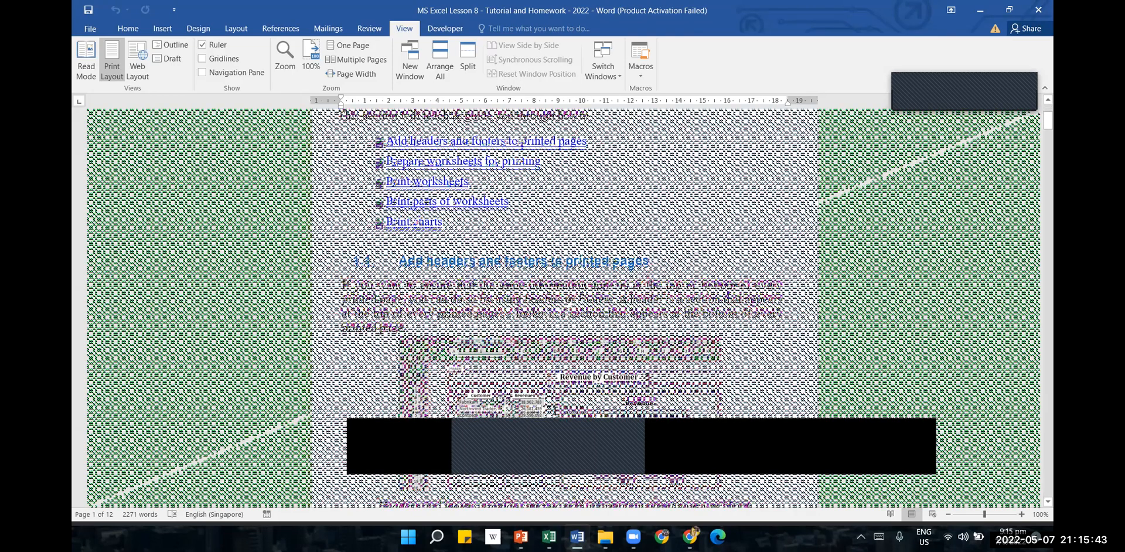
pyautogui.scroll(-20, 564, 293)
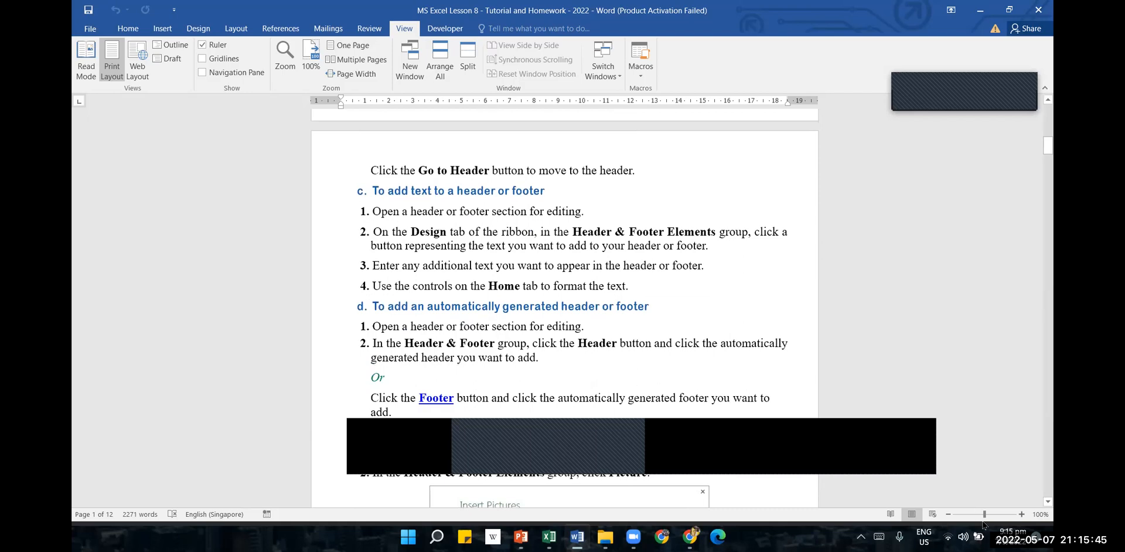
pyautogui.click(1048, 501)
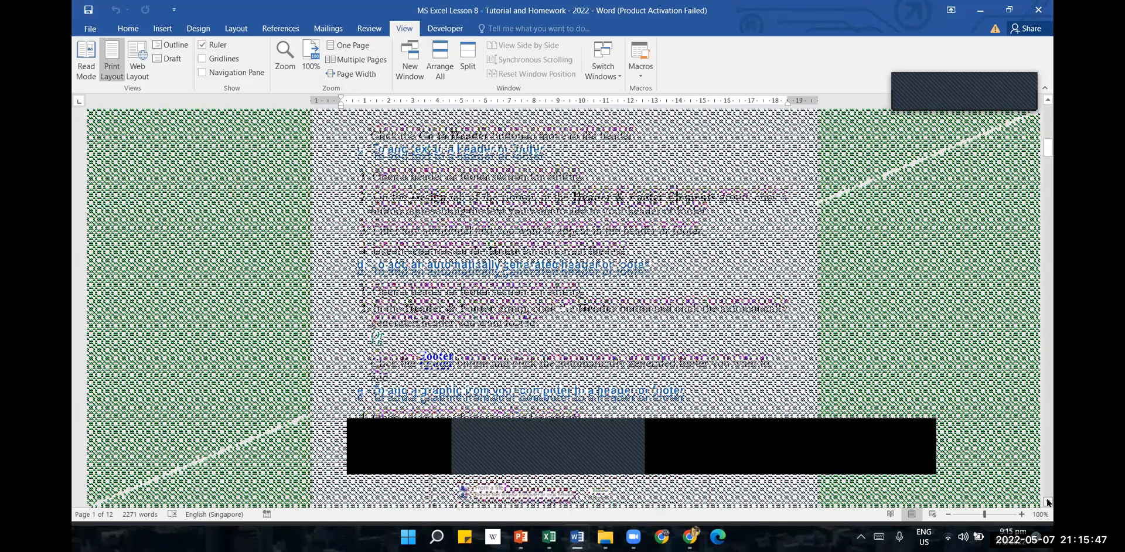
pyautogui.scroll(-5, 1048, 502)
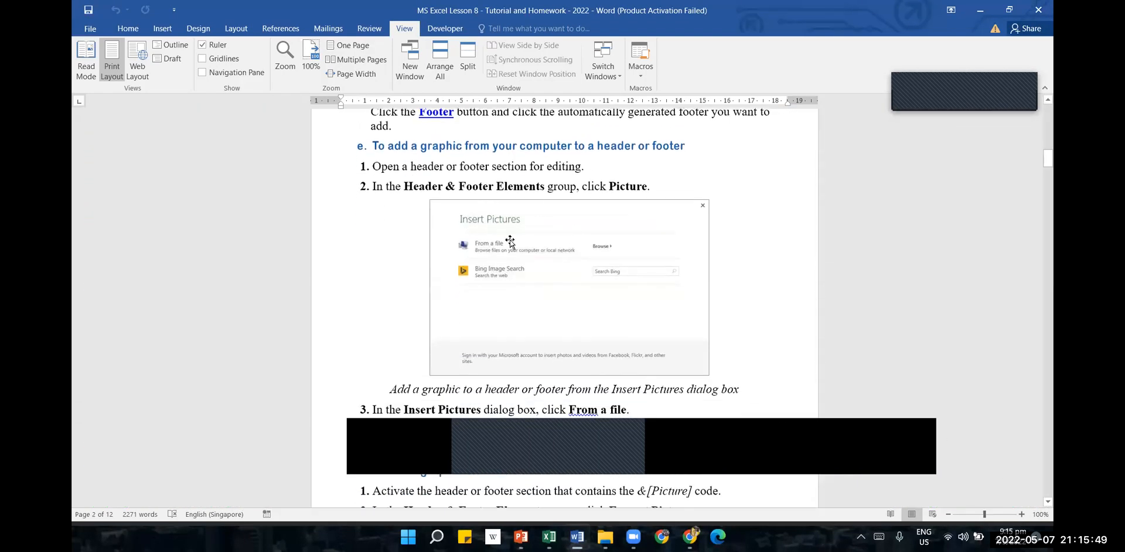
pyautogui.scroll(-3, 526, 279)
pyautogui.scroll(-5, 525, 337)
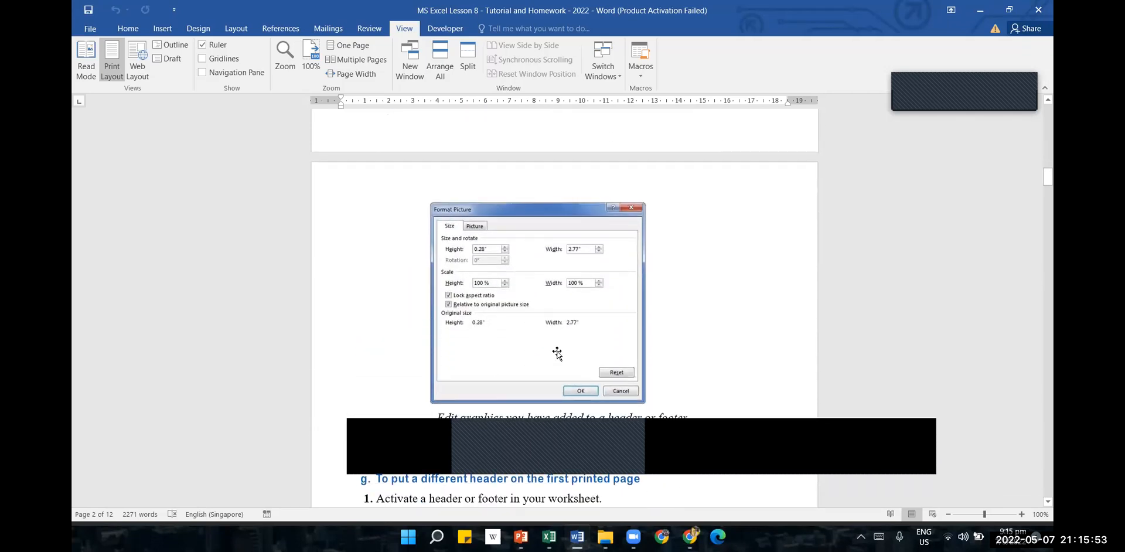
pyautogui.scroll(-8, 557, 328)
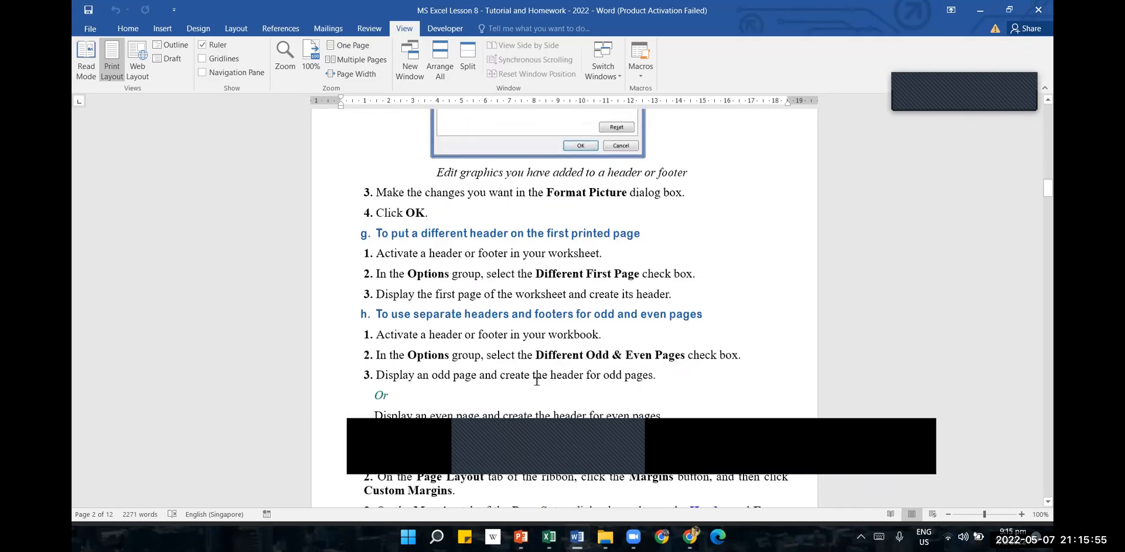
pyautogui.scroll(-8, 535, 383)
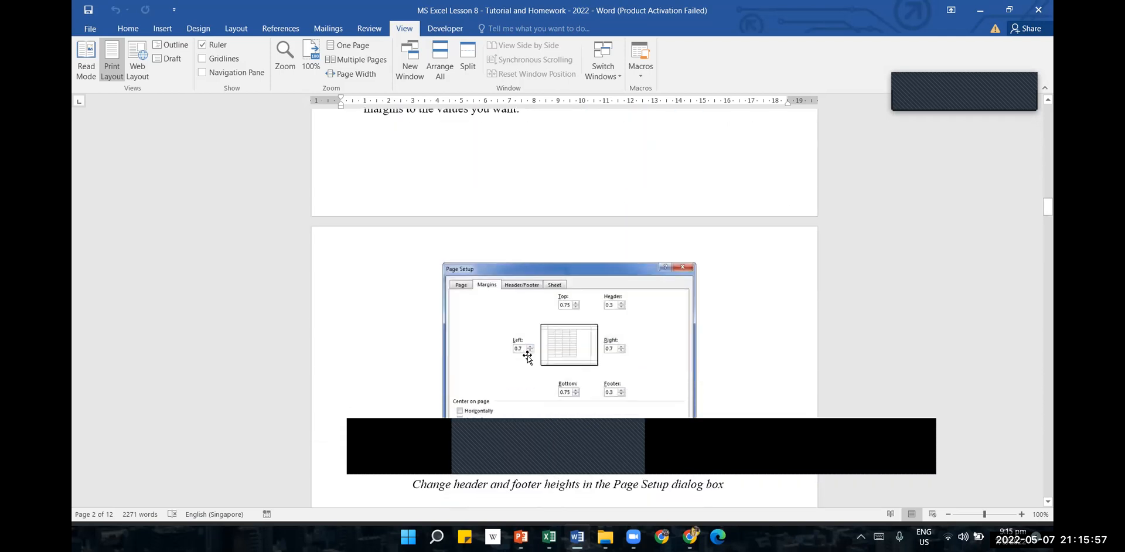
pyautogui.scroll(-1, 530, 367)
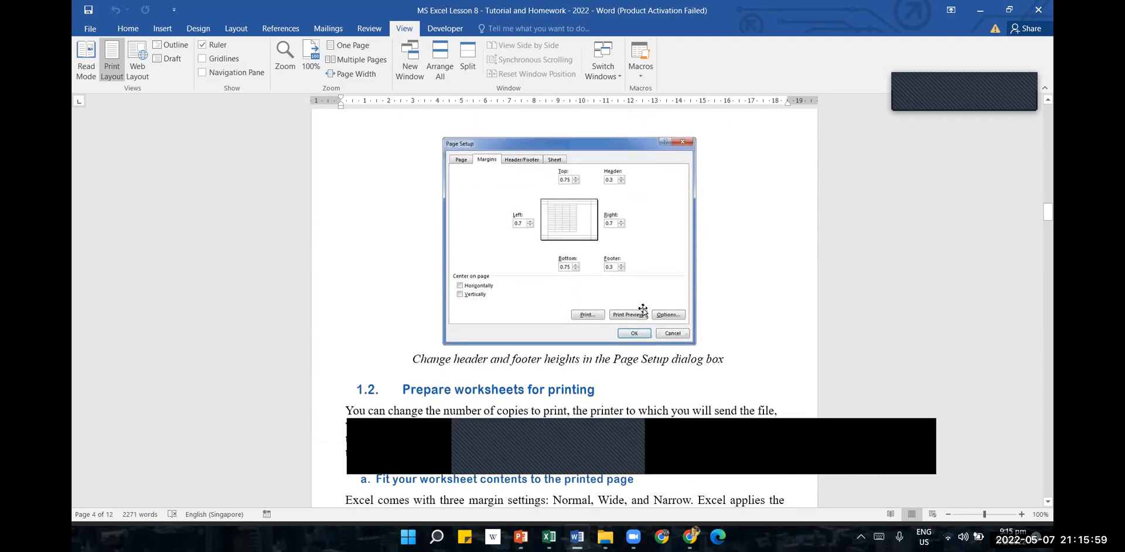
# - Read section 1.2 of the lesson document on preparing worksheets for printing, covering margins, orientation, scaling, page breaks and page order
pyautogui.scroll(-1, 639, 319)
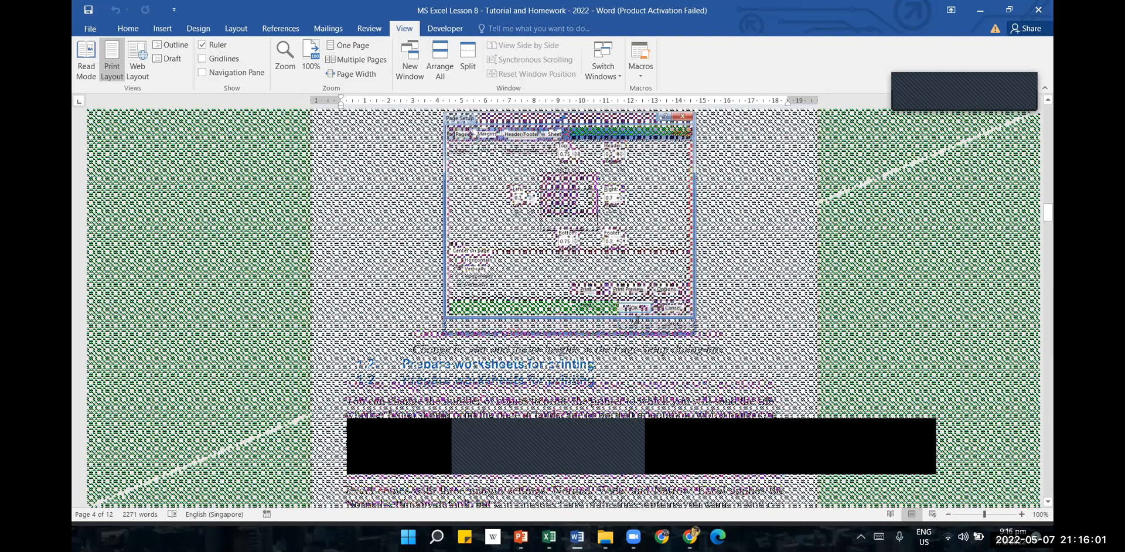
pyautogui.scroll(-5, 634, 321)
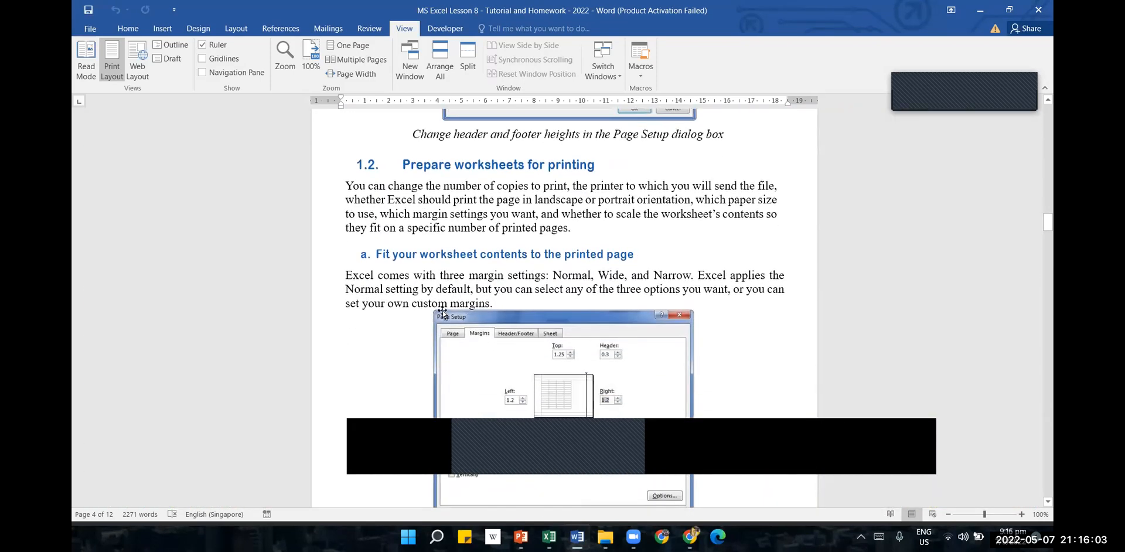
pyautogui.scroll(-4, 535, 299)
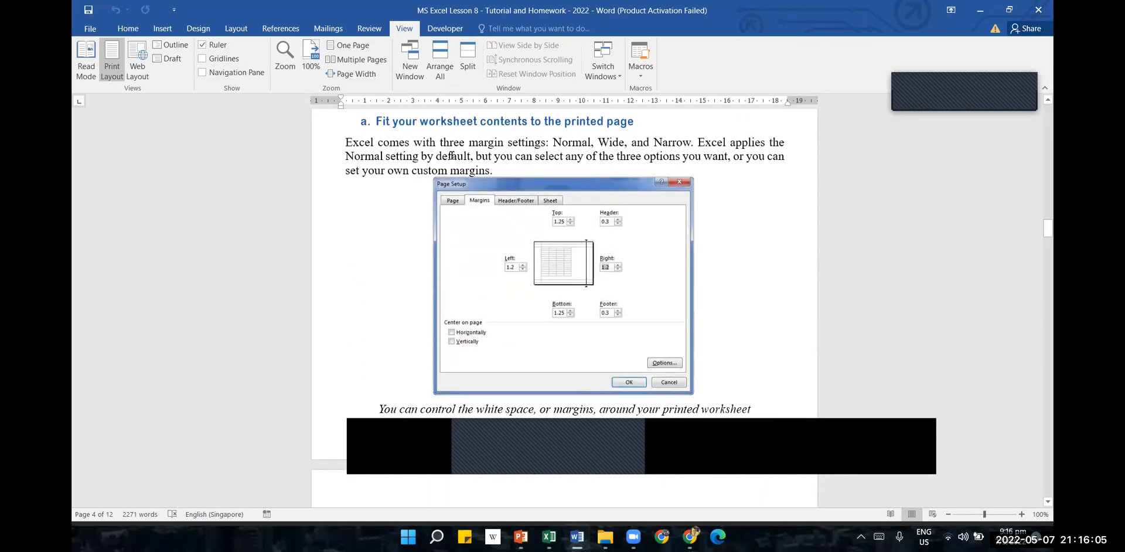
pyautogui.scroll(-8, 537, 278)
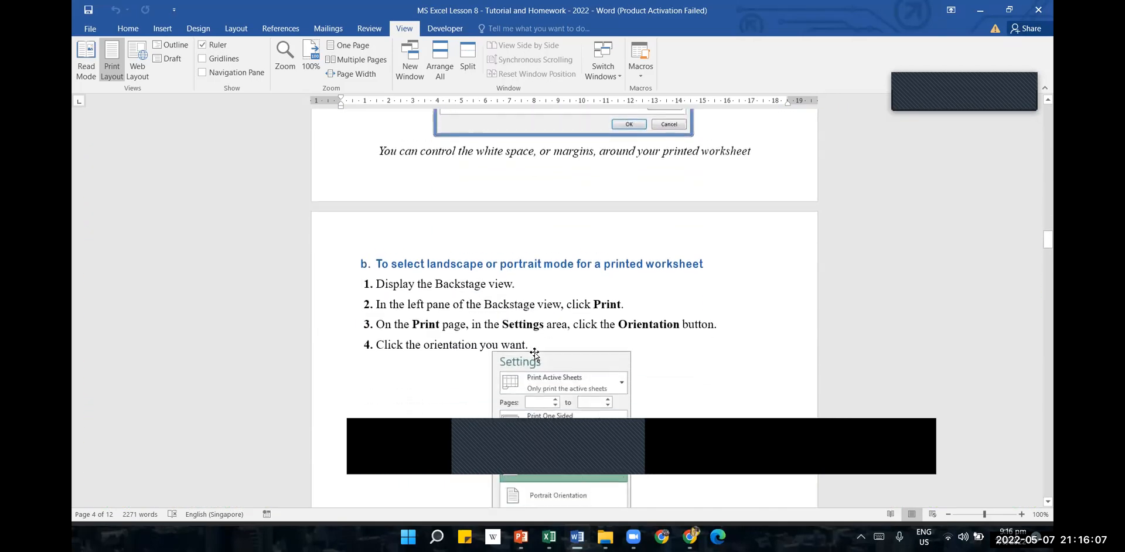
pyautogui.scroll(-2, 532, 354)
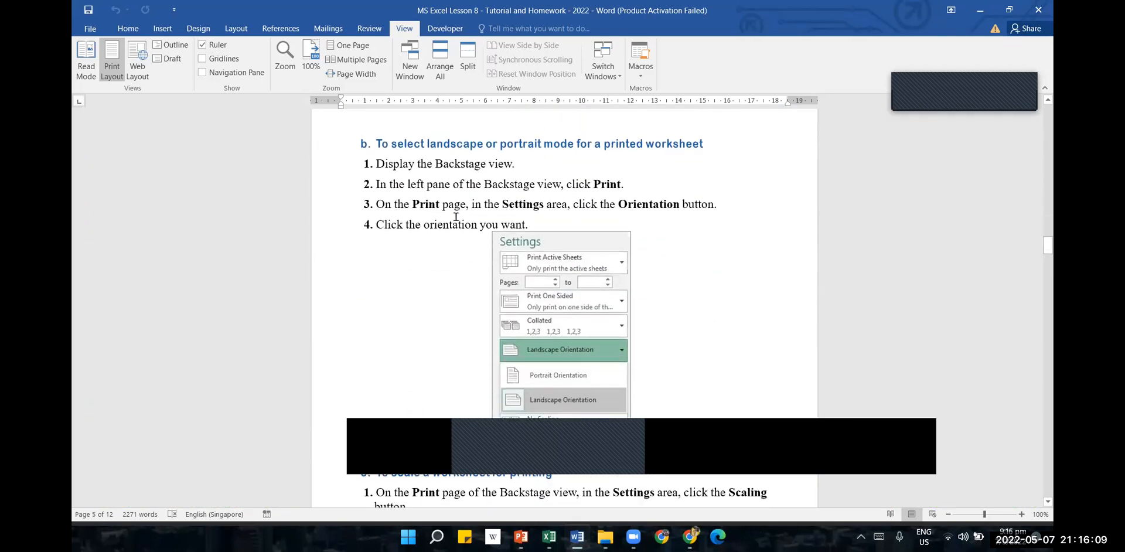
pyautogui.scroll(-6, 589, 269)
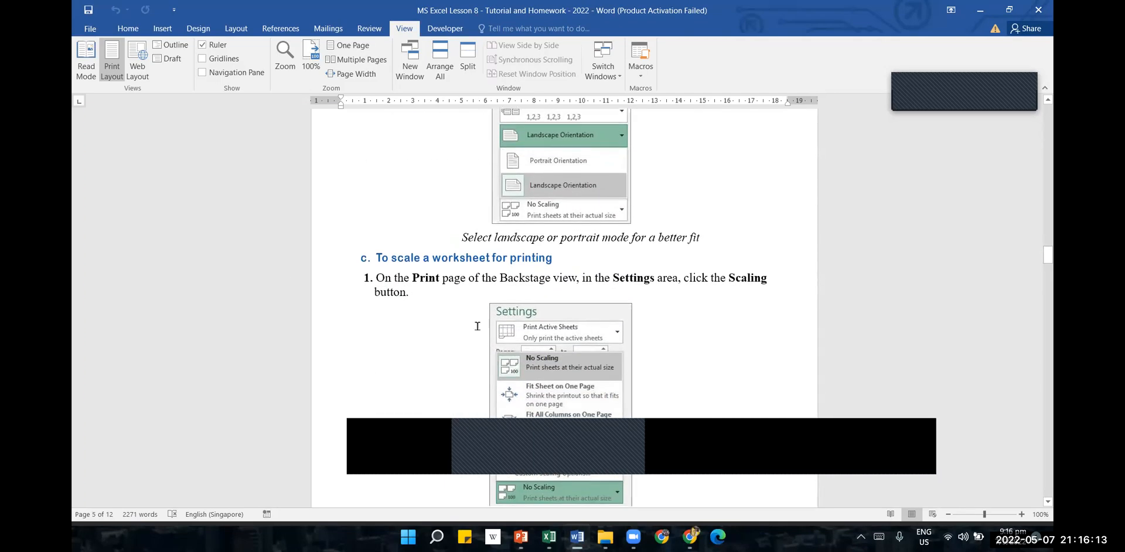
pyautogui.scroll(-9, 500, 283)
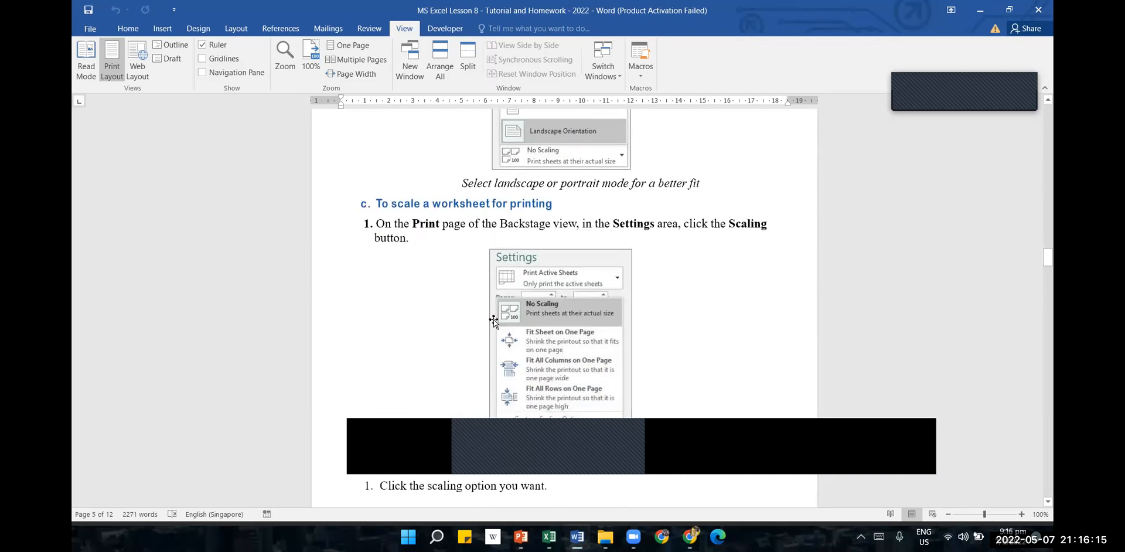
pyautogui.scroll(-2, 485, 315)
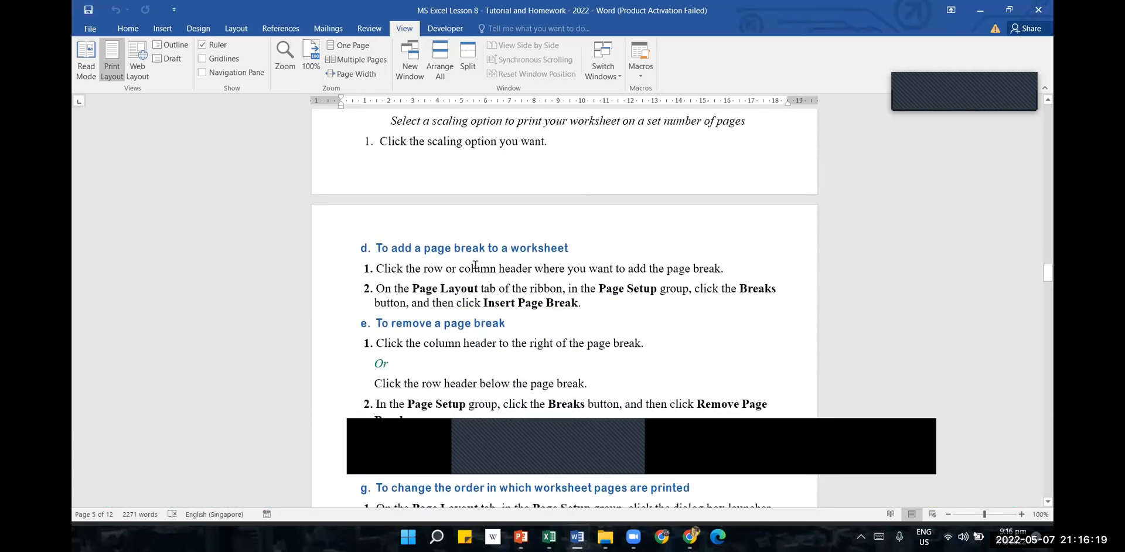
pyautogui.scroll(-2, 475, 265)
pyautogui.scroll(-8, 469, 337)
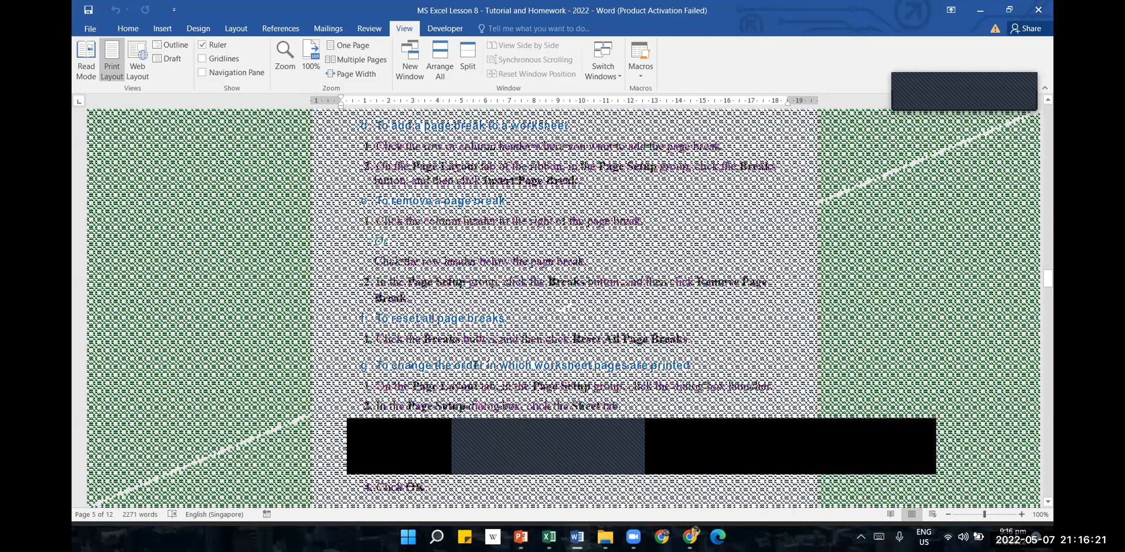
pyautogui.scroll(-10, 471, 366)
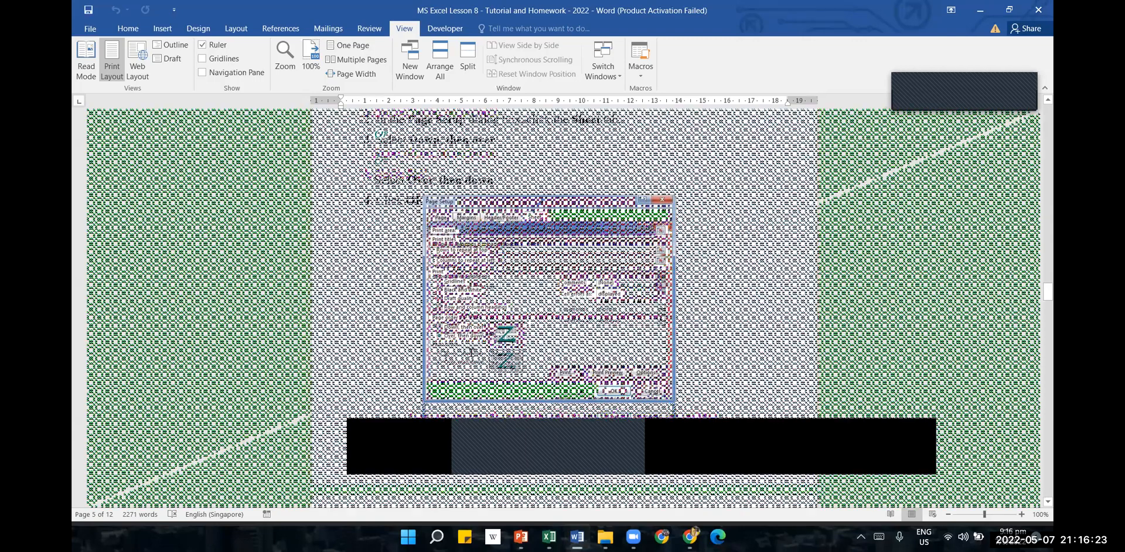
pyautogui.scroll(-5, 468, 341)
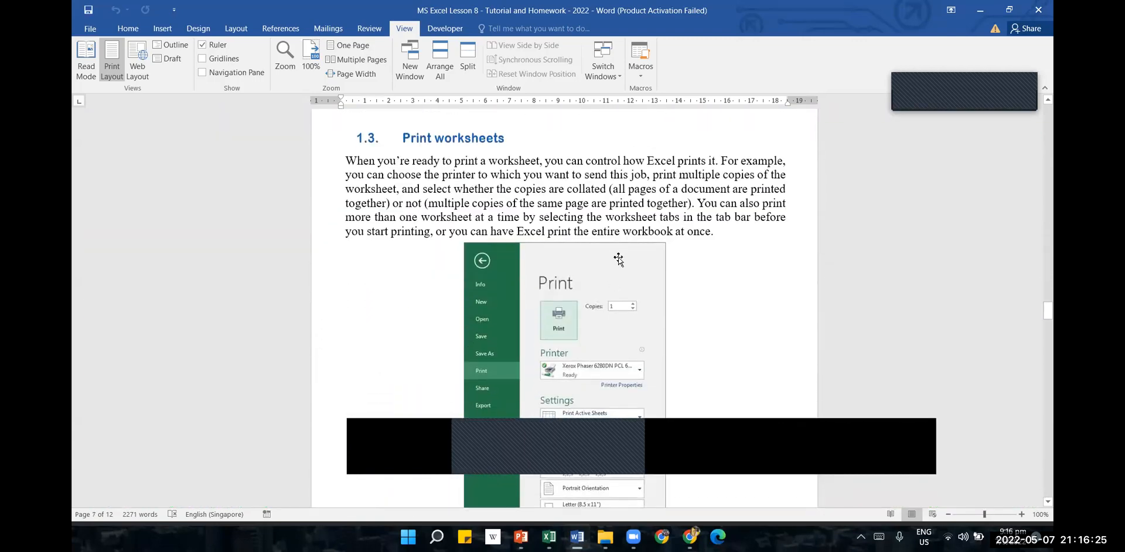
# - Read section 1.3 on printing worksheets, including multiple copies, multiple worksheets and how cell errors are printed
pyautogui.scroll(-9, 545, 398)
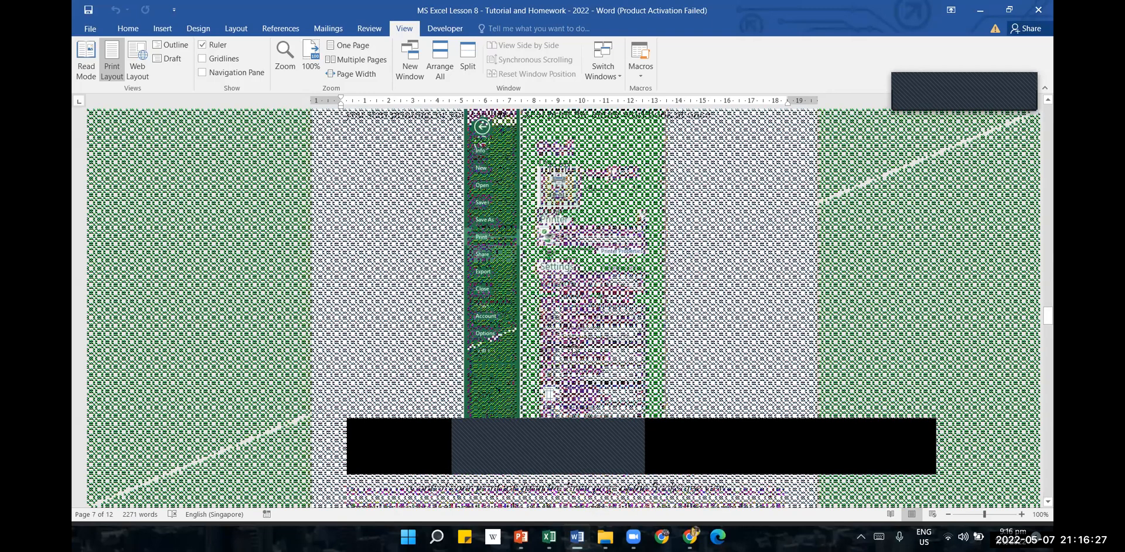
pyautogui.scroll(-14, 563, 333)
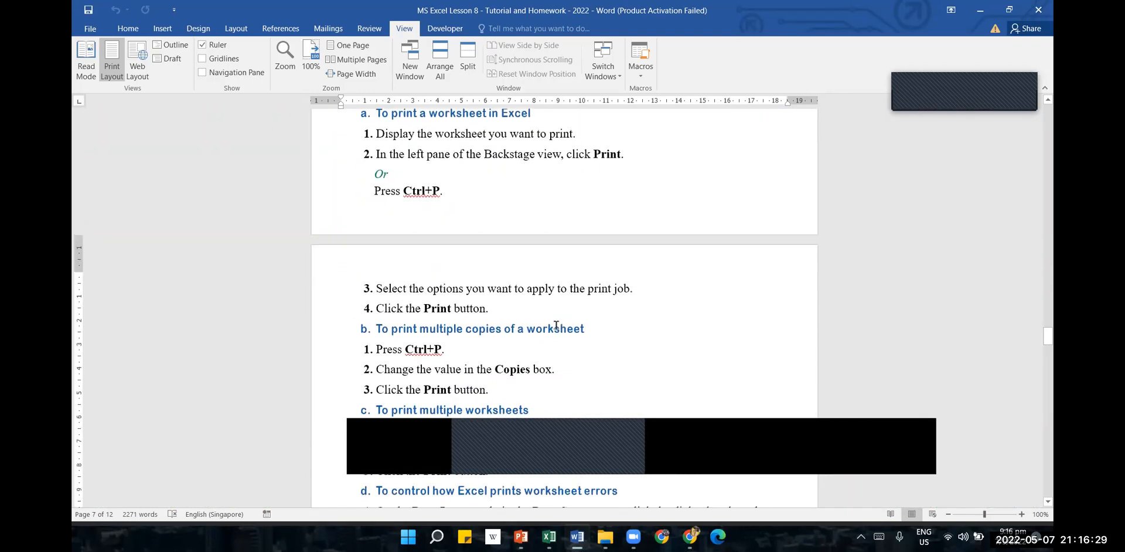
pyautogui.scroll(-6, 551, 325)
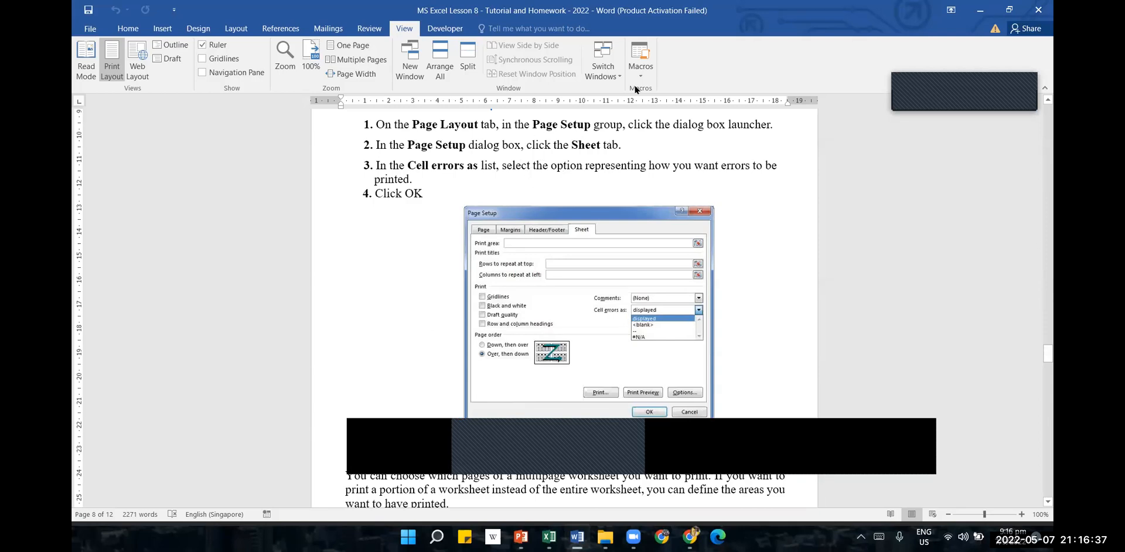
pyautogui.scroll(-1, 502, 315)
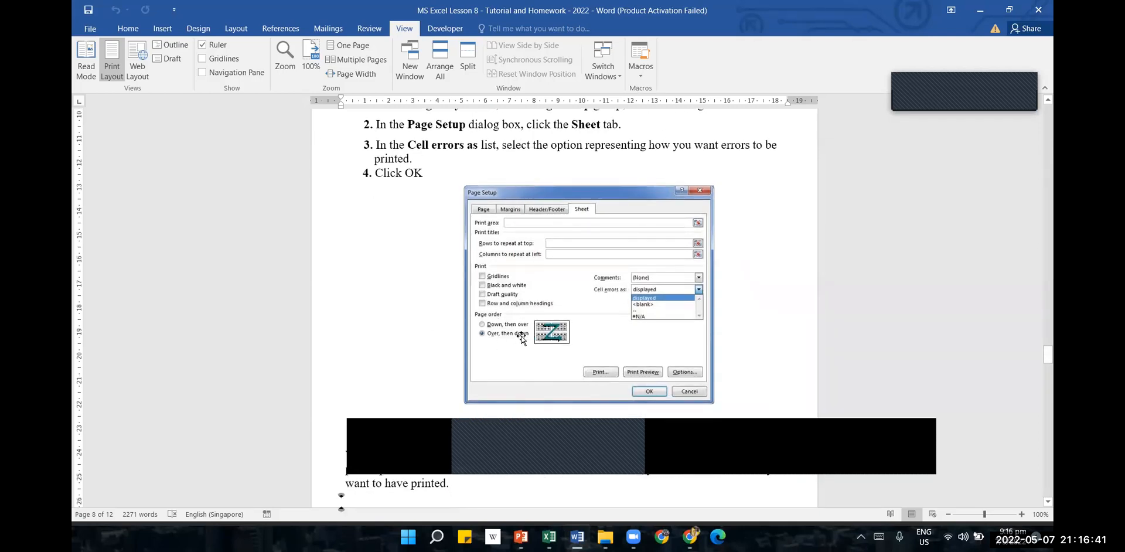
pyautogui.scroll(-8, 522, 352)
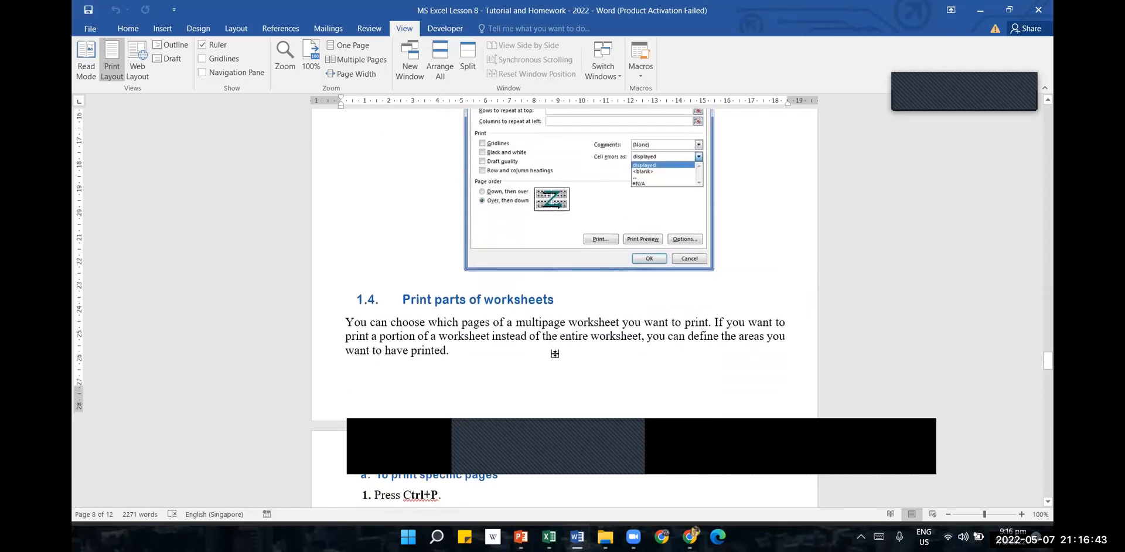
# - Read section 1.4 on printing parts of worksheets and the following instructions on printing a chart by itself
pyautogui.scroll(-5, 555, 354)
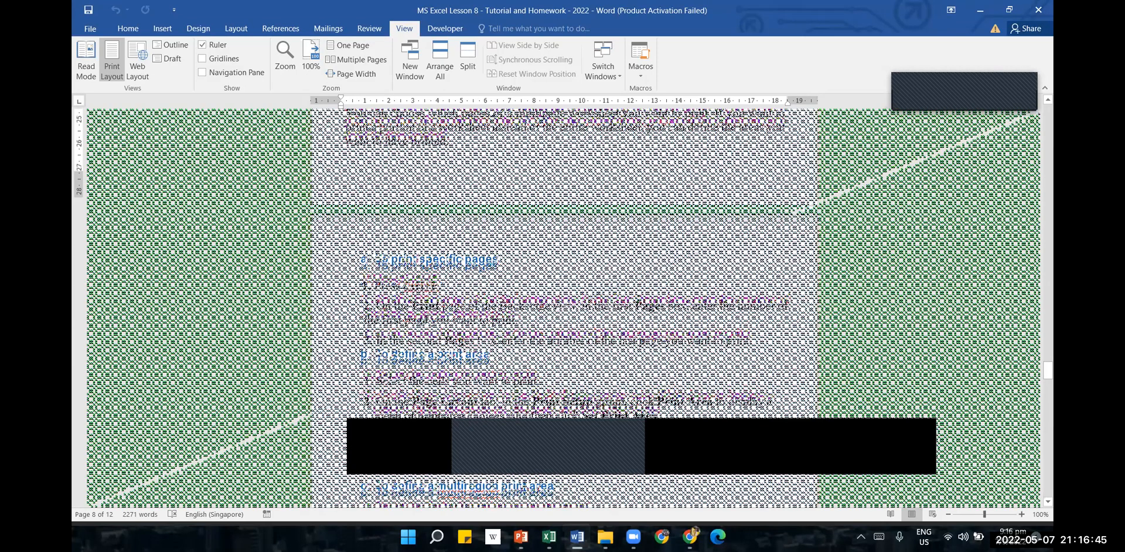
pyautogui.scroll(-12, 490, 336)
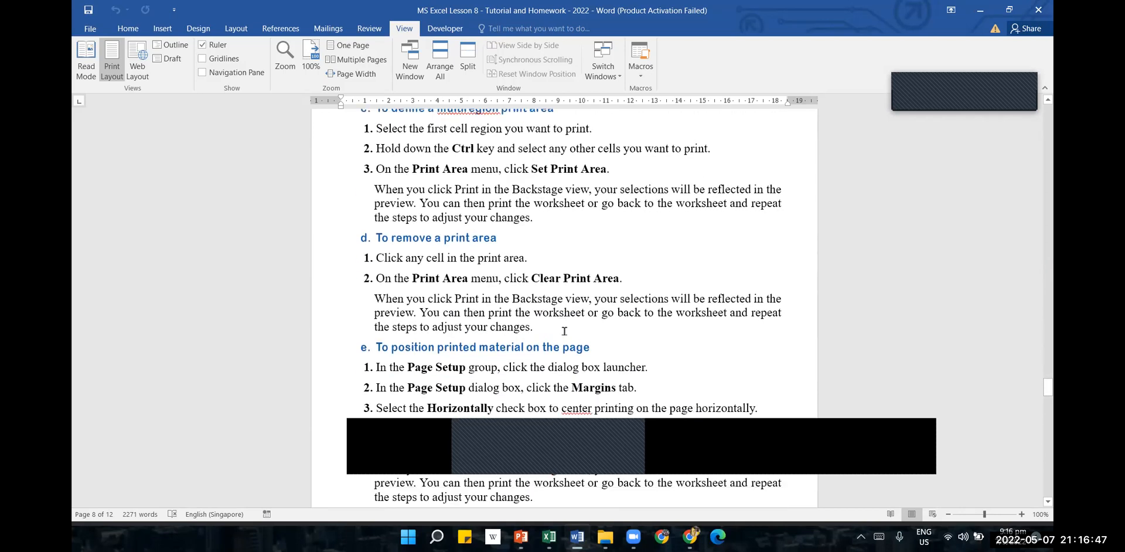
pyautogui.scroll(-9, 567, 328)
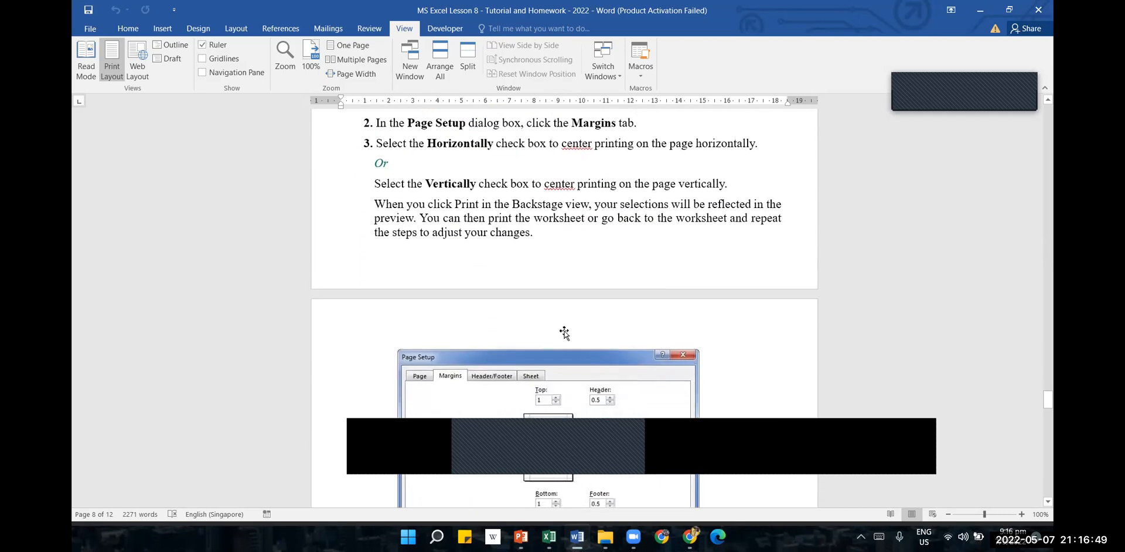
pyautogui.scroll(-1, 563, 333)
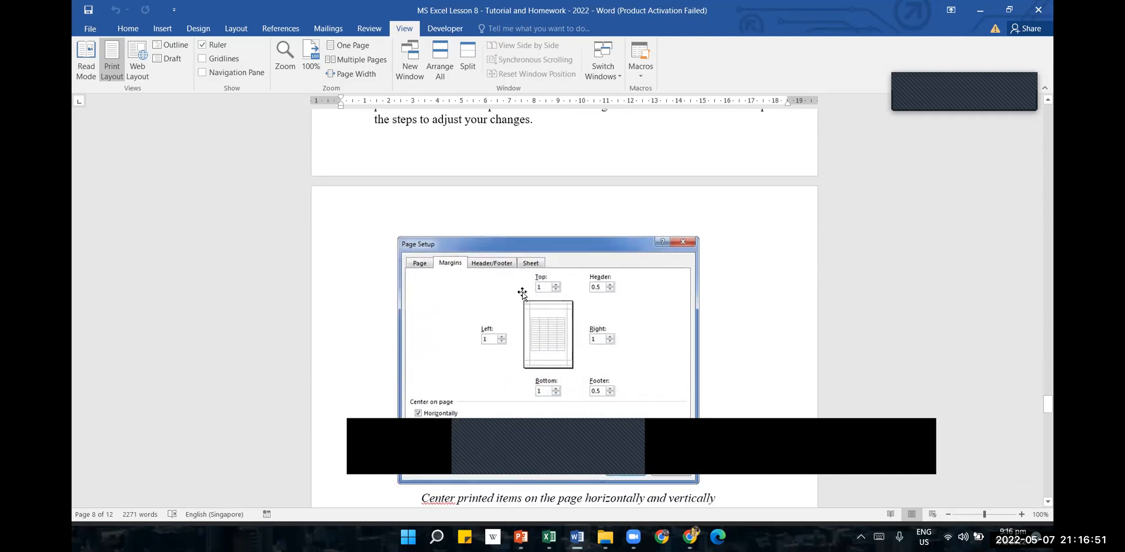
pyautogui.scroll(-4, 522, 288)
pyautogui.scroll(-8, 526, 342)
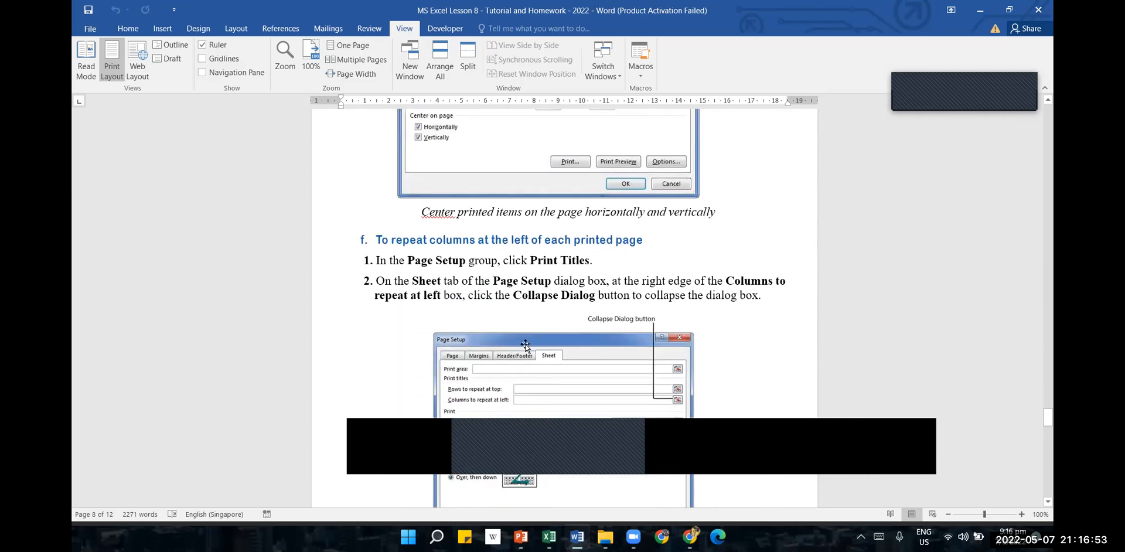
pyautogui.scroll(-8, 512, 341)
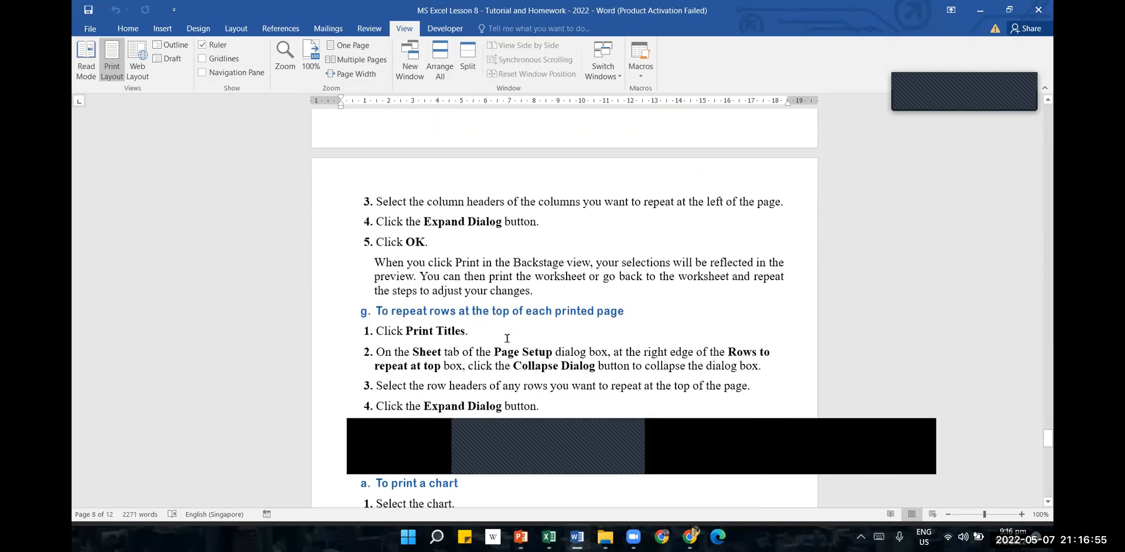
pyautogui.scroll(-5, 486, 338)
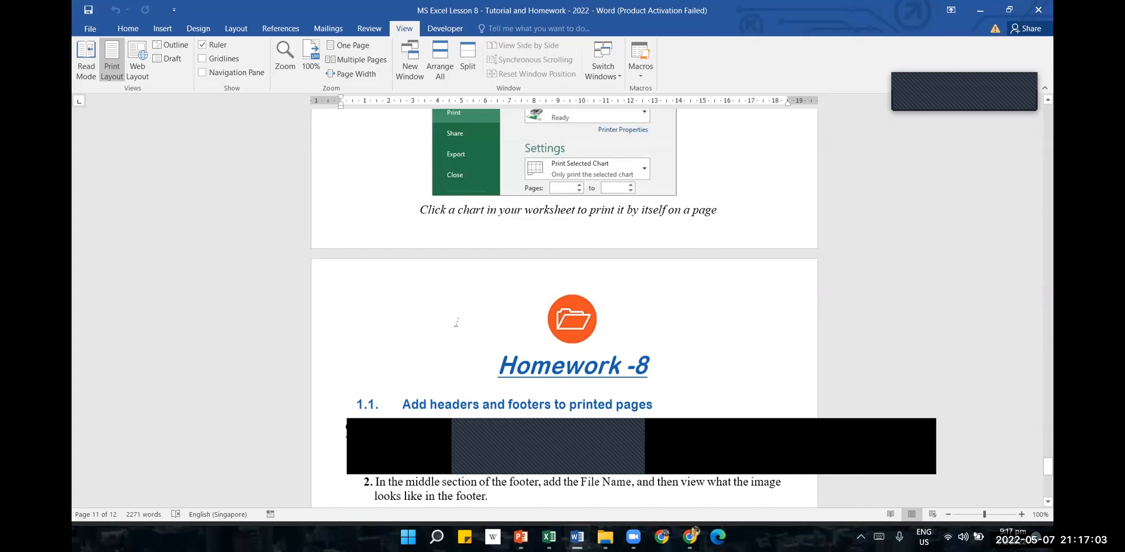
# - Review the Homework-8 tasks on adding headers and footers and preparing worksheets for printing
pyautogui.scroll(-1, 448, 264)
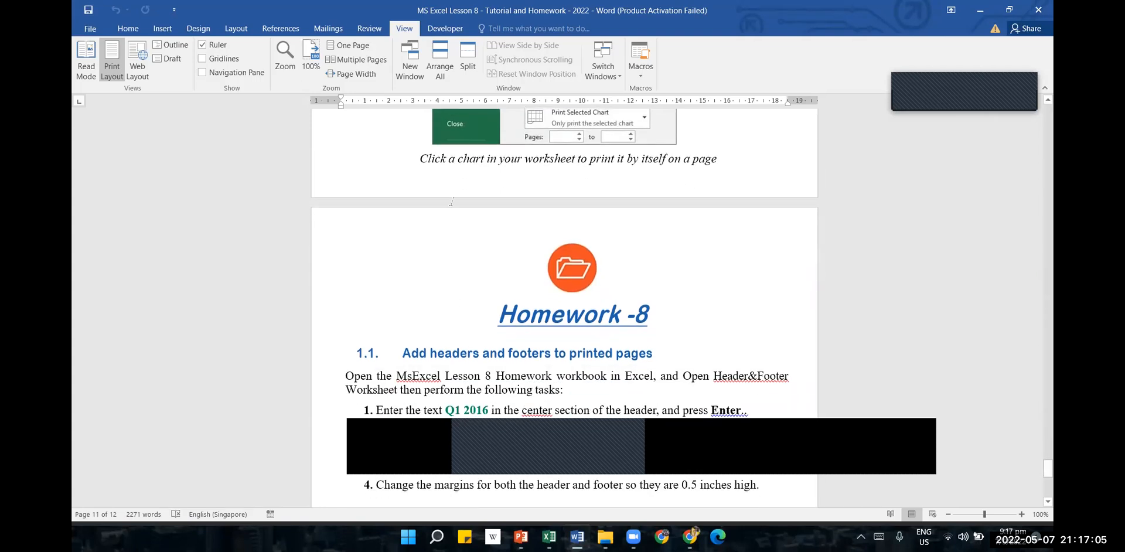
pyautogui.scroll(-3, 451, 202)
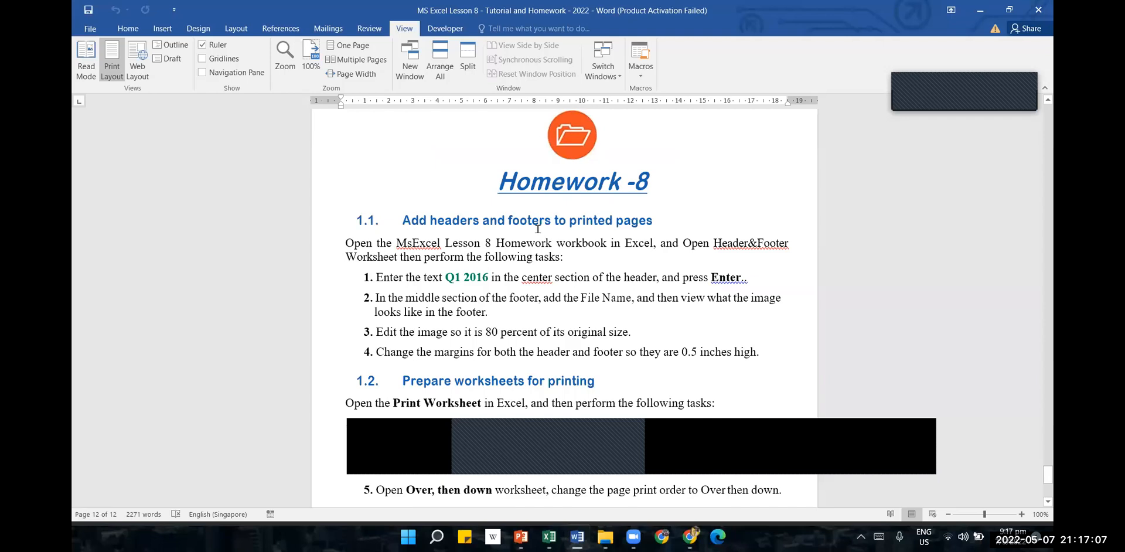
pyautogui.scroll(-1, 522, 209)
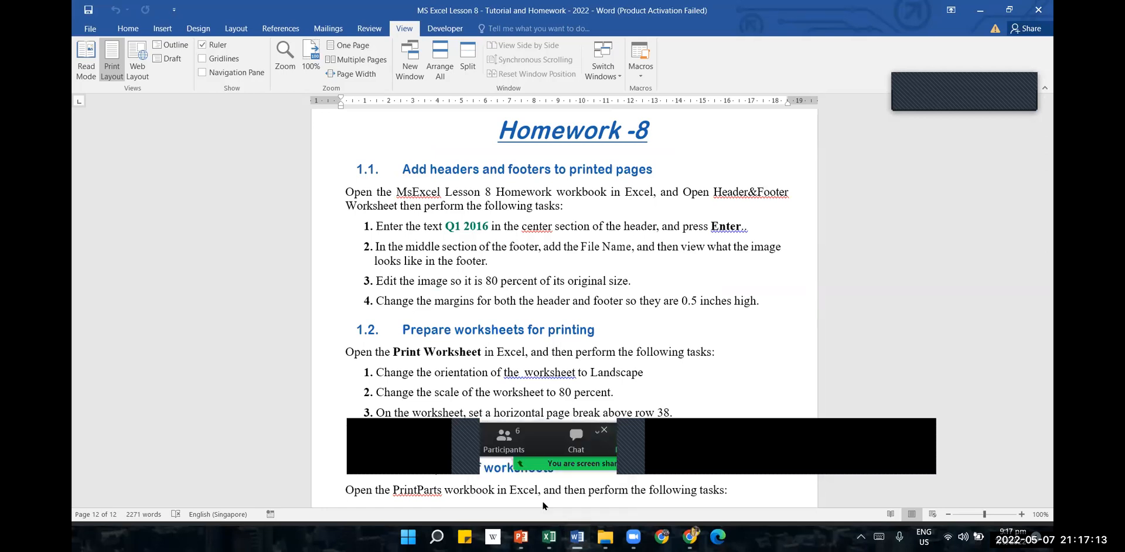
# - Switch to the Lesson 8 homework workbook in Excel, show its Header&Footer sheet, and return to the Homework-8 instructions in Word
pyautogui.click(549, 537)
pyautogui.click(93, 27)
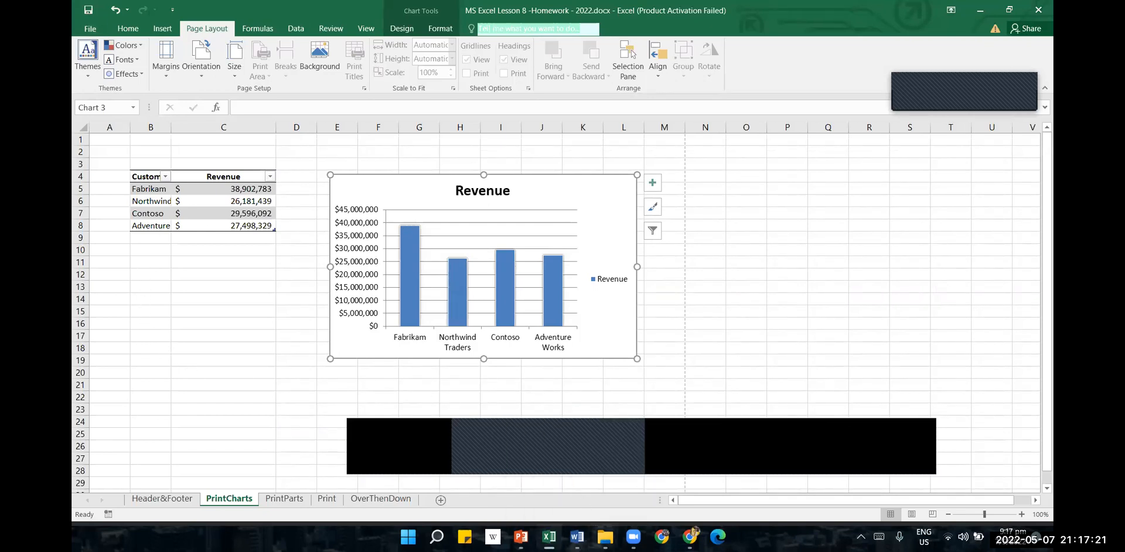
pyautogui.click(536, 483)
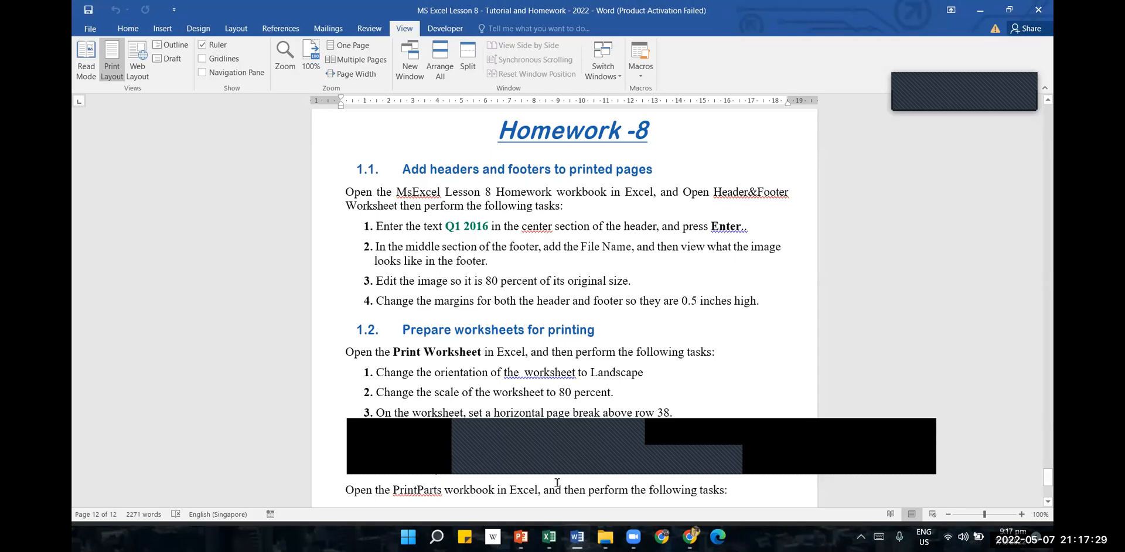
pyautogui.moveTo(548, 534)
pyautogui.click(538, 491)
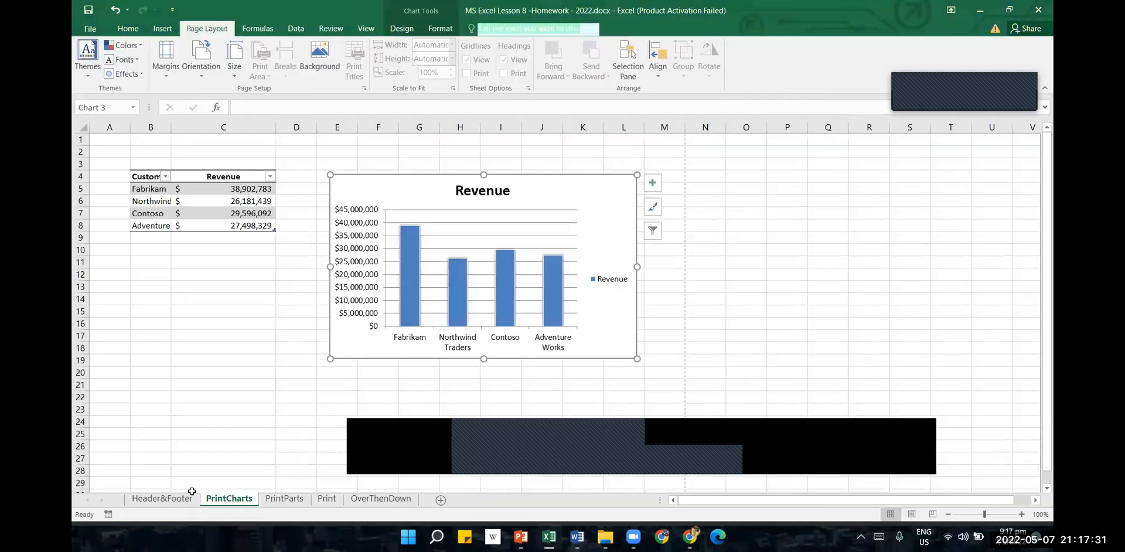
pyautogui.click(182, 499)
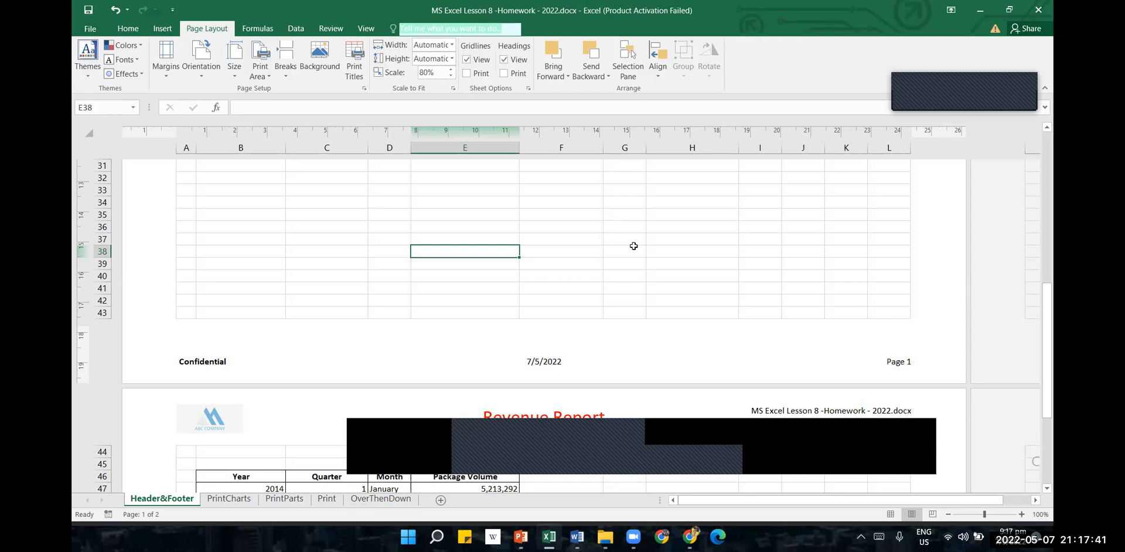
pyautogui.moveTo(577, 536)
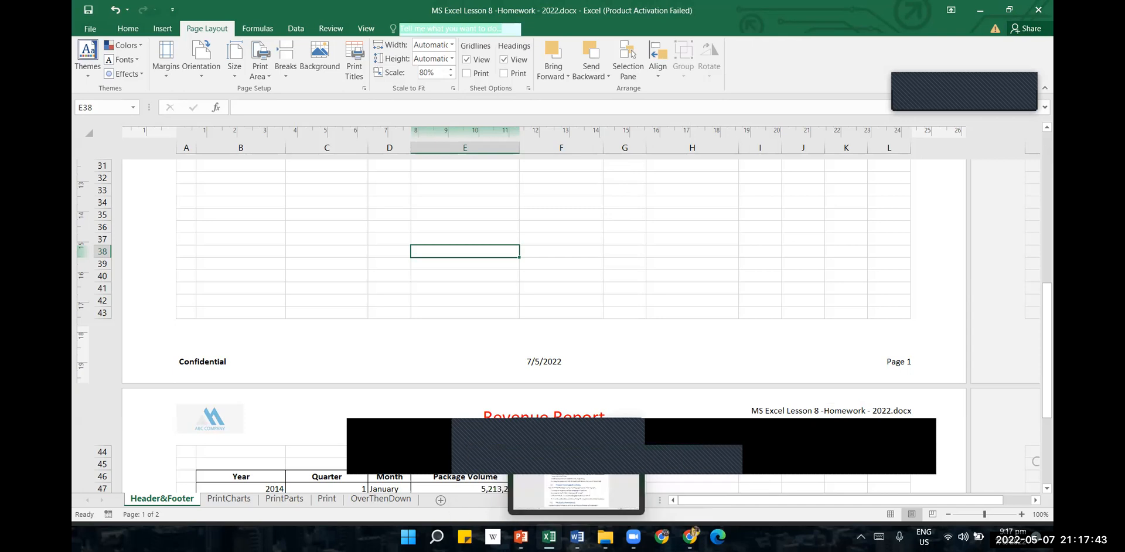
pyautogui.click(576, 490)
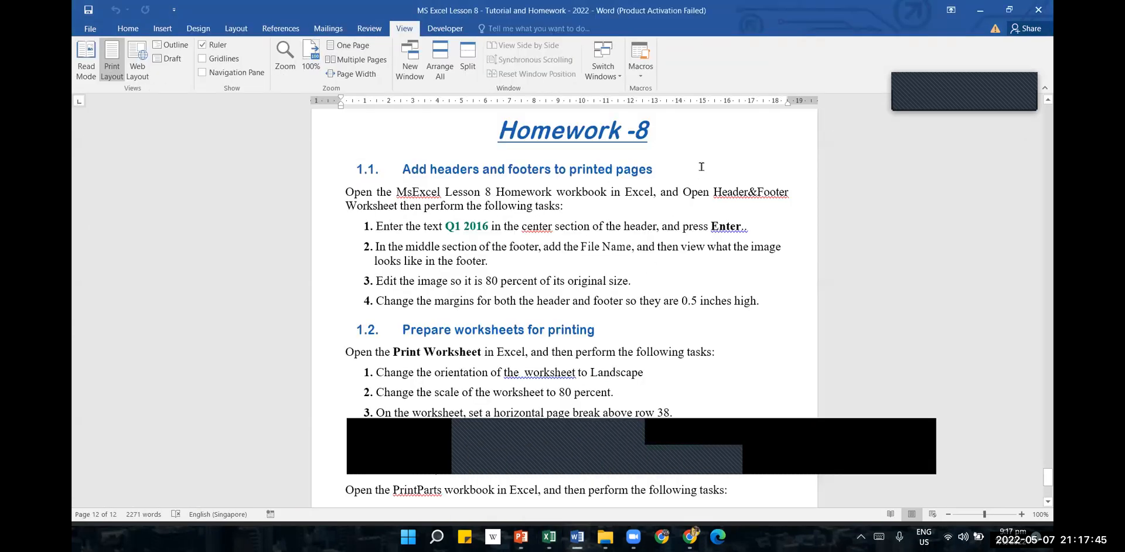